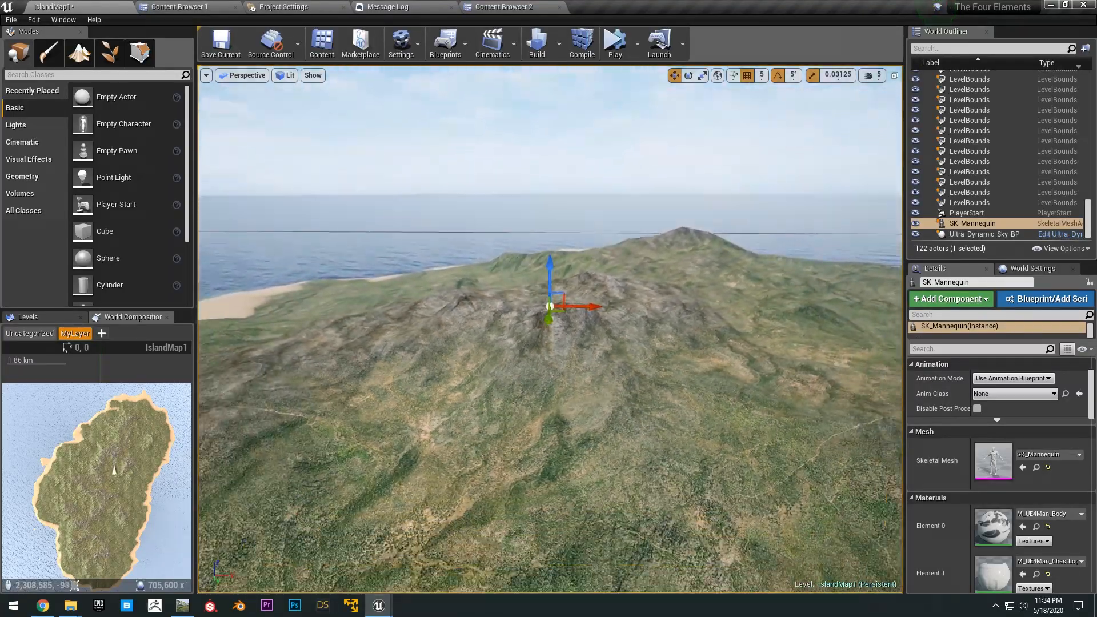
right_drag(550, 331, 594, 374)
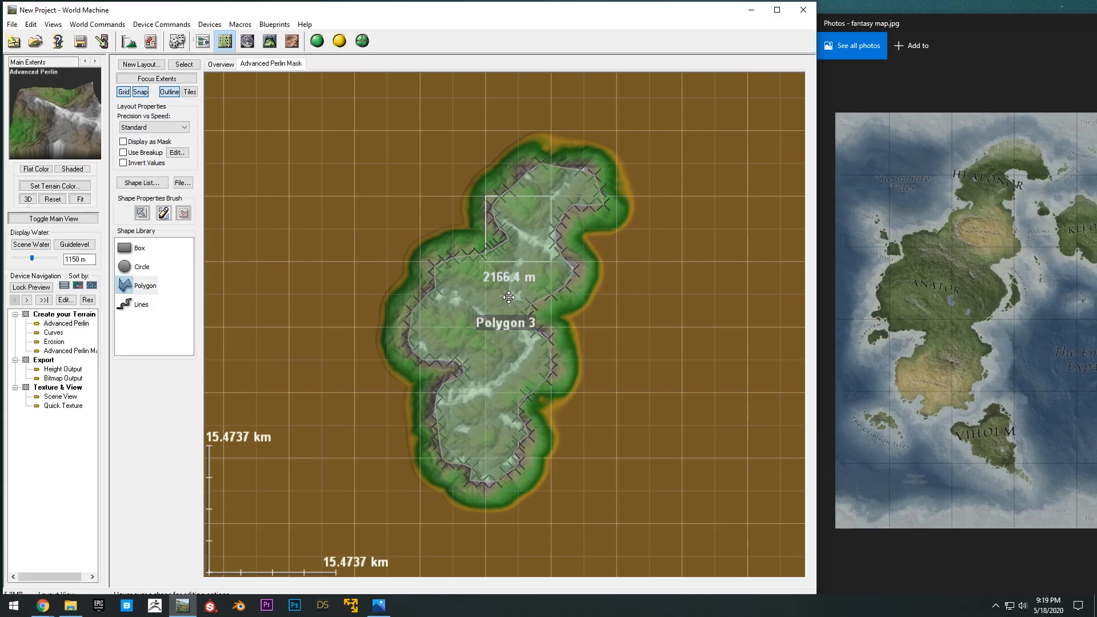
click(511, 298)
double_click(513, 298)
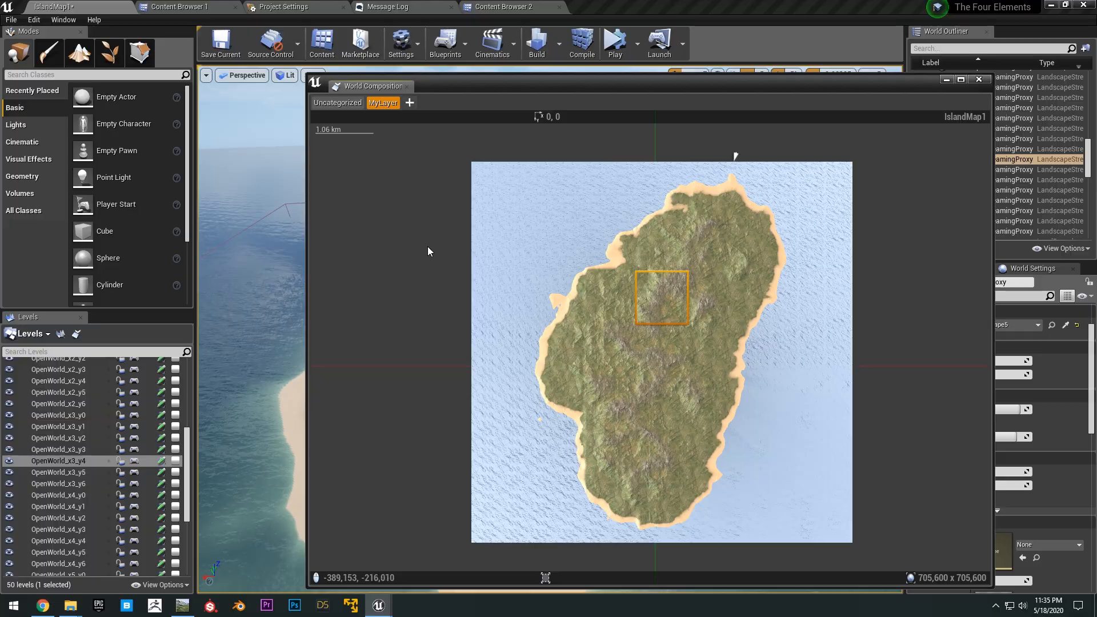
drag(428, 161, 885, 531)
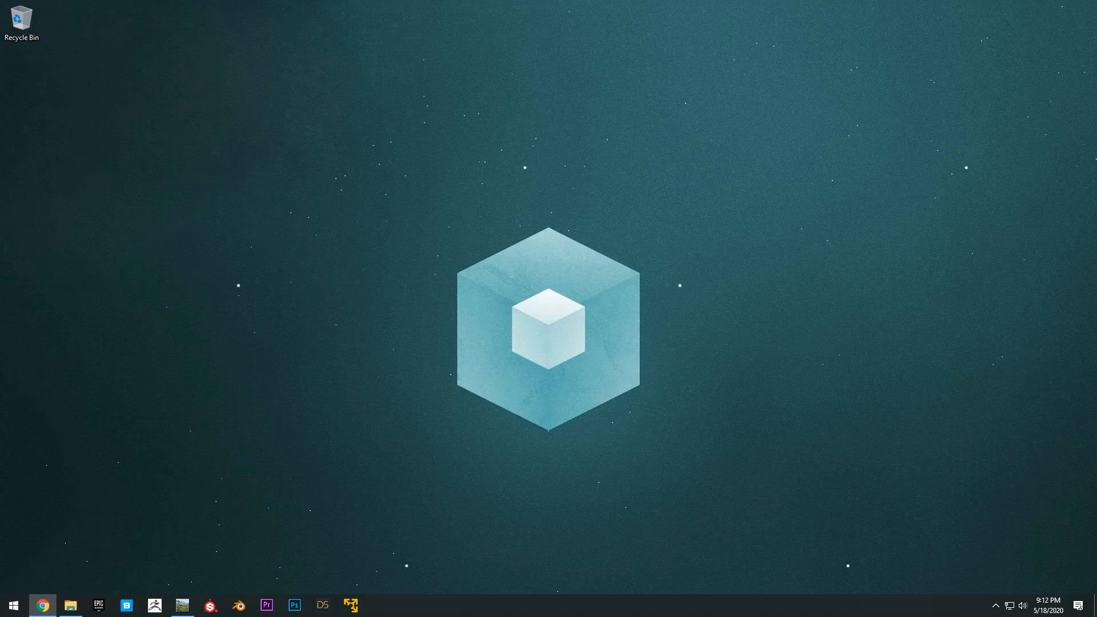
Switch to World Machine, review the tiled build options in the project settings, and leave the settings
click(182, 605)
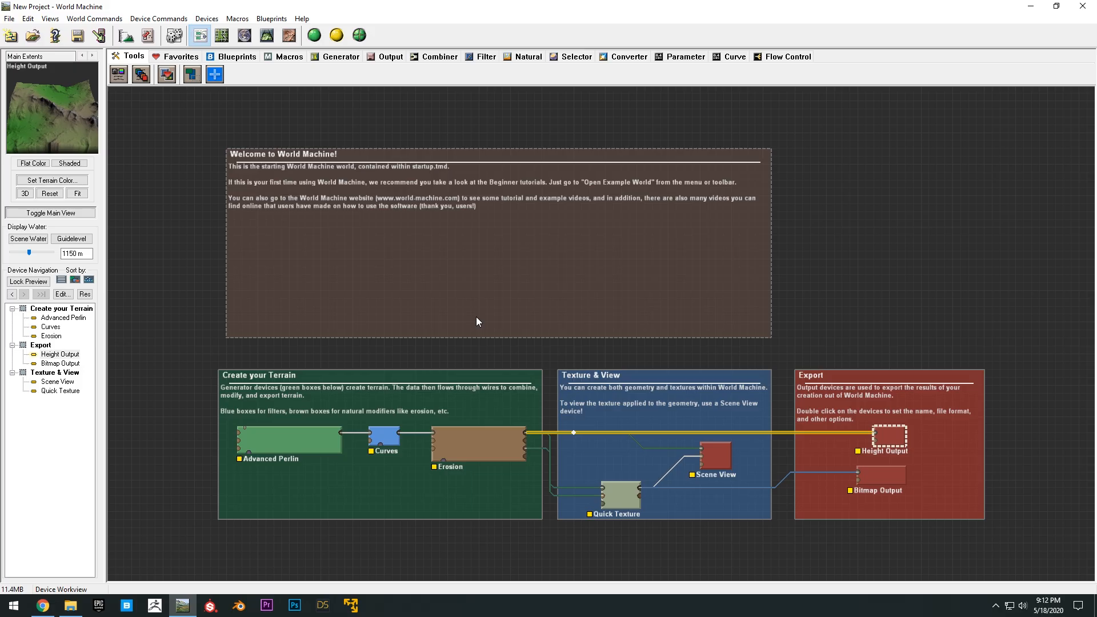
click(516, 189)
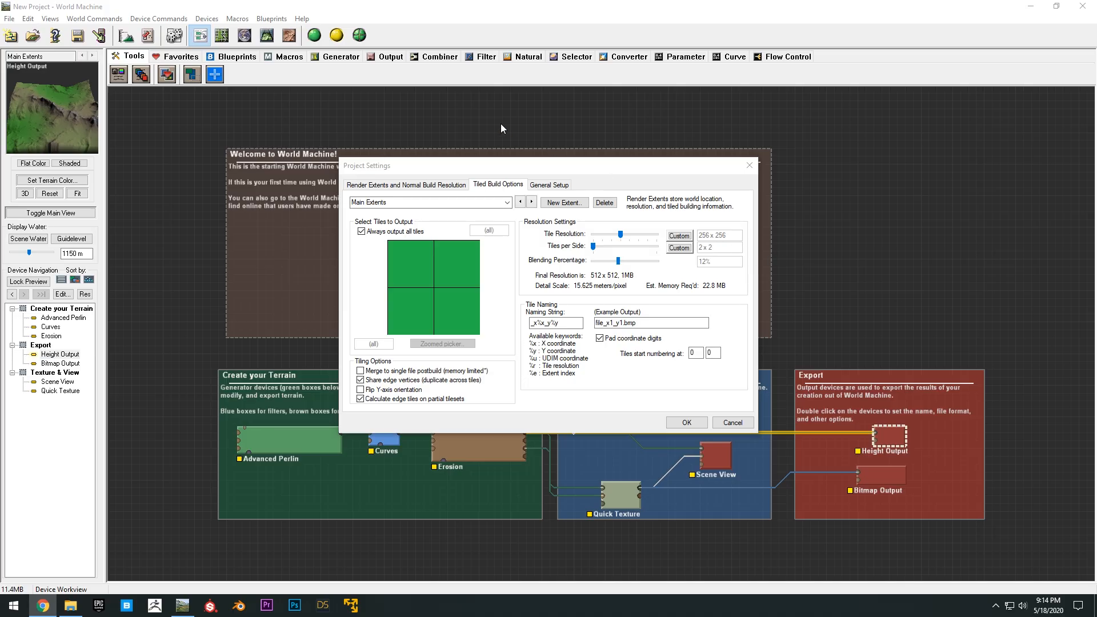
click(749, 166)
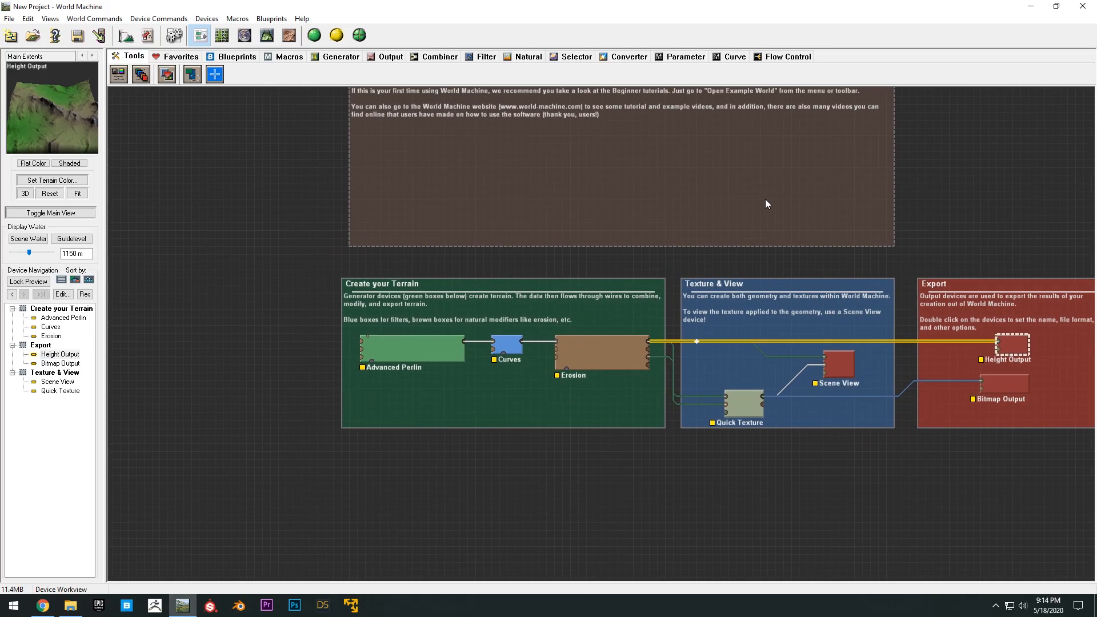
Attach a new layout as a mask input to the Advanced Perlin device in the layout view
click(405, 360)
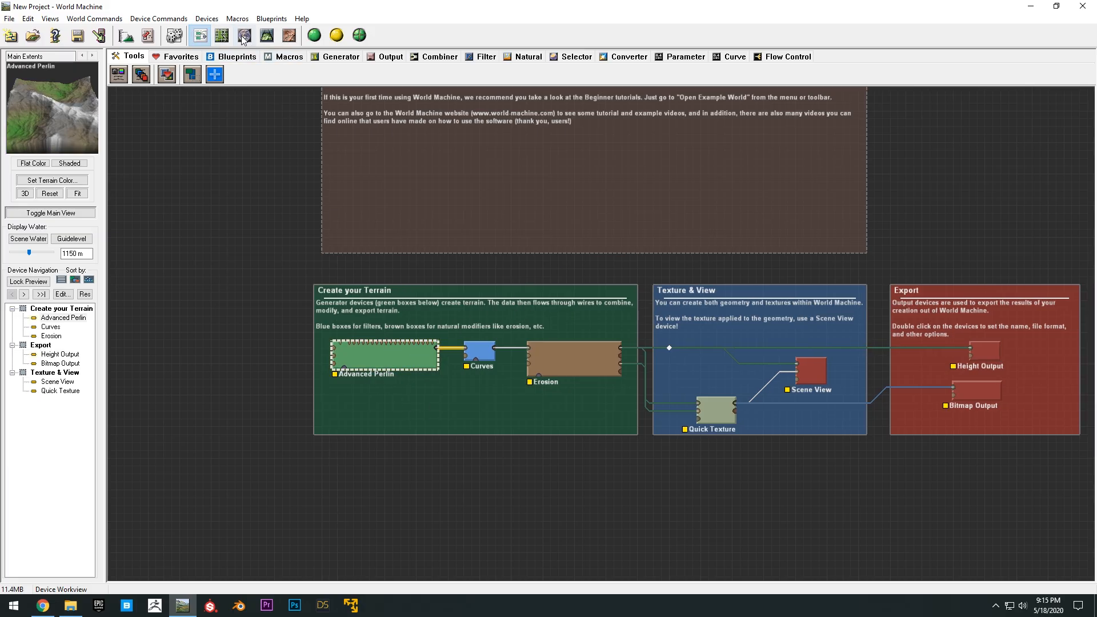
click(222, 36)
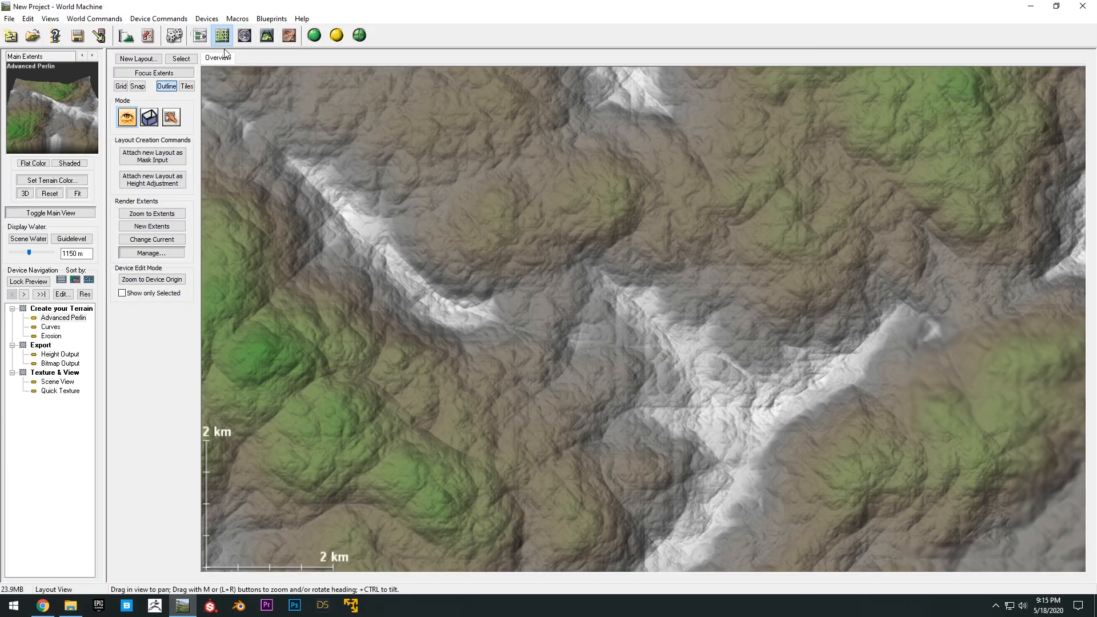
scroll(419, 173, down, 4)
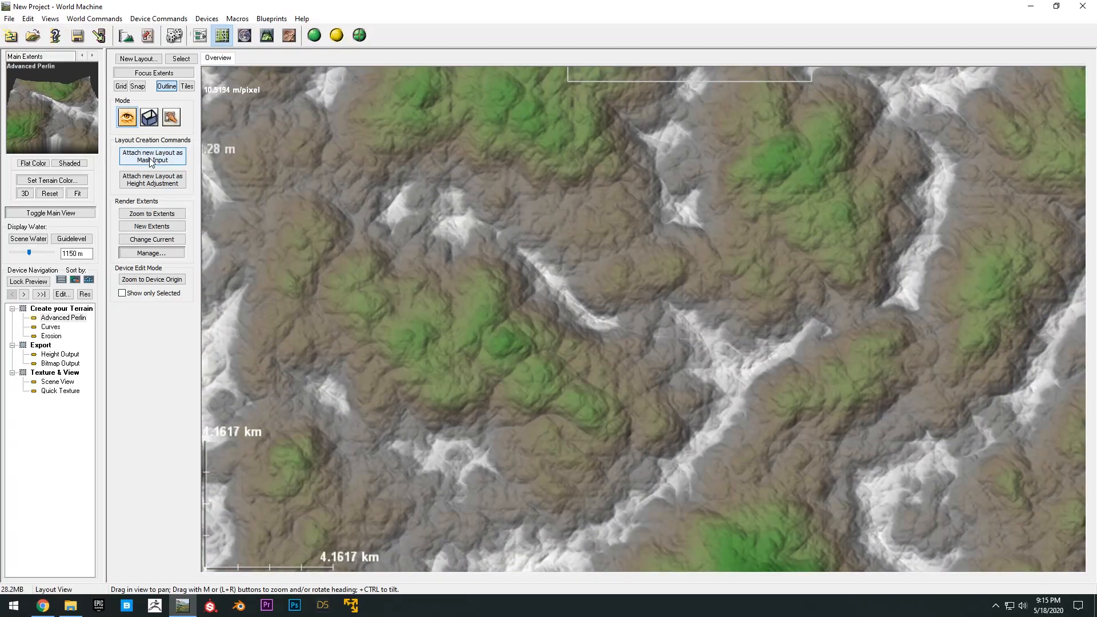
click(181, 163)
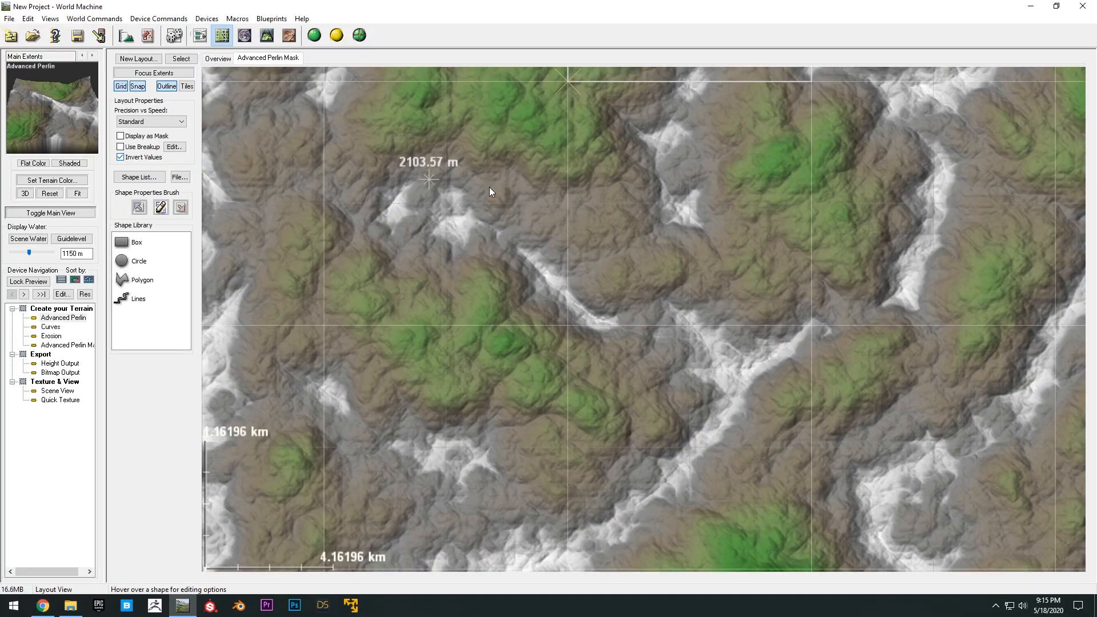
Turn off Invert Values for the Advanced Perlin mask layout
scroll(589, 218, down, 3)
scroll(614, 293, up, 3)
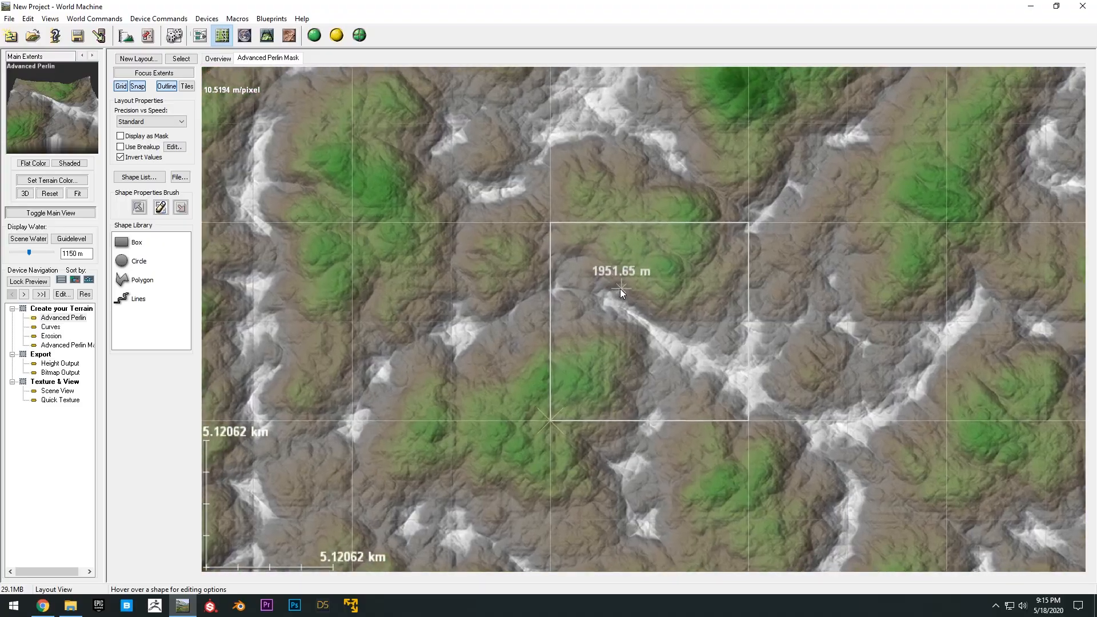
click(130, 164)
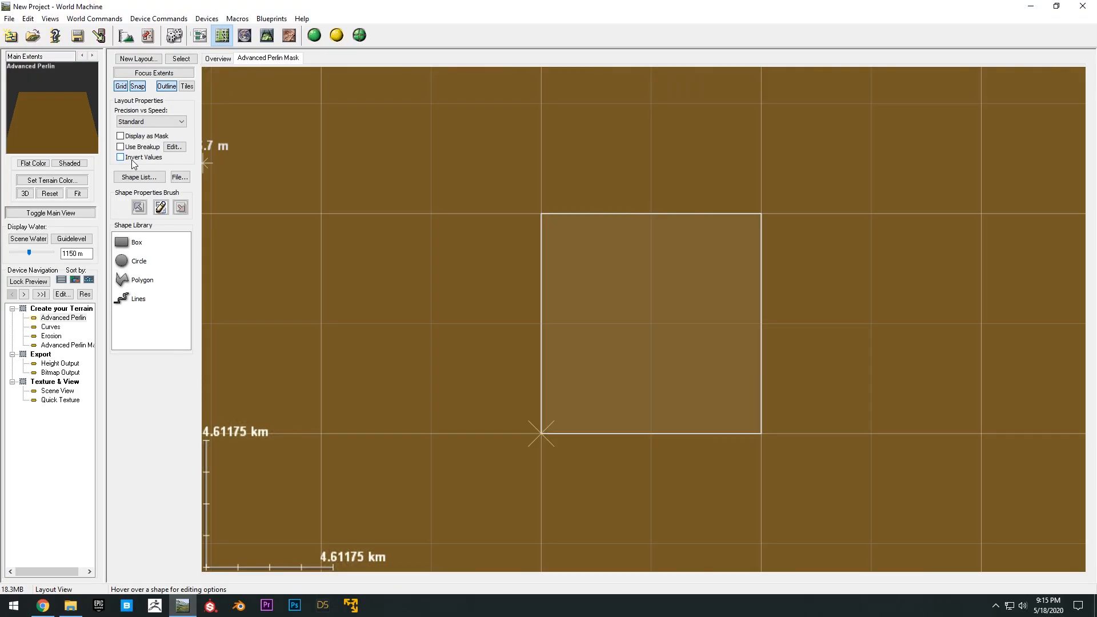
right_drag(647, 242, 592, 235)
scroll(592, 235, down, 1)
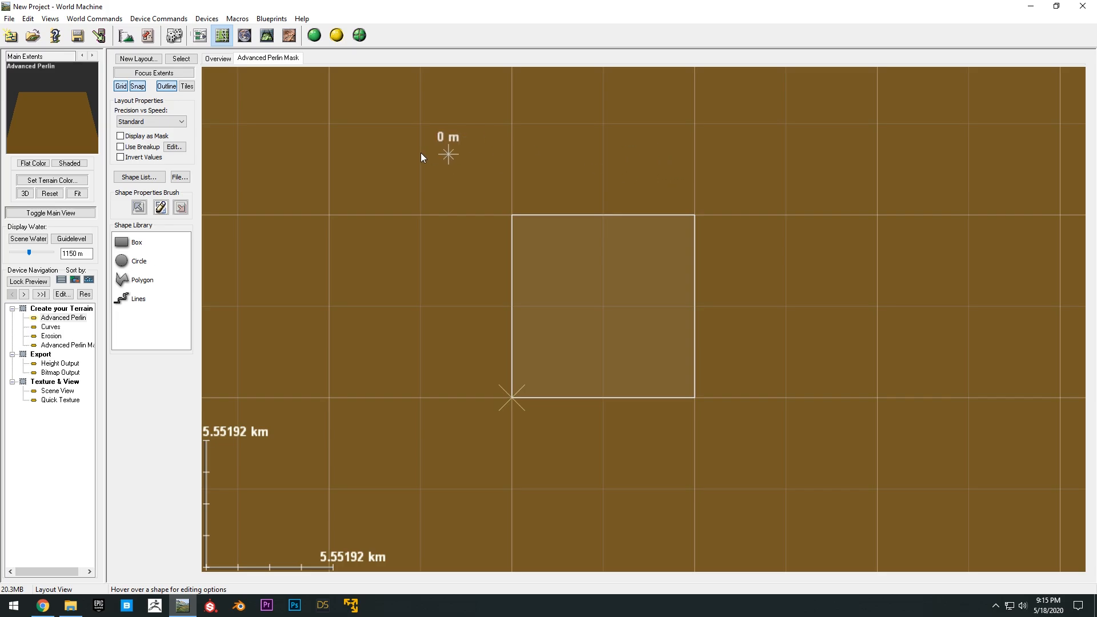
right_drag(633, 252, 632, 244)
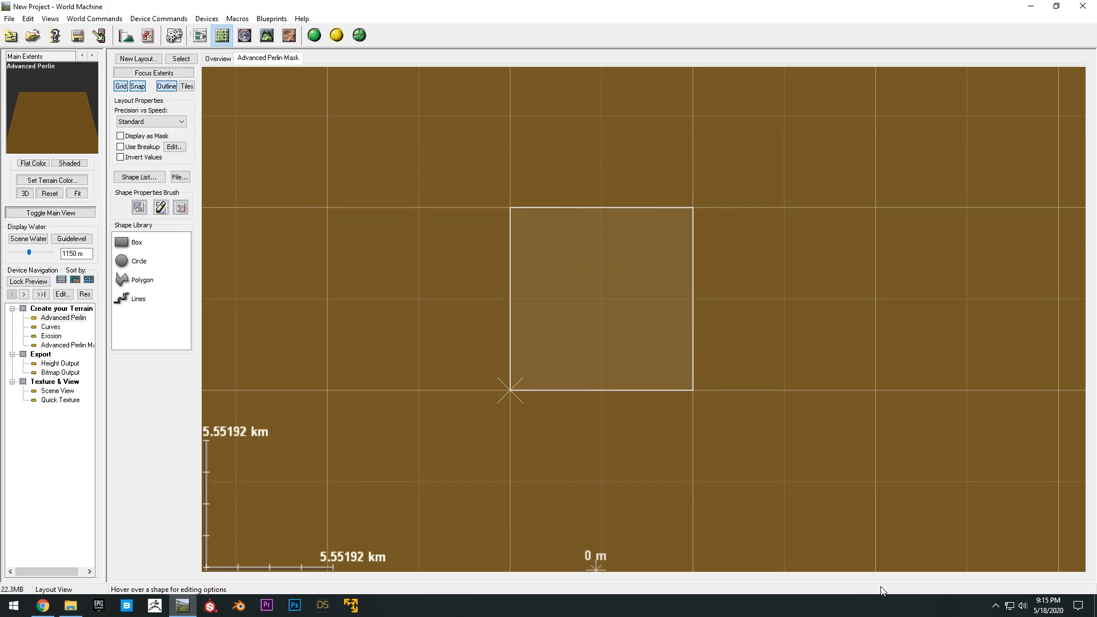
Switch to the browser, look through the fantasy map image results, and place fantasy map.jpg beside the World Machine window as a reference
key(alt+Tab)
drag(1085, 143, 859, 163)
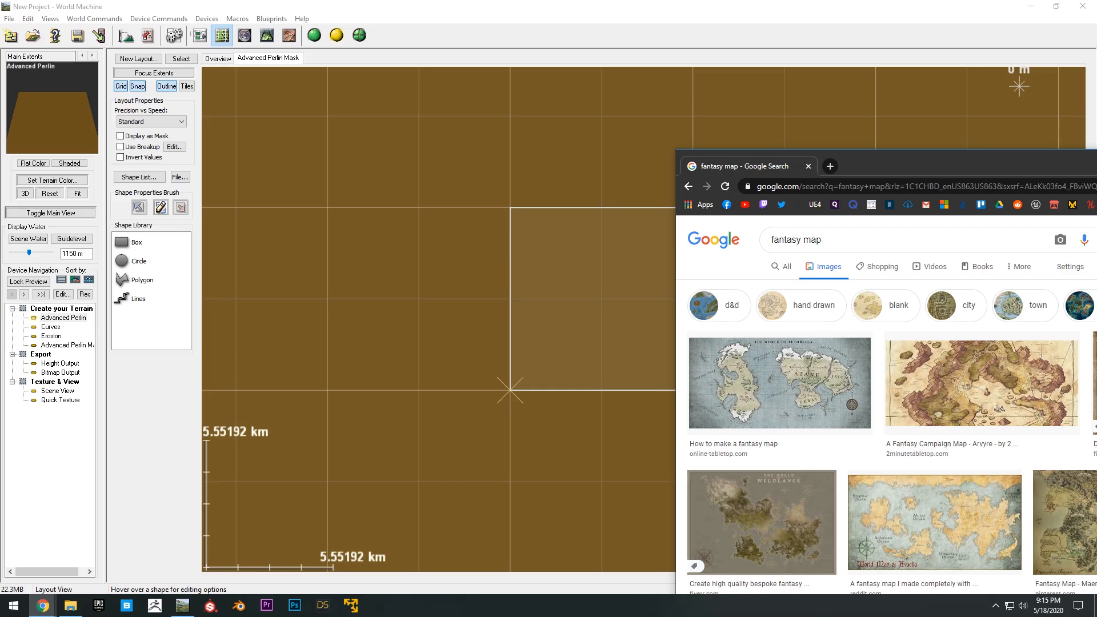
drag(992, 166, 738, 94)
scroll(793, 330, down, 4)
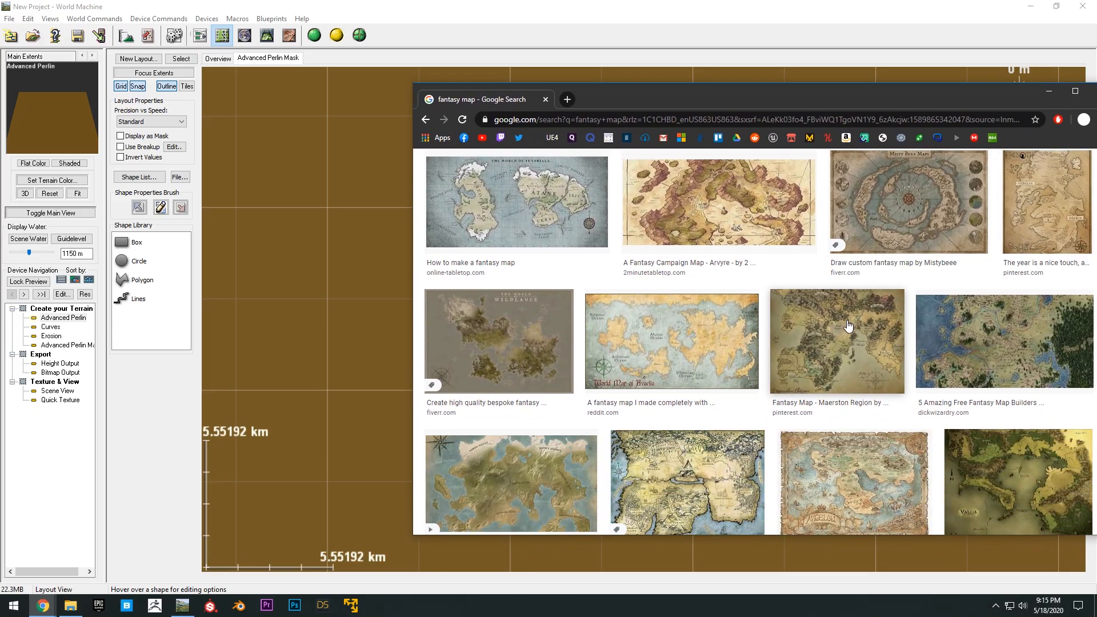
scroll(793, 330, down, 5)
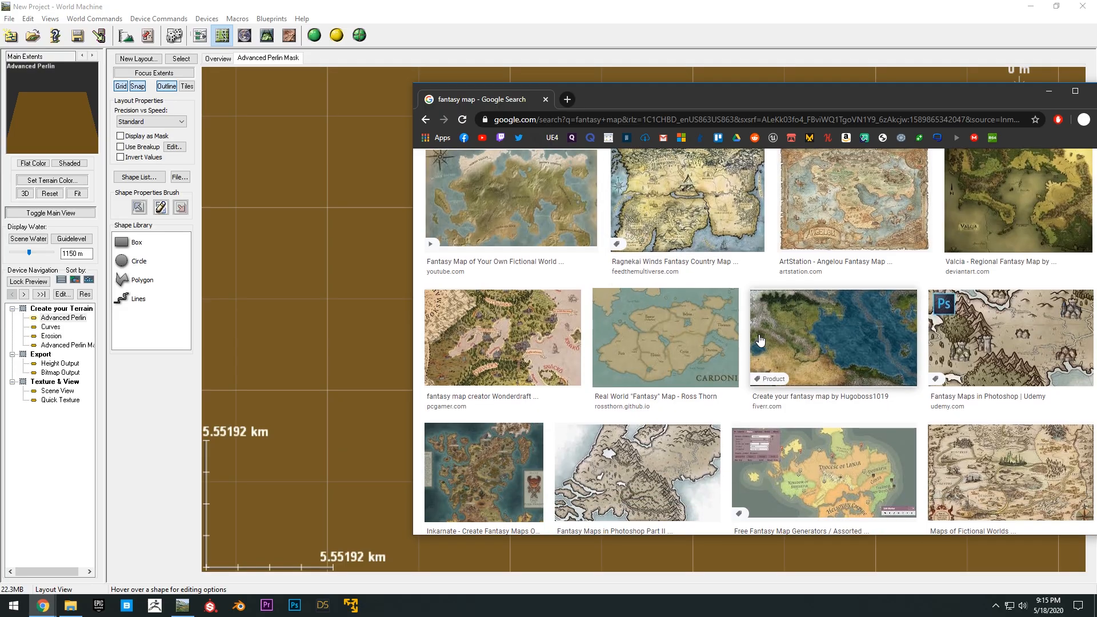
scroll(777, 334, down, 4)
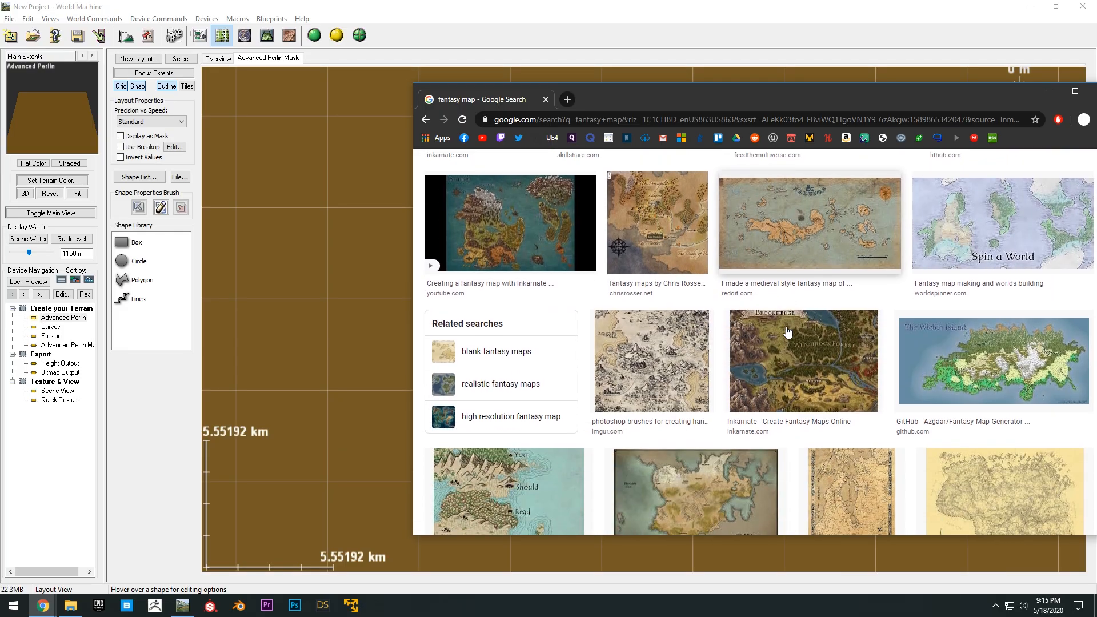
scroll(808, 320, down, 2)
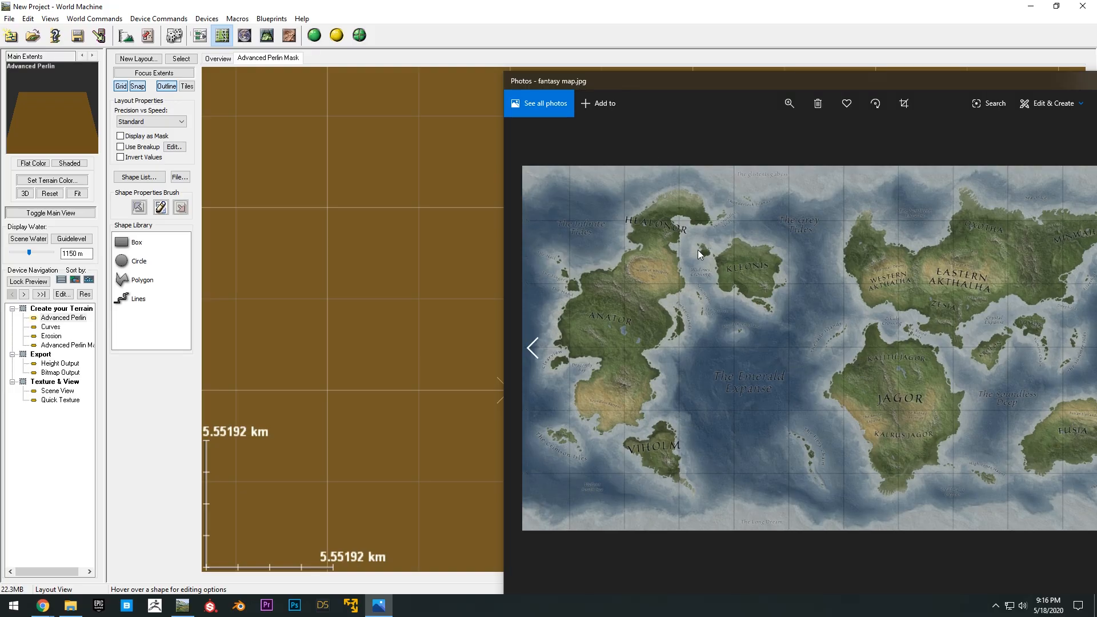
drag(725, 96, 791, 85)
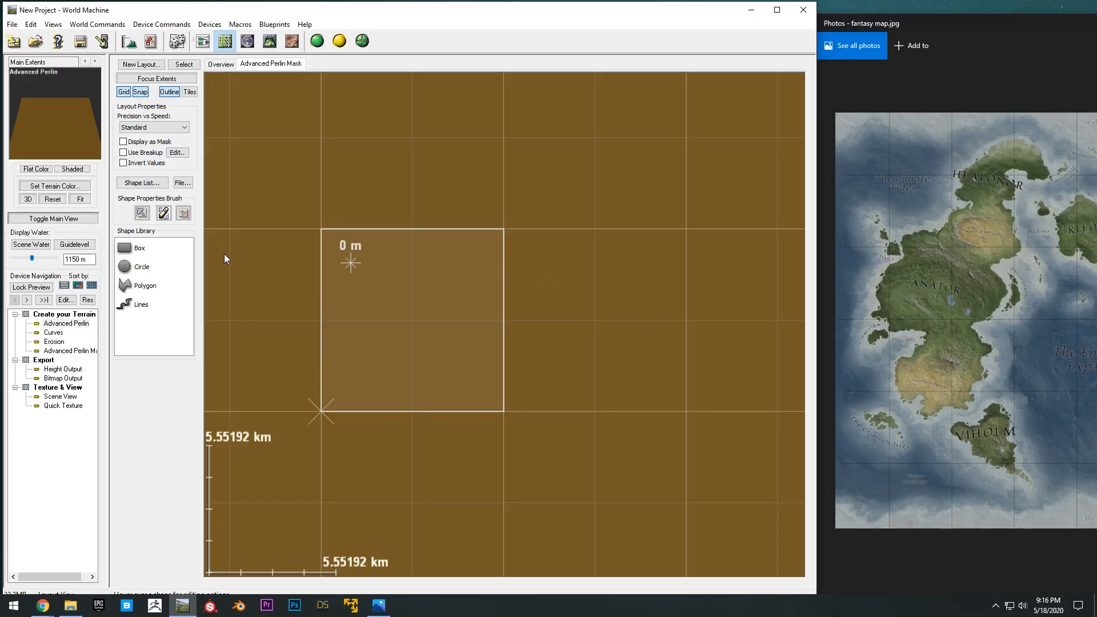
Draw a polygon island outline about 39 km long in the Advanced Perlin mask, tracing the Anator landmass of the reference map
click(143, 286)
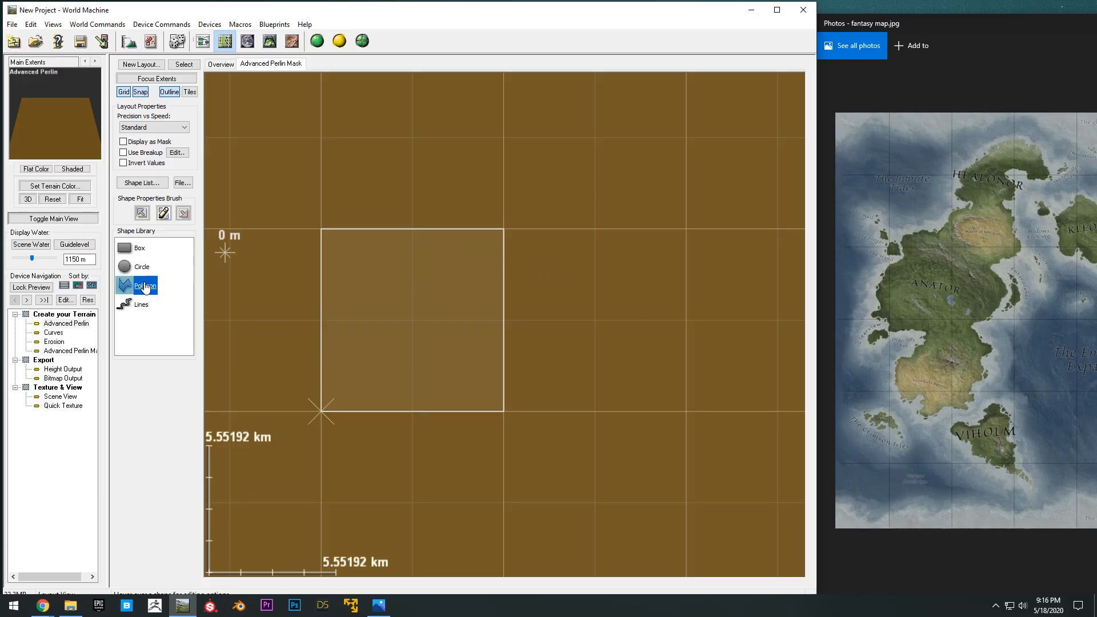
middle_drag(518, 211, 520, 229)
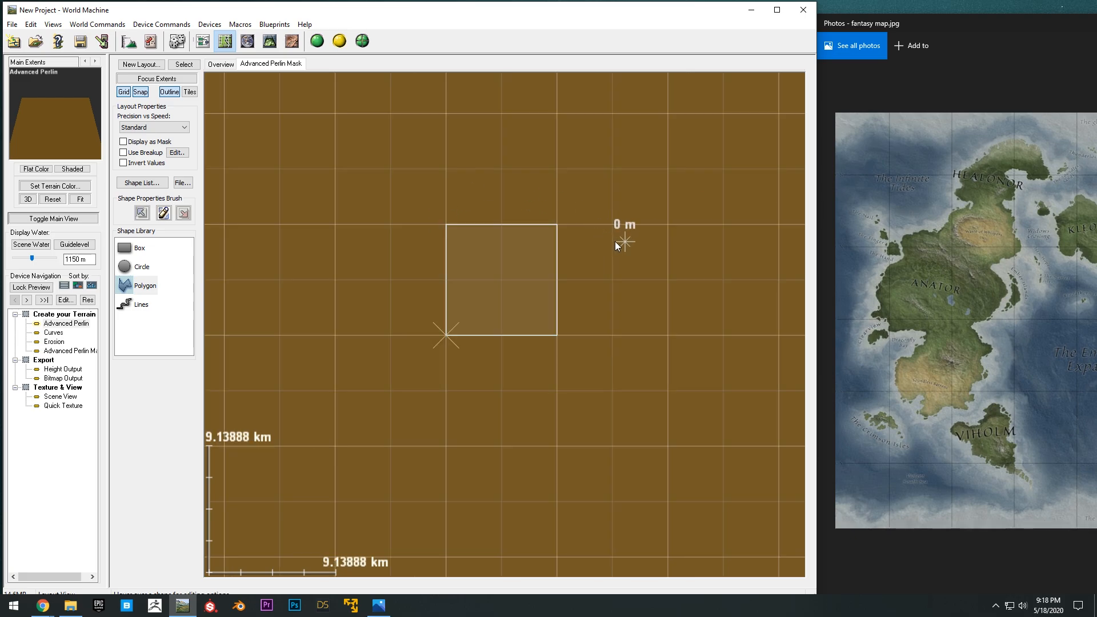
drag(124, 285, 572, 266)
mouse_move(646, 238)
mouse_down()
mouse_move(617, 184)
mouse_move(539, 174)
mouse_move(497, 200)
mouse_move(457, 260)
mouse_move(481, 289)
mouse_move(461, 312)
mouse_move(360, 362)
mouse_move(325, 448)
mouse_move(348, 378)
mouse_move(417, 417)
mouse_move(371, 460)
mouse_move(386, 413)
mouse_move(391, 474)
mouse_move(441, 489)
mouse_move(481, 519)
mouse_move(522, 489)
mouse_move(546, 365)
mouse_move(581, 294)
mouse_move(554, 266)
mouse_move(546, 229)
mouse_move(546, 311)
mouse_move(541, 242)
mouse_up()
drag(551, 170, 552, 171)
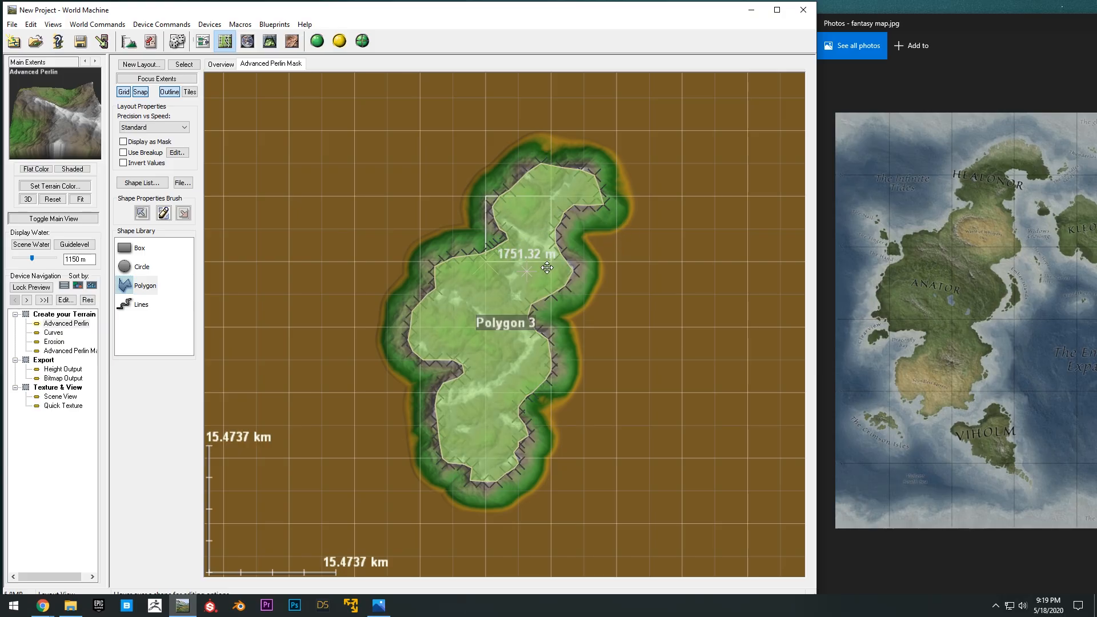
Set the island polygon's default height value to 2205 m in its shape properties
double_click(509, 297)
drag(508, 294, 654, 241)
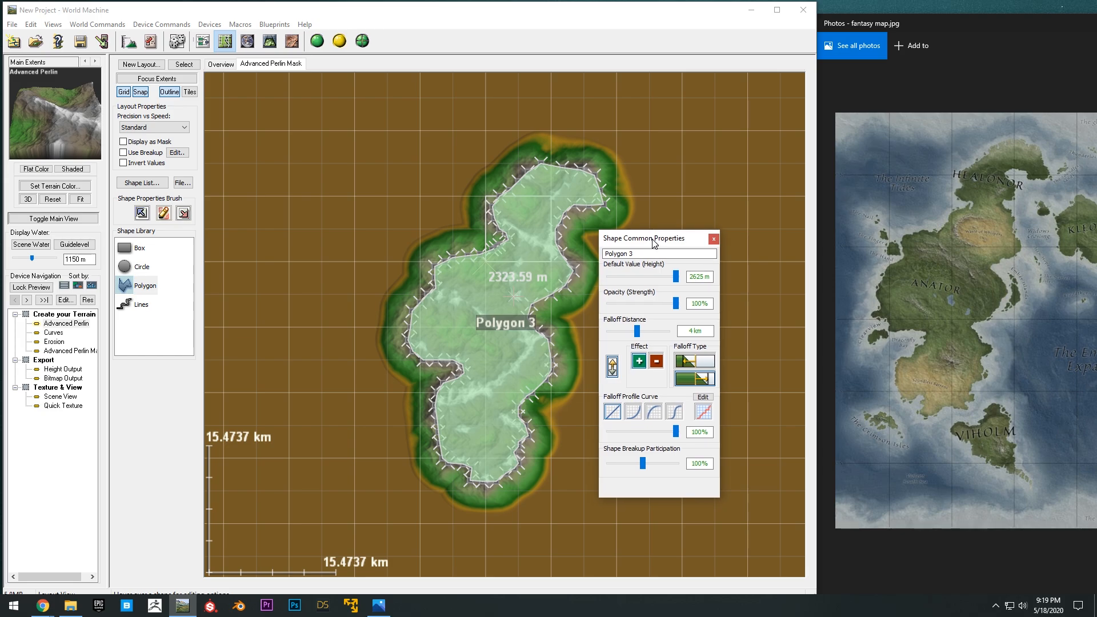
click(663, 277)
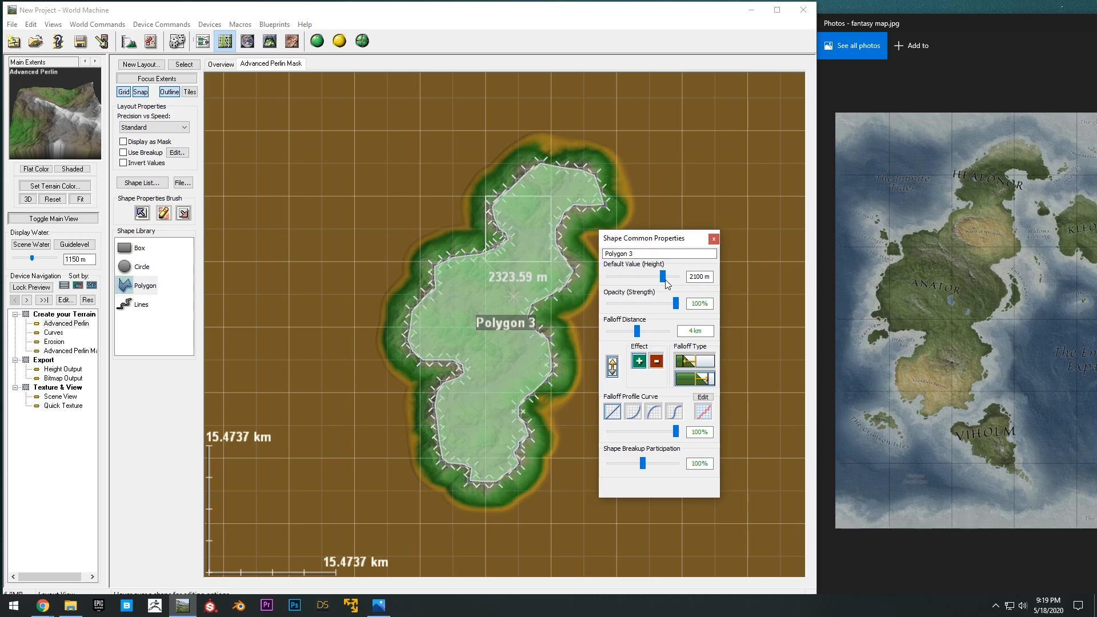
click(669, 279)
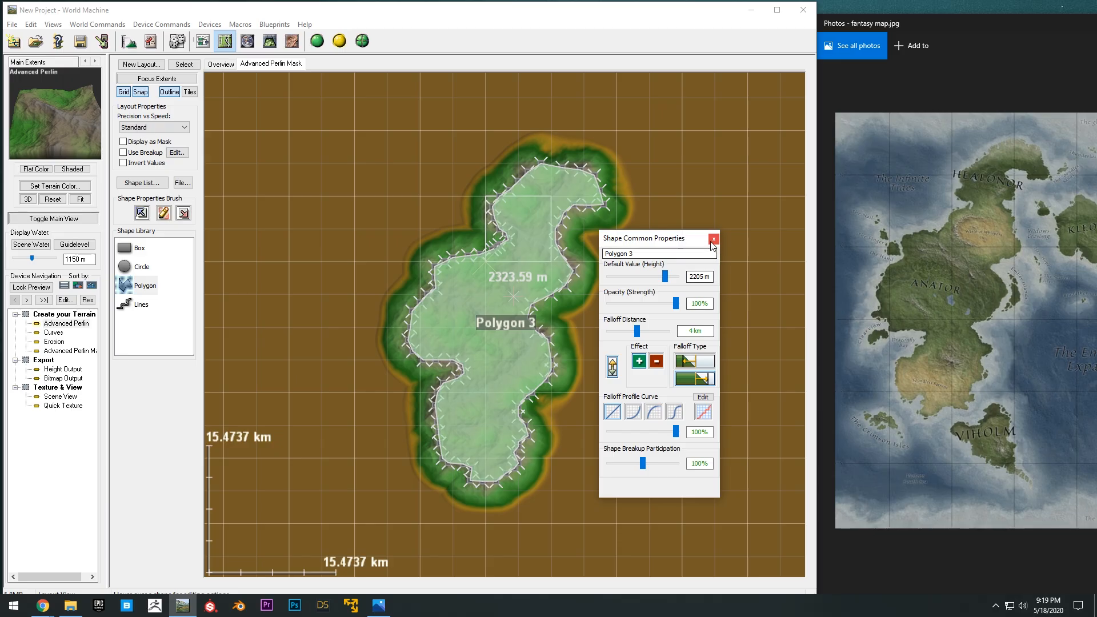
Enable Use Breakup for the mask layout and maximize the World Machine window
click(132, 154)
drag(642, 199, 654, 179)
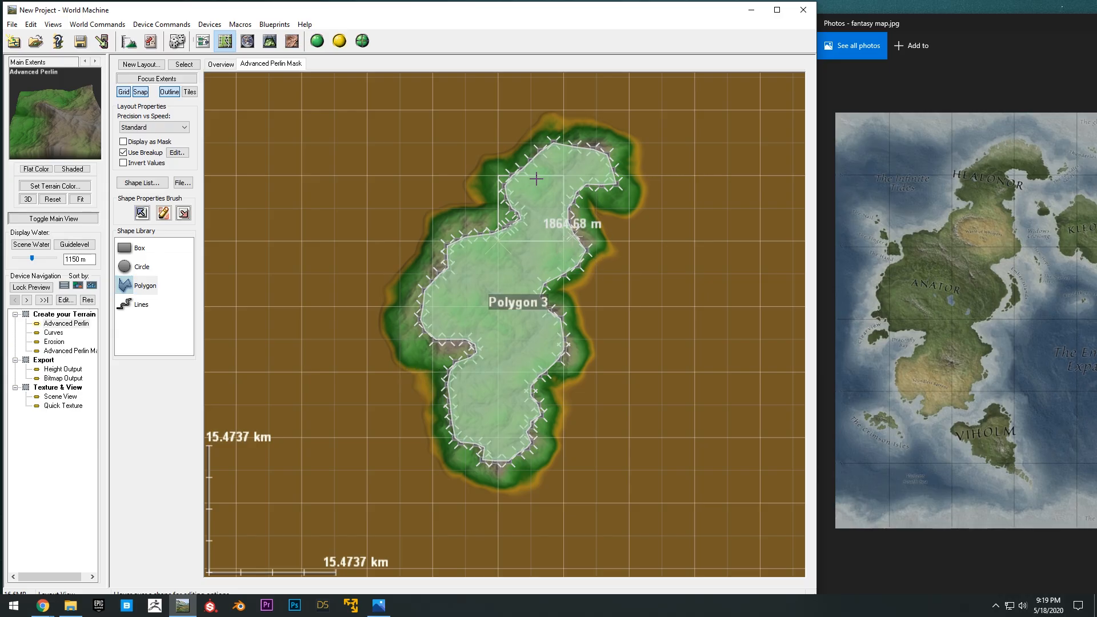
double_click(292, 10)
scroll(732, 339, up, 4)
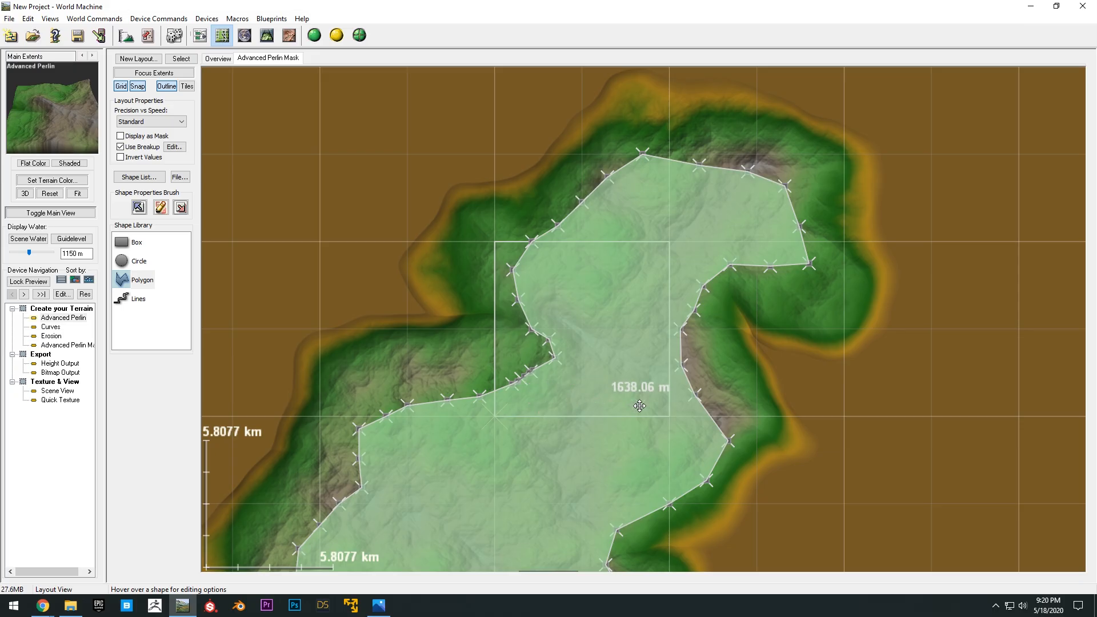
scroll(643, 394, down, 4)
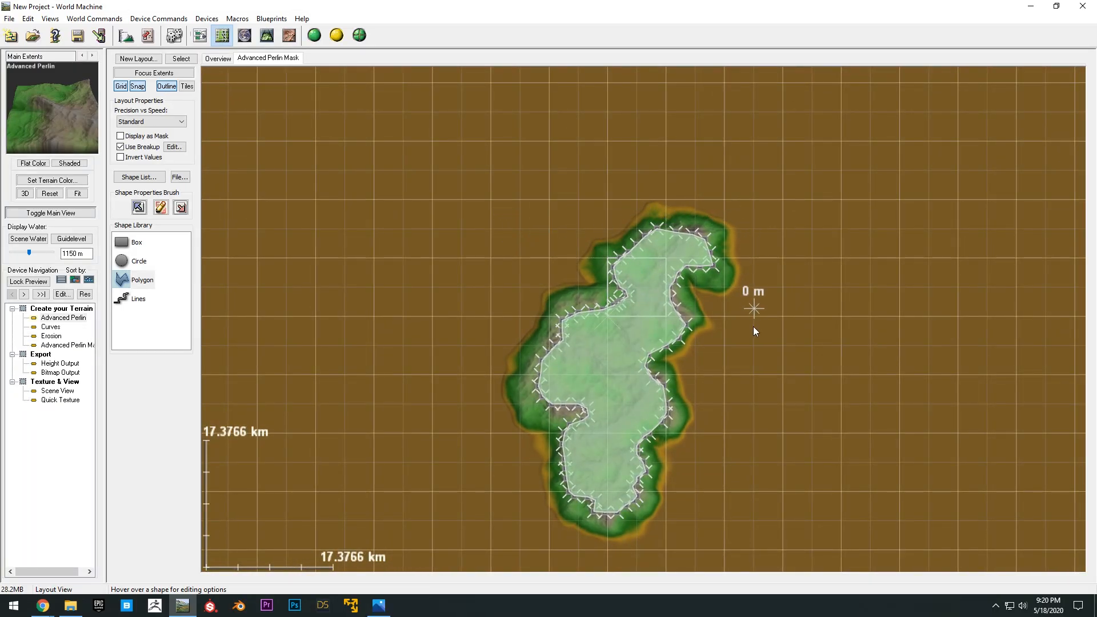
middle_drag(786, 245, 774, 218)
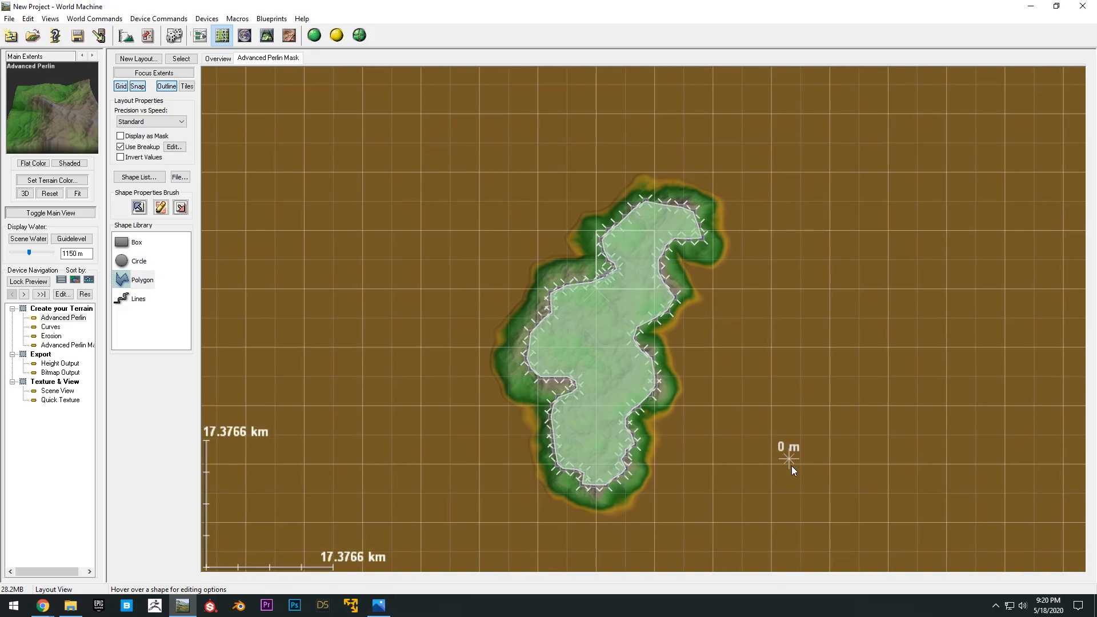
Set the width and height of the Main Extents to 56 km in the project settings
click(125, 35)
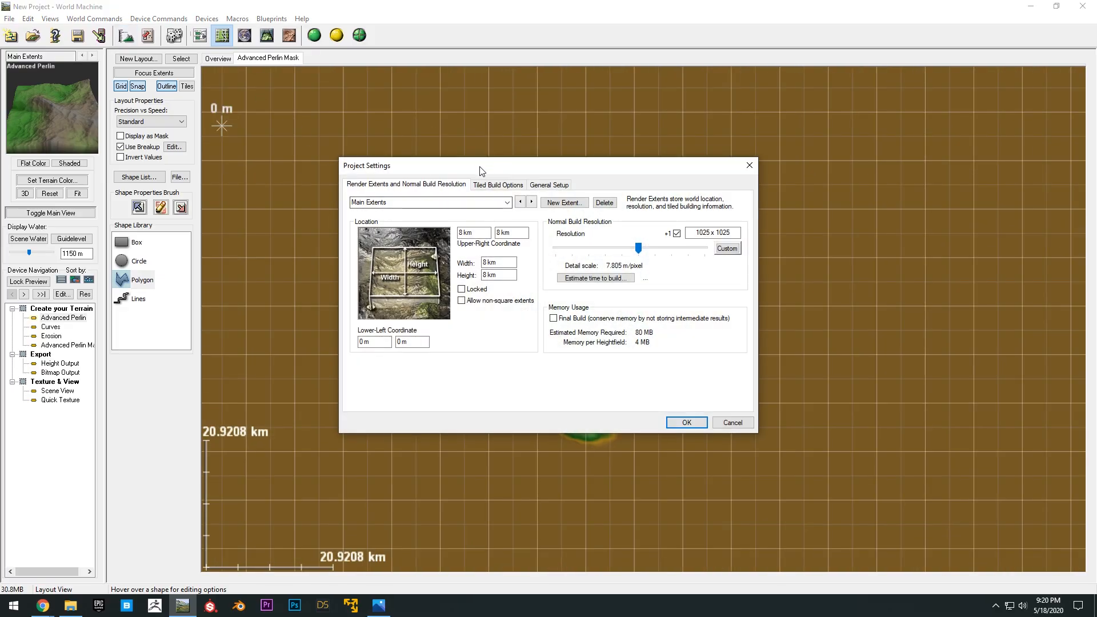
drag(479, 167, 644, 125)
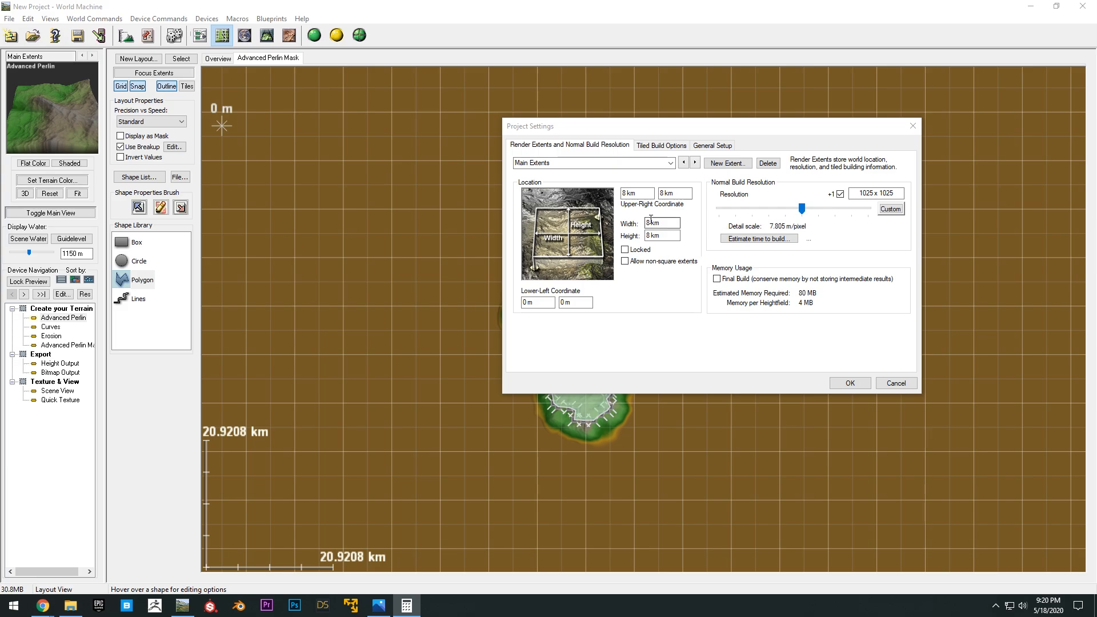
double_click(649, 223)
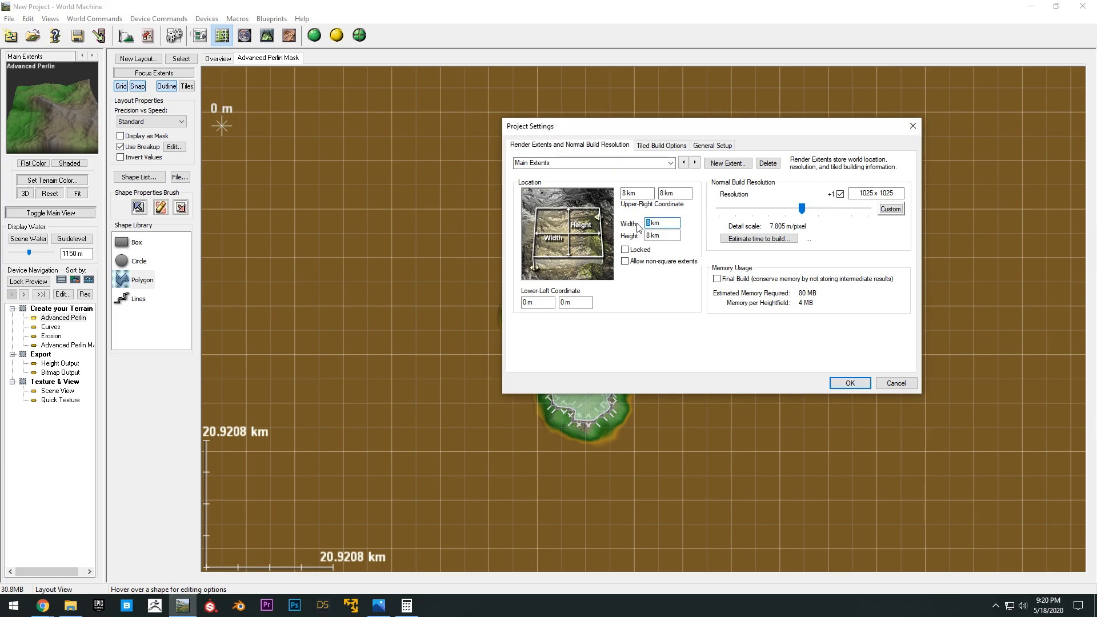
double_click(648, 235)
text(56)
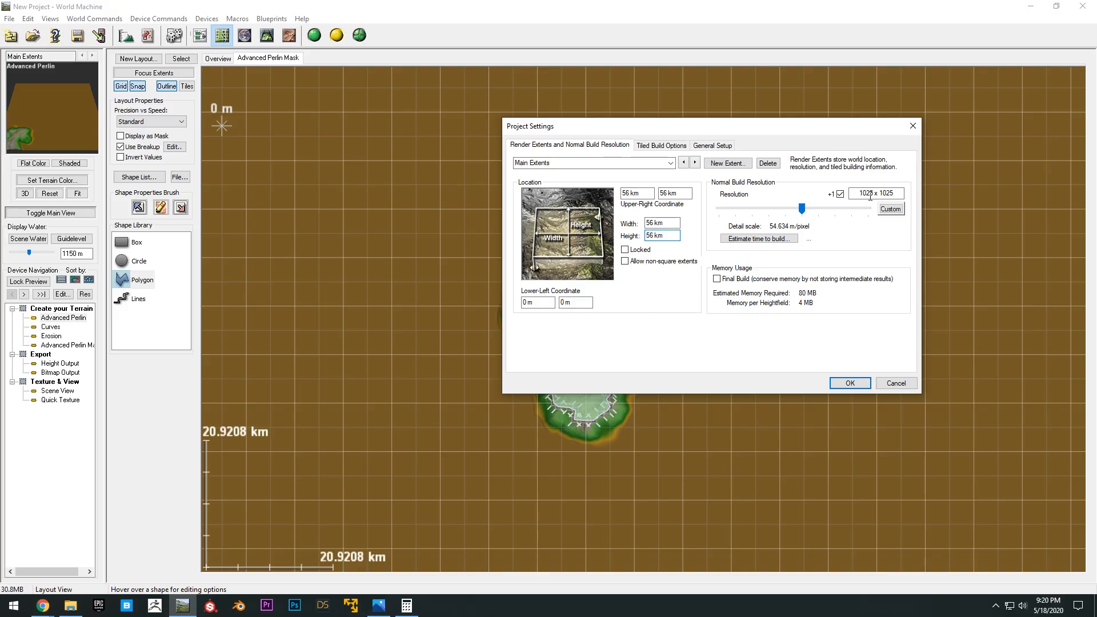
Set the Main Extents' normal build resolution to a custom 1009 x 1009, taken from Unreal's Recommended Landscape Sizes table
key(alt+Tab)
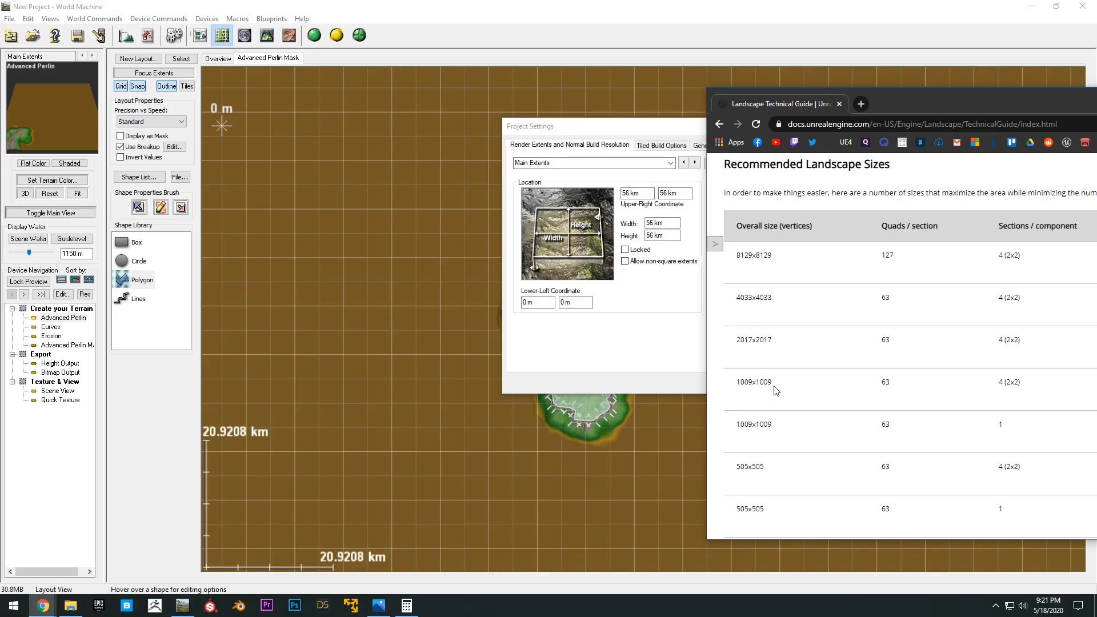
drag(774, 385, 735, 387)
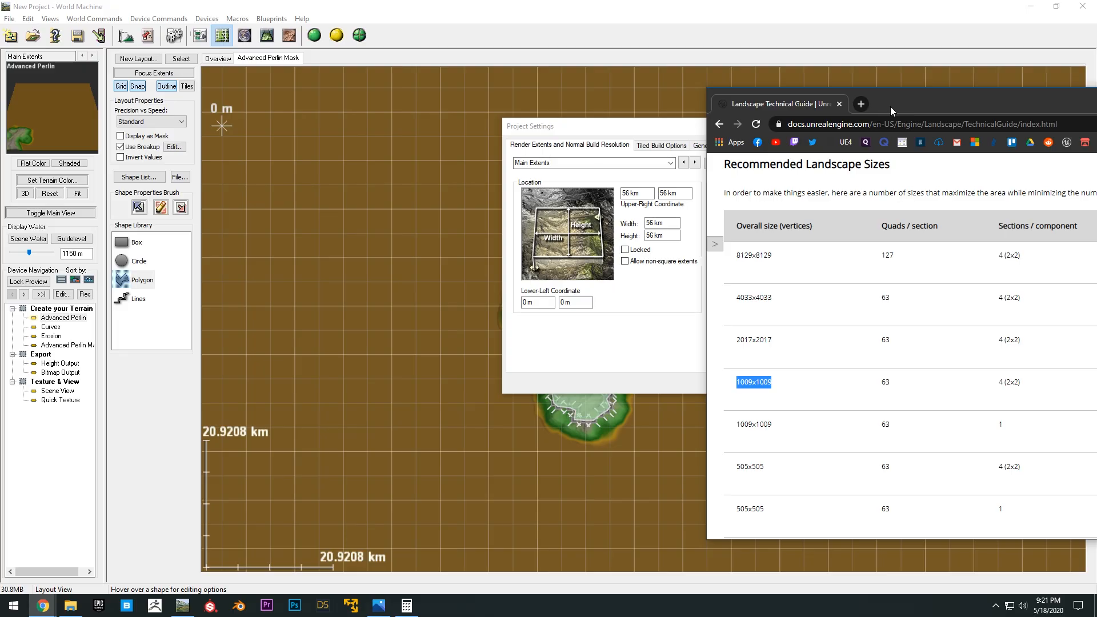
drag(886, 102, 1096, 114)
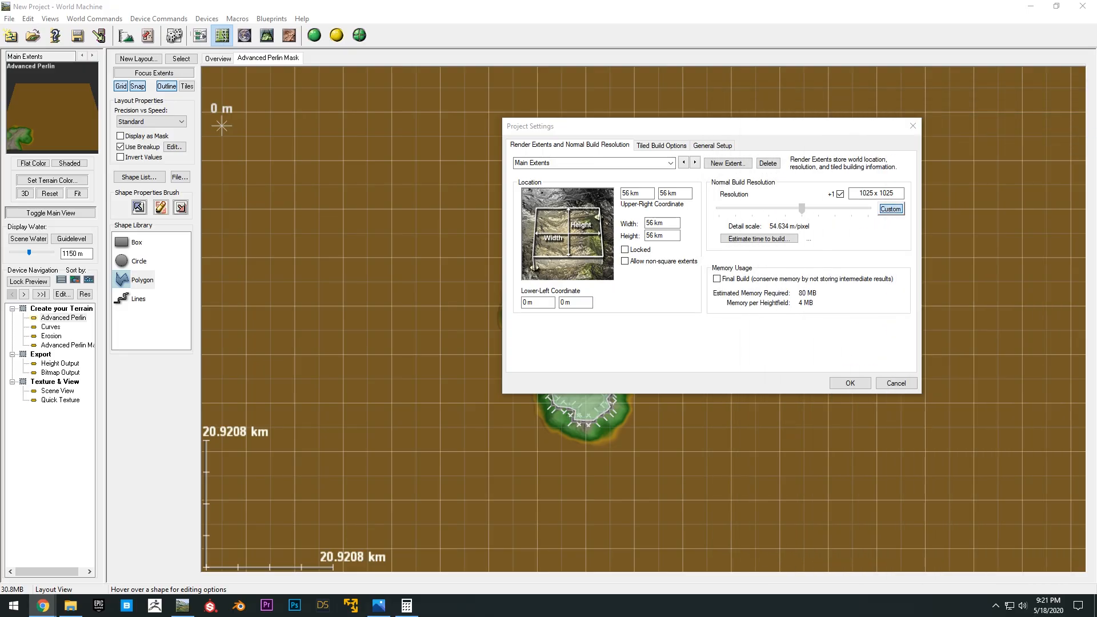
click(888, 193)
text(1009)
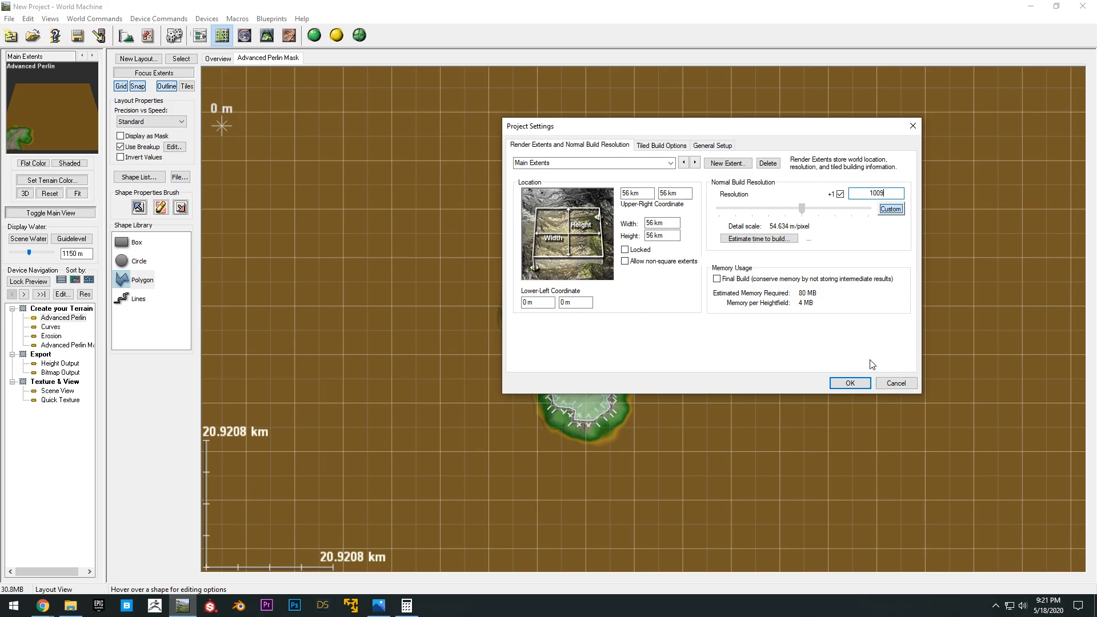
click(850, 383)
Reposition the Main Extents in the layout Overview so the square encloses the whole island
scroll(796, 386, down, 2)
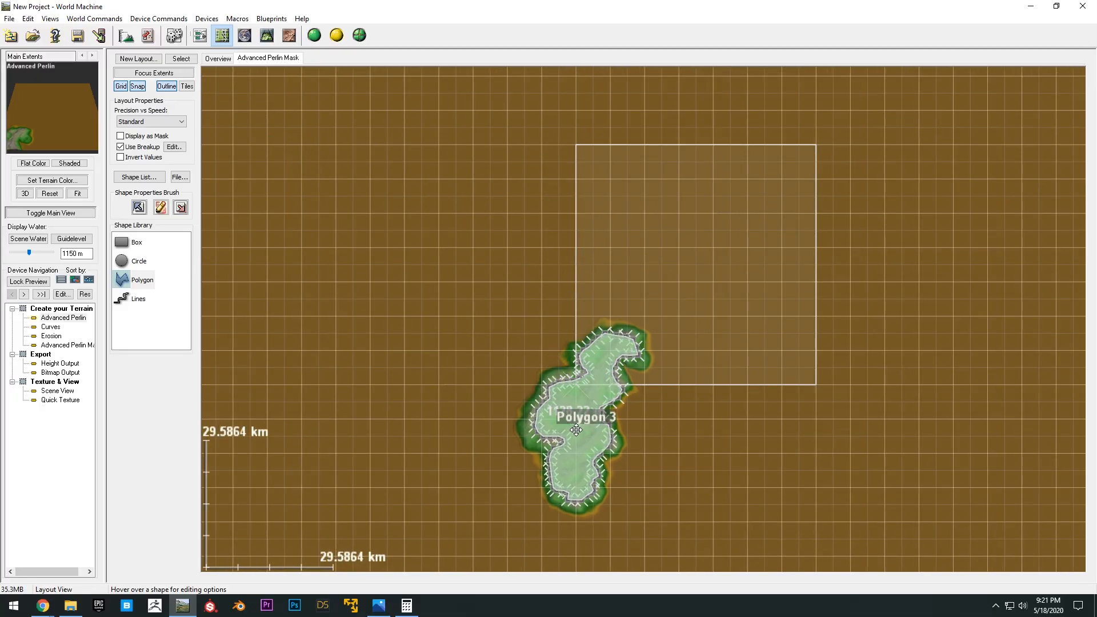
click(224, 59)
click(150, 118)
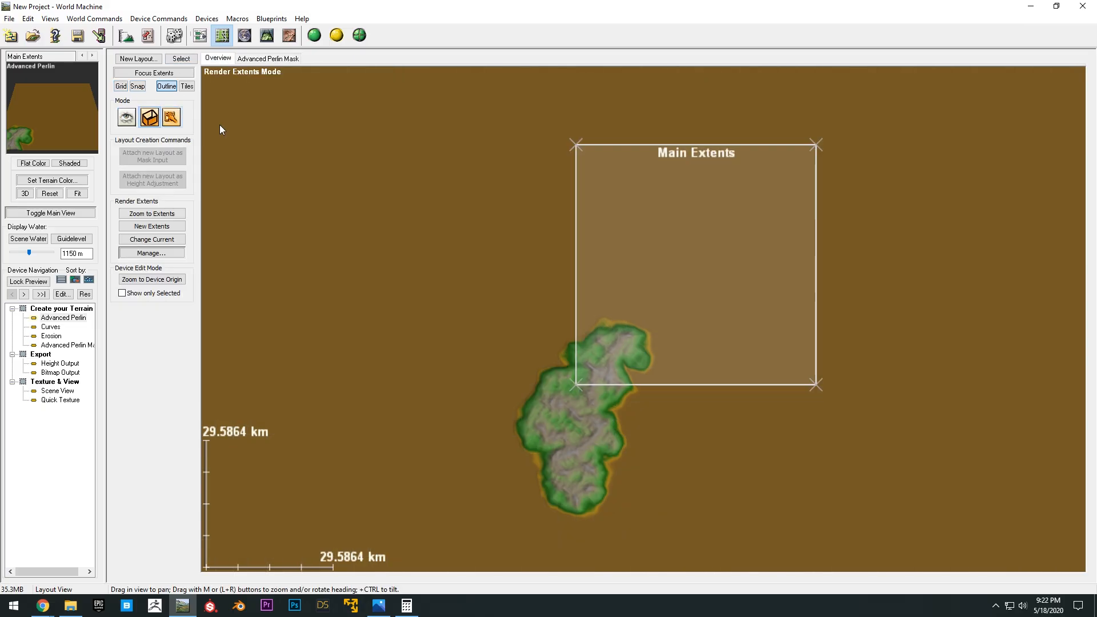
drag(711, 228, 712, 354)
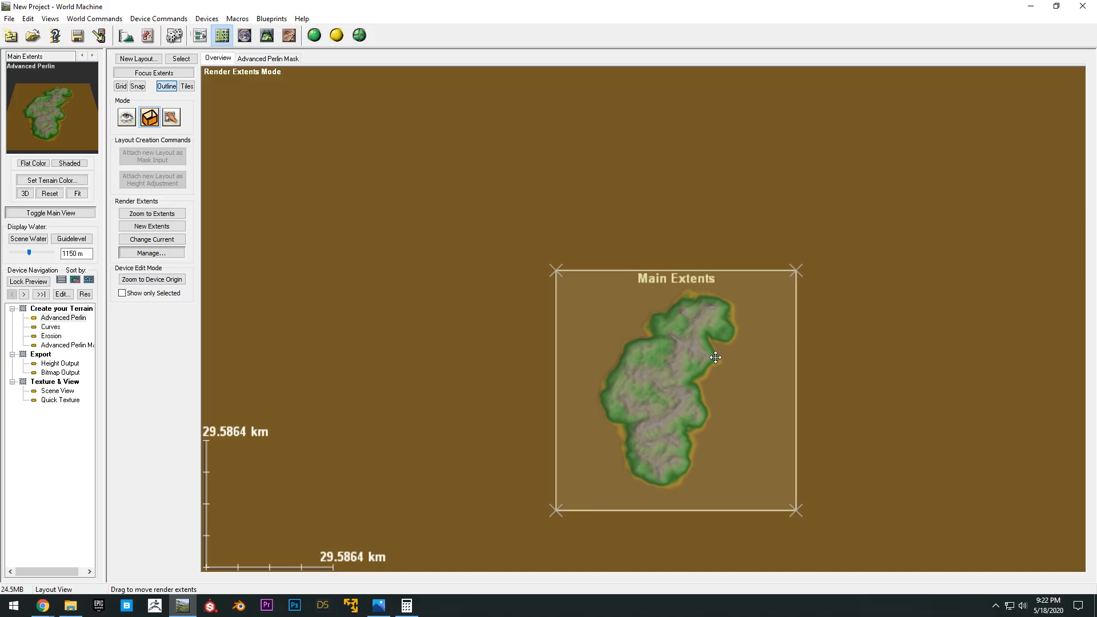
Review the Main Extents project settings and inspect the island terrain in the 3D view
click(126, 36)
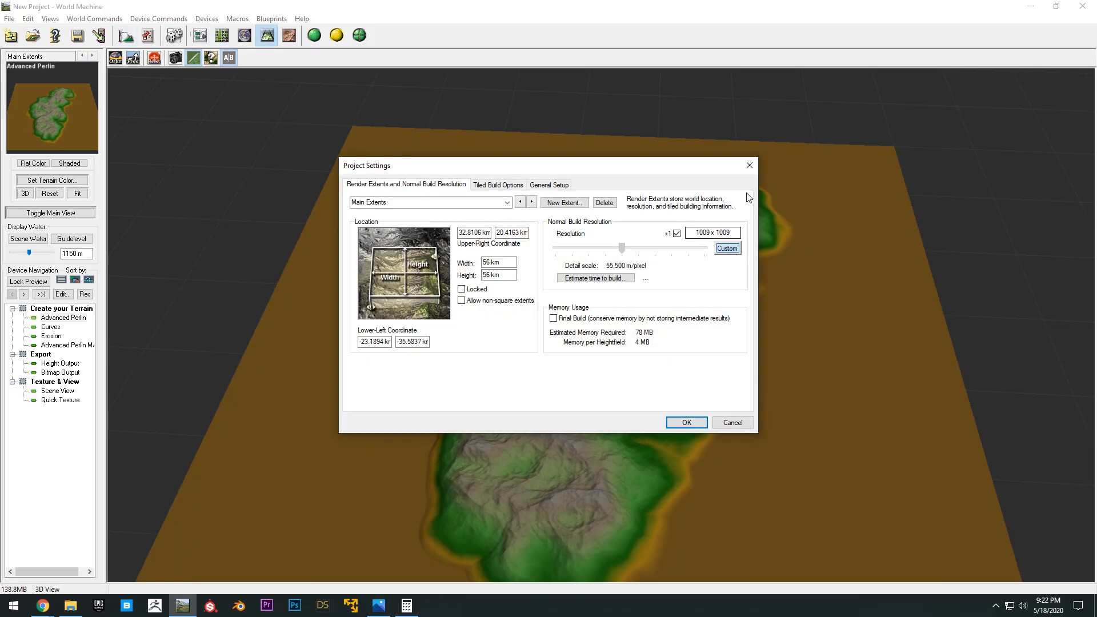
click(745, 164)
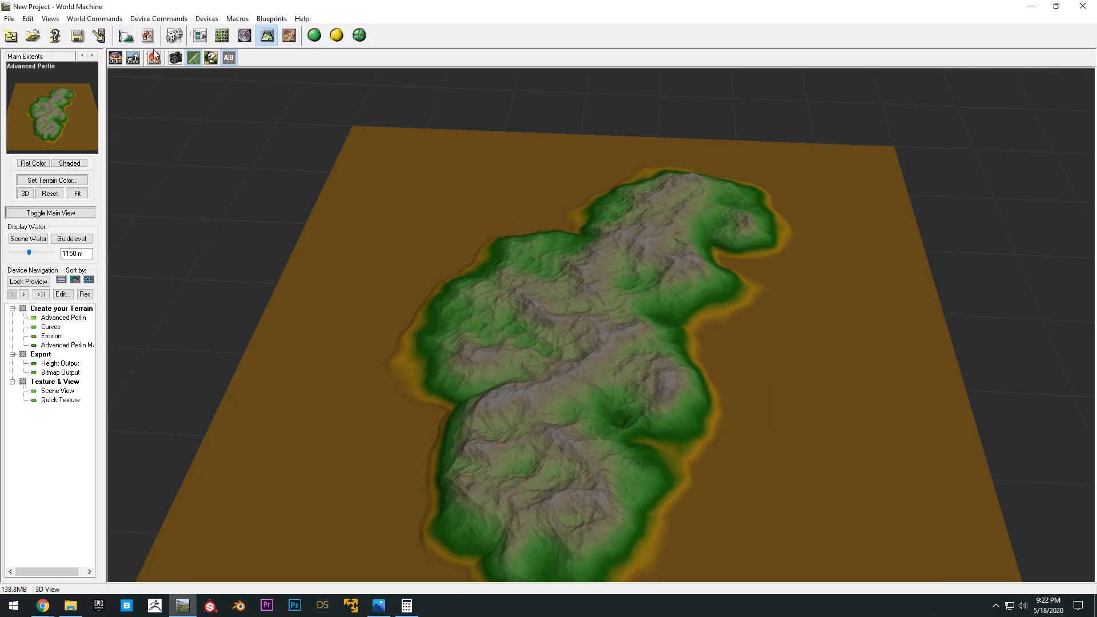
click(125, 36)
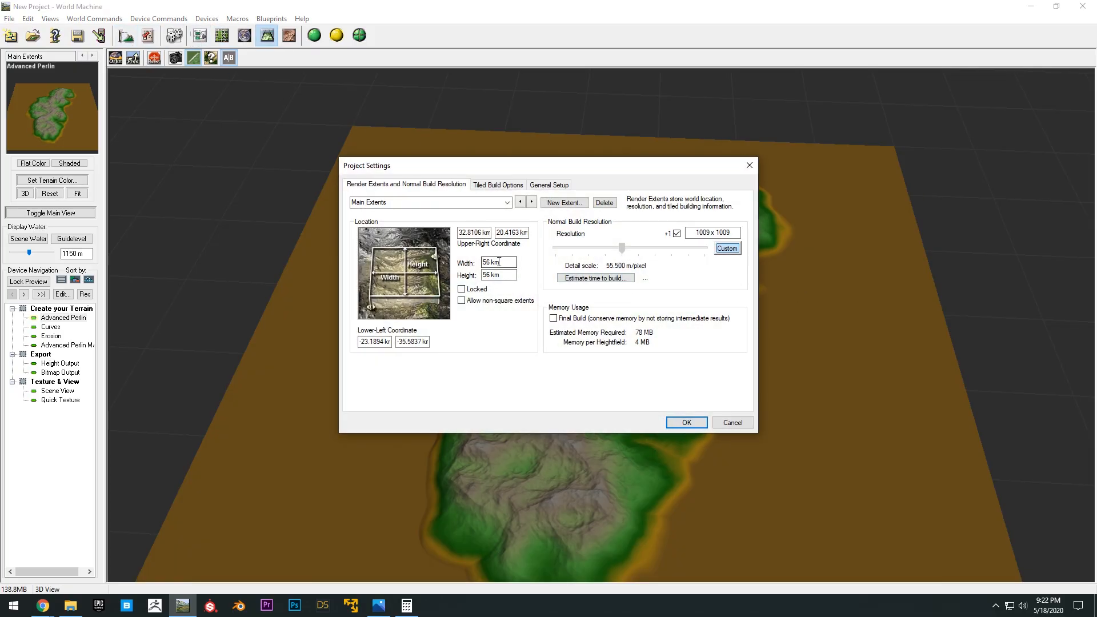
click(749, 166)
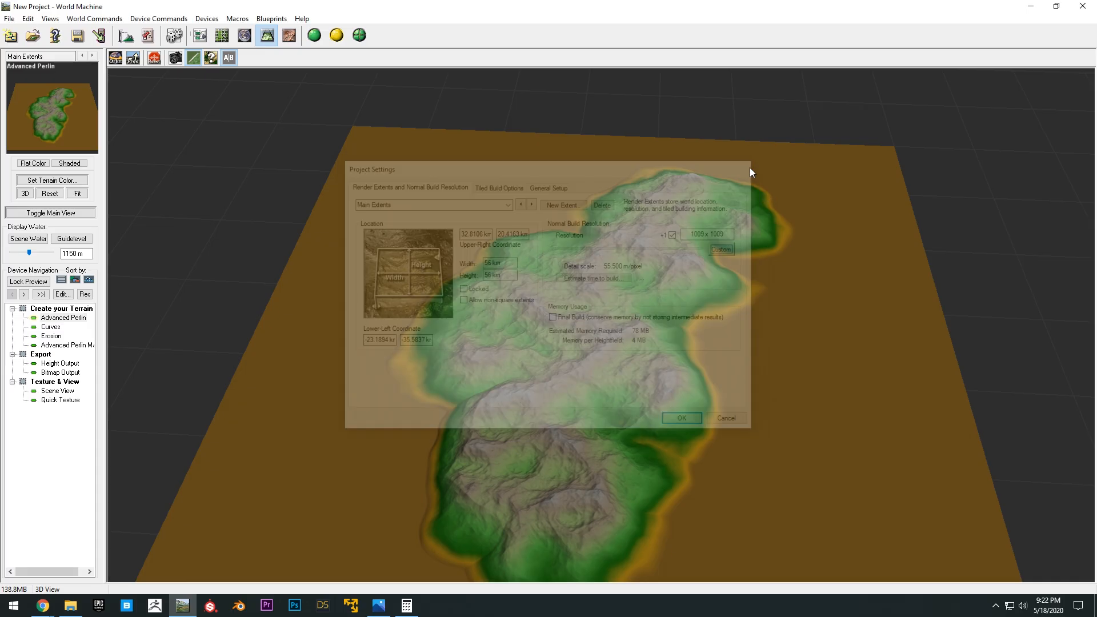
drag(714, 222, 727, 297)
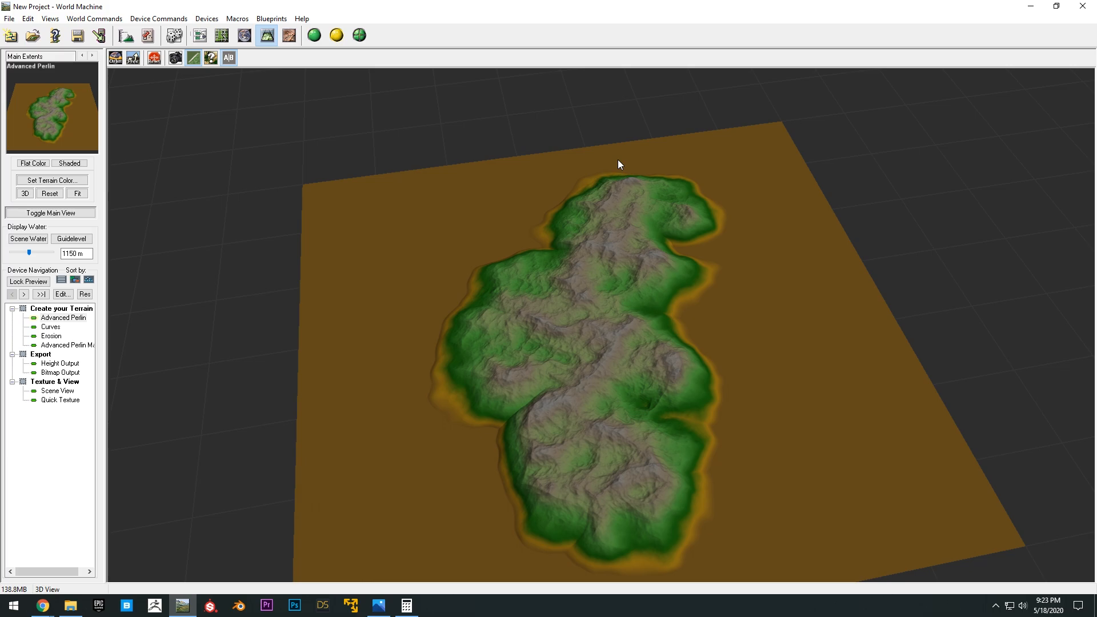
Set the Main Extents' tiled build to a custom 7 x 7 tiles per side
click(125, 35)
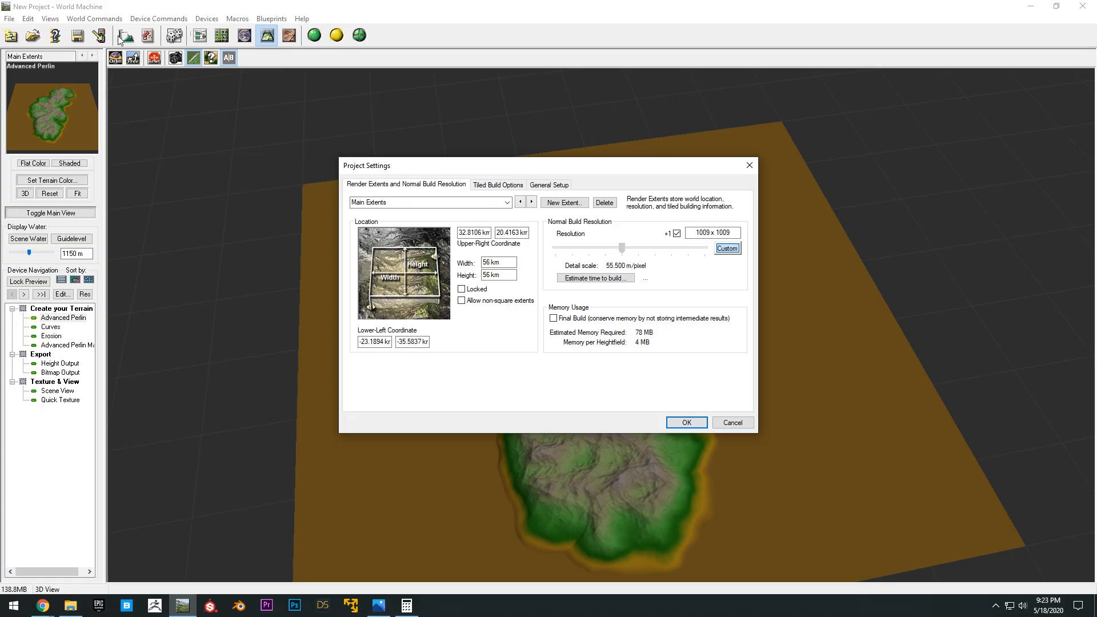
click(520, 190)
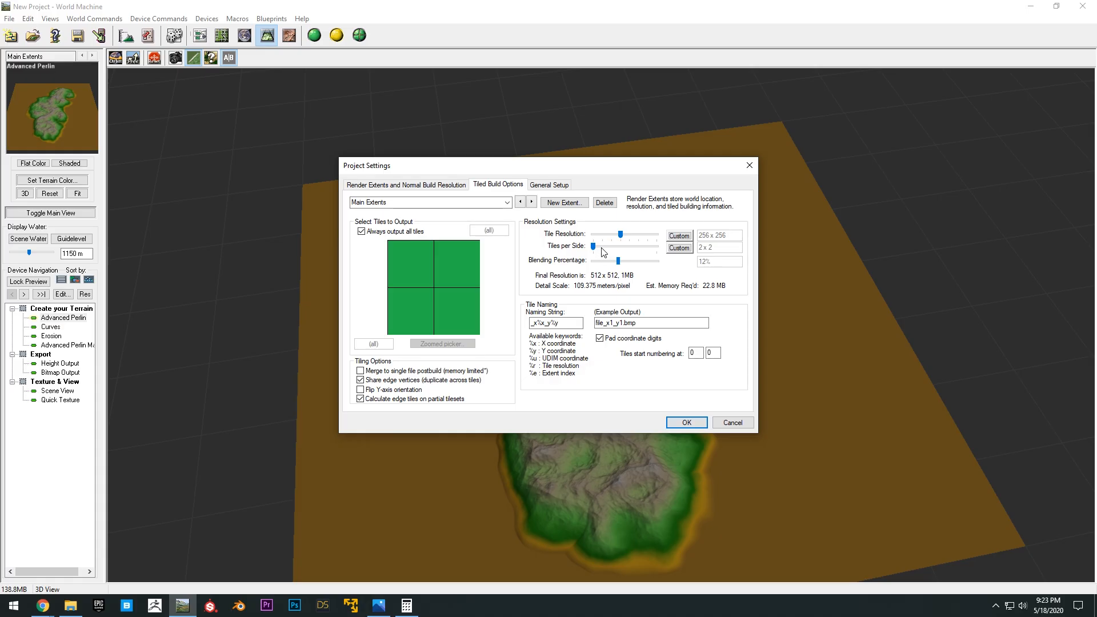
click(596, 249)
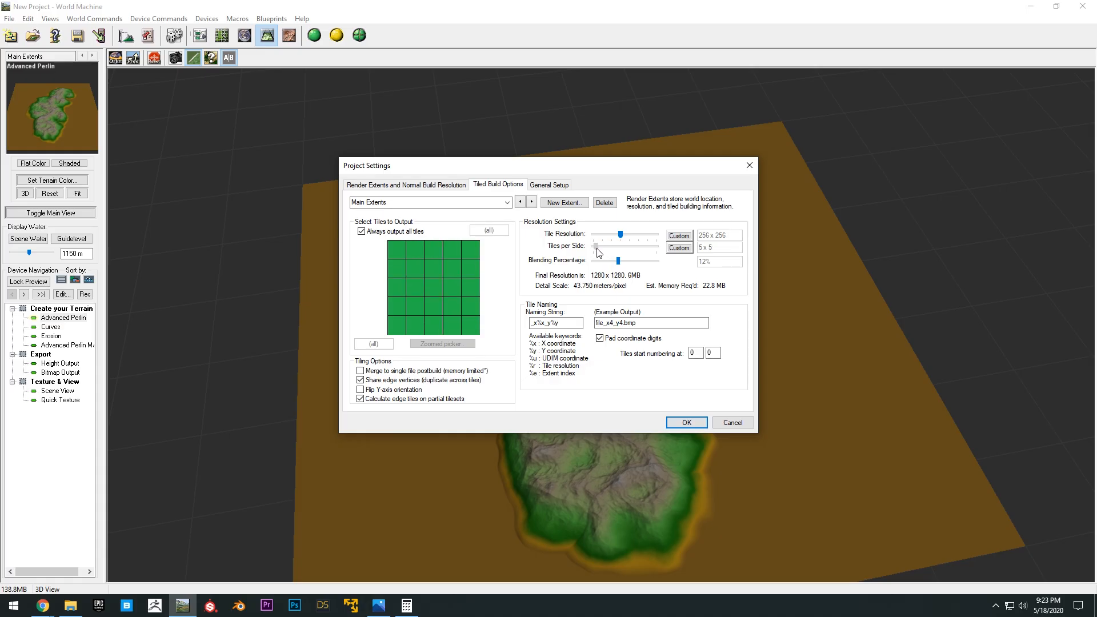
drag(596, 248, 598, 248)
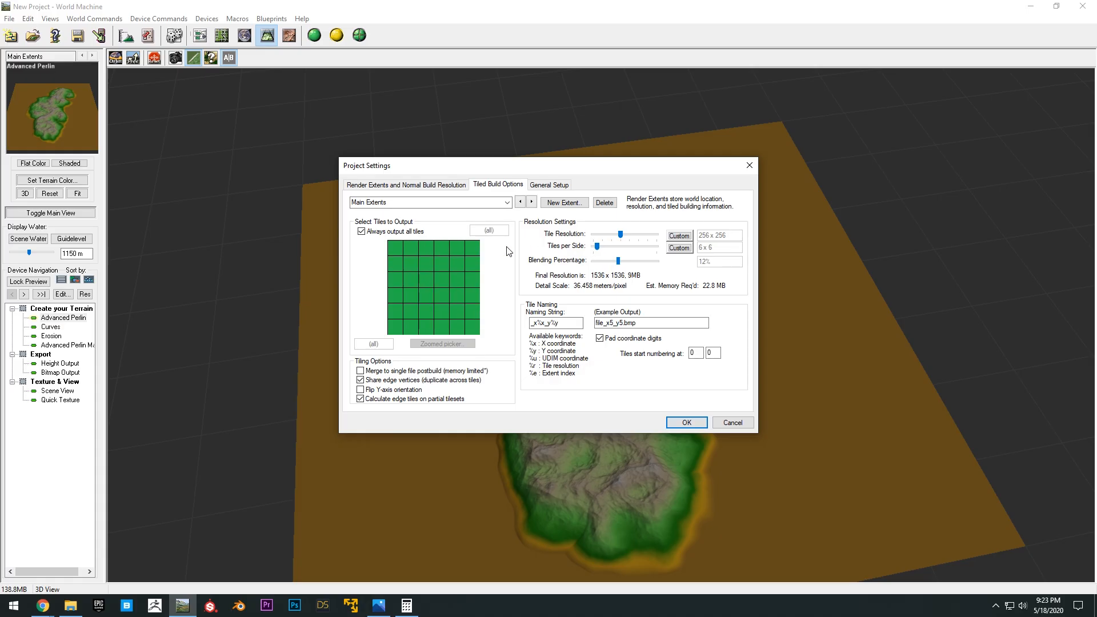
click(679, 247)
key(Return)
Set the tiled build's tile resolution to a custom 1009 and apply the project settings
click(126, 36)
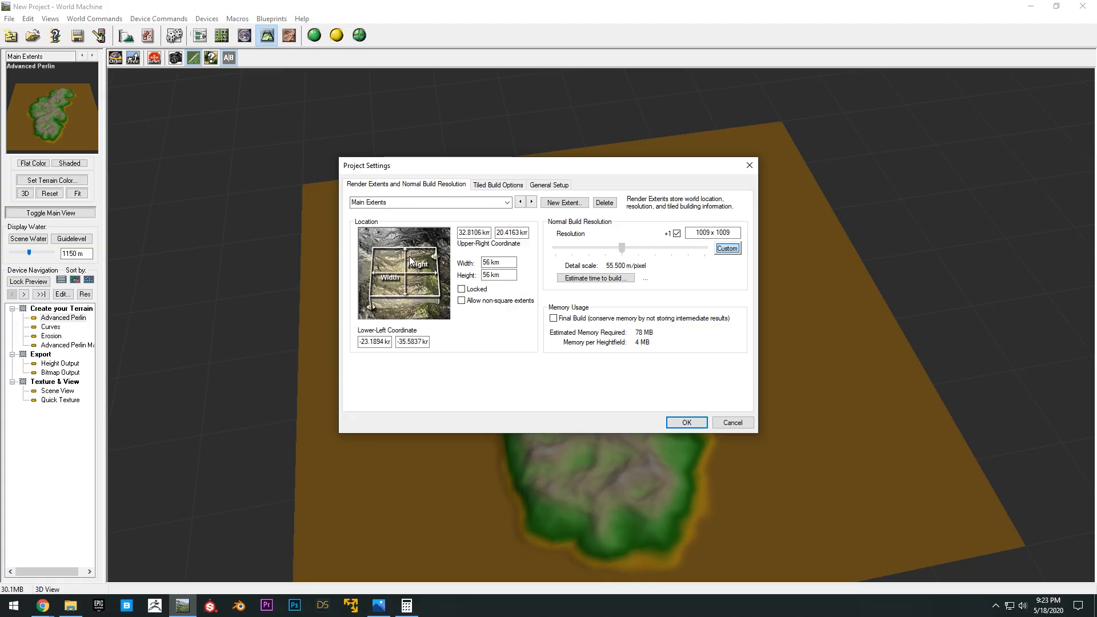
click(497, 184)
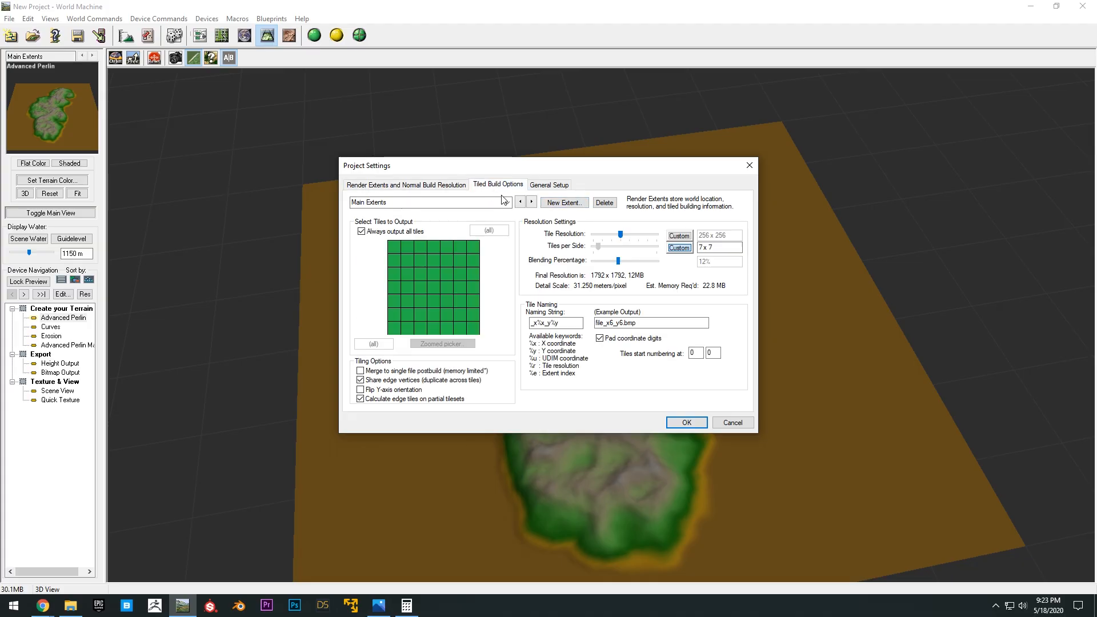
click(677, 236)
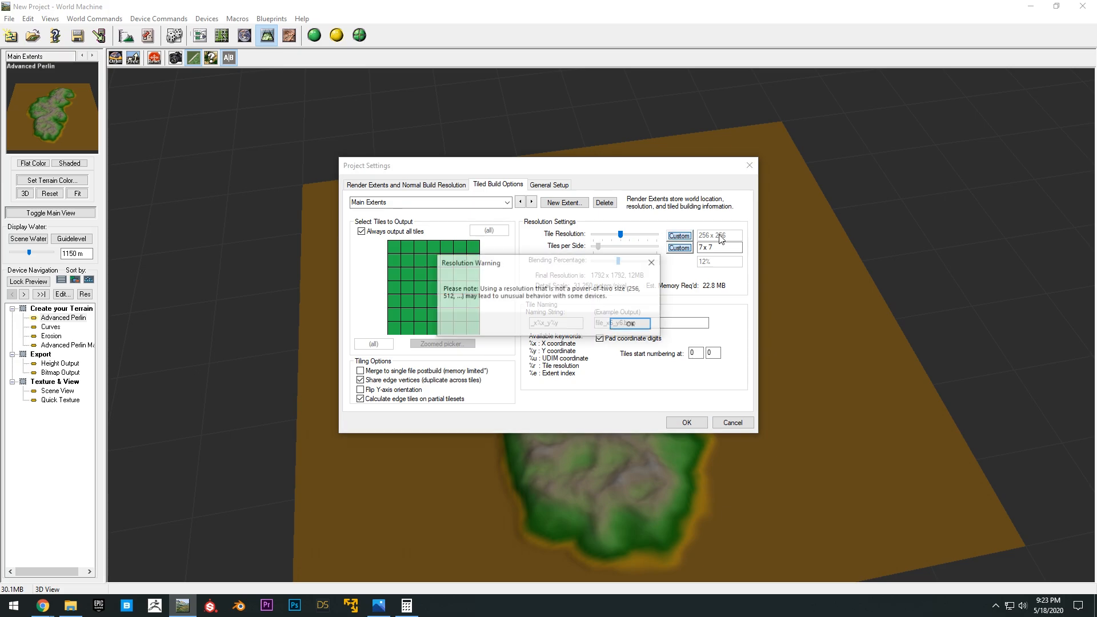
click(631, 324)
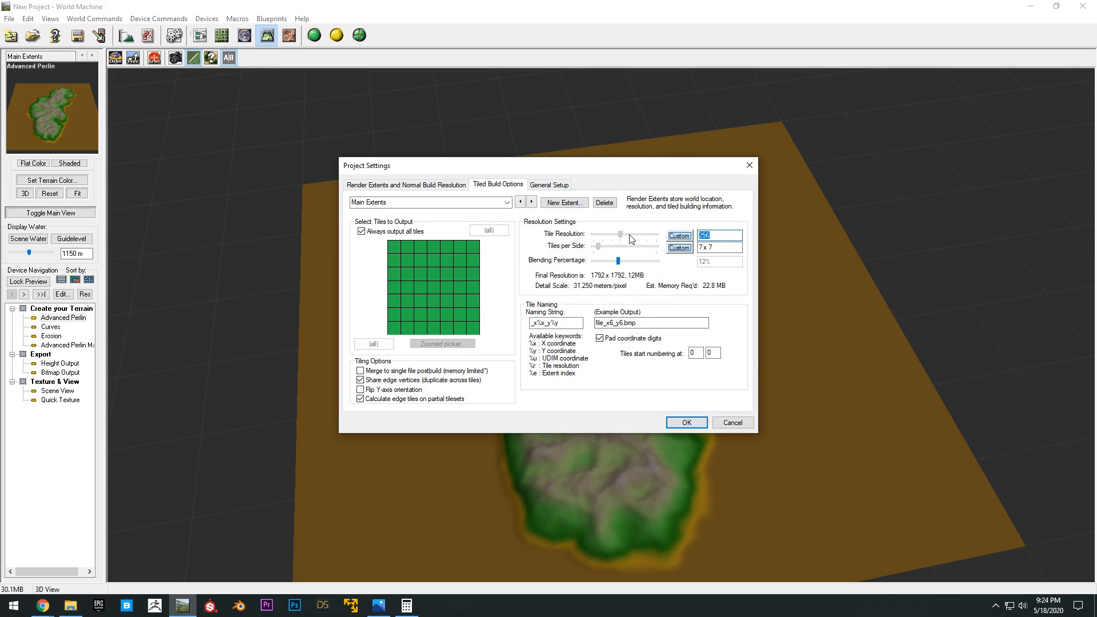
text(1009)
key(Return)
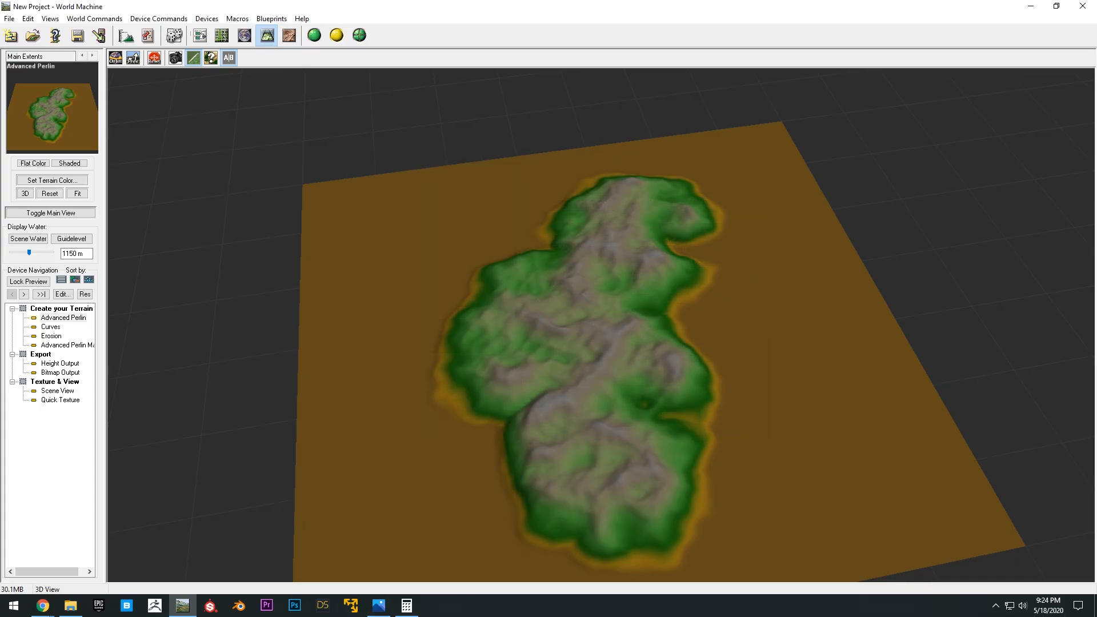
Preview the Erosion and Height Output devices on the island in the 3D view
drag(746, 309, 663, 281)
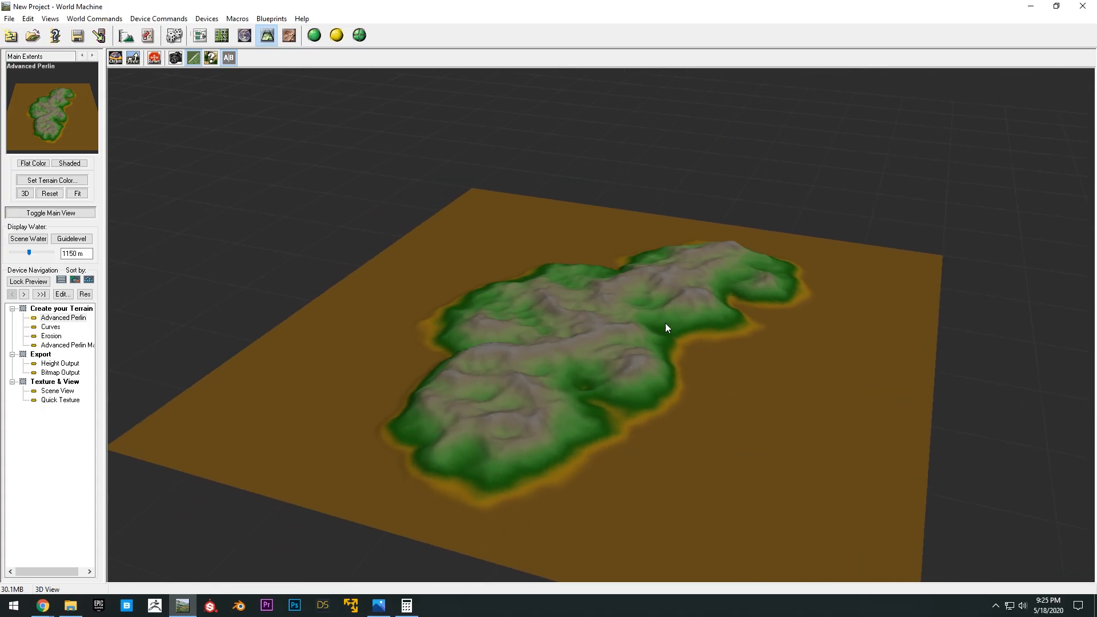
click(55, 336)
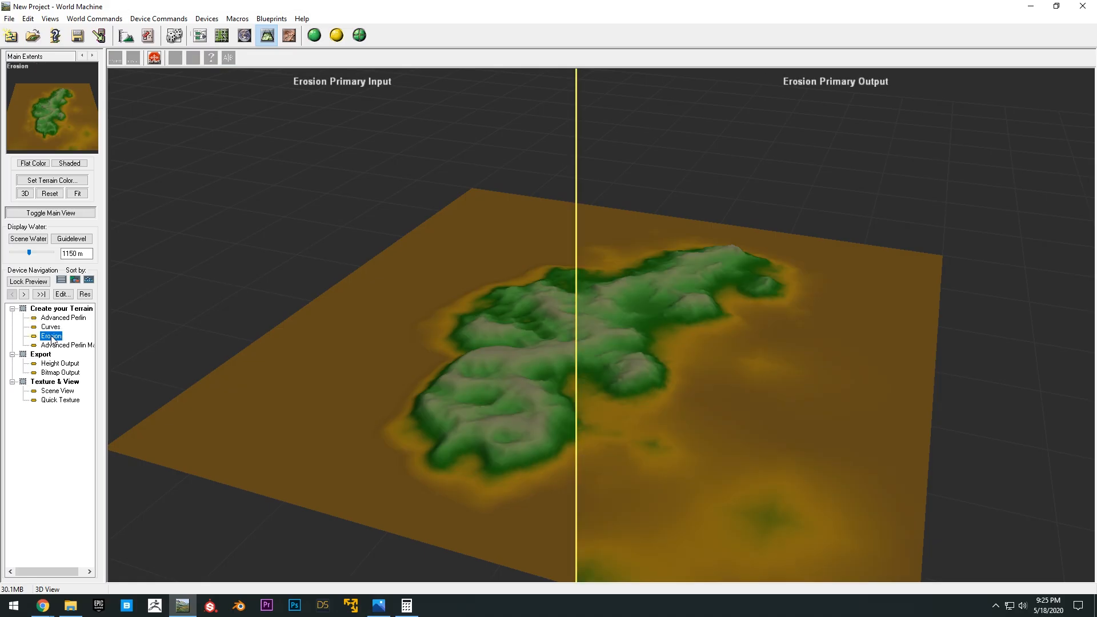
drag(512, 320, 879, 264)
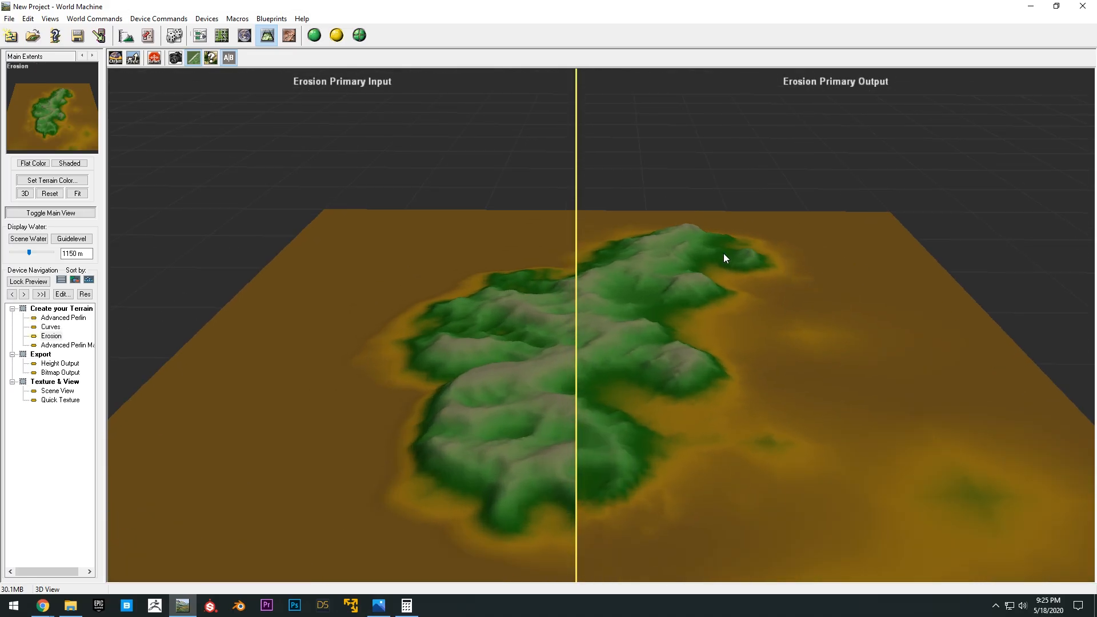
click(56, 364)
click(62, 373)
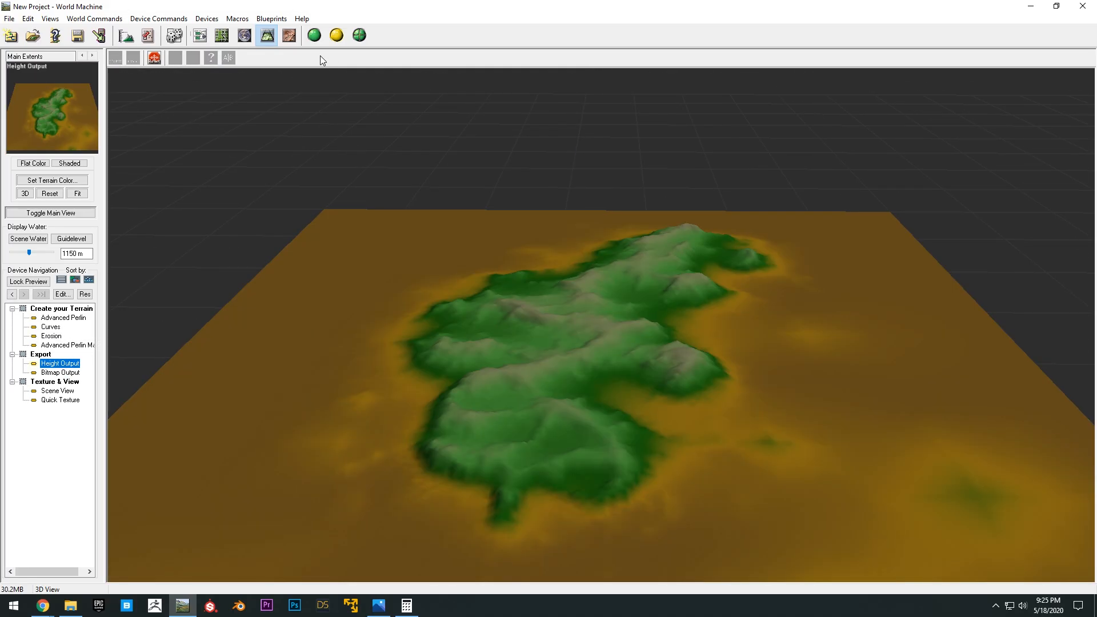
Run a normal build of the Main Extents and view the built island from a low angle
click(314, 34)
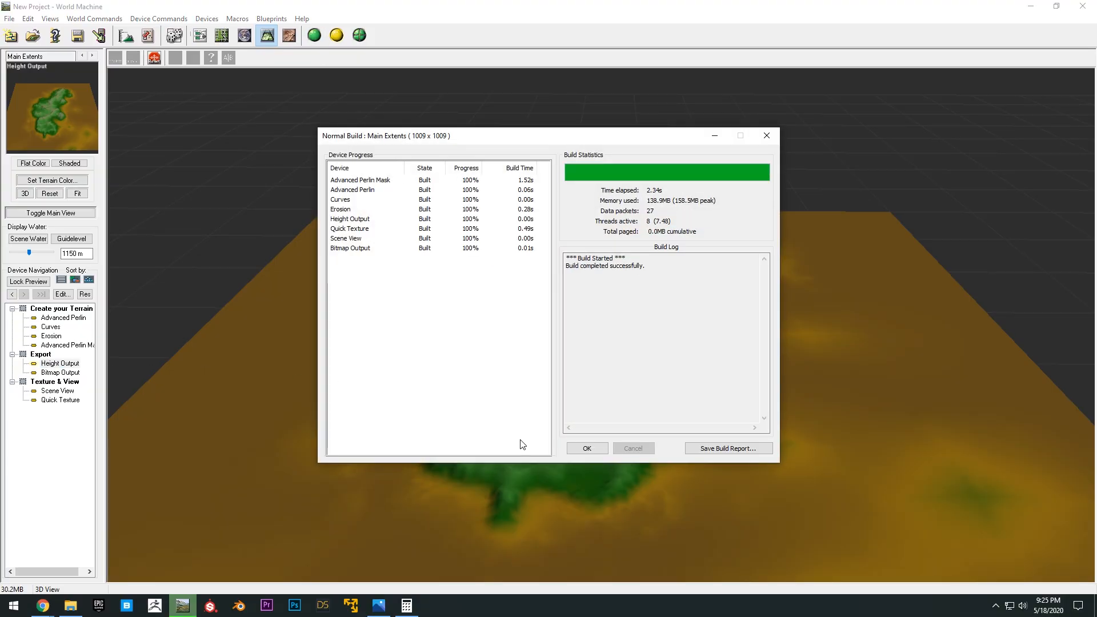
click(575, 448)
drag(665, 358, 94, 249)
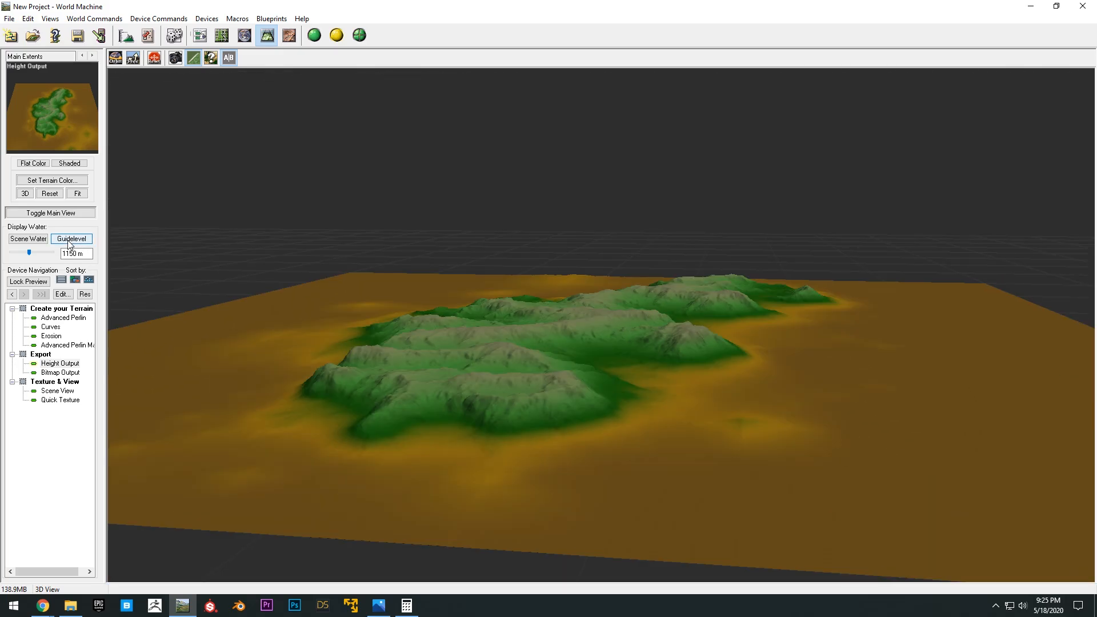
Display the guide water level around the island and lower it to about 323 m
click(67, 239)
drag(512, 310, 174, 292)
drag(35, 252, 18, 255)
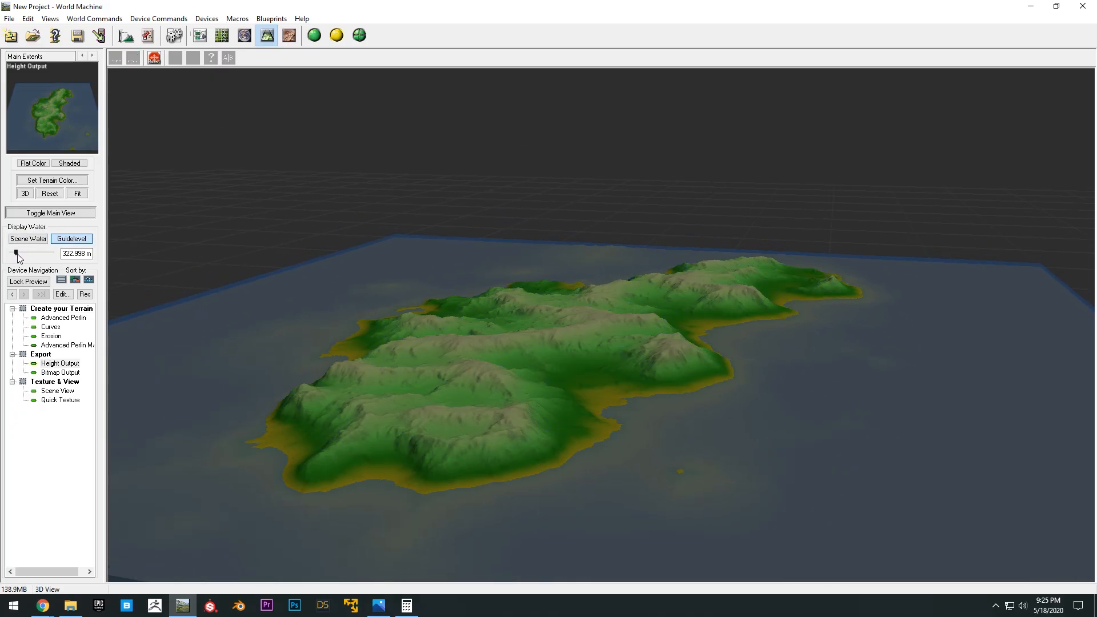
mouse_move(457, 319)
mouse_down()
mouse_move(498, 293)
mouse_move(466, 331)
mouse_up()
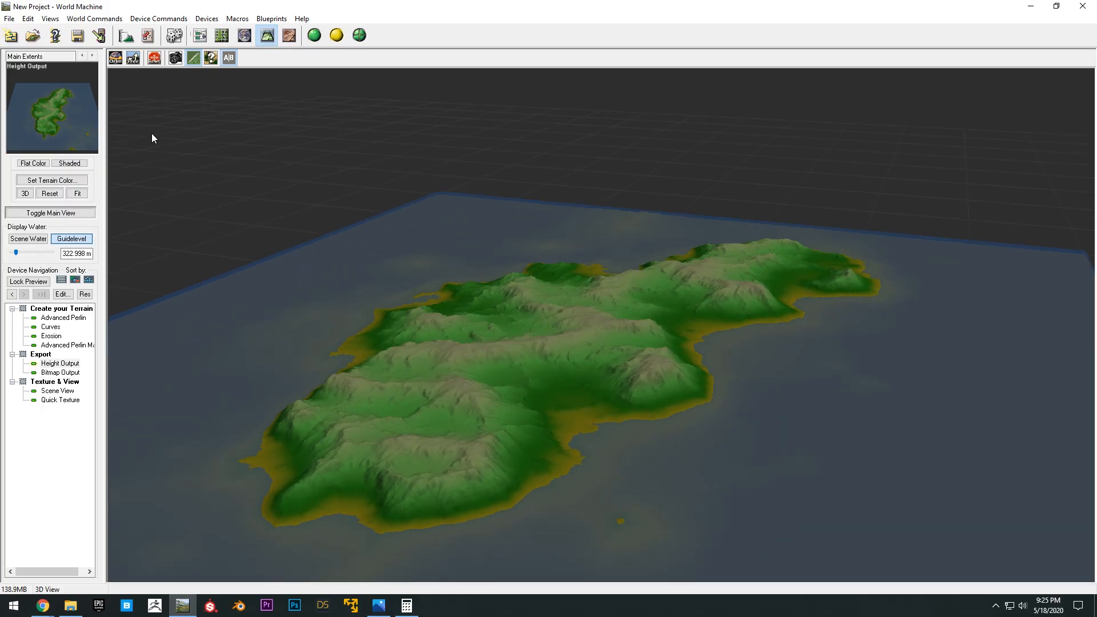
Add a Coast Erosion device to the device graph, just below the Create your Terrain group
click(202, 38)
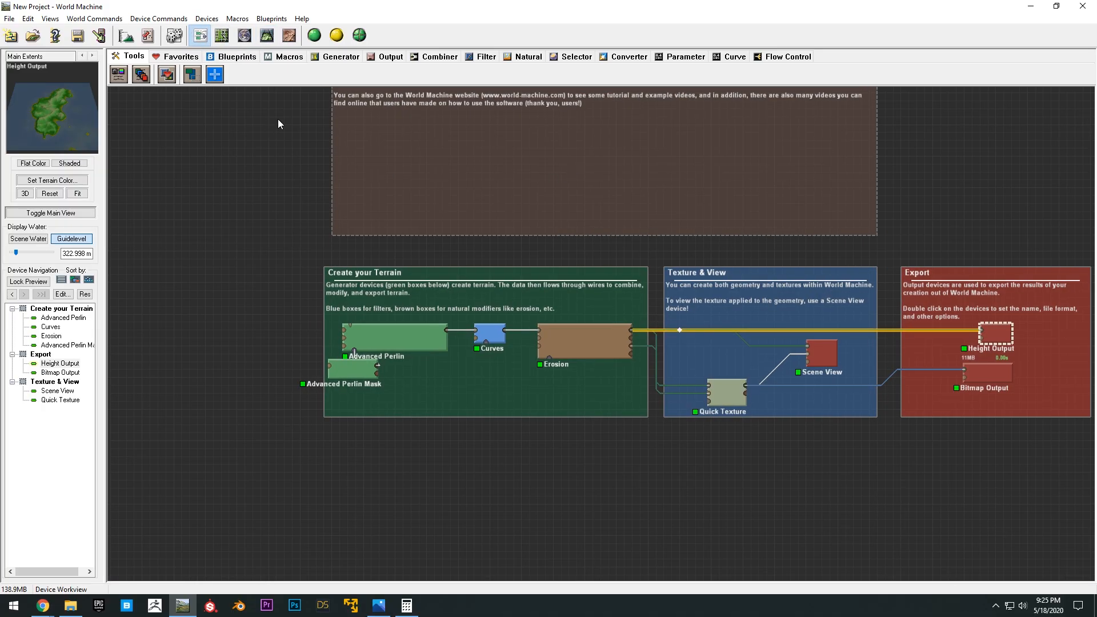
click(524, 56)
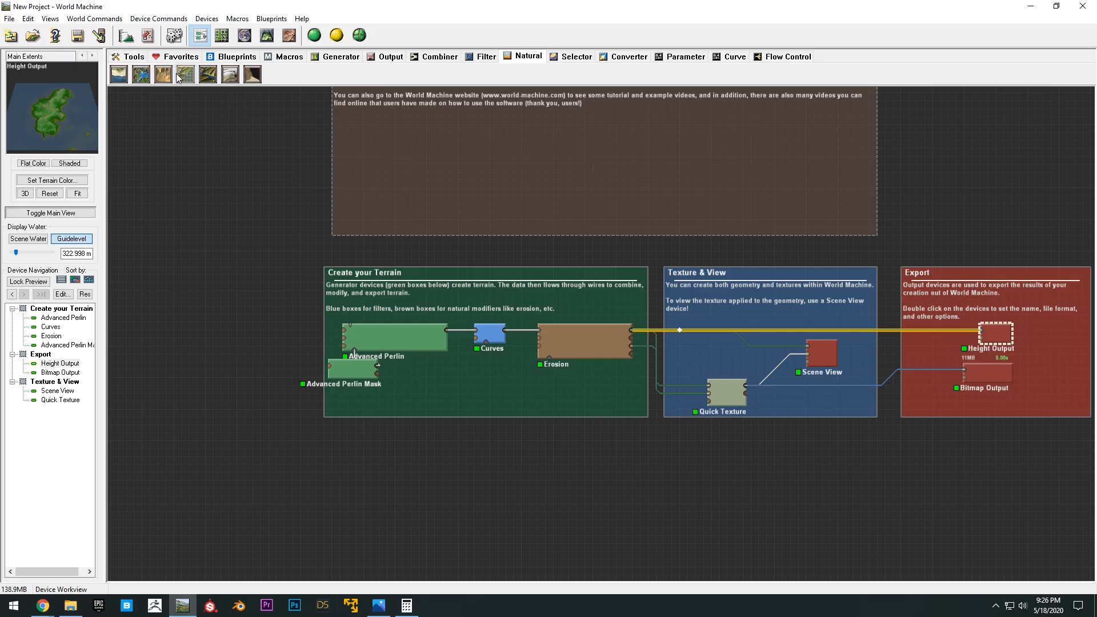
click(115, 79)
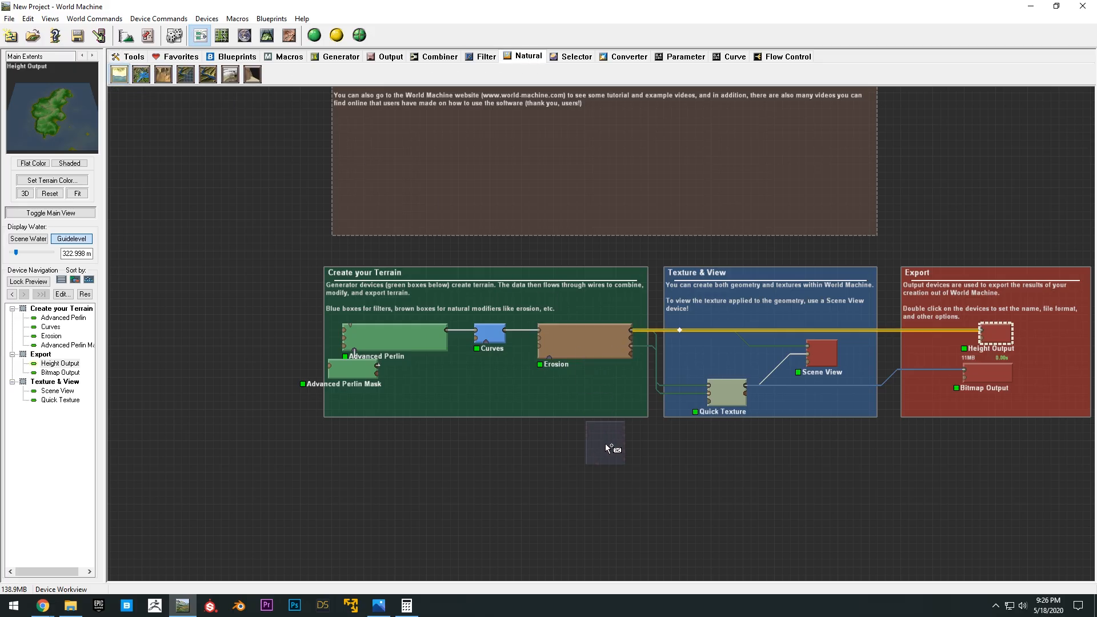
click(604, 445)
right_click(603, 445)
Make room in the Create your Terrain group and wire Coast Erosion between Erosion's primary output and the checkpoint feeding the outputs
click(544, 406)
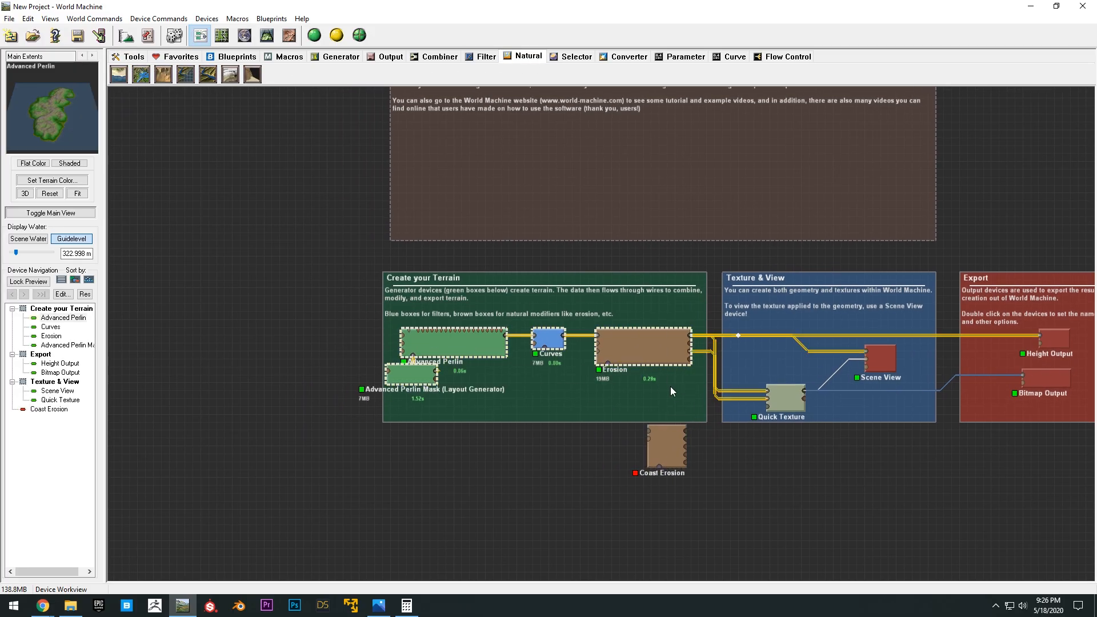
scroll(572, 397, up, 2)
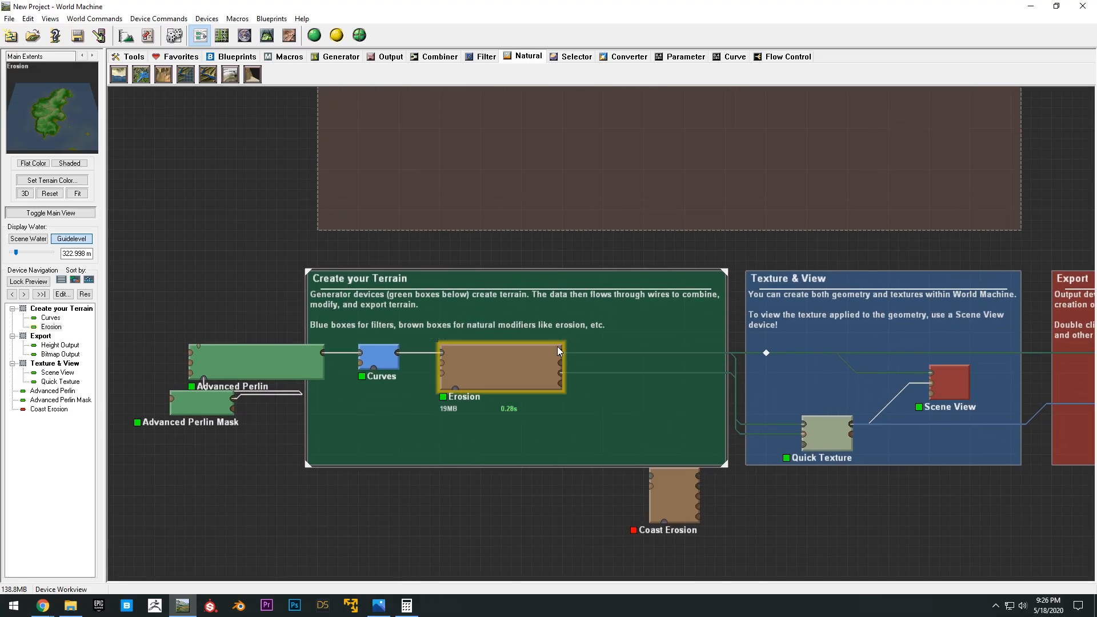
drag(560, 353, 757, 356)
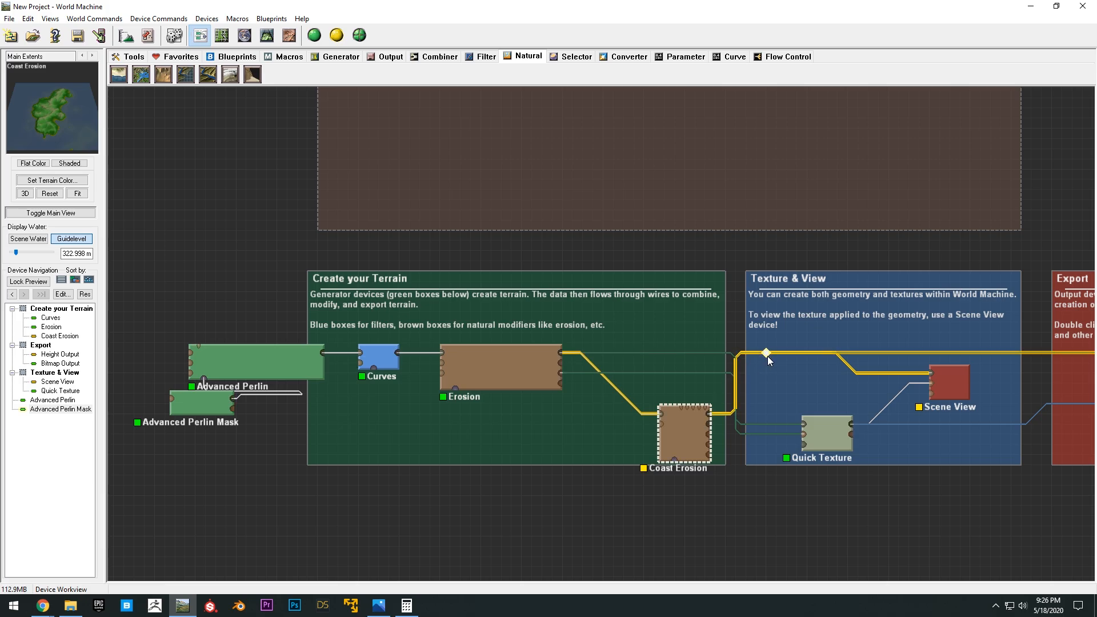
Move Coast Erosion up inside the Create your Terrain group and view its effect on the island in 3D
drag(680, 416, 680, 385)
click(267, 38)
drag(545, 245, 300, 365)
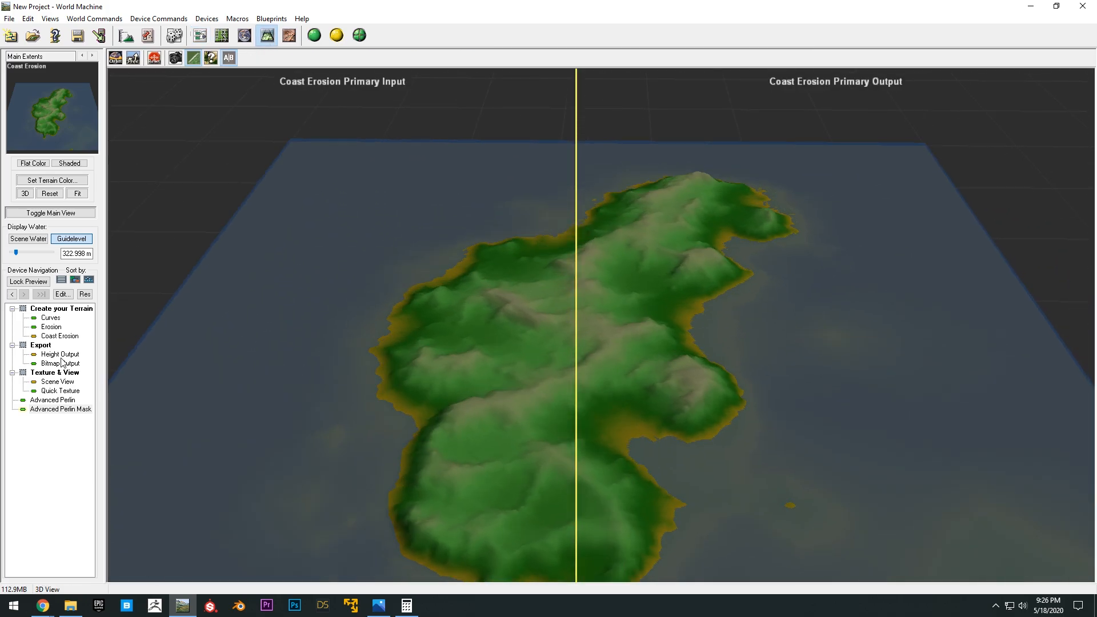
Set Coast Erosion's sea level from the guide water level and increase its beach size
double_click(62, 337)
drag(642, 236, 987, 247)
click(910, 305)
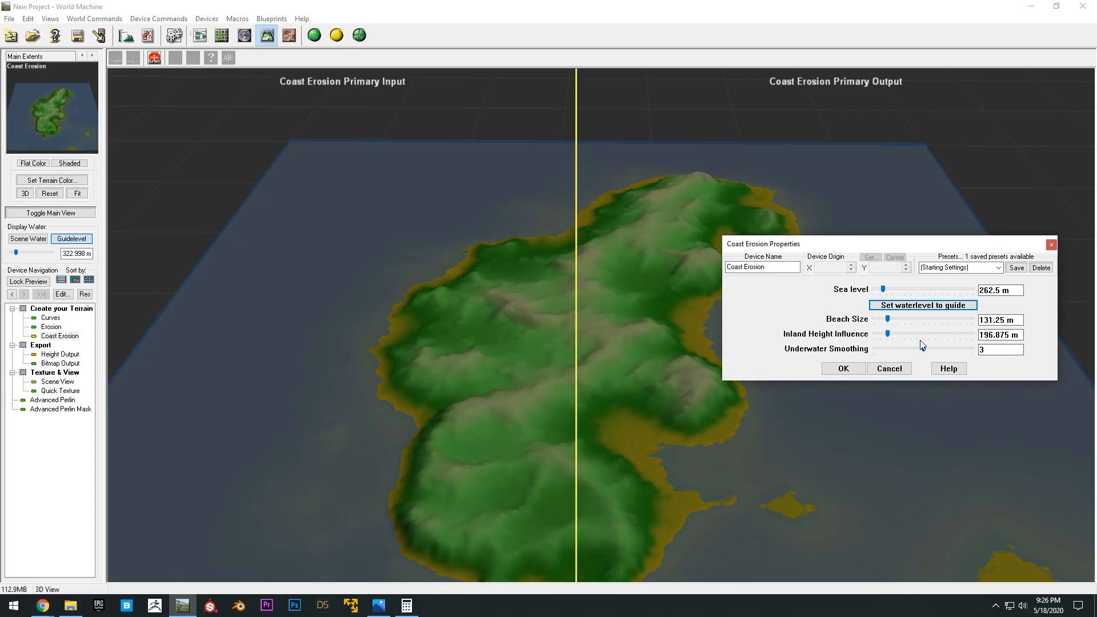
drag(888, 319, 918, 321)
click(842, 369)
Build the world and orbit the 3D view down to a low angle over the eroded island
click(314, 37)
drag(778, 314, 622, 272)
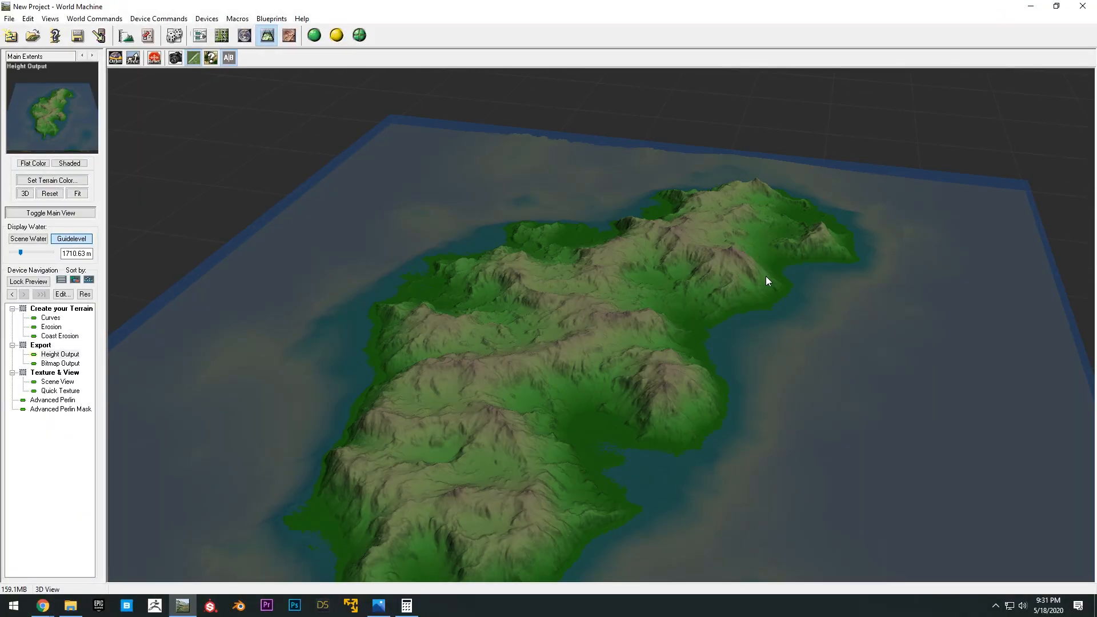
drag(766, 279, 703, 306)
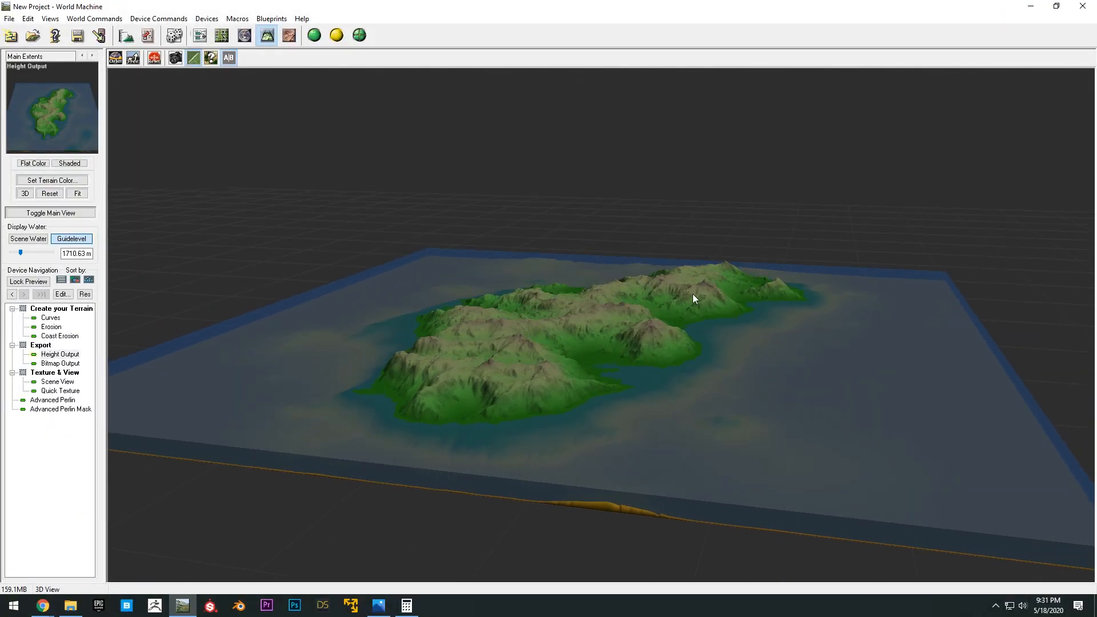
Check the maximum elevation in the project's general setup
click(127, 36)
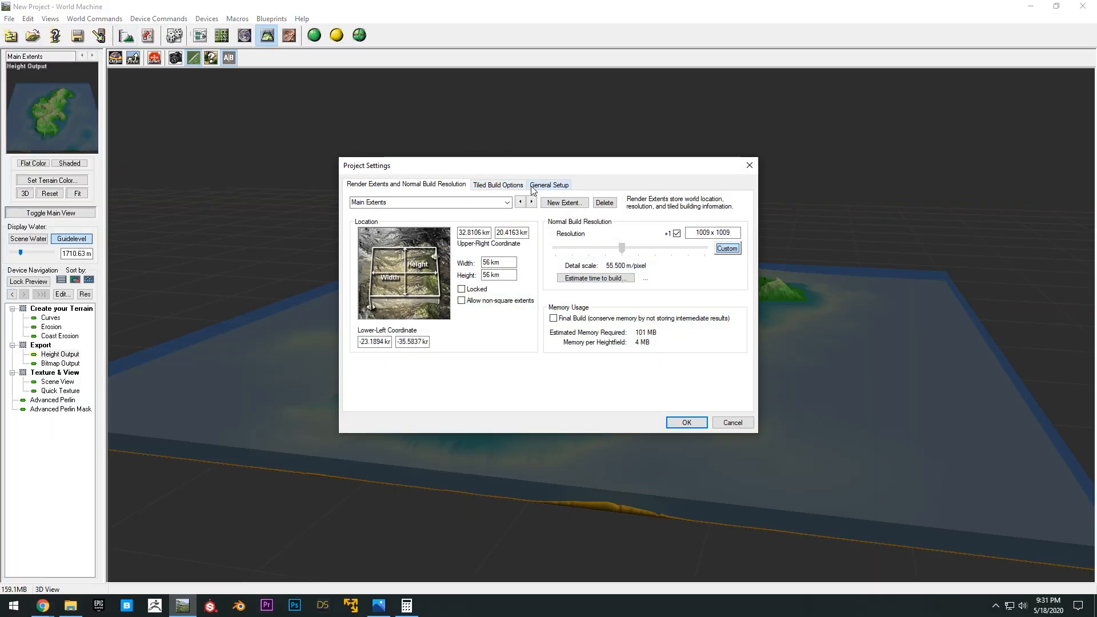
click(534, 184)
click(688, 250)
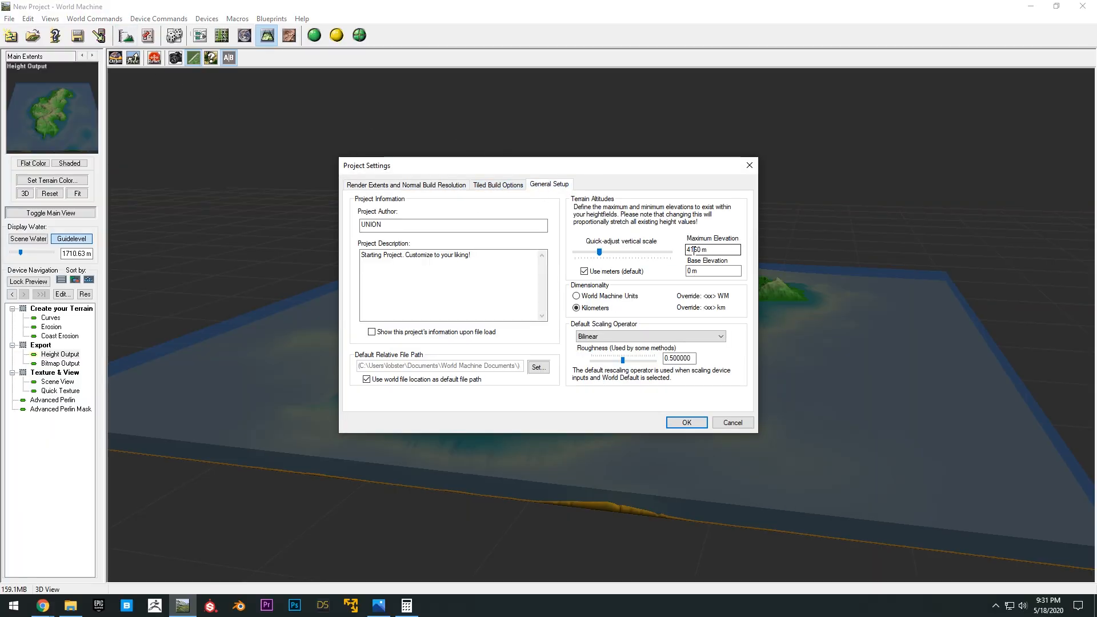
click(749, 165)
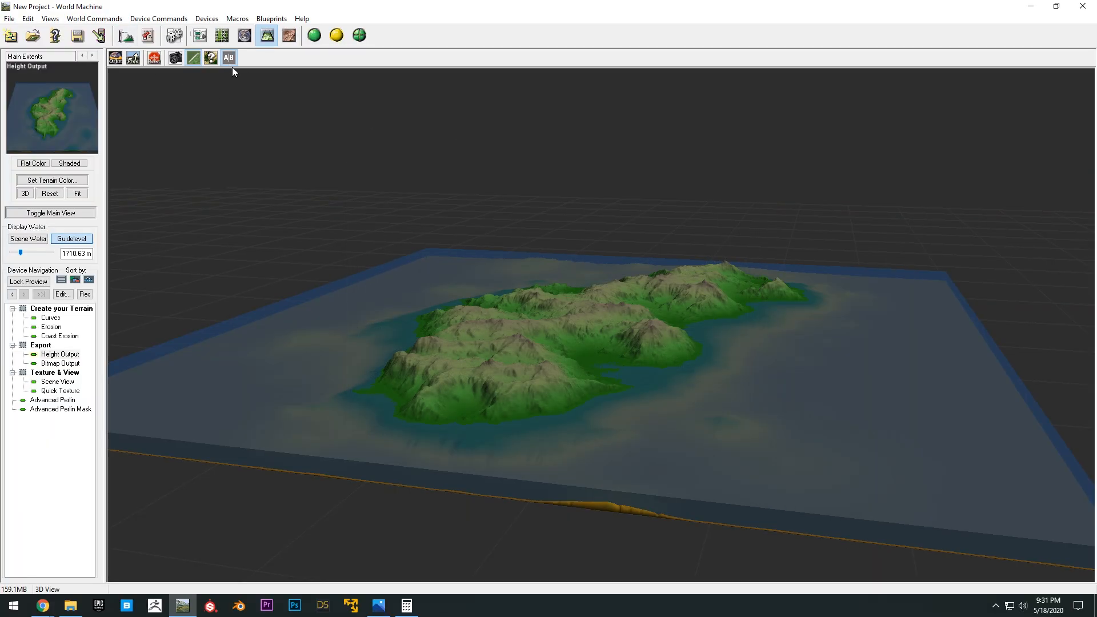
Examine the island's polygon mask in the layout and inspect the built coastline from several angles in 3D
click(222, 36)
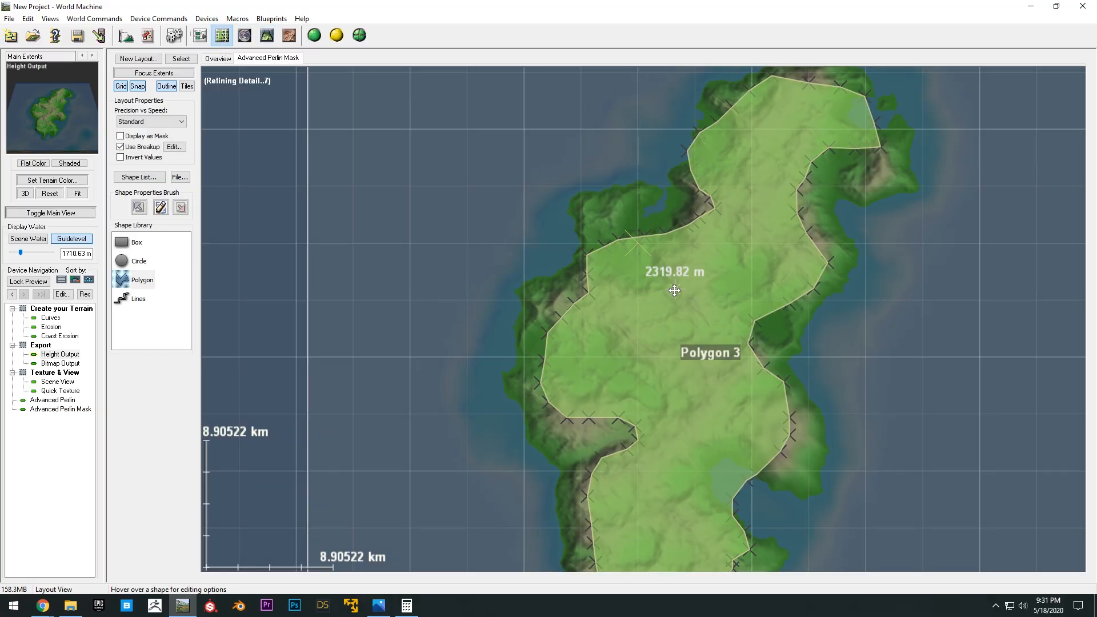
click(639, 257)
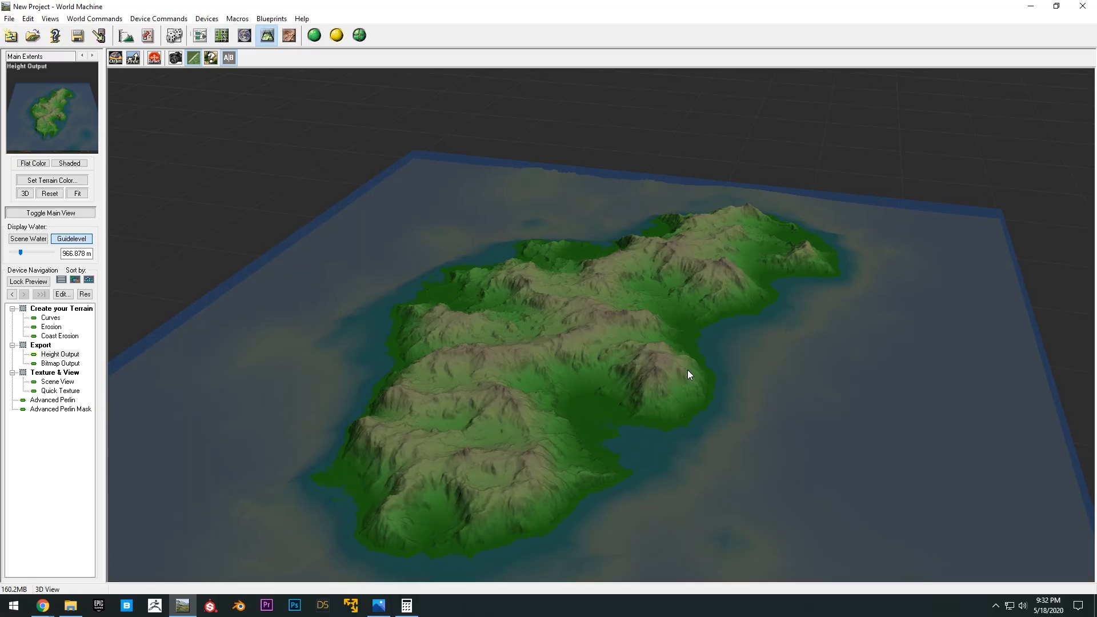
scroll(691, 364, down, 1)
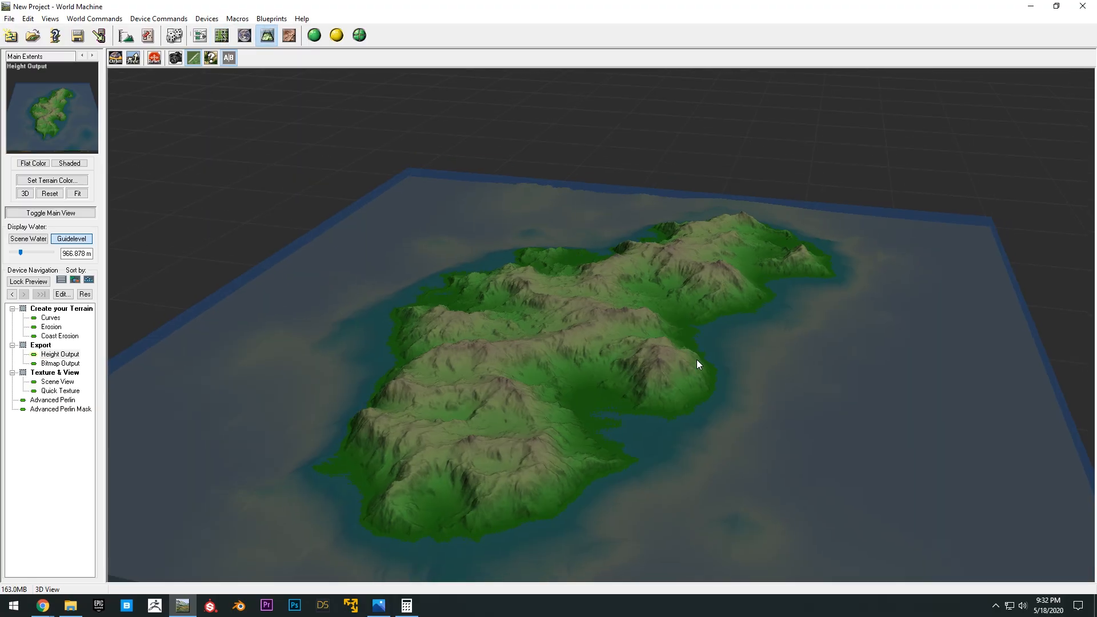
drag(697, 327, 635, 293)
drag(587, 315, 742, 405)
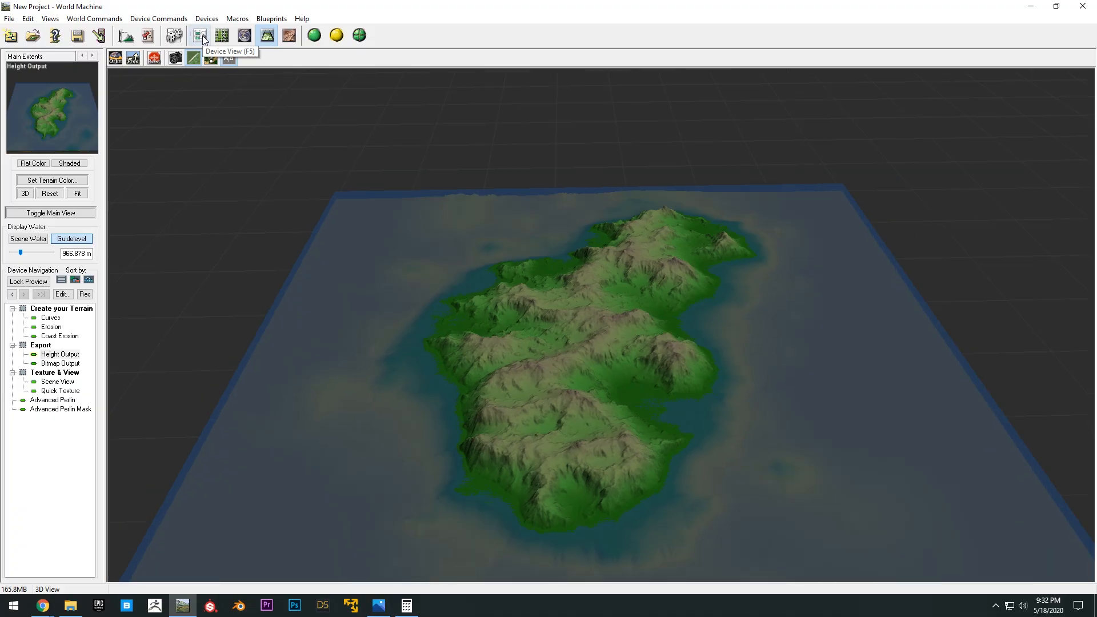
Paste a Height Output copy below the Export group in the device graph and add a Select Height device beside it
click(201, 36)
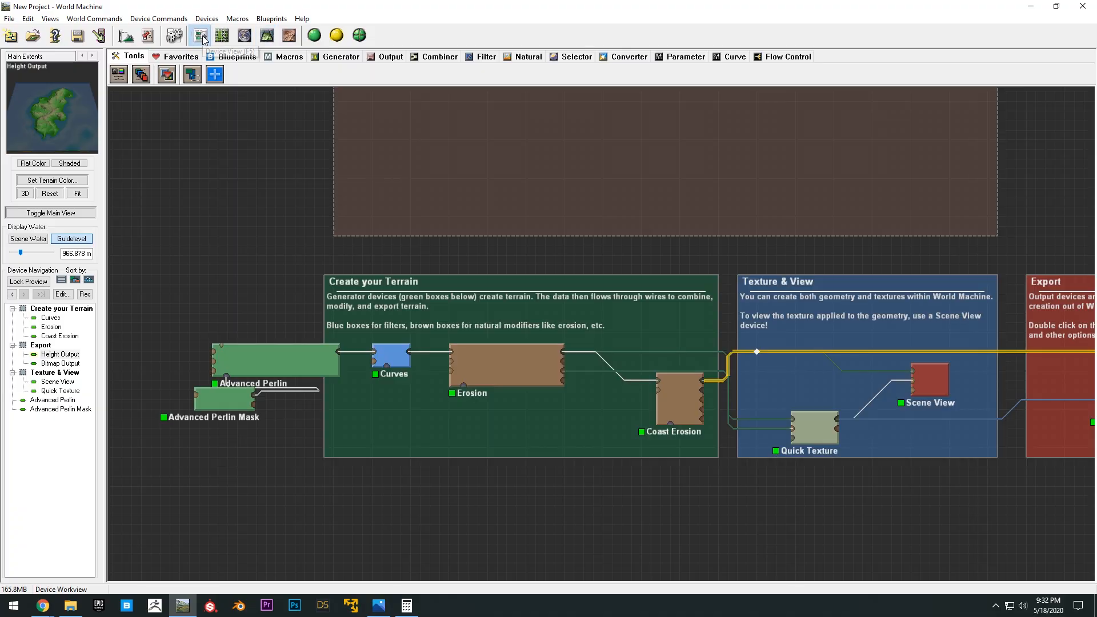
scroll(736, 403, up, 3)
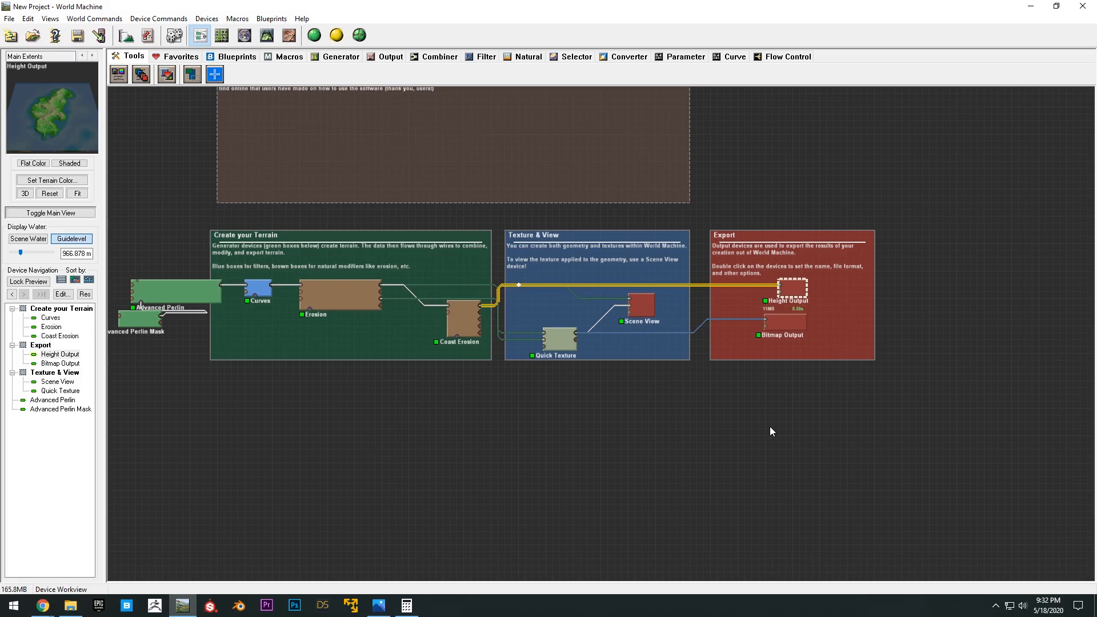
key(ctrl+v)
click(904, 456)
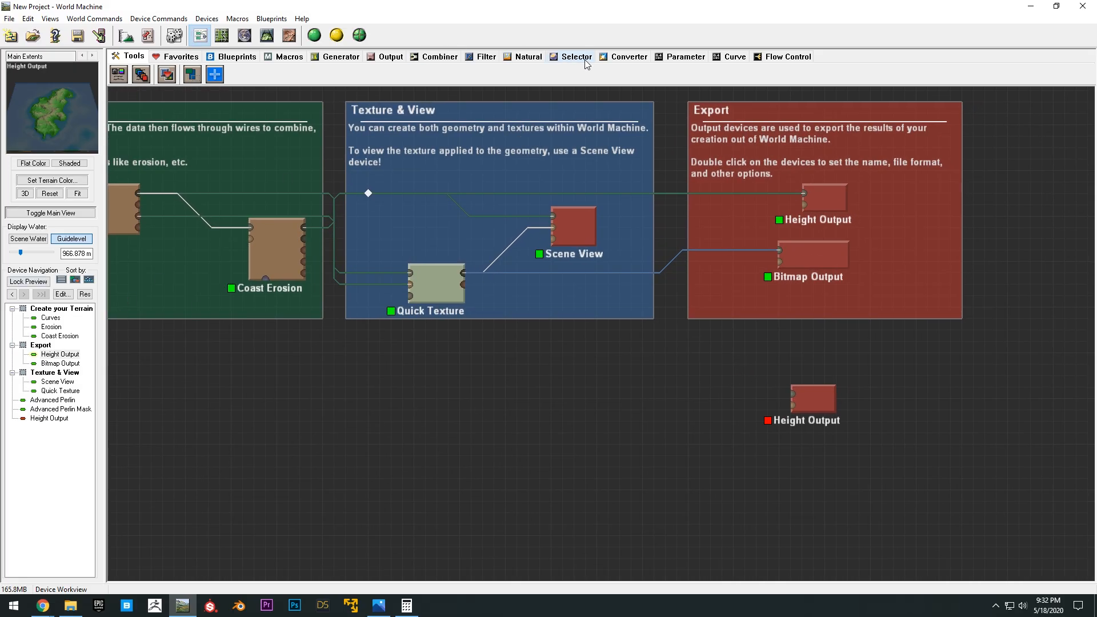
click(573, 56)
click(230, 74)
click(660, 386)
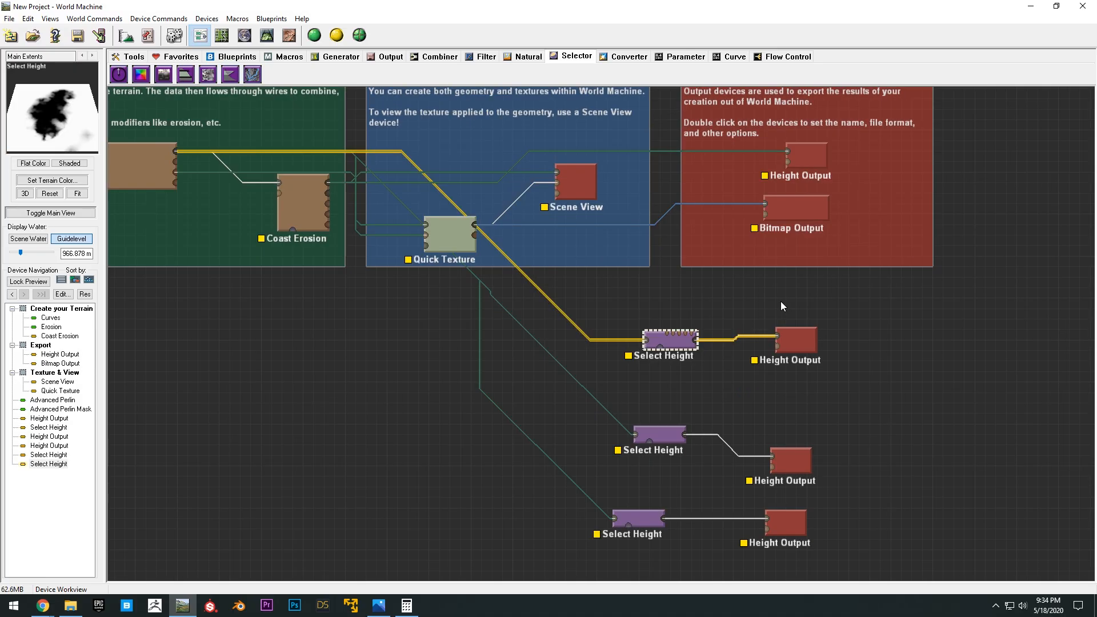
middle_drag(694, 300, 704, 304)
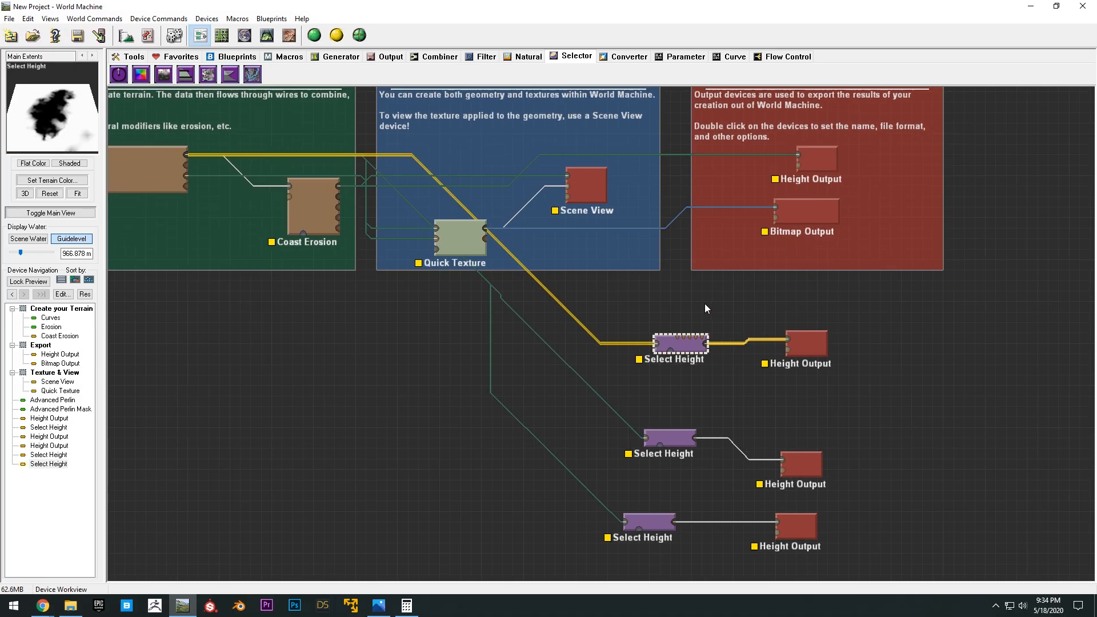
click(186, 74)
right_click(702, 377)
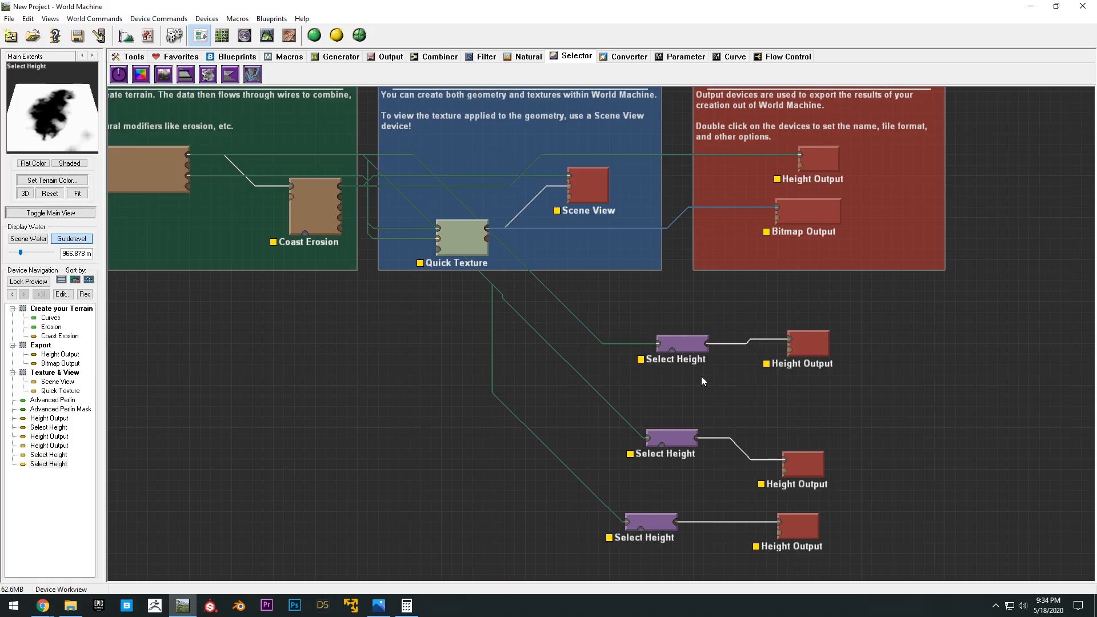
Align the uppermost added Height Output with its Select Height and wire that Select Height's input to Coast Erosion's primary output
middle_drag(809, 291, 812, 341)
middle_drag(814, 398, 808, 372)
drag(802, 368, 798, 372)
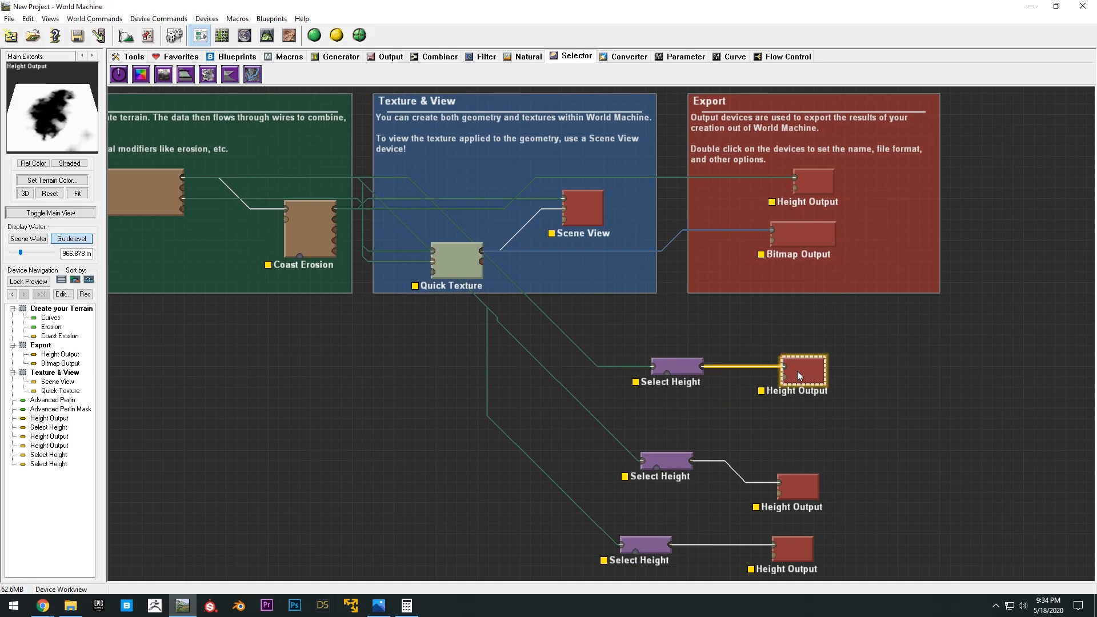
middle_drag(728, 404, 733, 365)
middle_drag(388, 199, 452, 227)
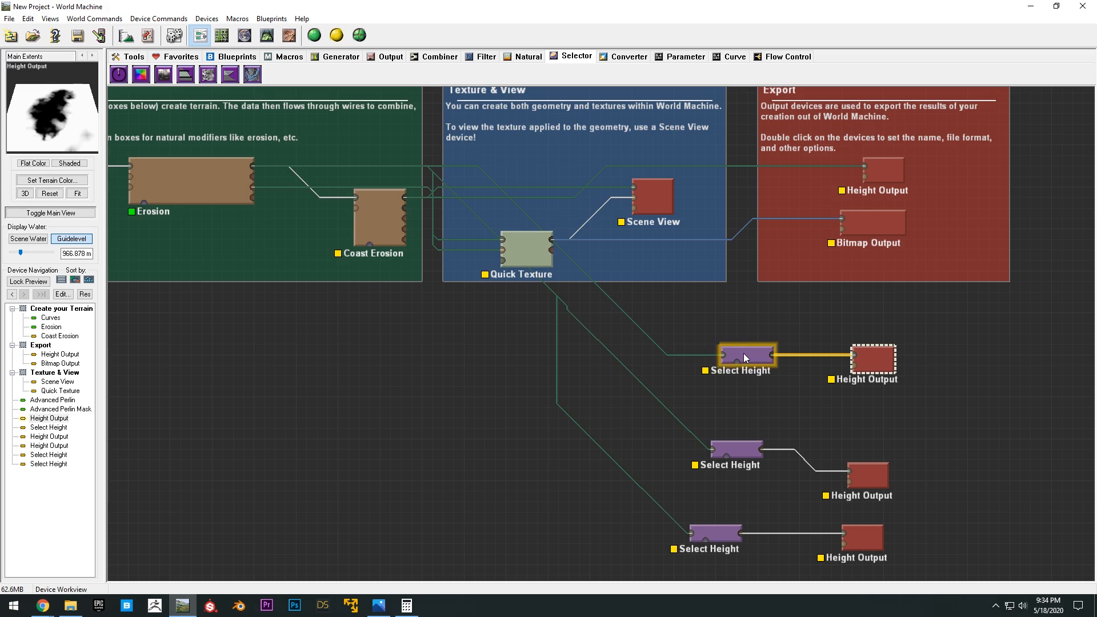
click(403, 199)
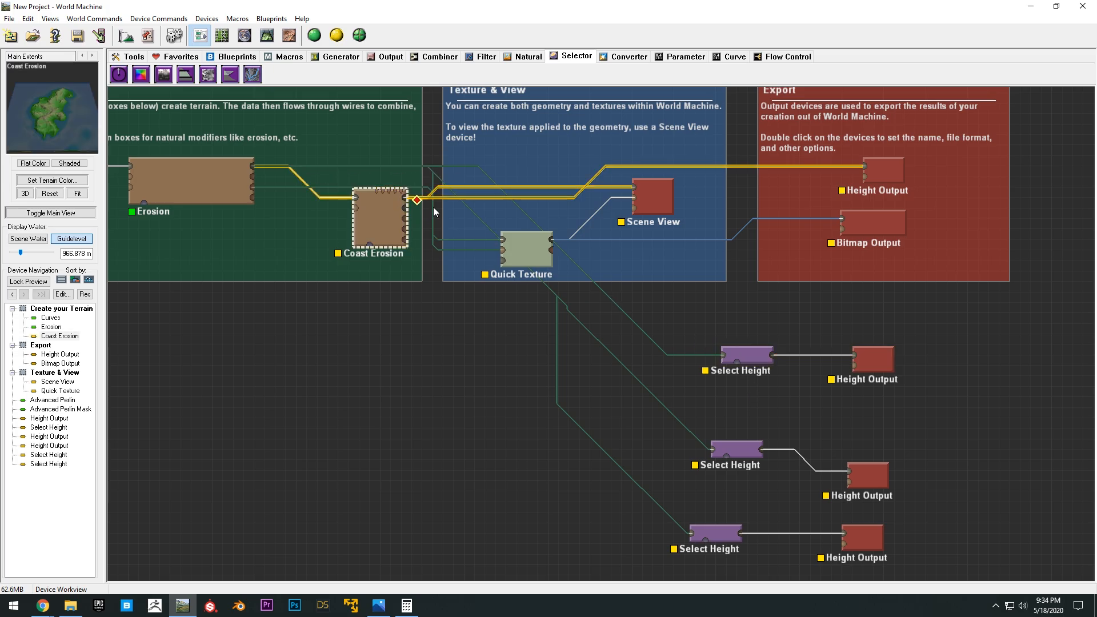
click(722, 356)
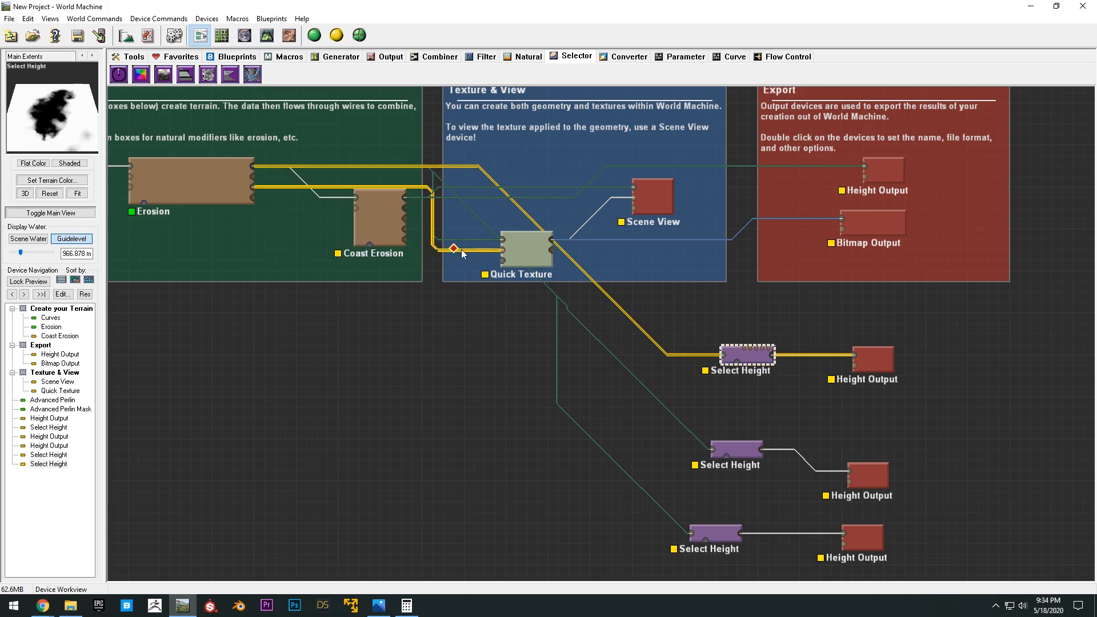
drag(403, 199, 722, 355)
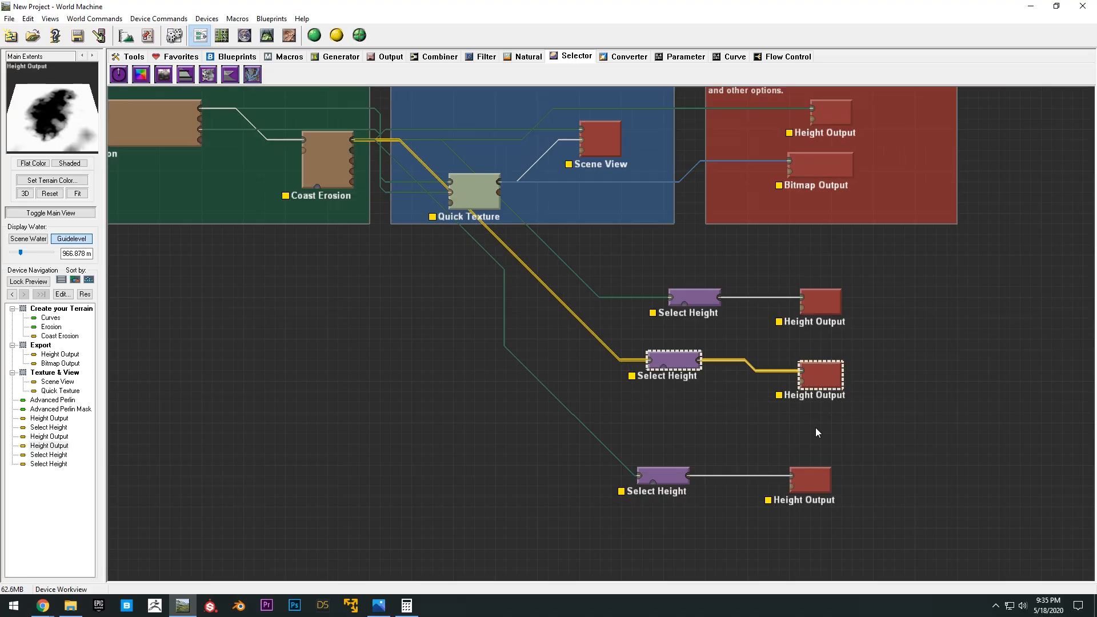
Duplicate the lowest Select Height and Height Output pair and place the copy just above it
drag(608, 417, 844, 517)
key(ctrl+c)
key(ctrl+v)
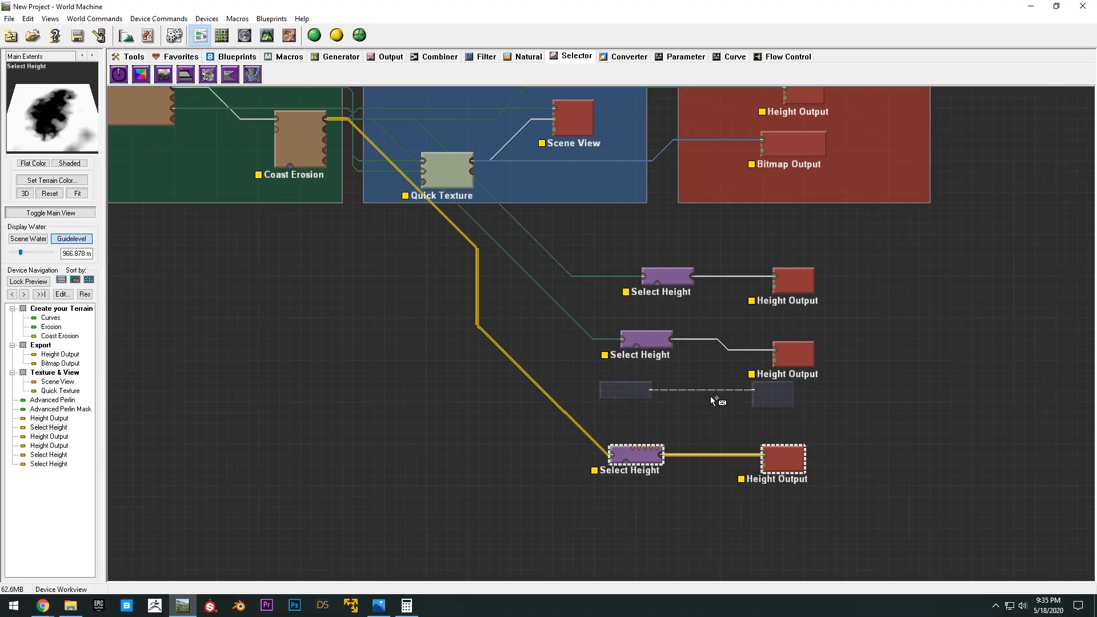
click(710, 400)
Create a folder named OpenWorldMap on the Desktop while choosing the lowest Height Output's save location
double_click(804, 453)
click(610, 186)
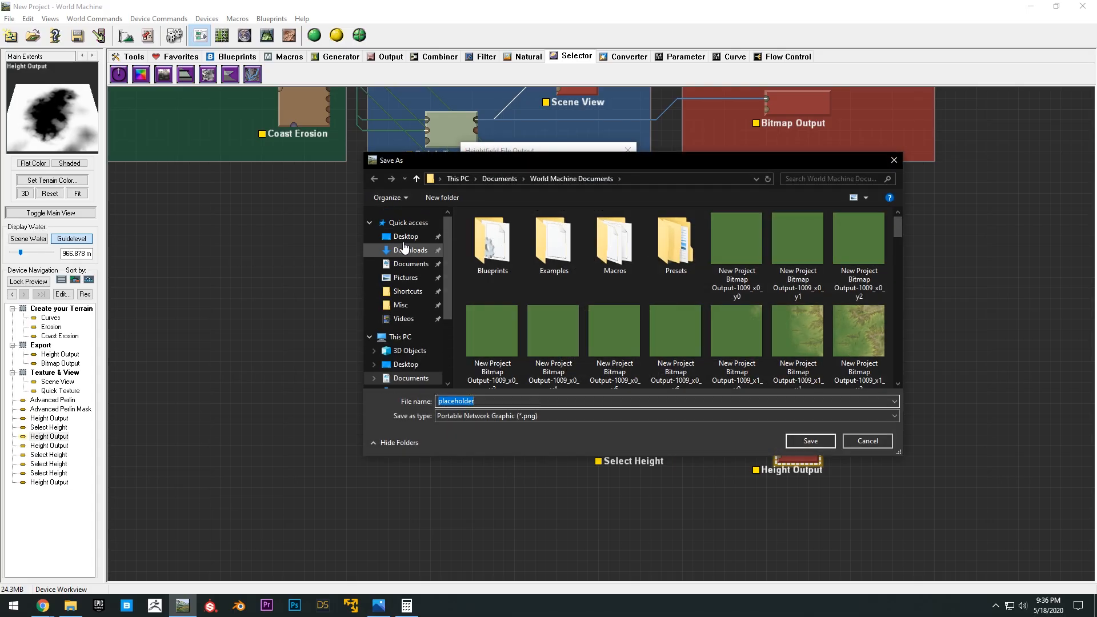
click(404, 237)
scroll(608, 326, down, 2)
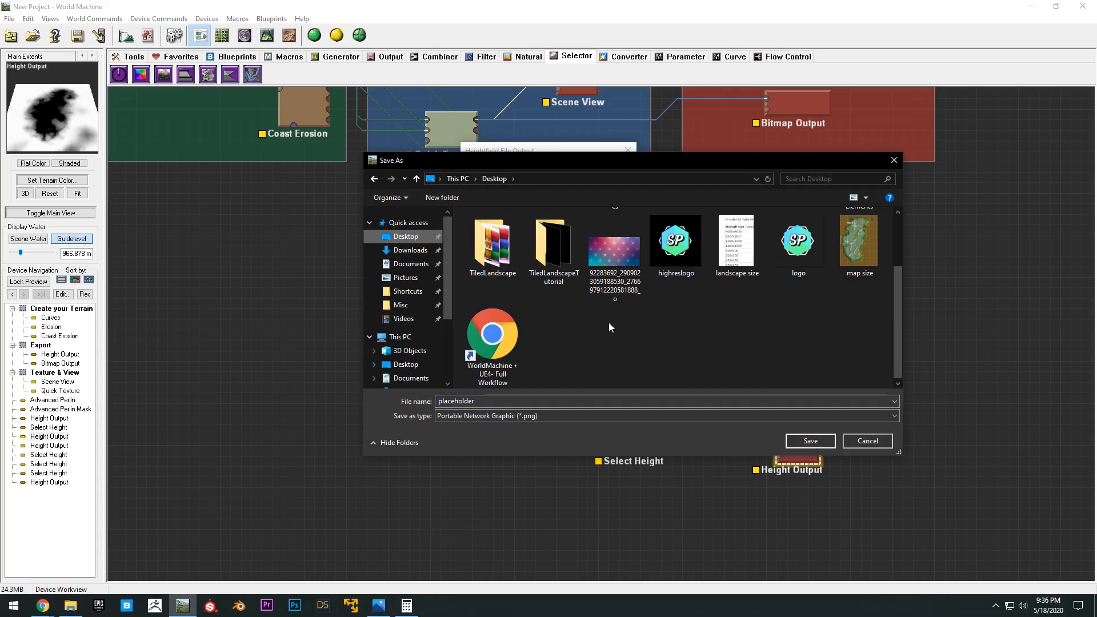
click(443, 198)
text(O)
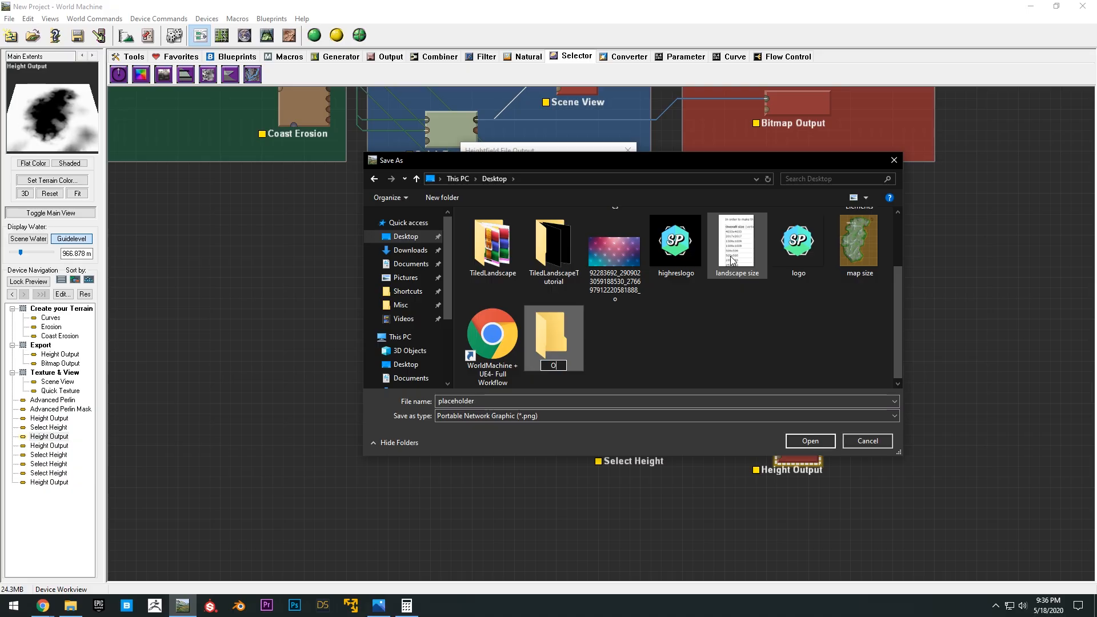
text(penWorldMap)
key(Return)
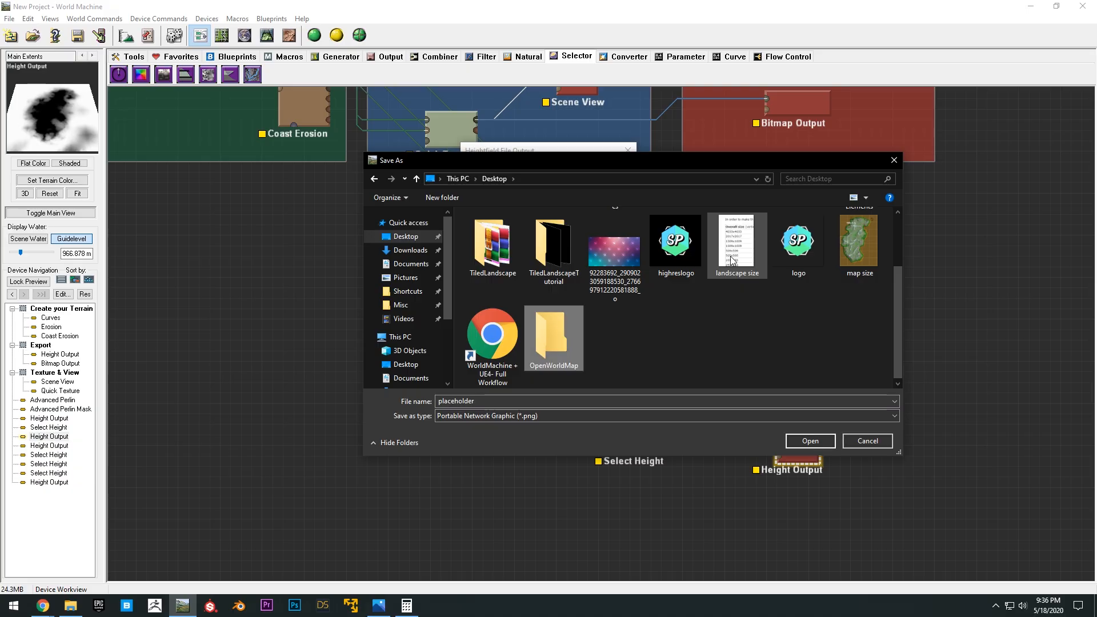
Set the lowest Height Output's file to sample as PNG in the OpenWorldMap folder and write the output to disk
key(Return)
double_click(508, 400)
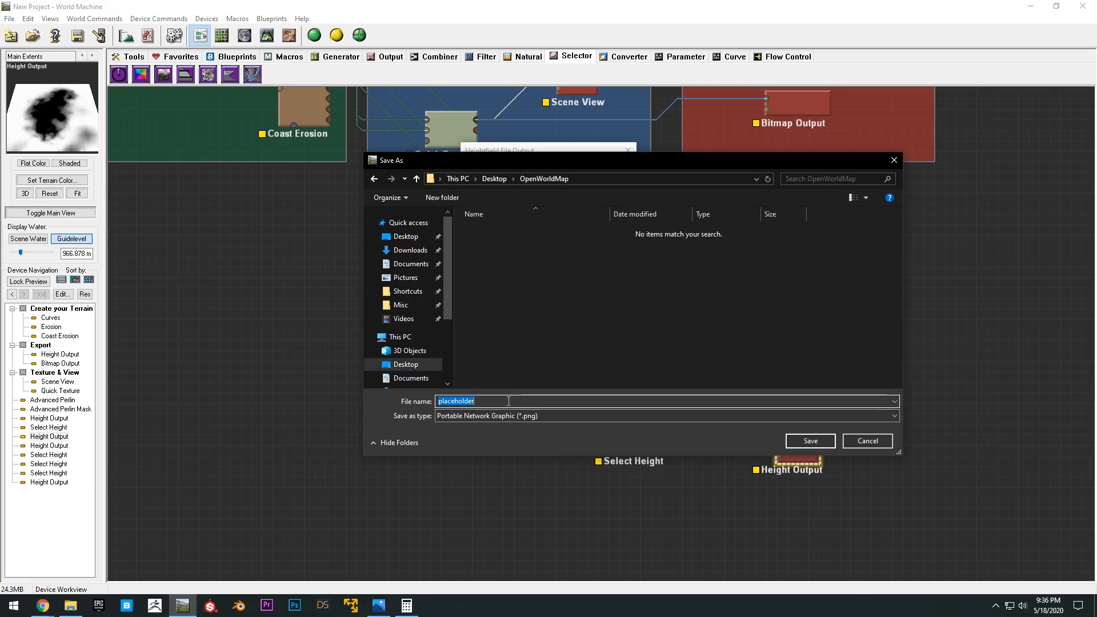
text(sample)
key(Return)
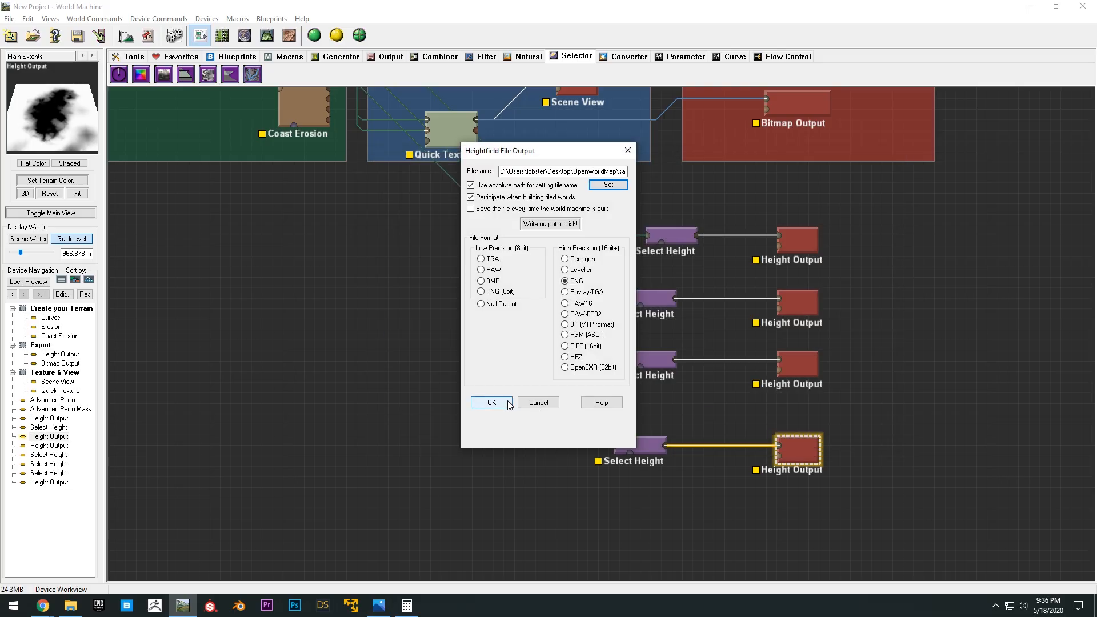
click(550, 224)
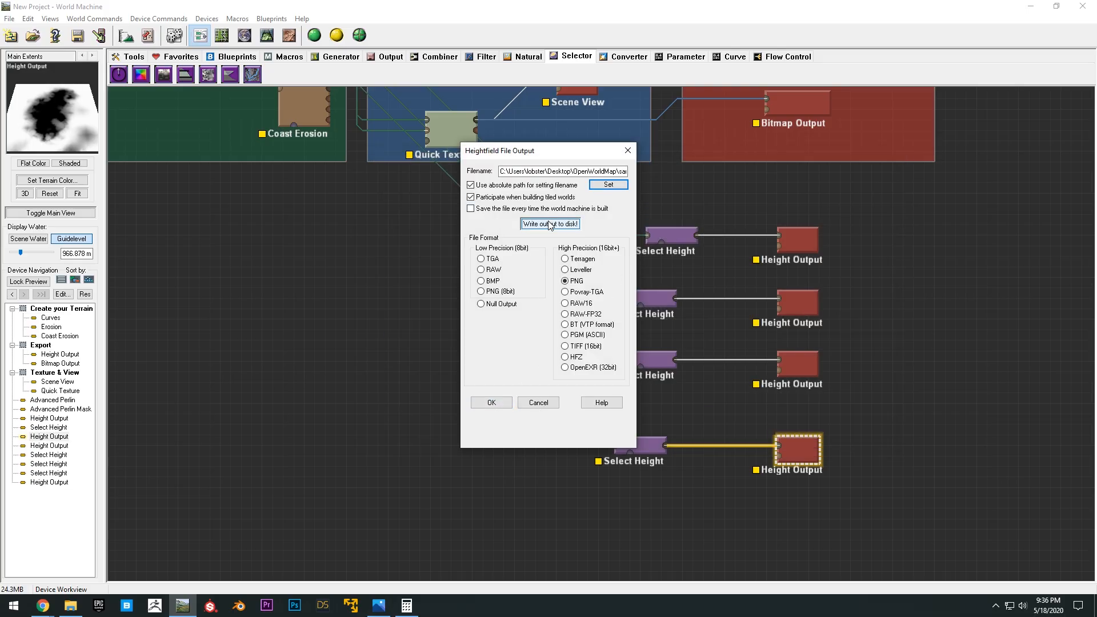
click(491, 402)
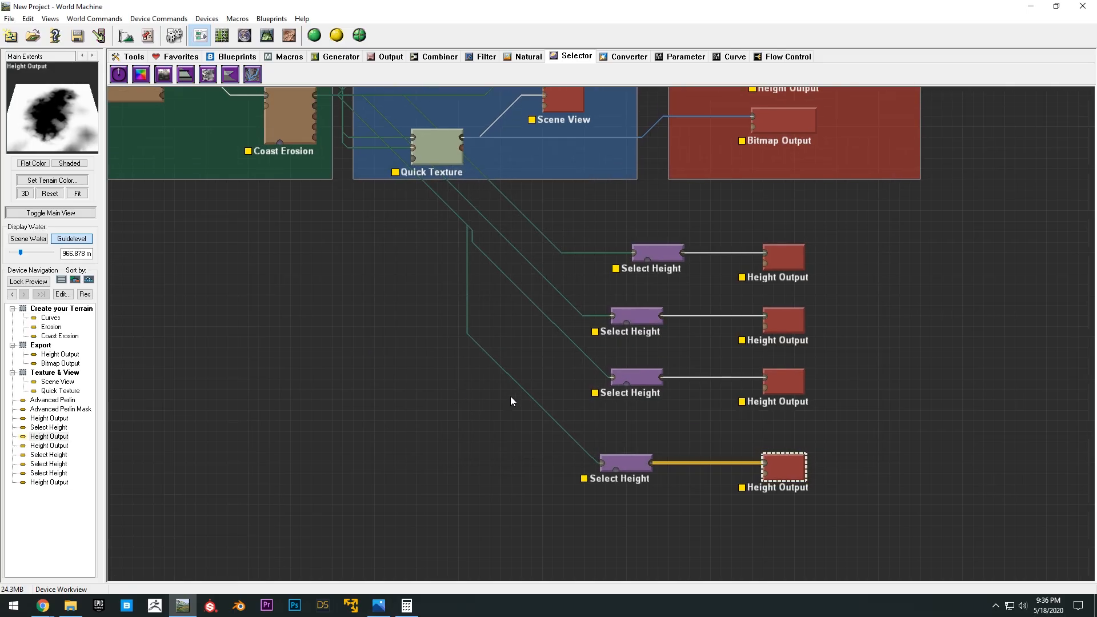
Set the file of the second-lowest added Height Output to darkgras as PNG in the OpenWorldMap folder on the Desktop
double_click(765, 396)
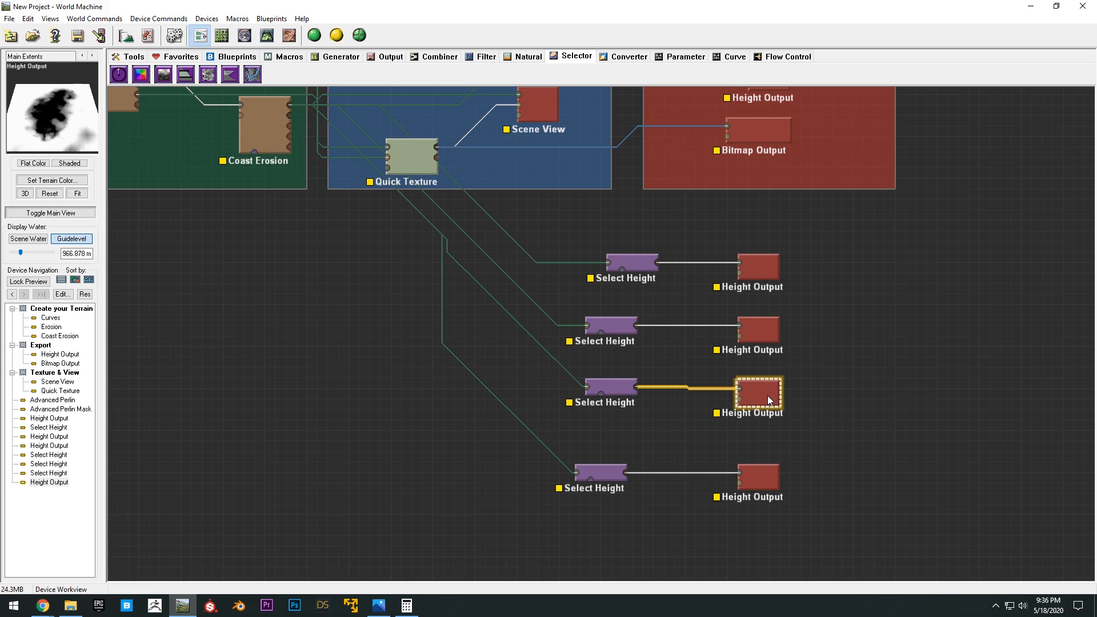
click(608, 185)
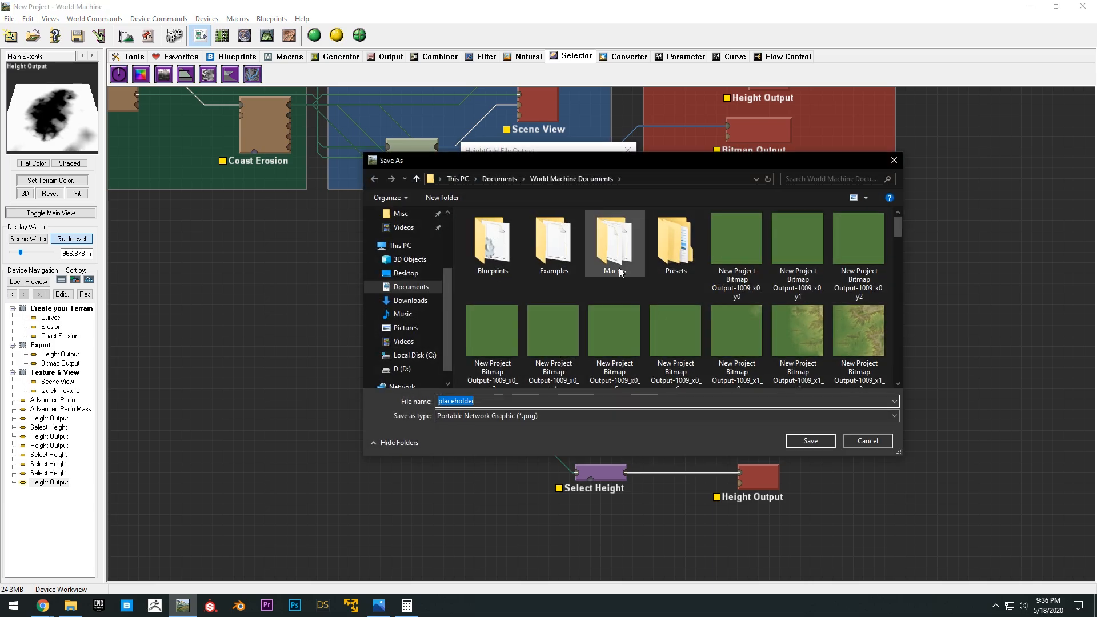
text(darkgras)
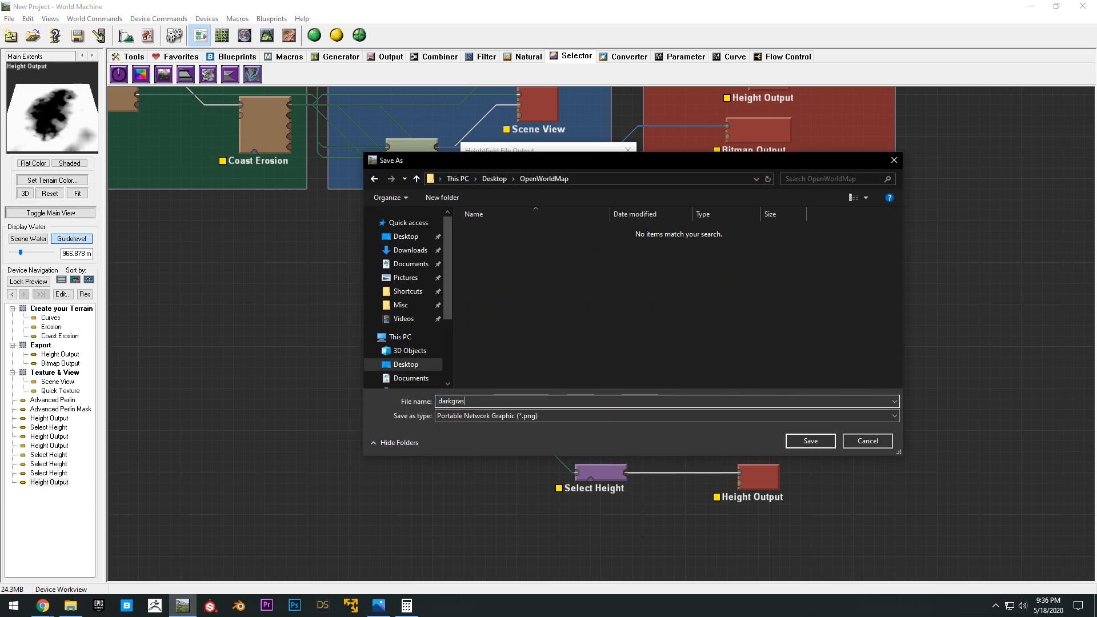
key(Return)
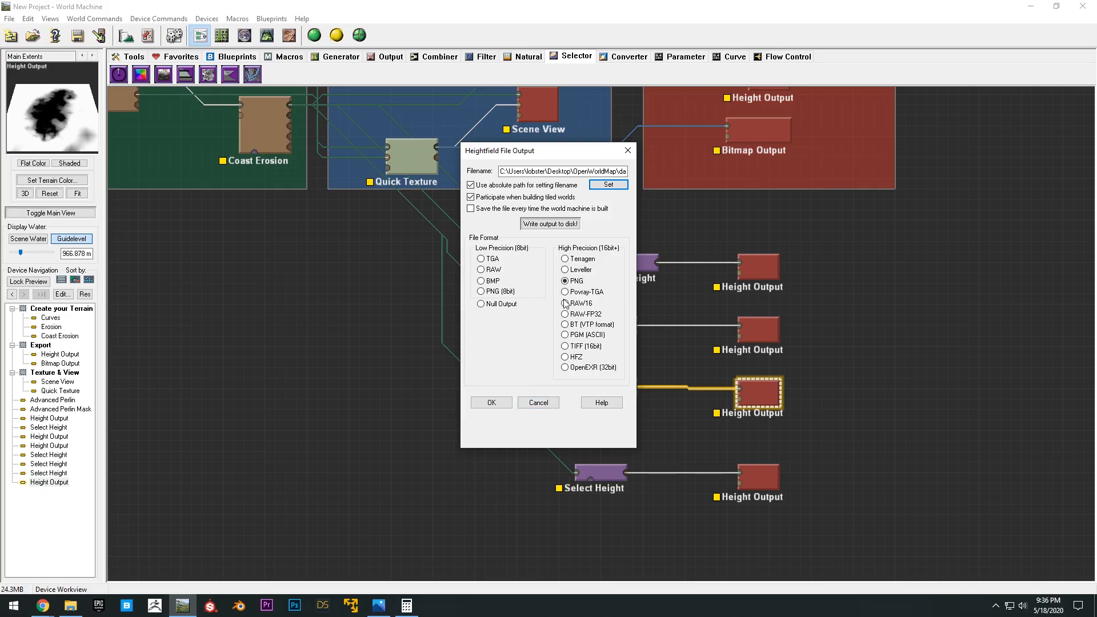
click(491, 403)
Set the file of the second added Height Output from the top to Lightmap as PNG in the OpenWorldMap folder
double_click(759, 354)
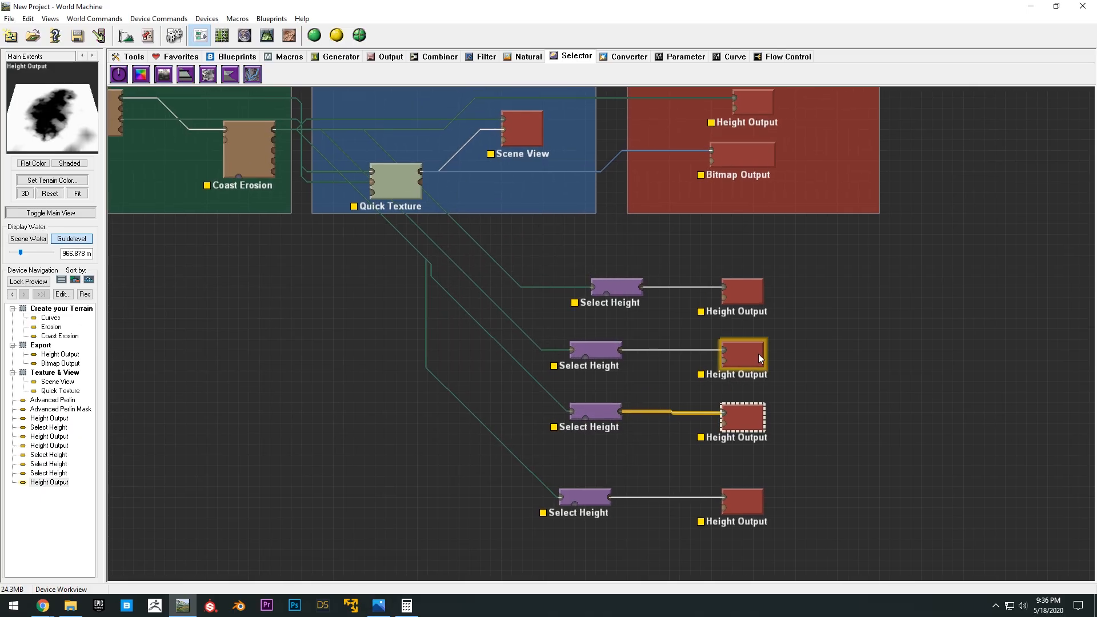
click(604, 185)
click(646, 178)
click(645, 177)
key(Return)
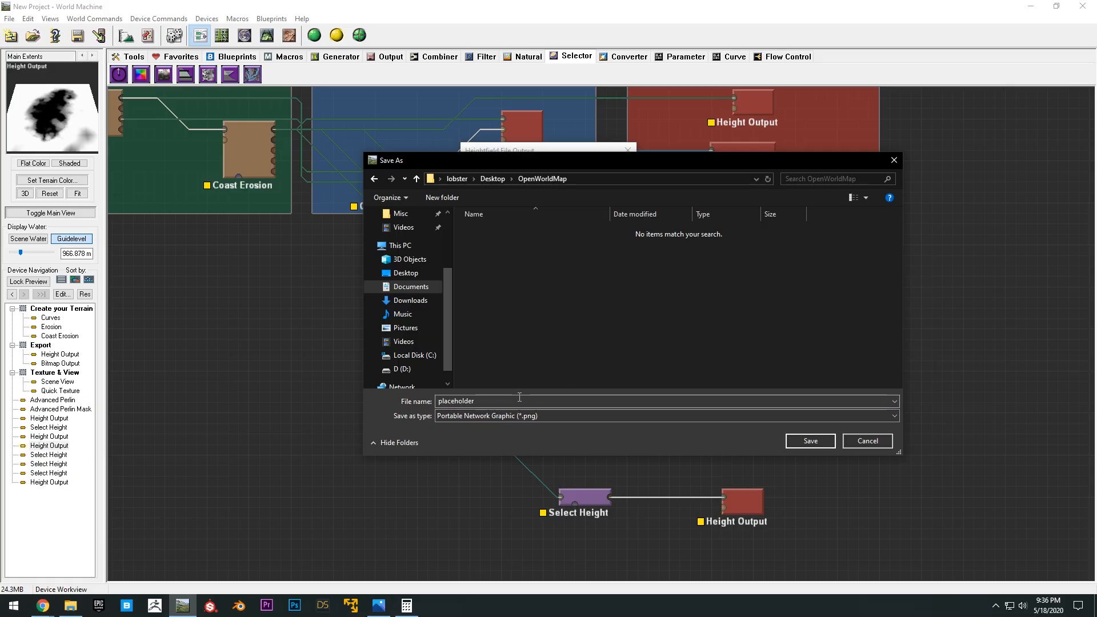
click(526, 395)
text(Lightmap)
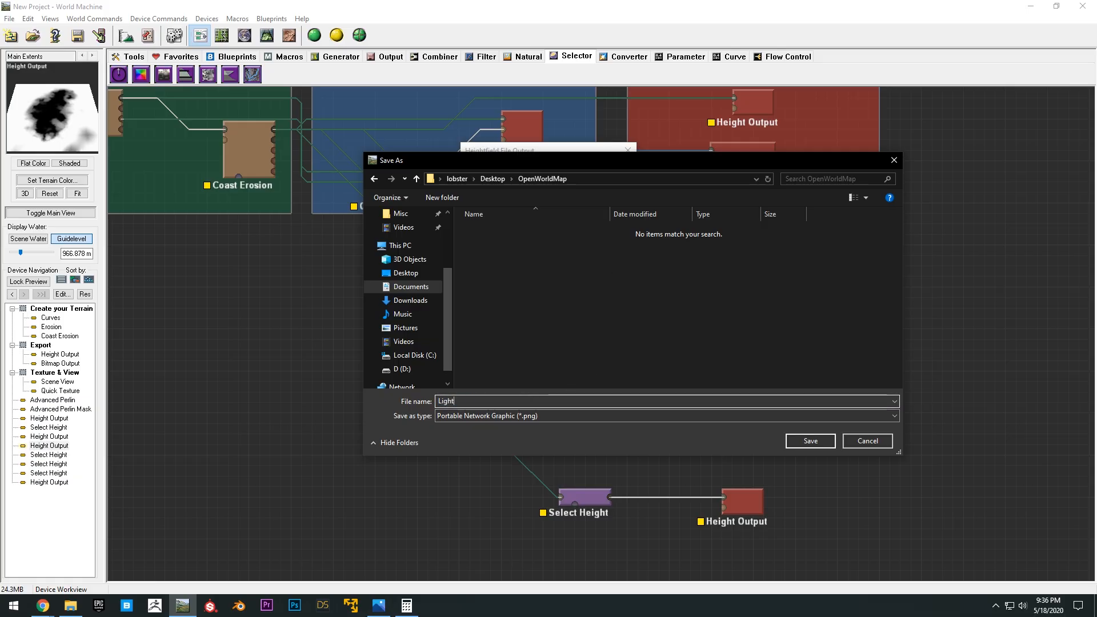
key(Return)
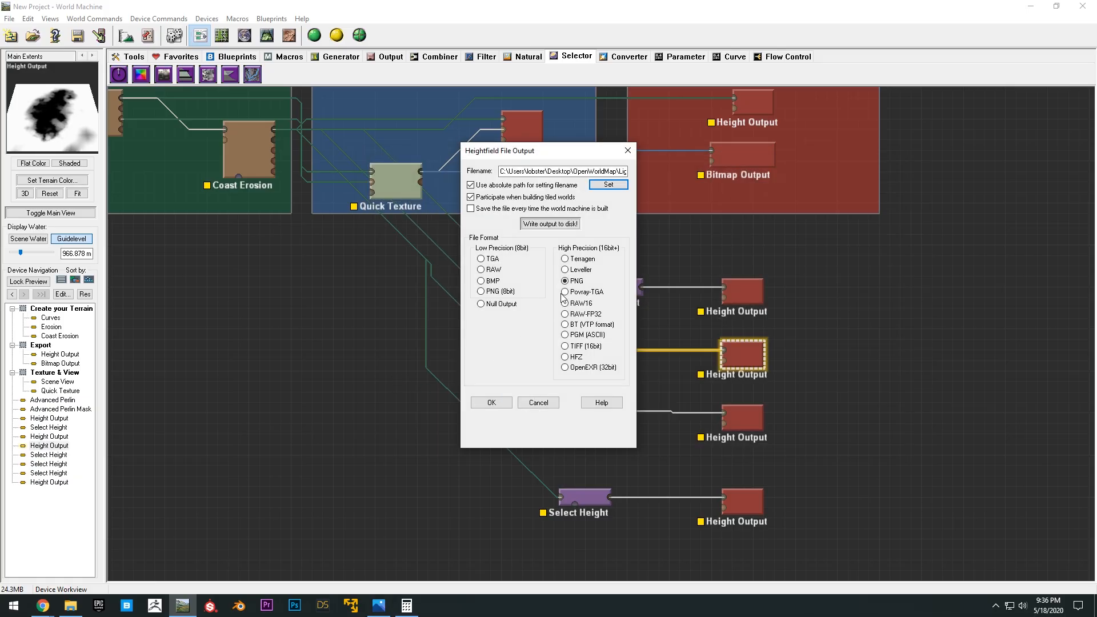
click(491, 402)
Set the uppermost added Height Output's file to rock as PNG in the OpenWorldMap folder
drag(674, 297, 672, 323)
double_click(739, 315)
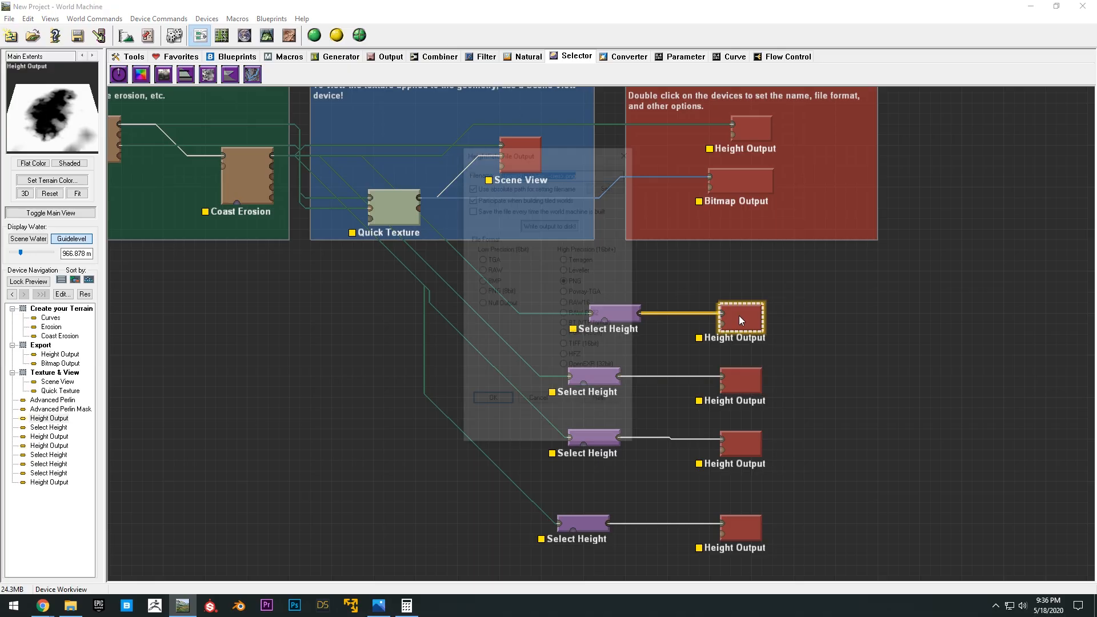
click(607, 184)
click(645, 178)
key(ctrl+v)
key(Return)
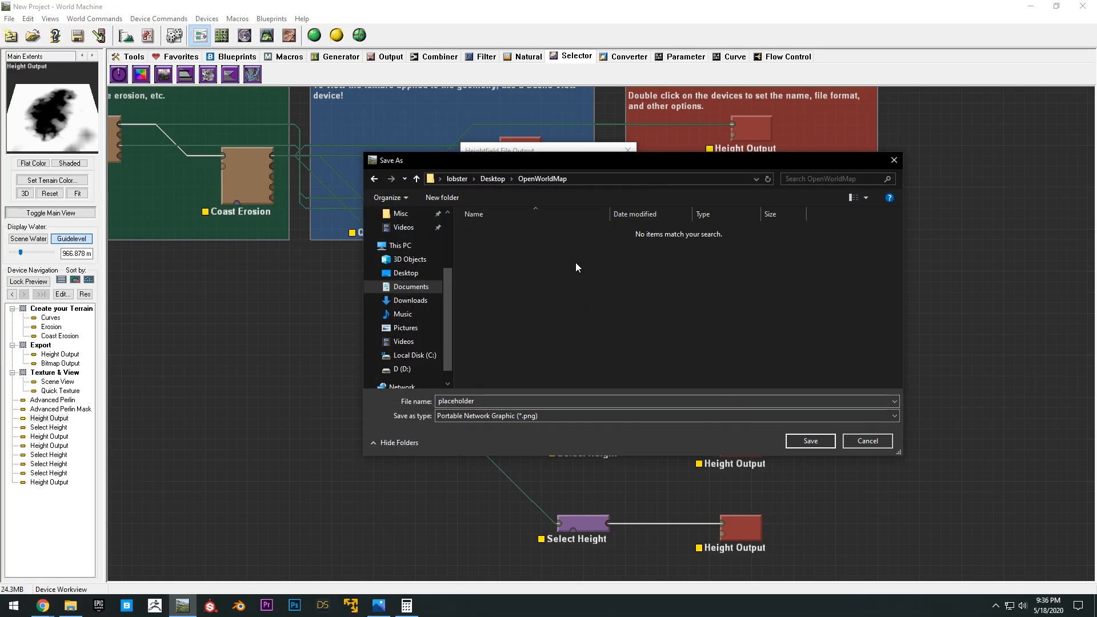
click(519, 400)
text(rock)
key(Return)
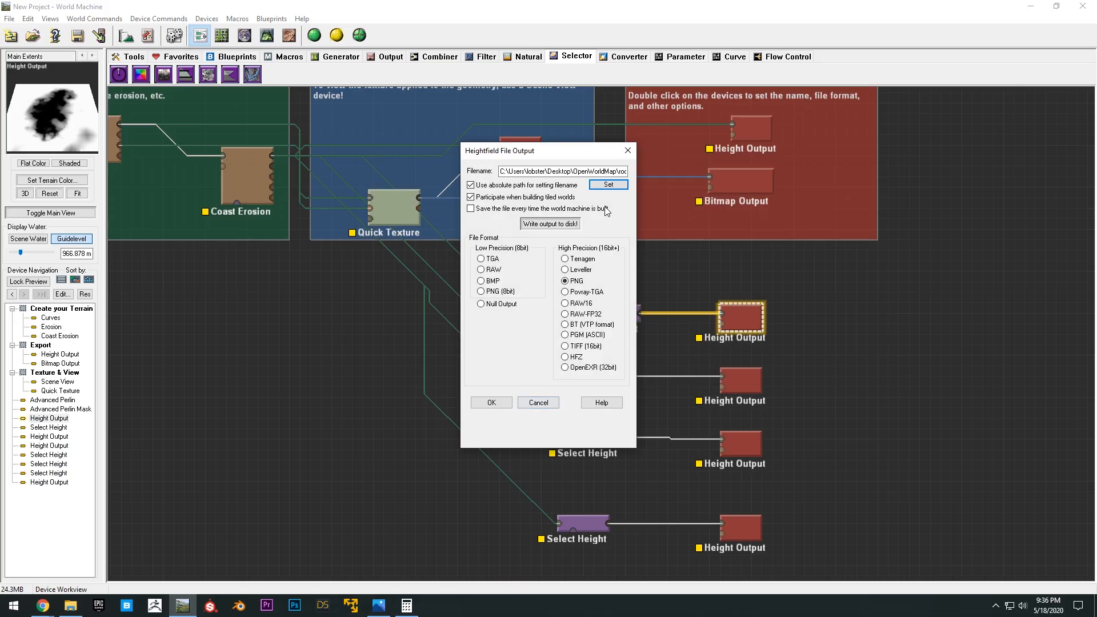
click(492, 402)
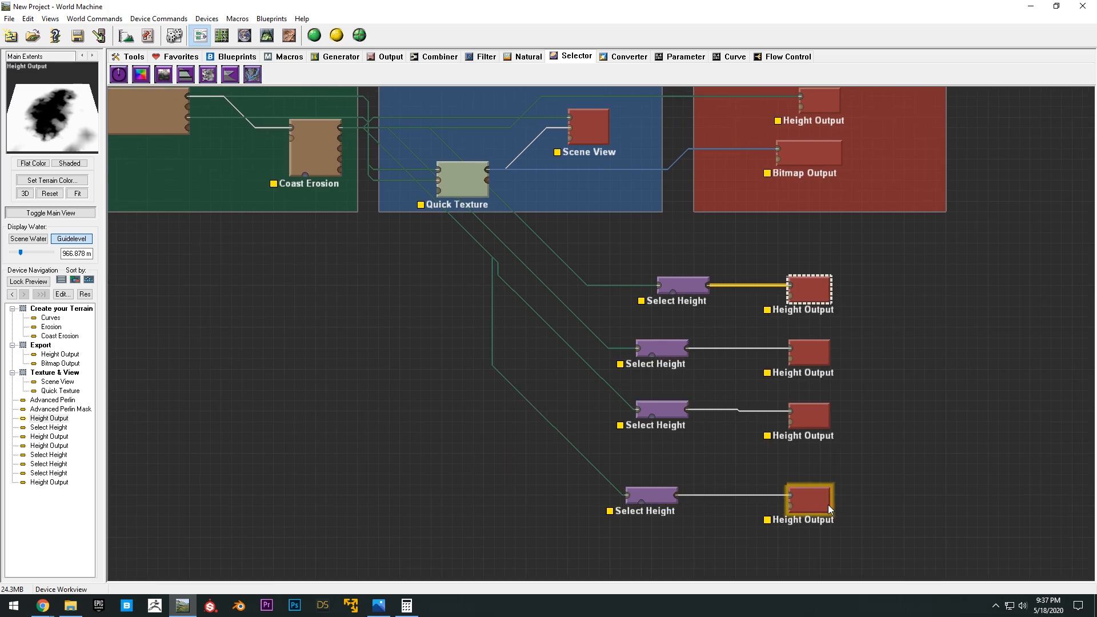
Accept the lowest Select Height's settings and wire Quick Texture's lower output into the mask input of the Select Height just above it
double_click(632, 487)
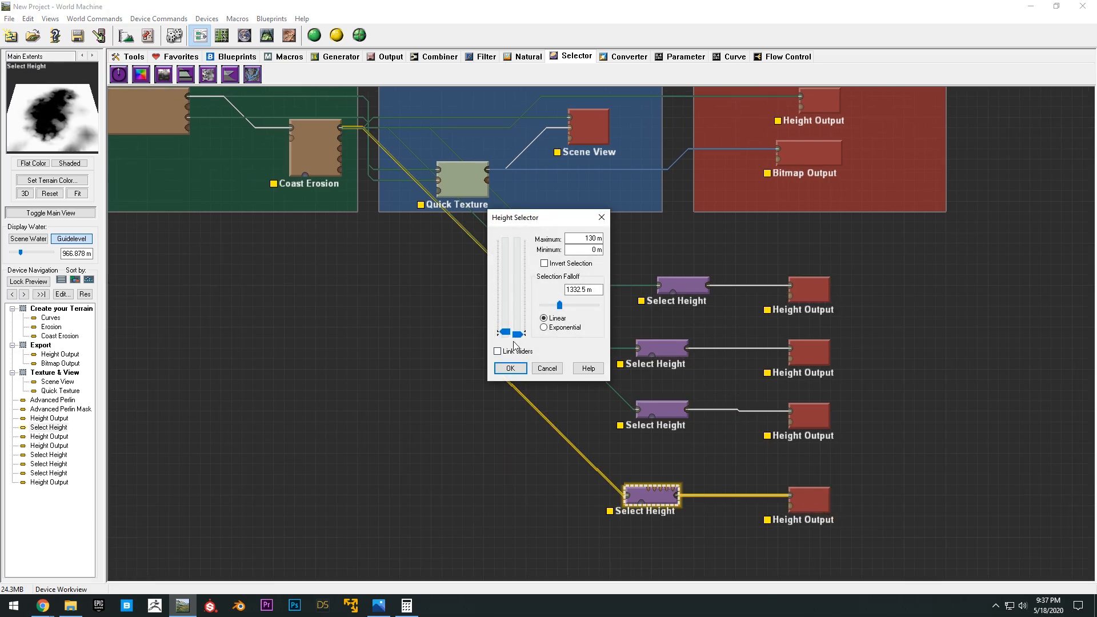
click(507, 371)
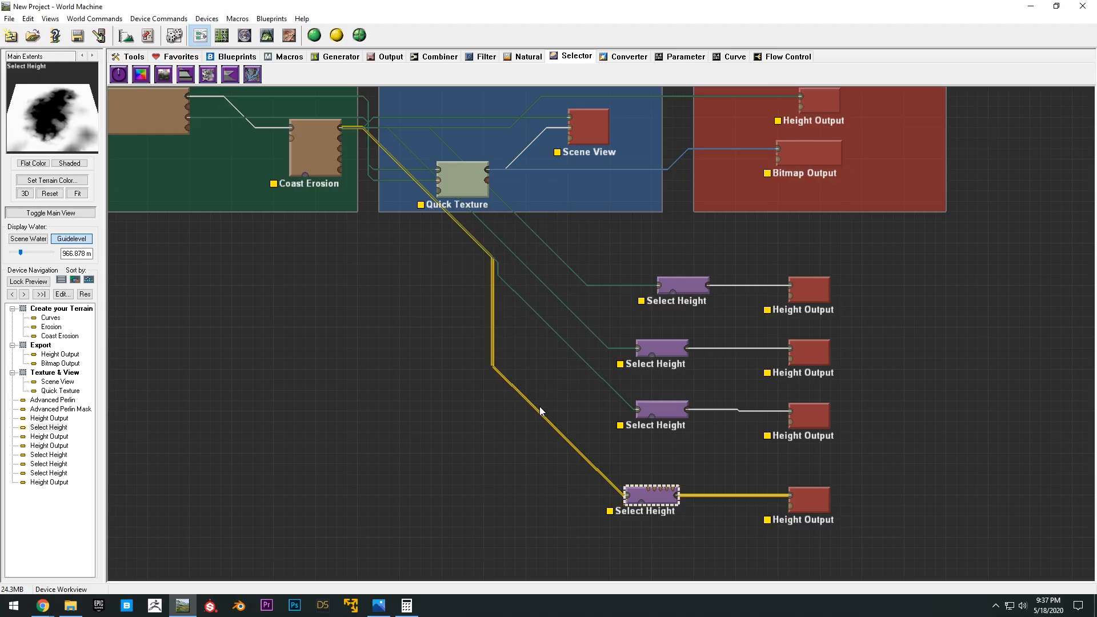
middle_drag(541, 411, 537, 451)
click(648, 450)
middle_drag(574, 411, 569, 396)
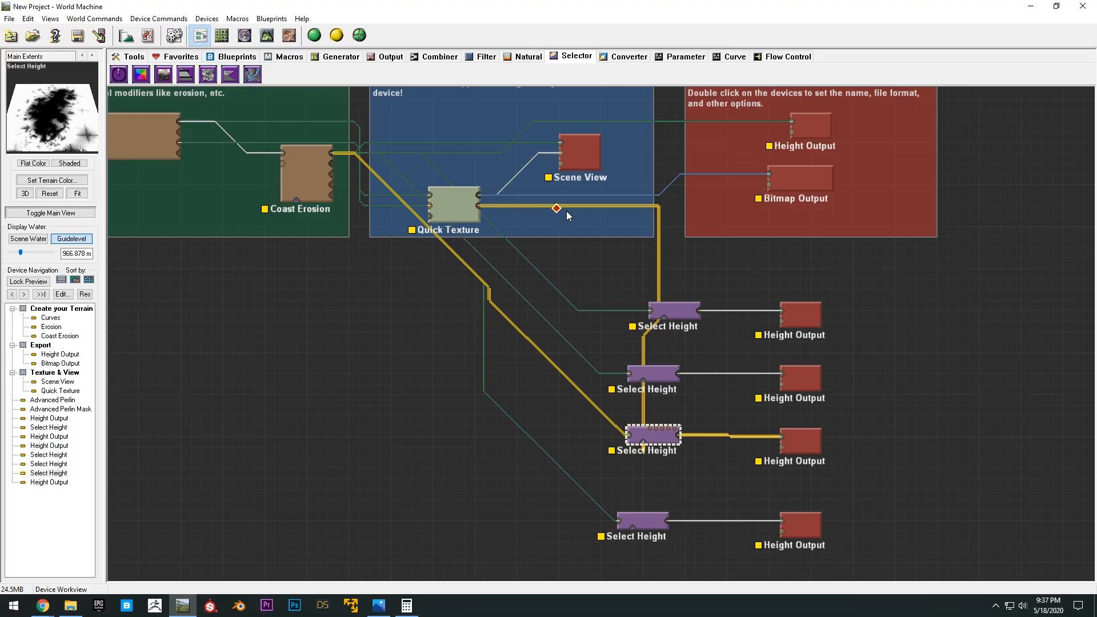
Set the second-lowest Select Height to a maximum of 2123.33 m, a minimum of 1820 m and a falloff of 877.5 m
double_click(648, 437)
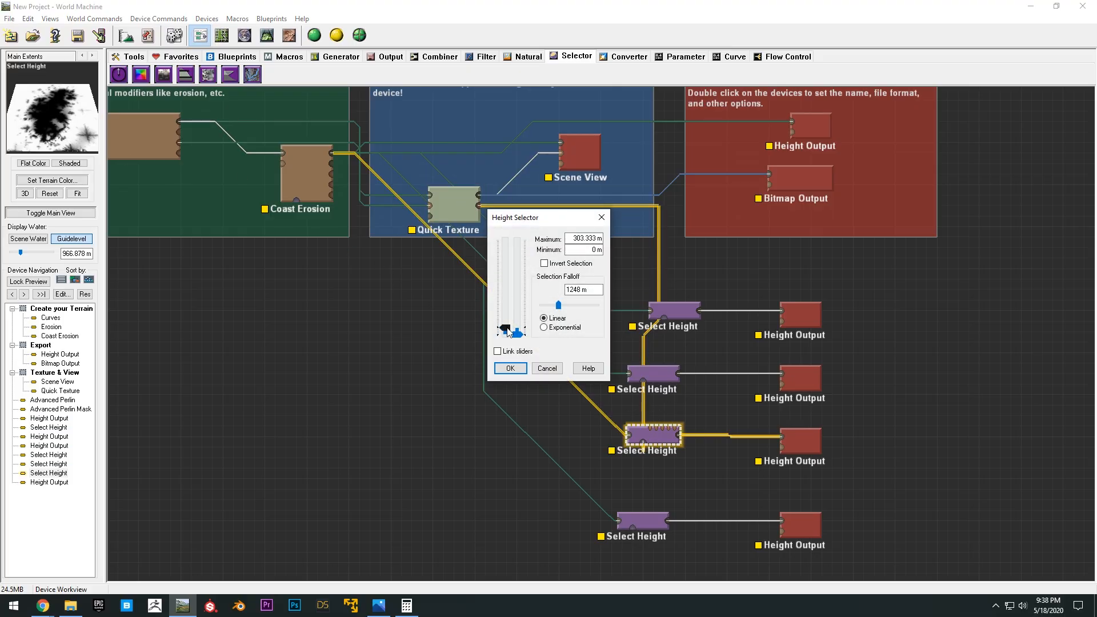
drag(506, 331, 507, 294)
drag(519, 339, 518, 297)
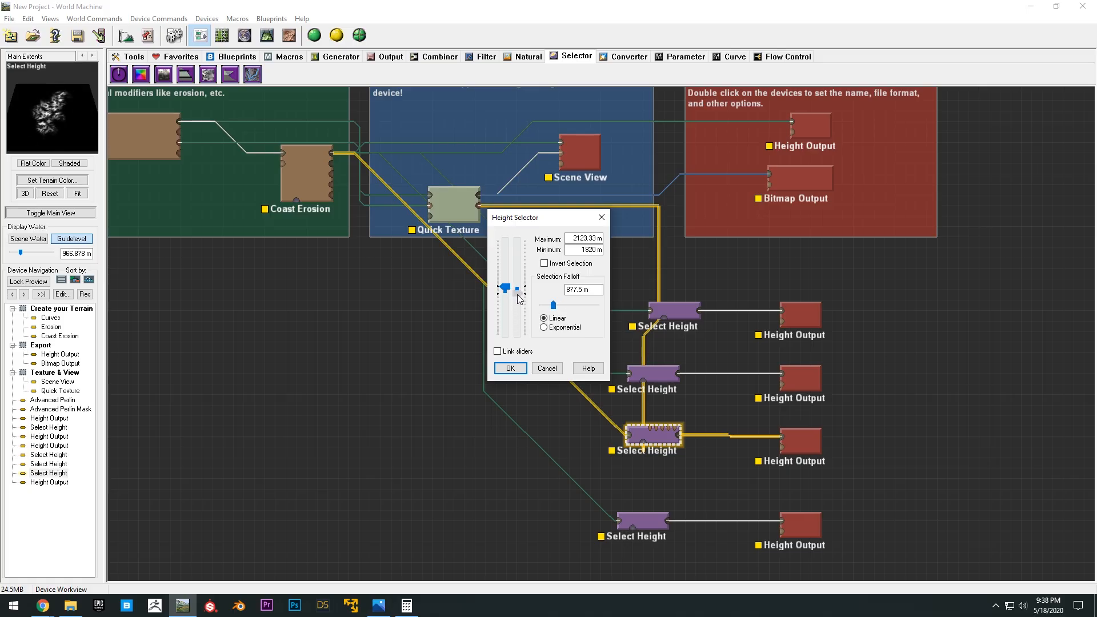
click(511, 368)
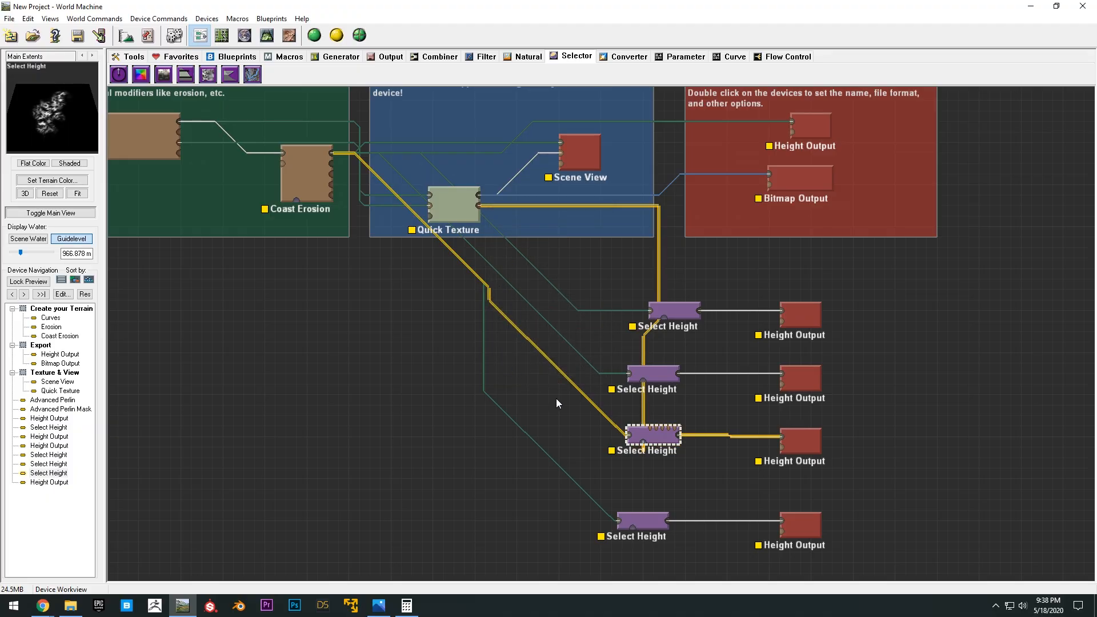
Set the second Select Height from the top to a maximum of 2340 m, minimum of 1906.67 m and falloff of 617.5 m
click(652, 375)
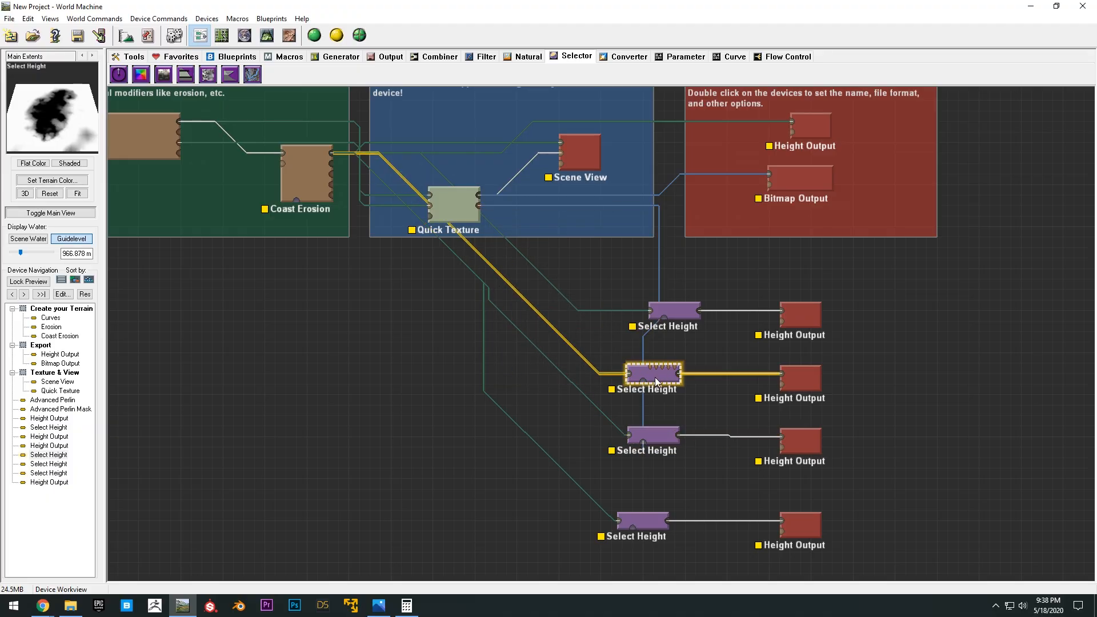
double_click(655, 376)
drag(506, 334, 504, 296)
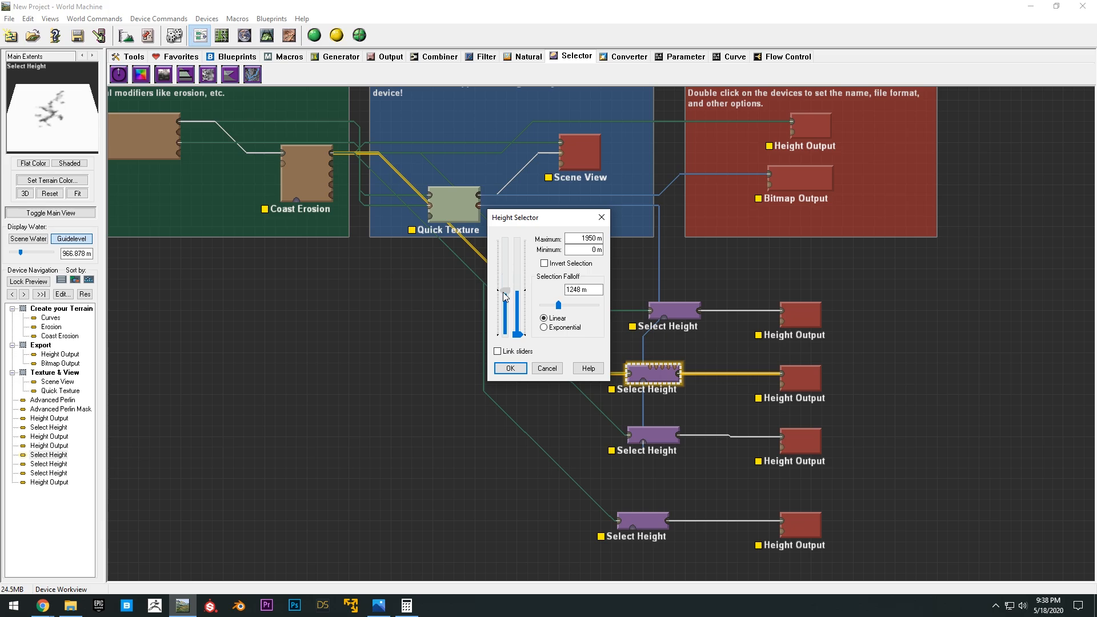
drag(522, 336, 526, 282)
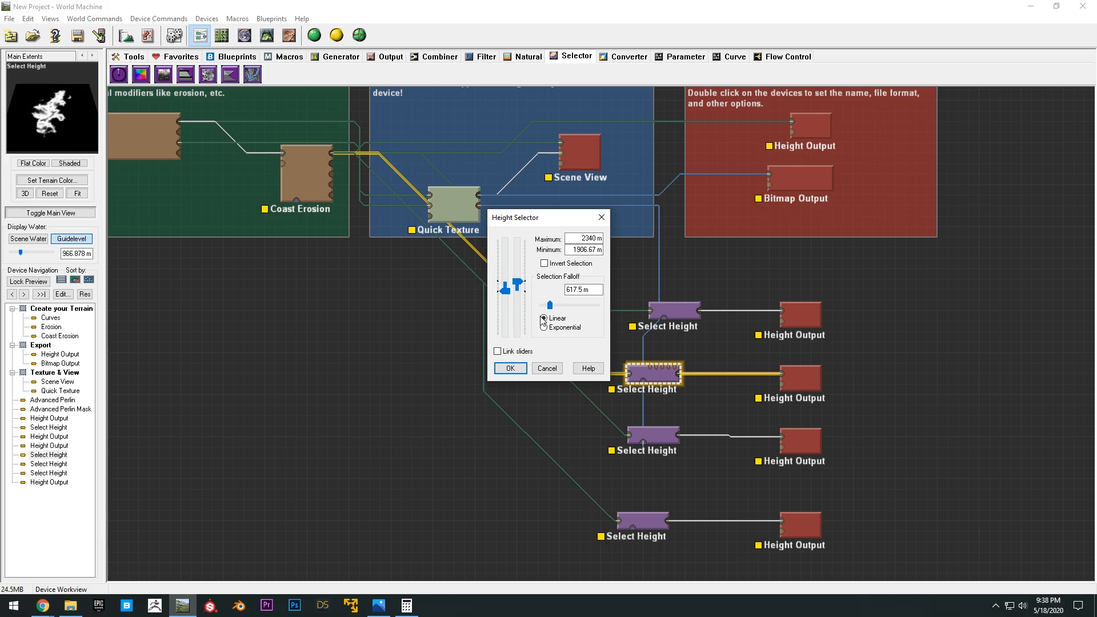
click(523, 366)
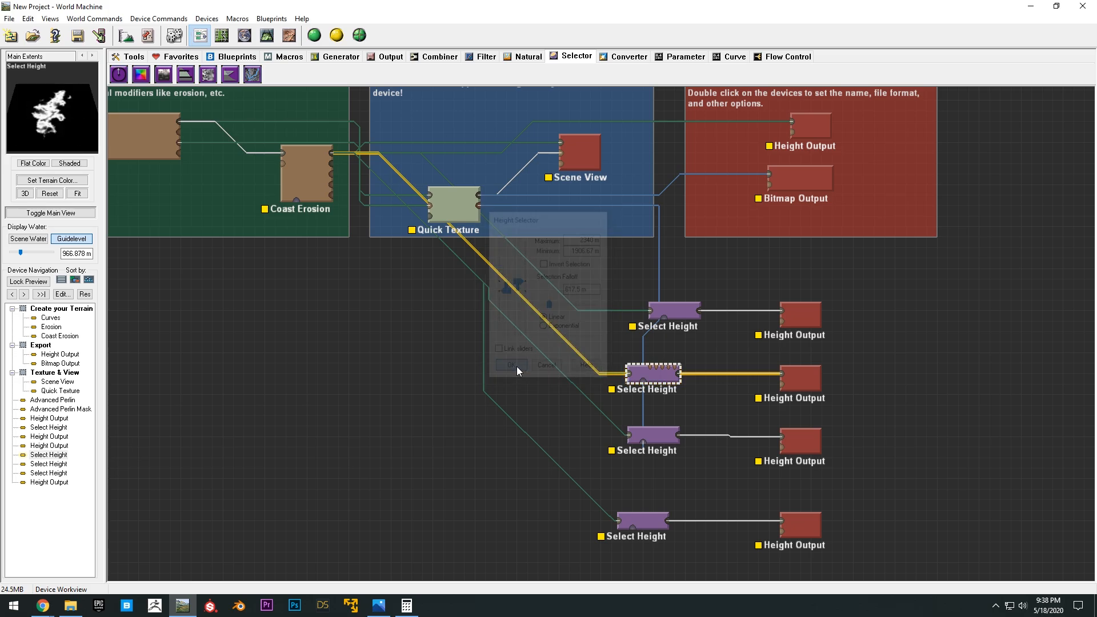
Set the uppermost Select Height's range to a maximum of 4116.67 m and a minimum of 3466.67 m
click(668, 436)
click(681, 317)
double_click(682, 319)
drag(512, 321, 522, 260)
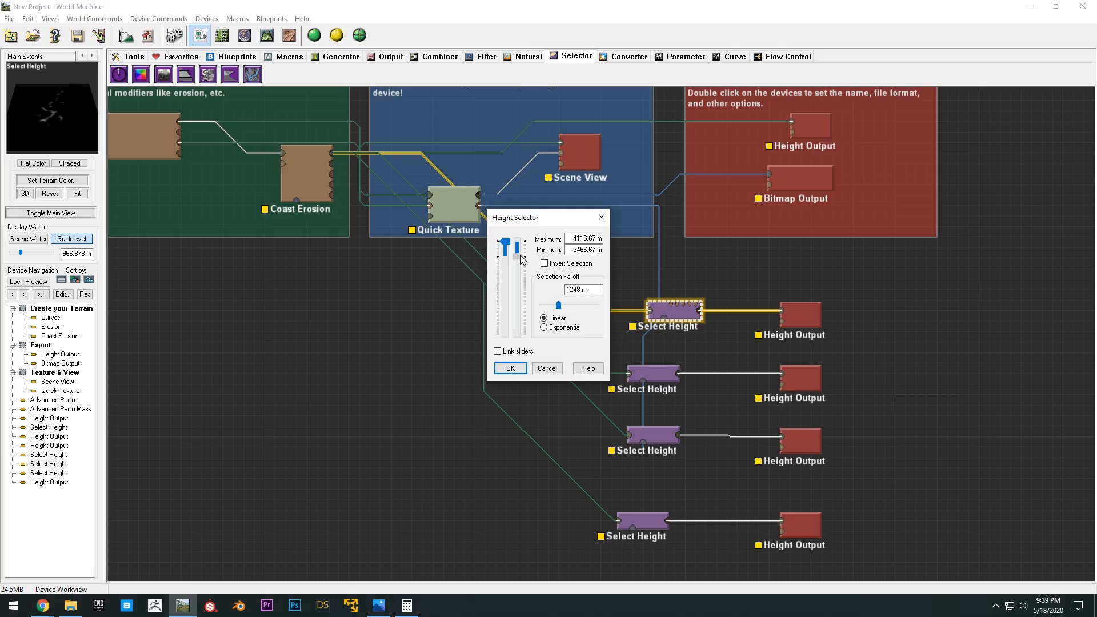
click(510, 368)
Compare the mask previews of the three lower Select Height devices
click(650, 373)
scroll(737, 347, down, 1)
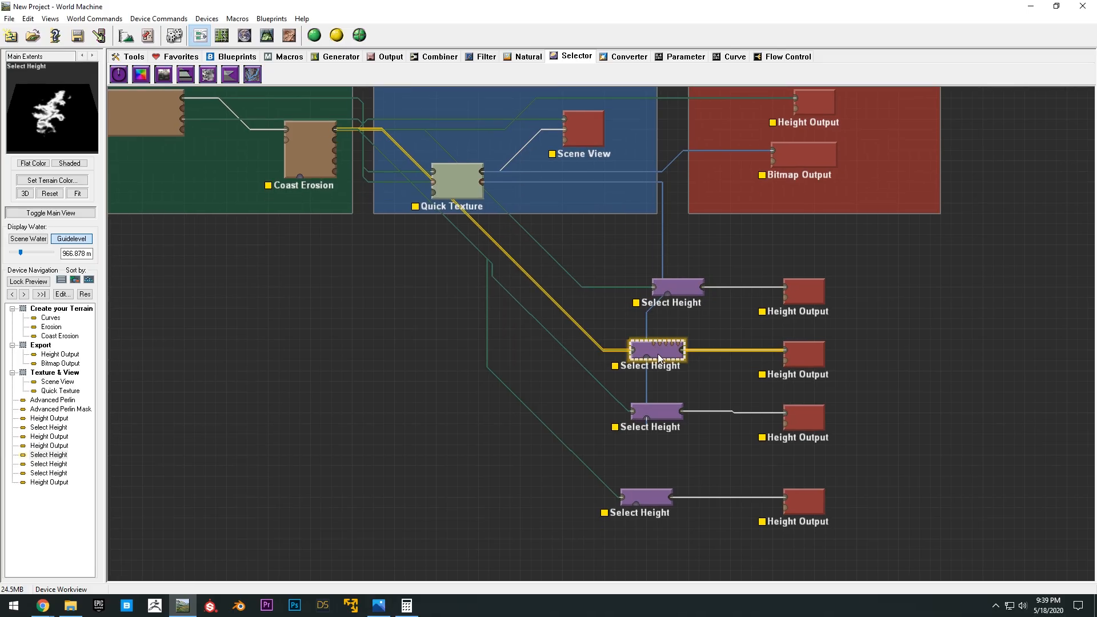
click(656, 411)
scroll(743, 366, down, 2)
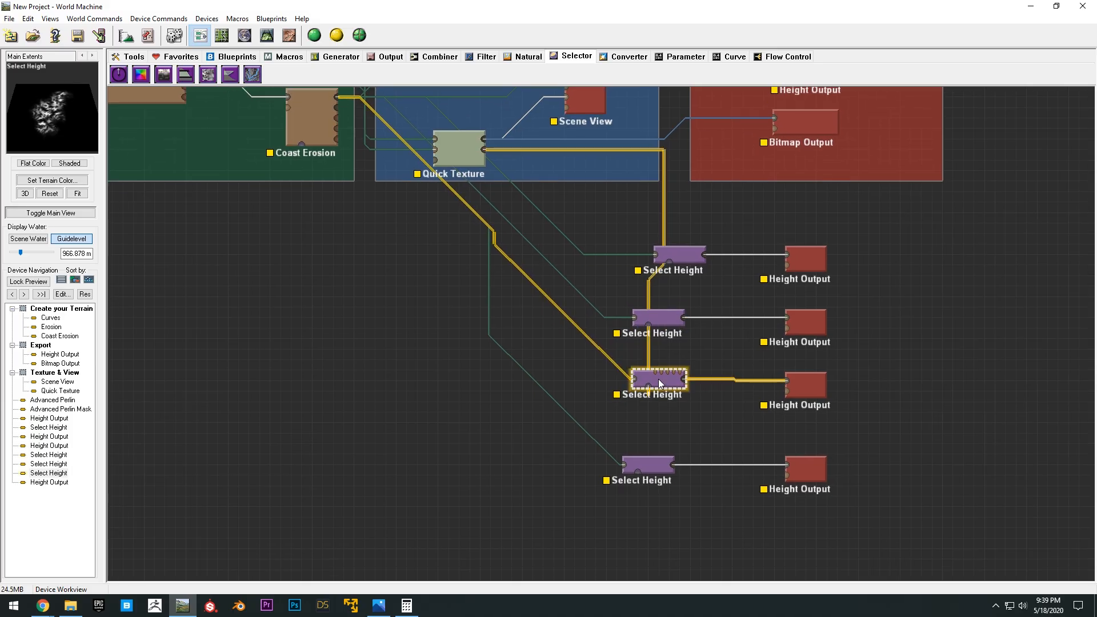
click(660, 464)
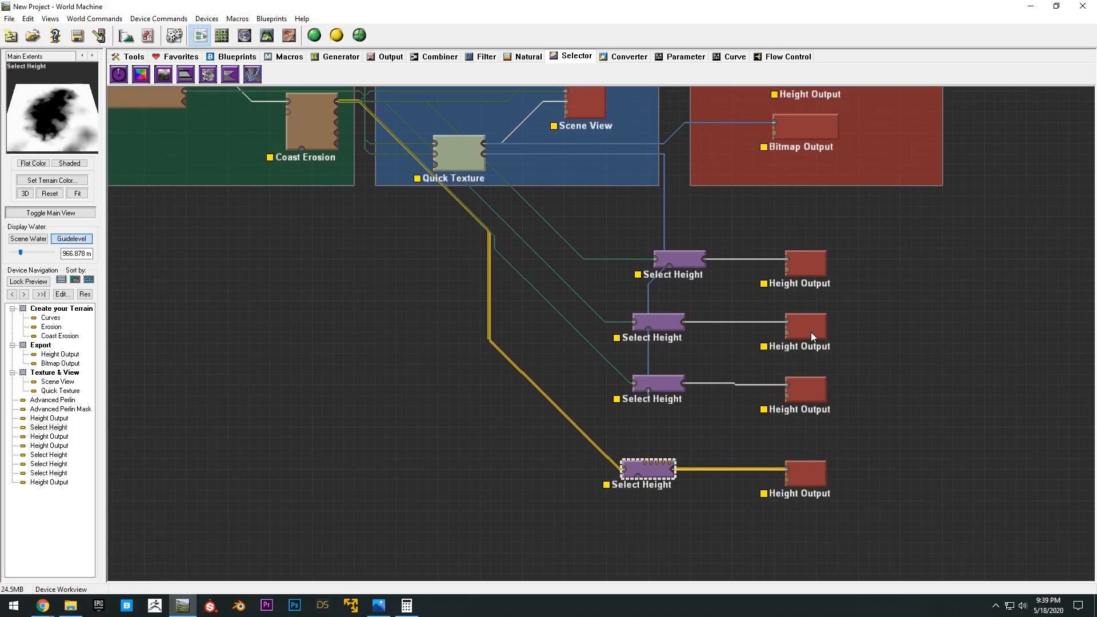
scroll(815, 354, down, 1)
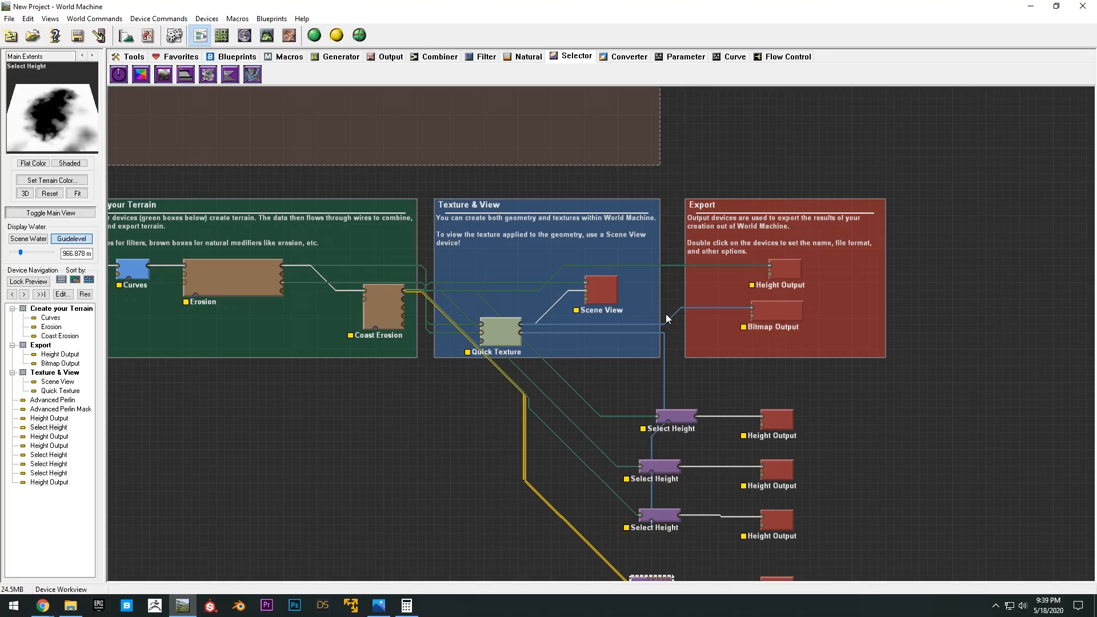
Set the Export group's Height Output to RAW16 format with the file OpenWorld in the OpenWorldMap folder
scroll(667, 311, up, 1)
double_click(791, 282)
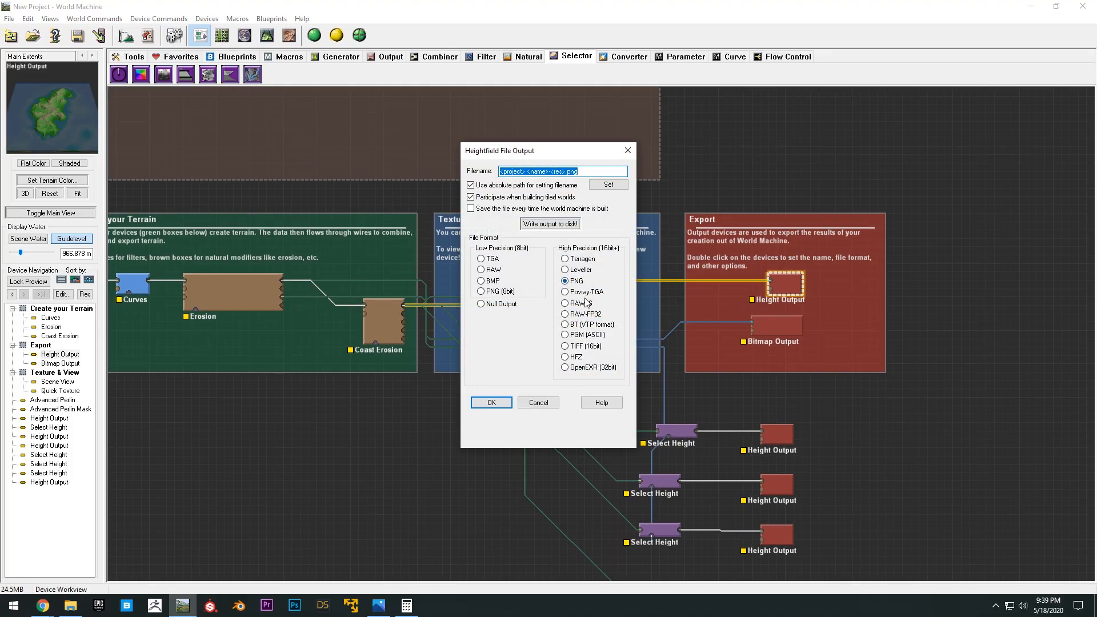
click(565, 303)
click(608, 184)
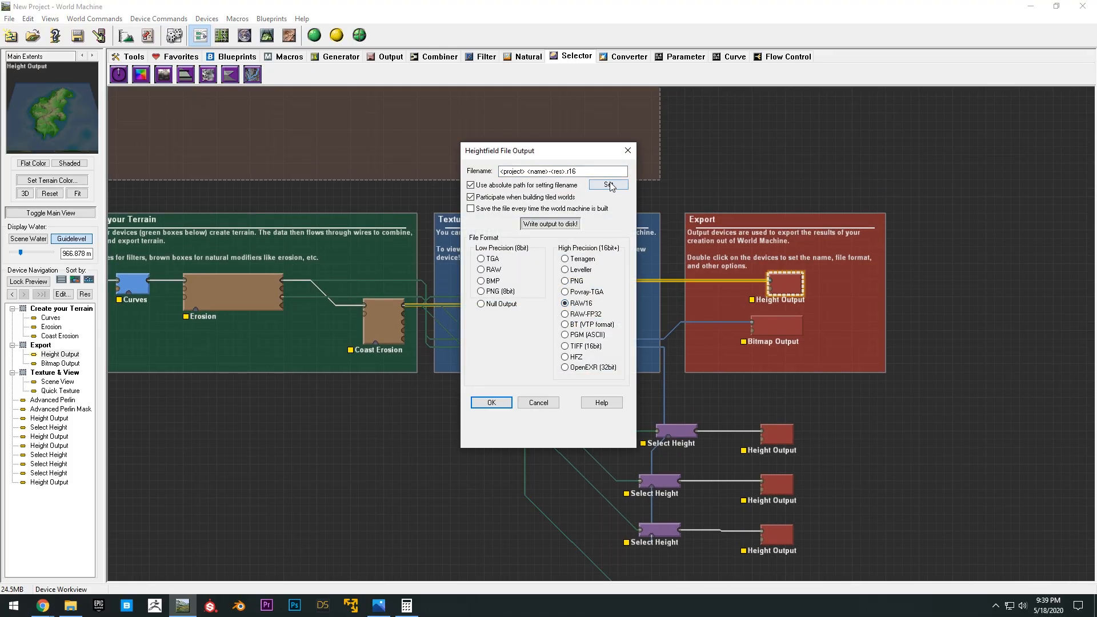
click(634, 177)
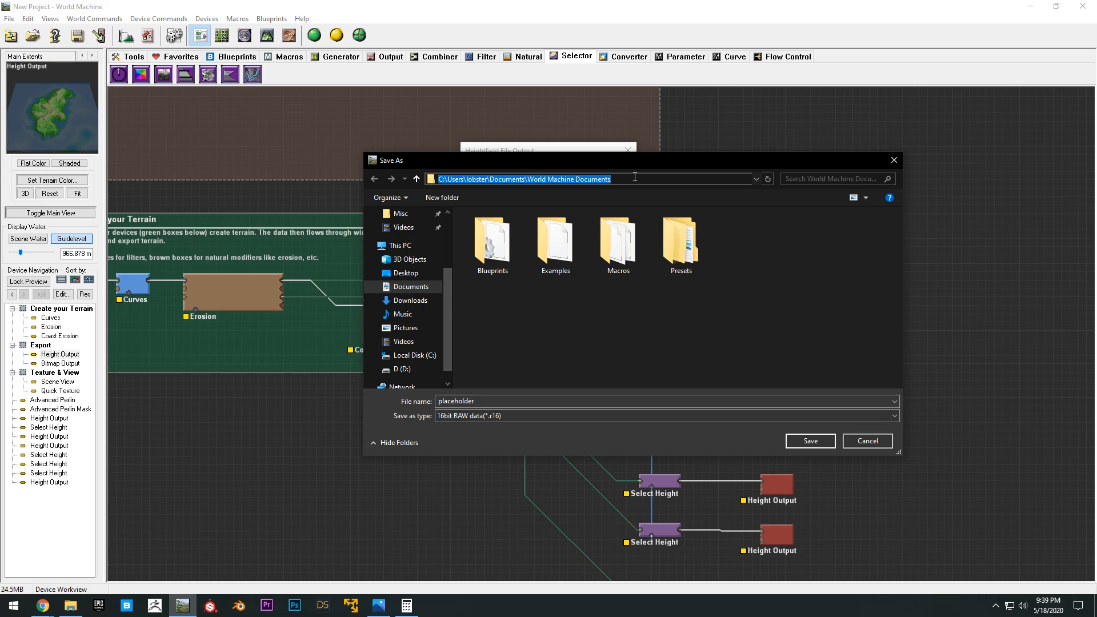
text(C:\Users\lobster\Desktop\OpenWorldMap)
key(Return)
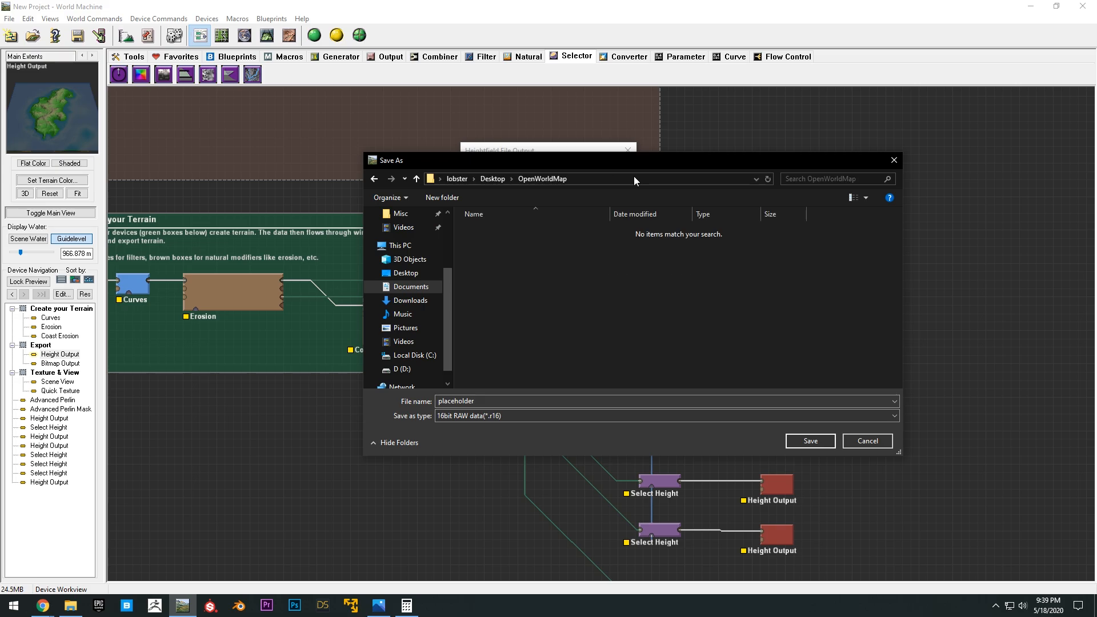
double_click(626, 401)
text(OpenWo)
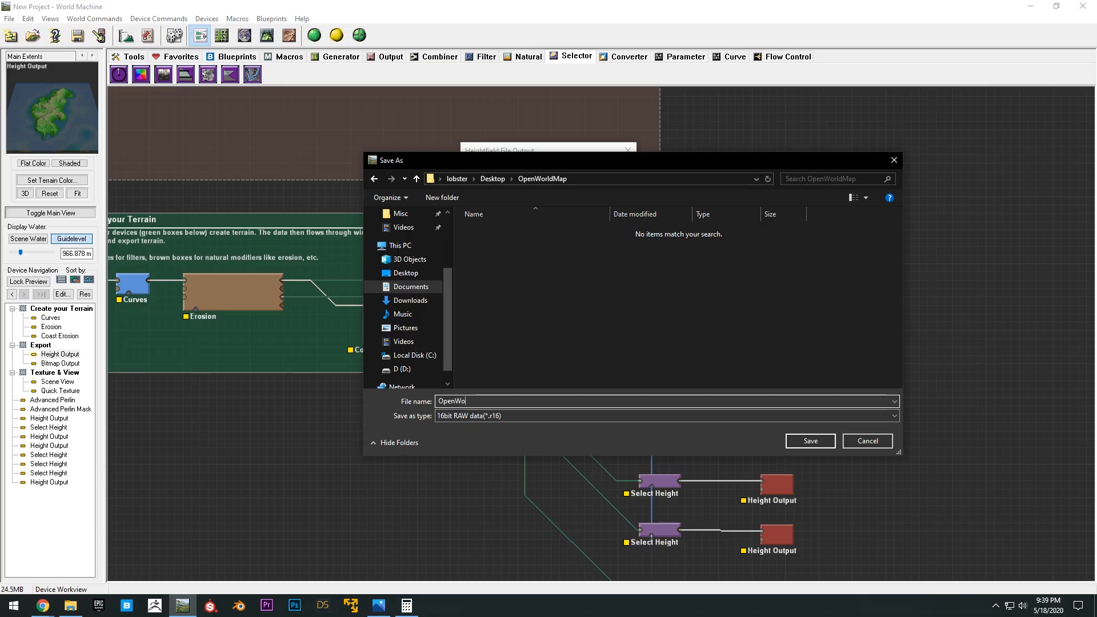
text(rld)
key(Return)
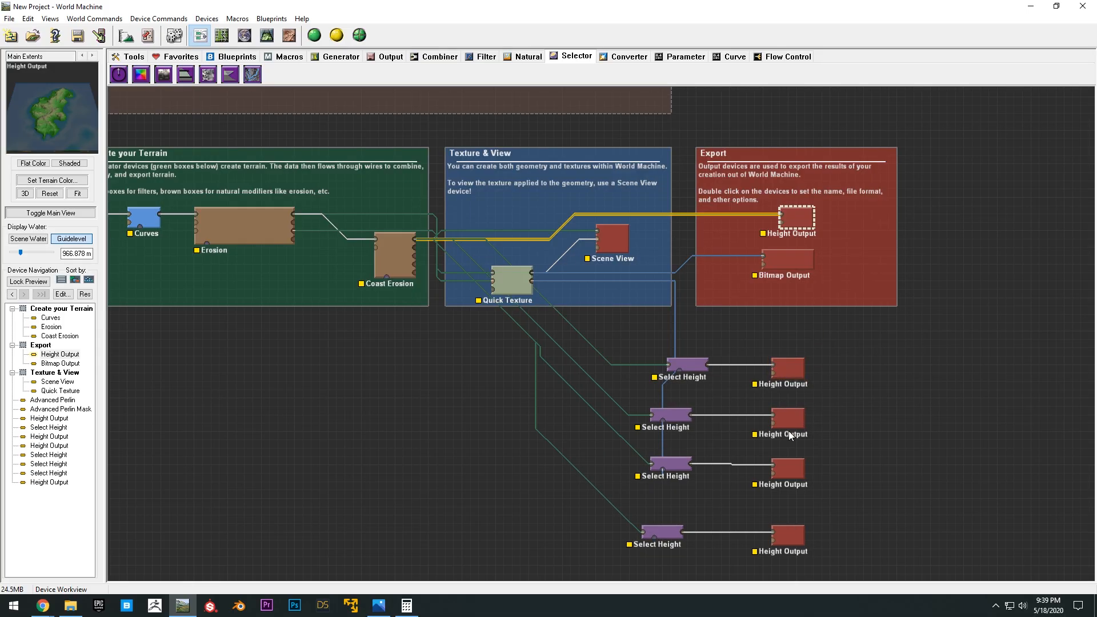
Check the tiled build options in the project settings and save the project as OpenWorldMap.tmd
middle_drag(786, 430, 784, 376)
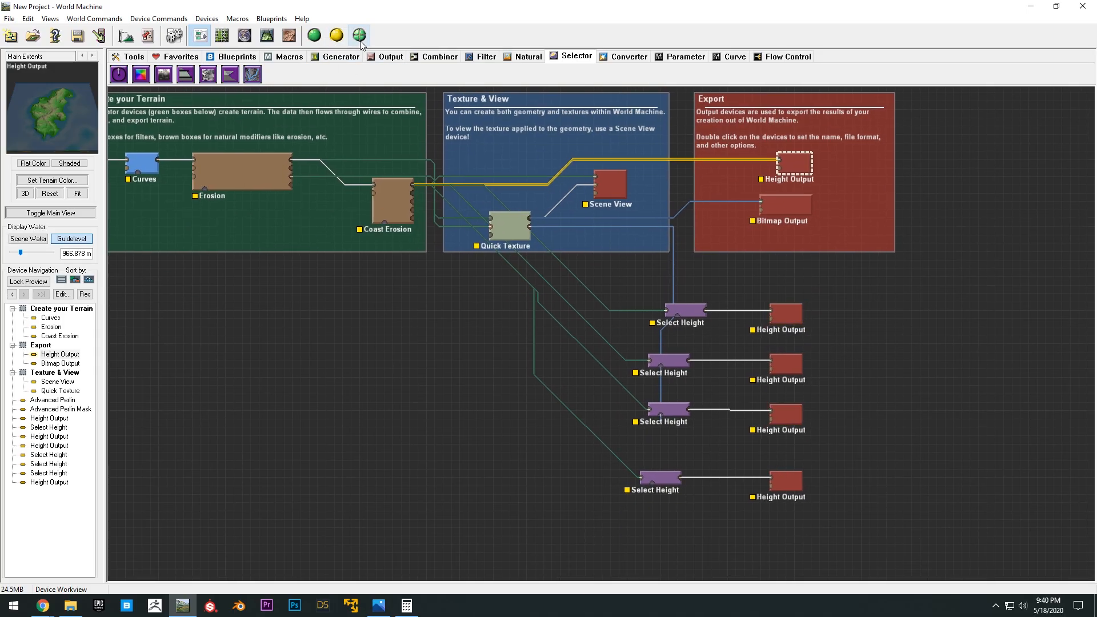
click(126, 35)
click(497, 185)
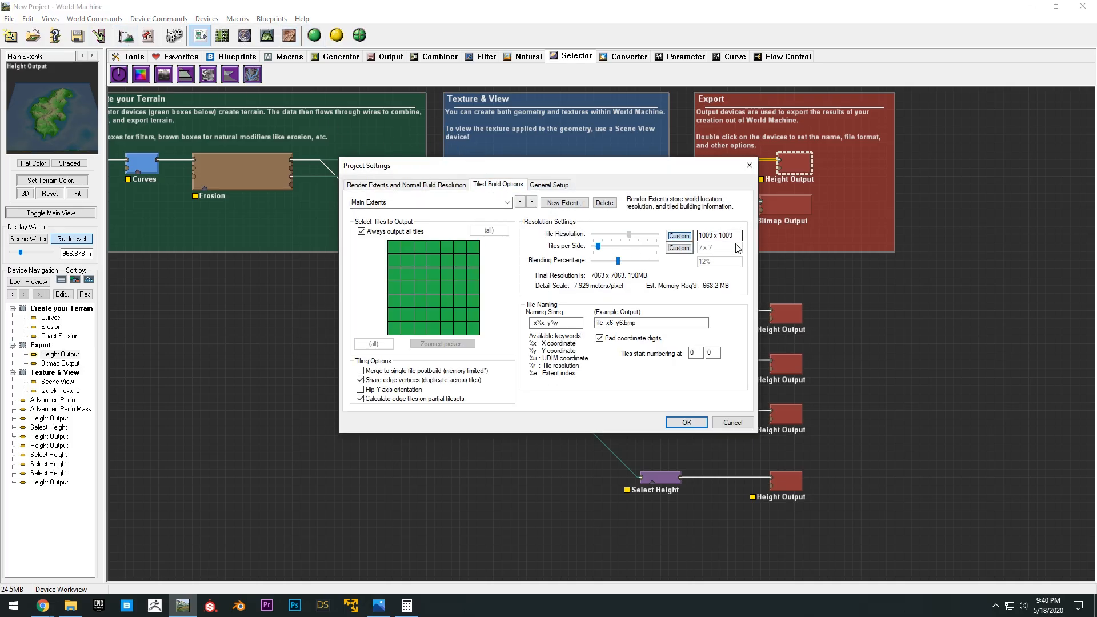
click(686, 422)
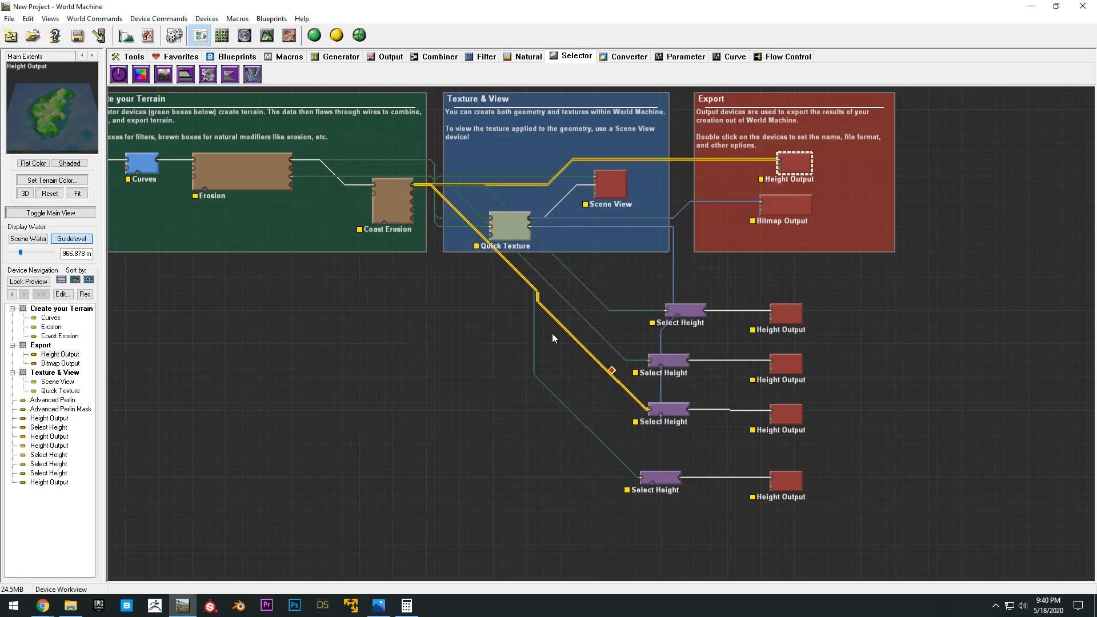
click(8, 19)
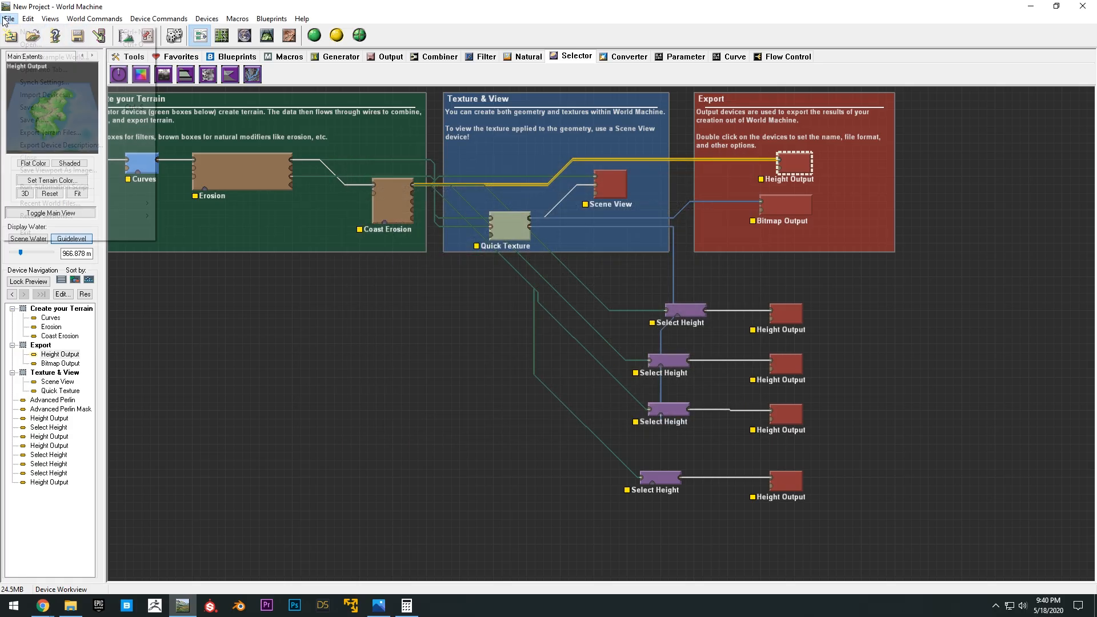
click(52, 118)
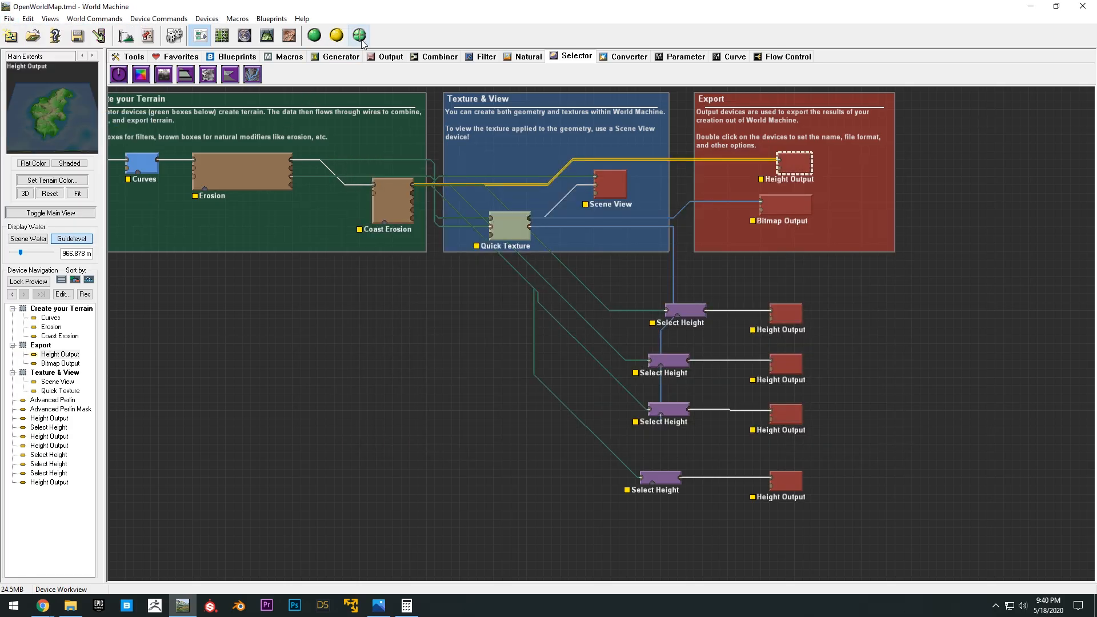
Run the 7 x 7 tiled build of Main Extents for all enabled outputs and close the finished build report
click(360, 37)
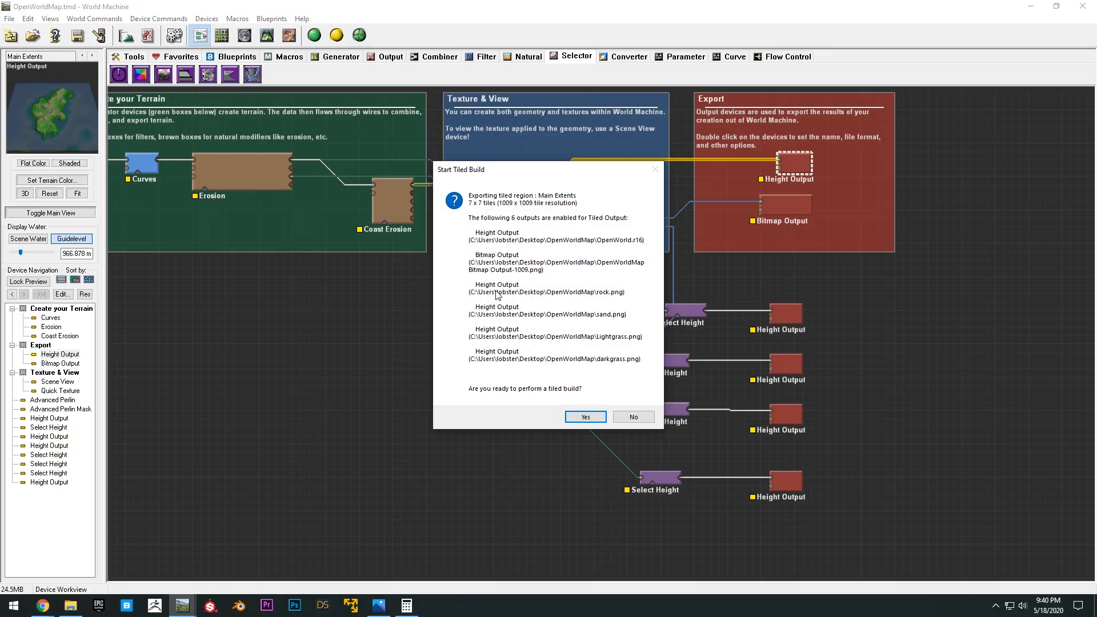
click(589, 416)
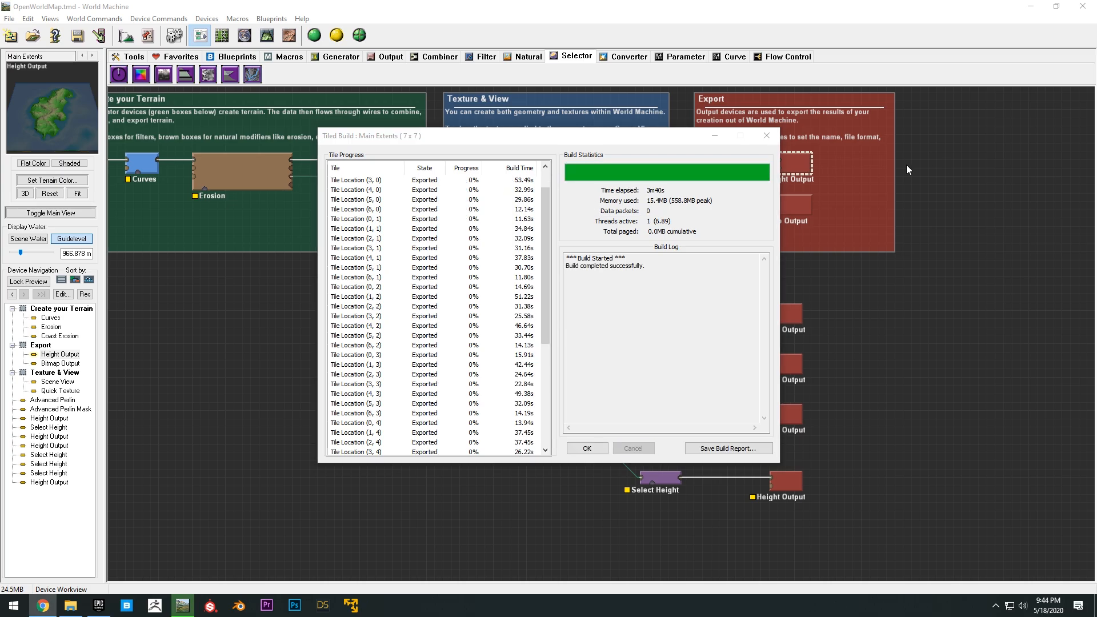
drag(591, 266, 647, 266)
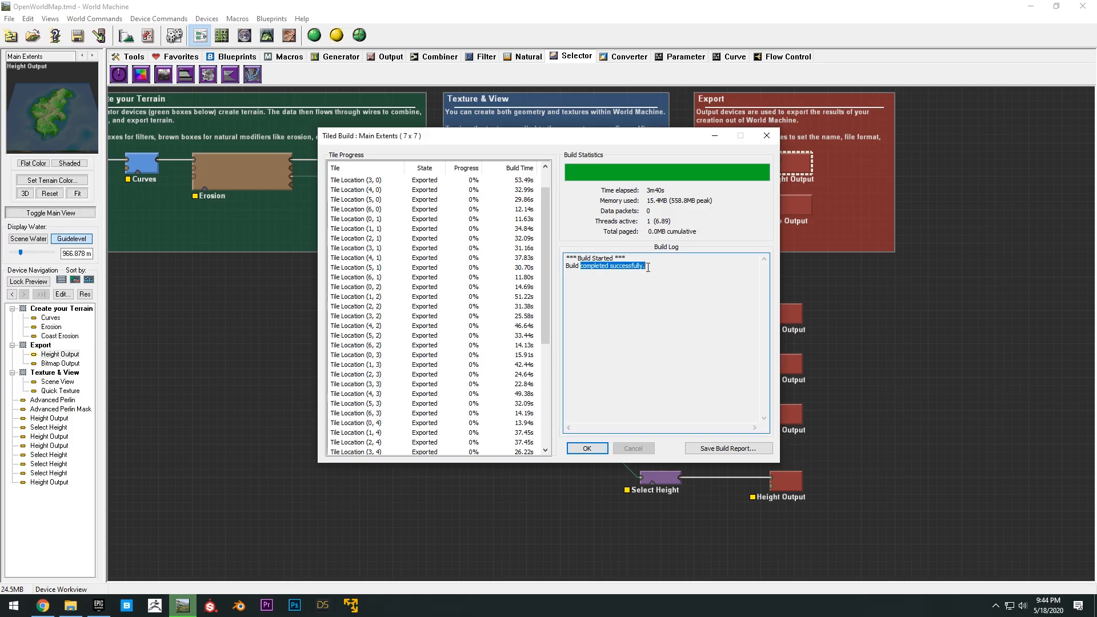
click(587, 447)
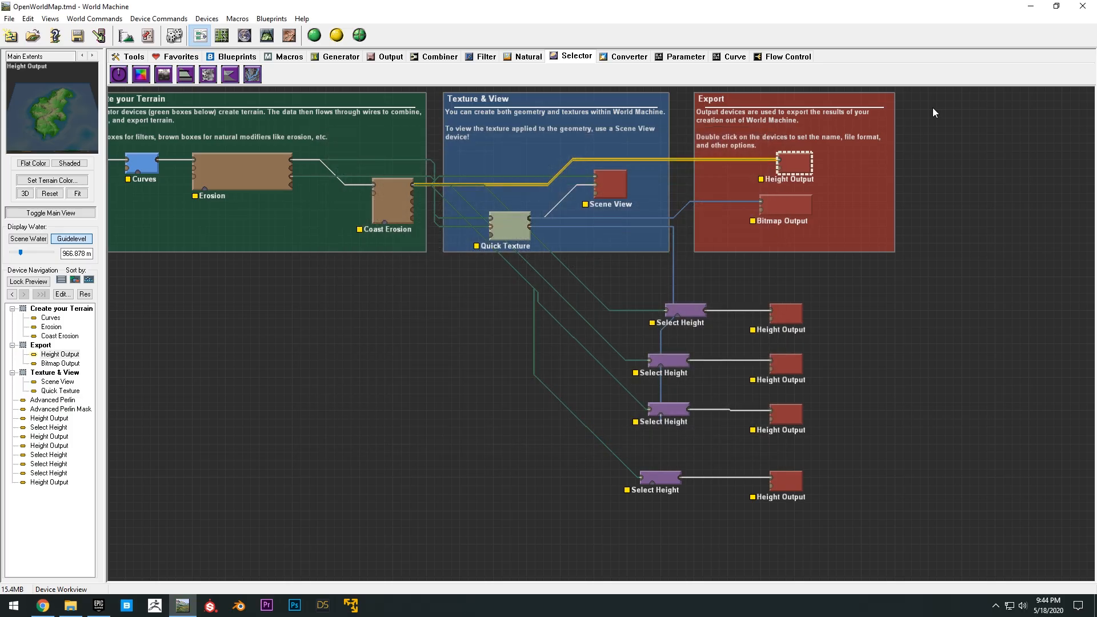
Delete all the OpenWorldMap Bitmap Output-1009 tiles from the OpenWorldMap folder in File Explorer, keeping the heightmap and mask tiles
click(1030, 6)
scroll(756, 214, down, 10)
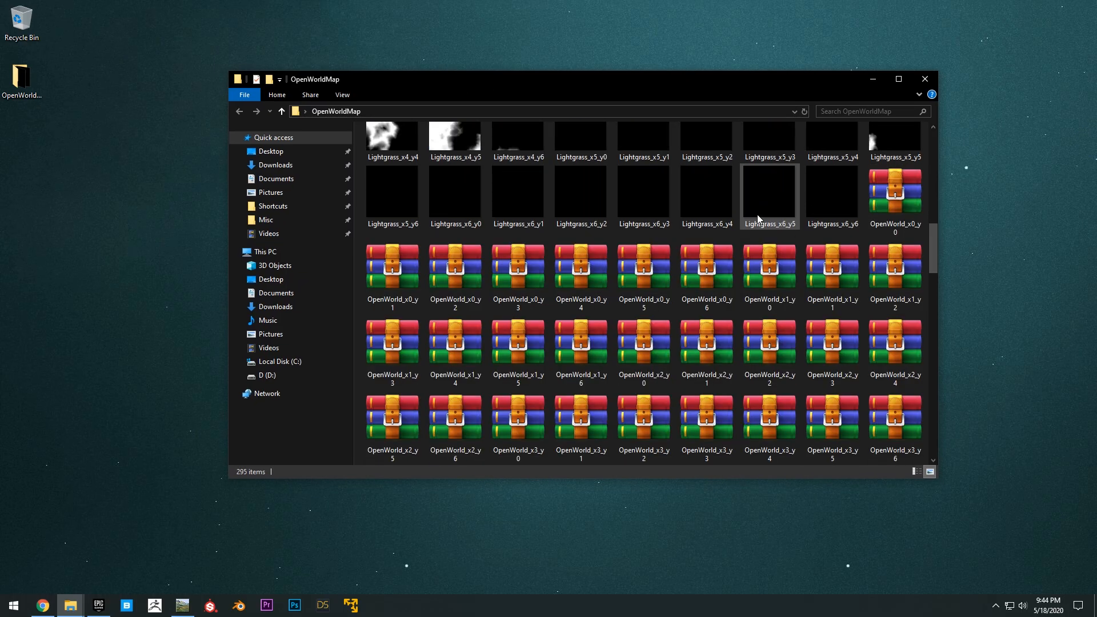
click(636, 275)
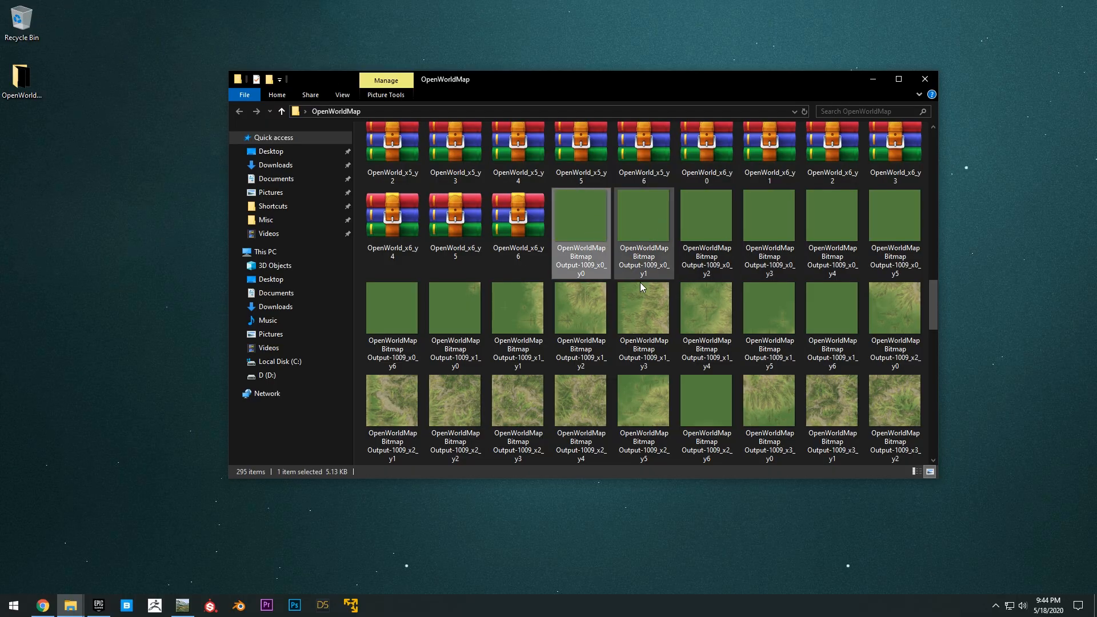
scroll(634, 281, down, 5)
shift+click(797, 288)
scroll(783, 288, up, 5)
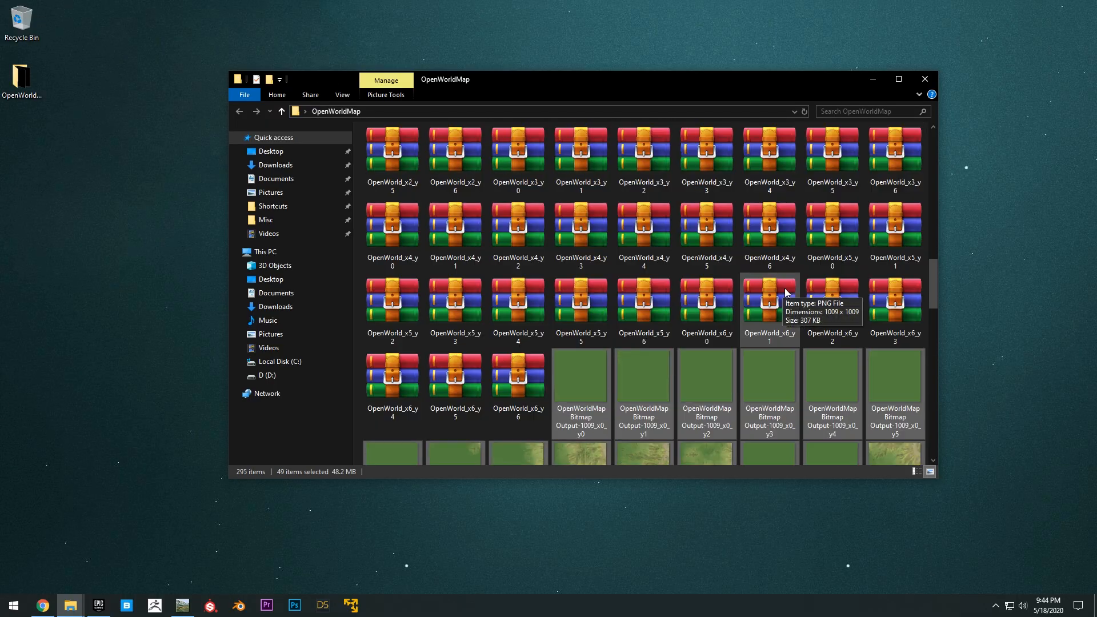
key(Delete)
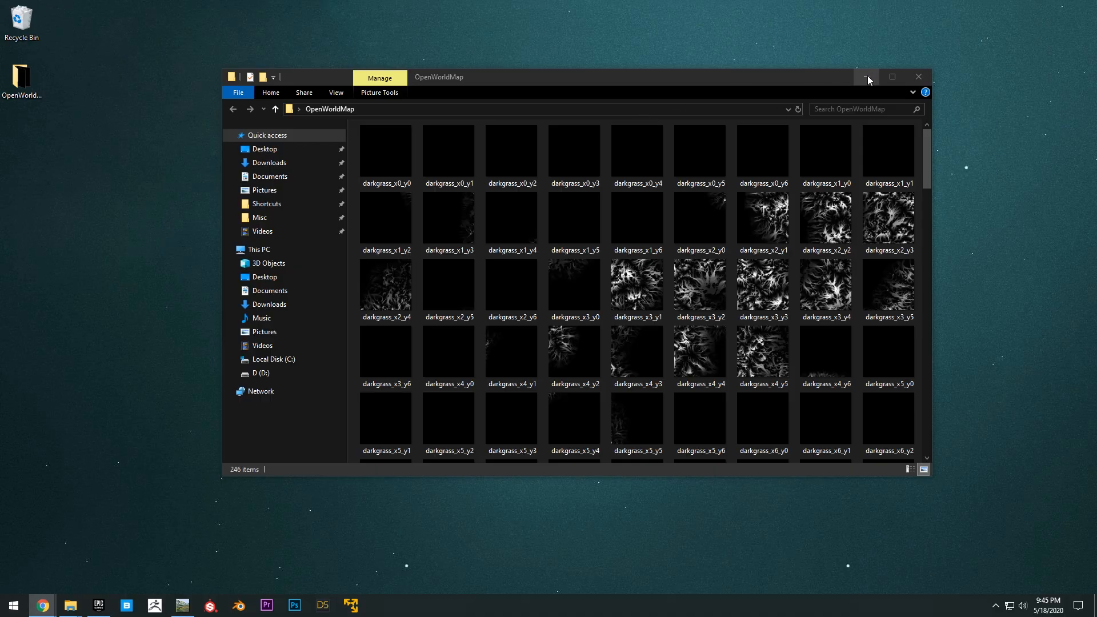
click(867, 77)
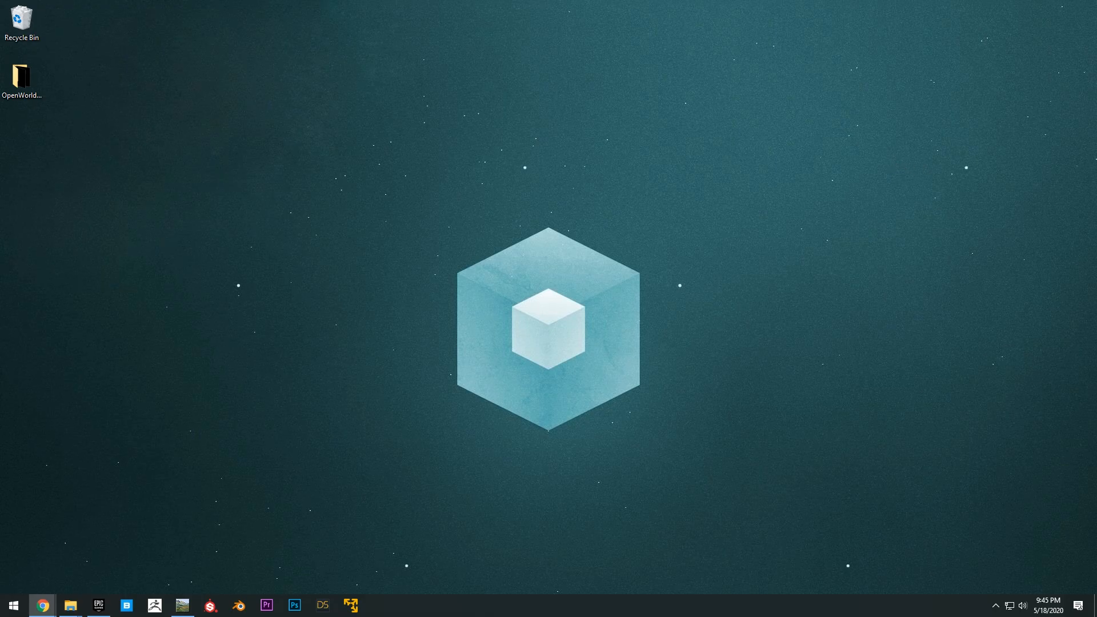
Read the OceanProject README on GitHub in the browser for its engine version compatibility and branch advice
drag(1096, 149, 604, 46)
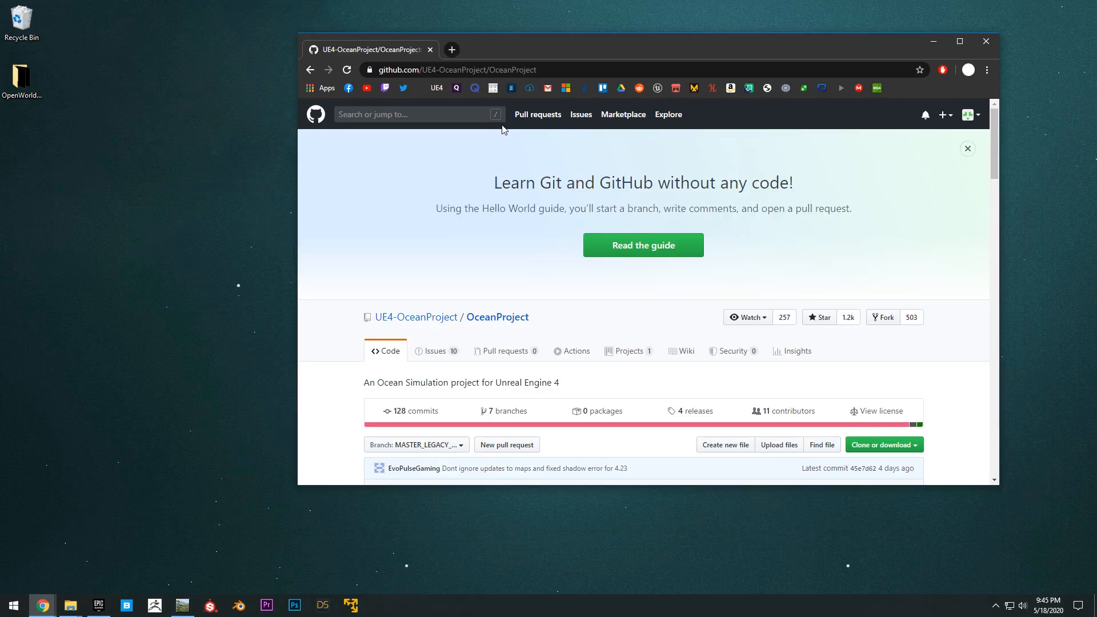
scroll(517, 168, down, 15)
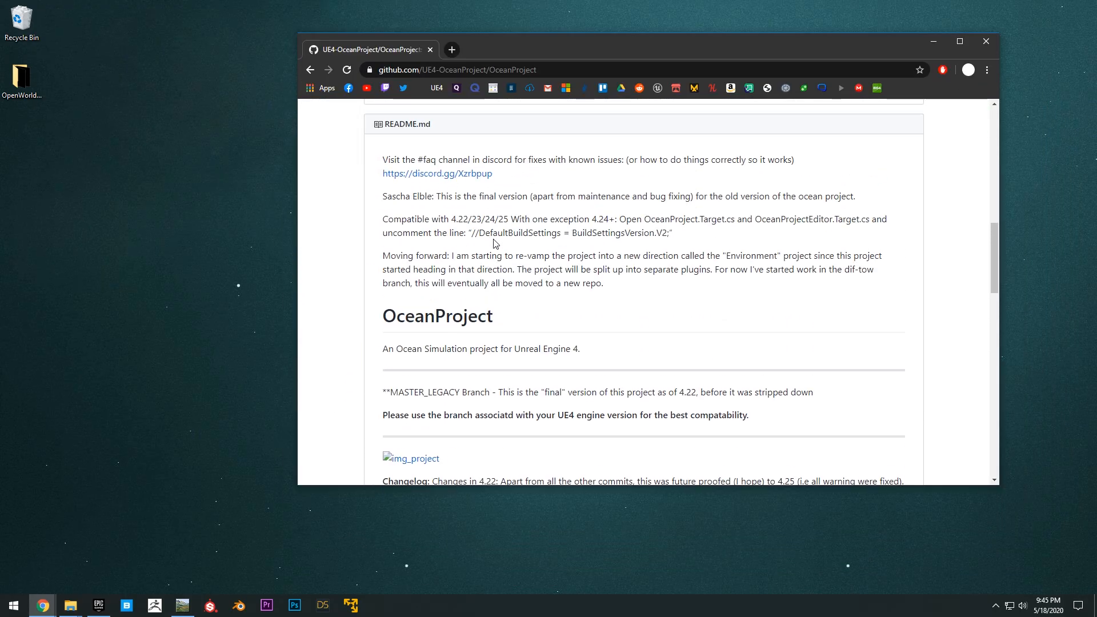
scroll(509, 244, down, 3)
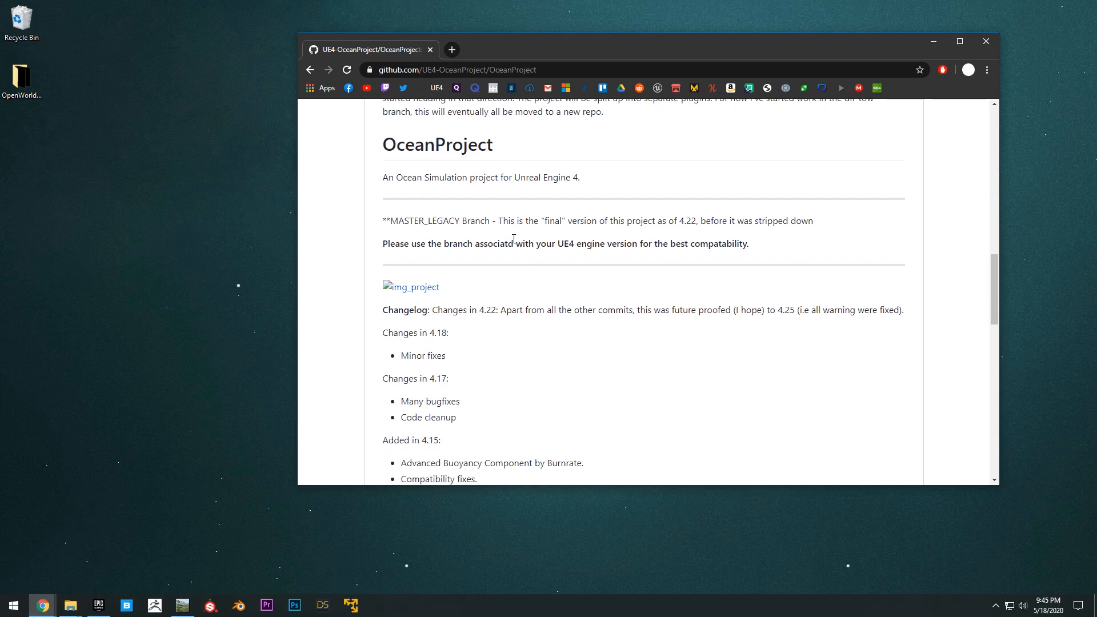
scroll(624, 246, up, 18)
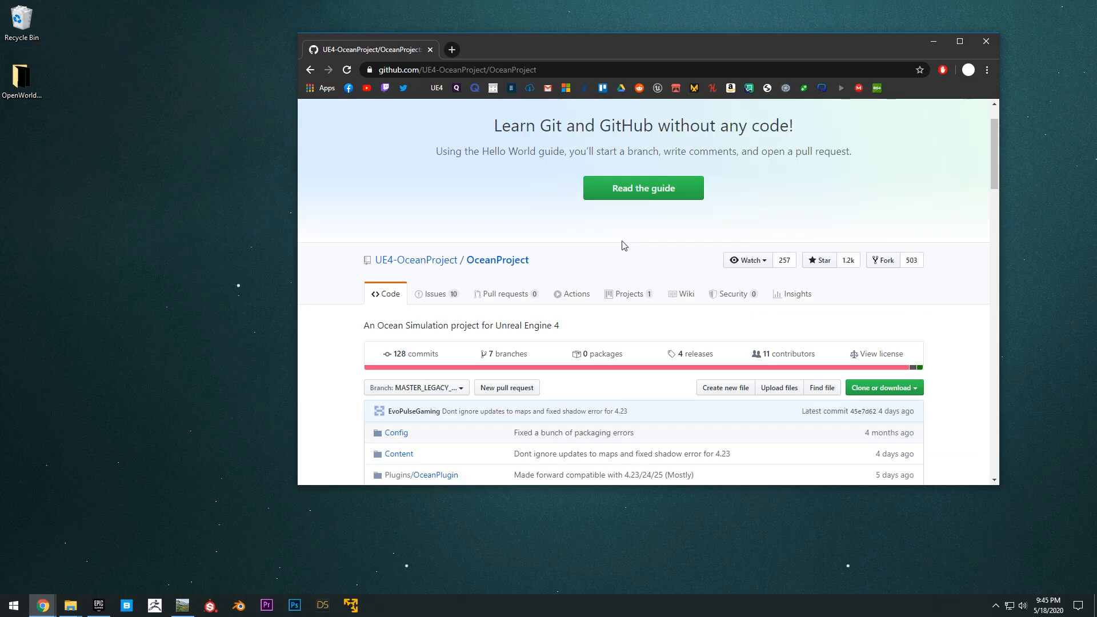
scroll(742, 257, down, 2)
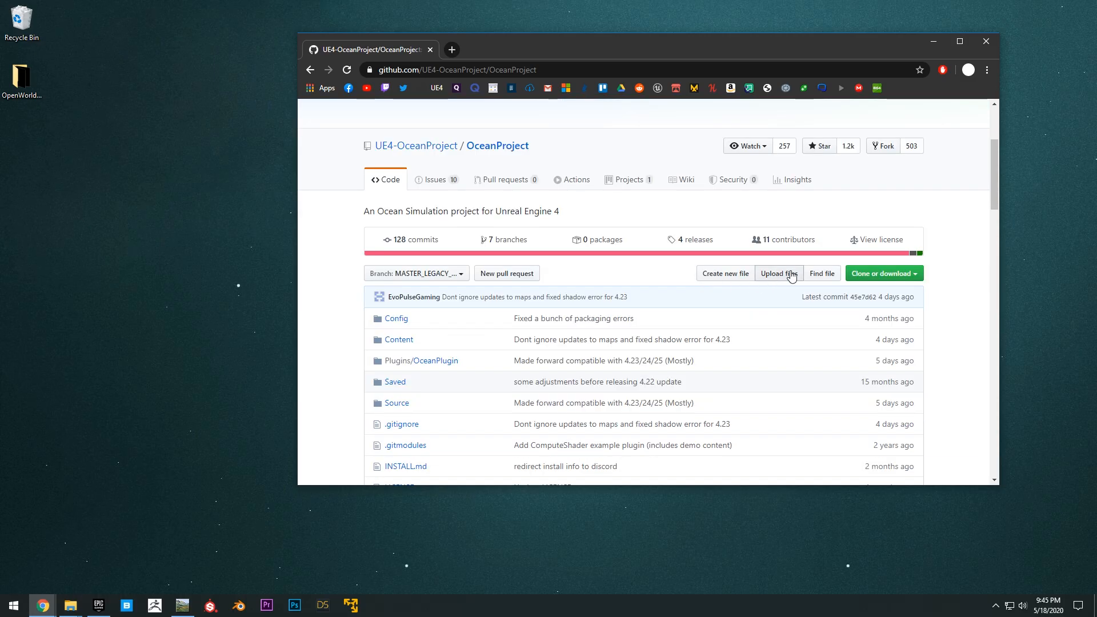
Examine the OceanProject repository's download options and its list of engine version branches
click(874, 275)
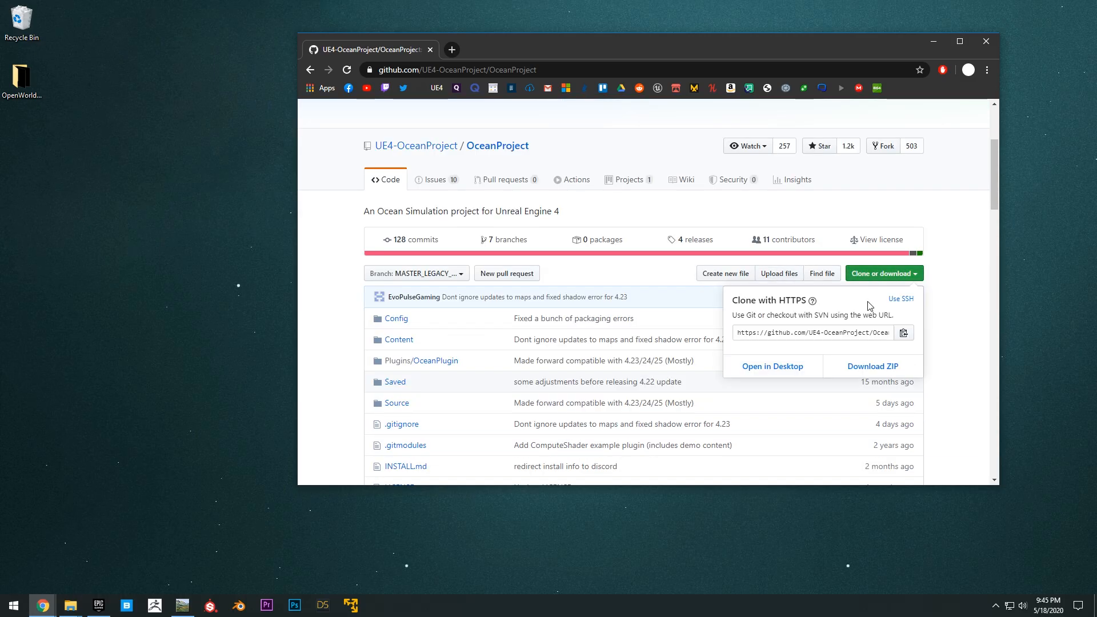
click(956, 315)
scroll(446, 292, up, 1)
click(430, 310)
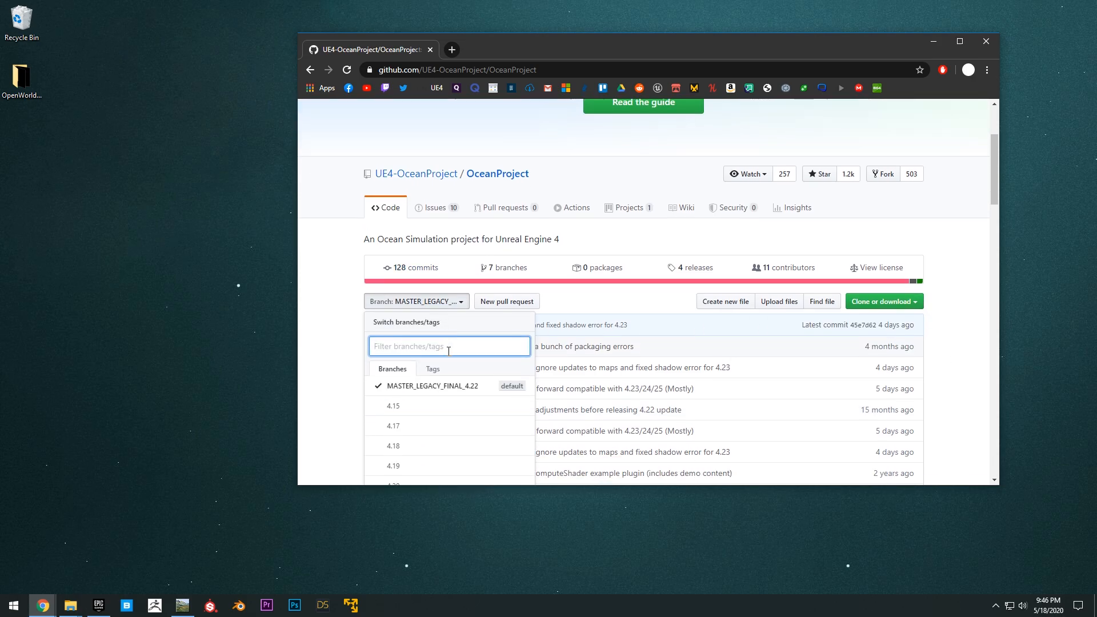
scroll(448, 351, down, 3)
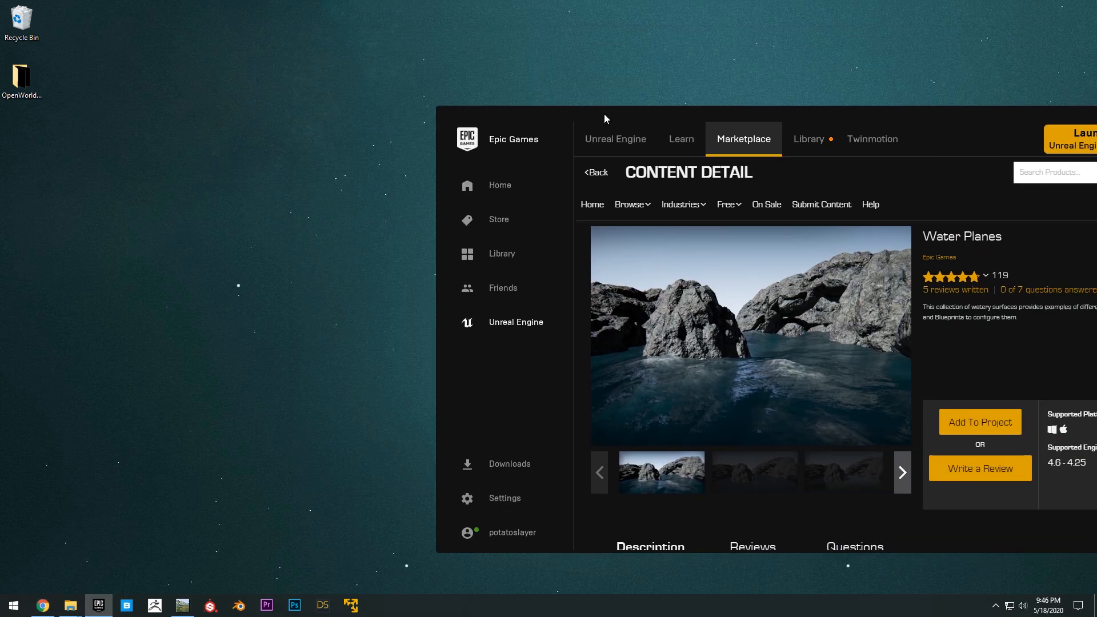
View the Water Planes page in the Epic Games Launcher marketplace and the OceanProject section of the GitHub README
drag(604, 115, 430, 54)
scroll(762, 188, up, 1)
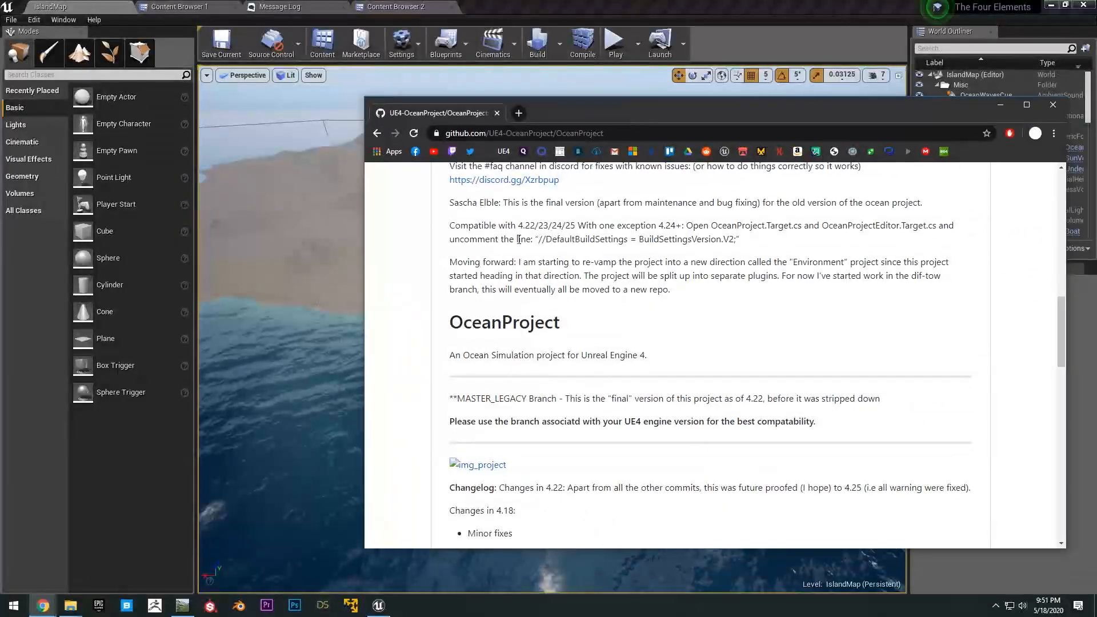
drag(451, 322, 553, 322)
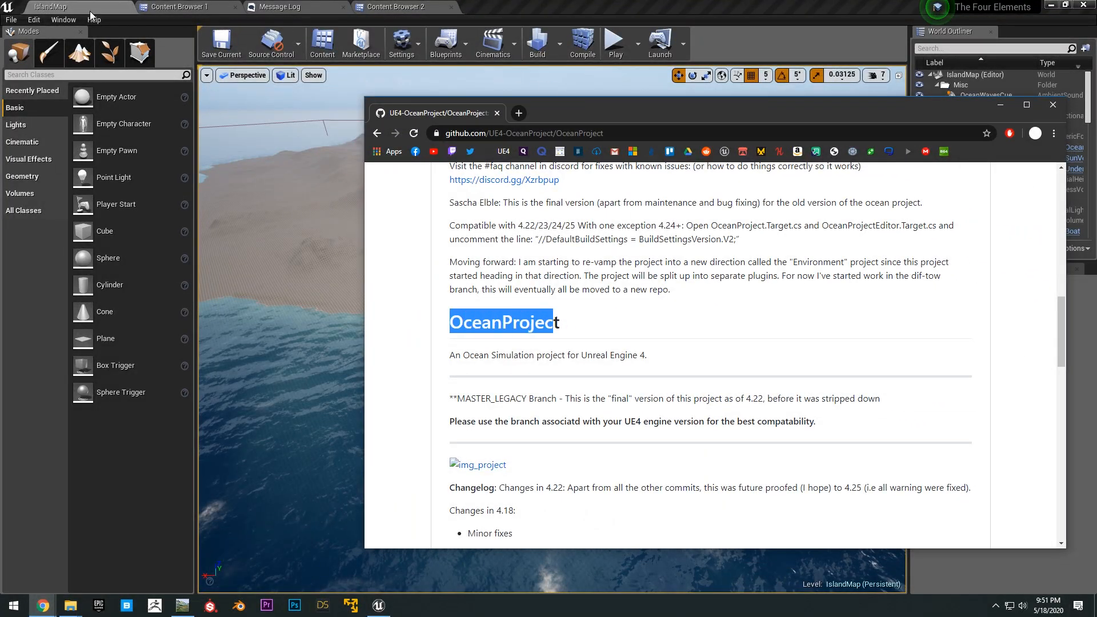
Switch to Unreal Editor and inspect the IslandMap level's island, dock and BP_Ocean water from several angles
drag(568, 122, 1096, 180)
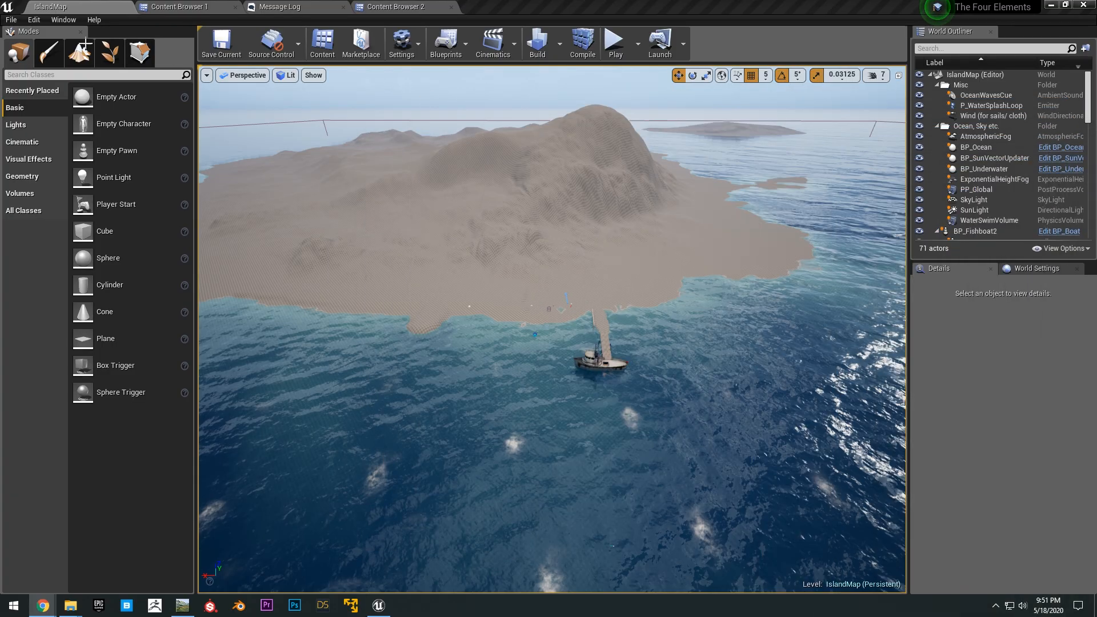
right_drag(328, 144, 332, 69)
key(w)
click(491, 433)
right_drag(497, 169, 452, 188)
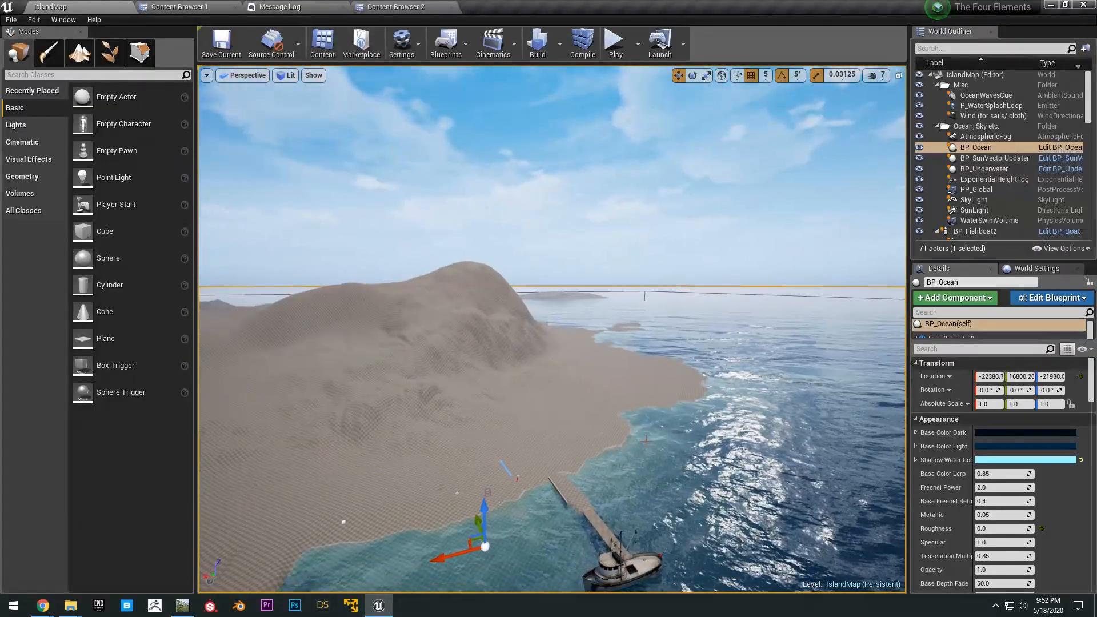
right_drag(719, 453, 708, 508)
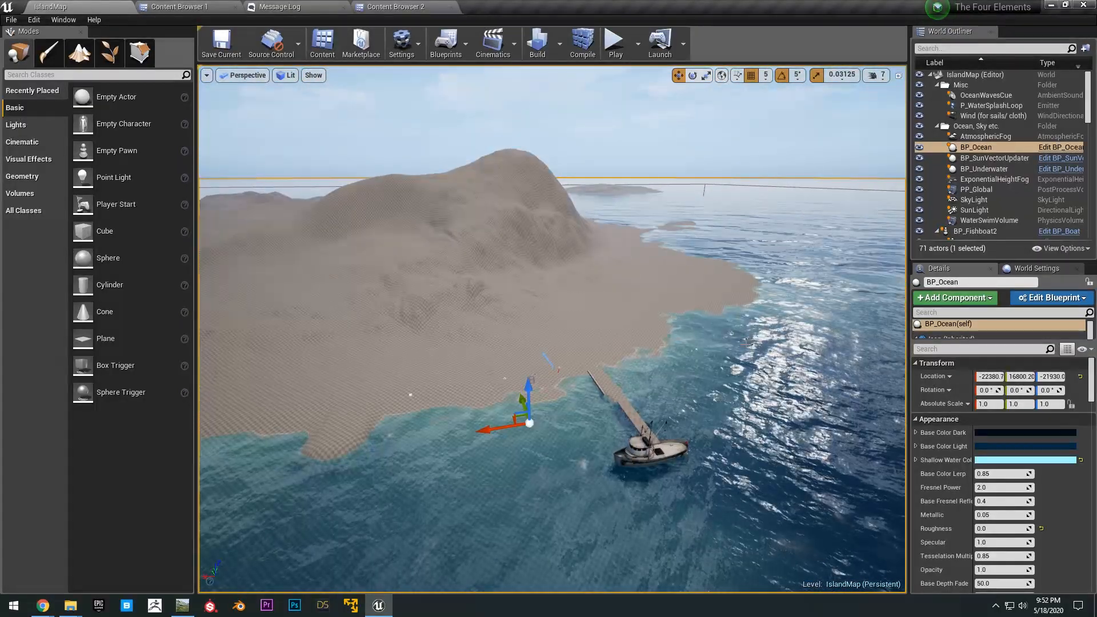
right_drag(719, 453, 725, 464)
right_drag(612, 328, 566, 331)
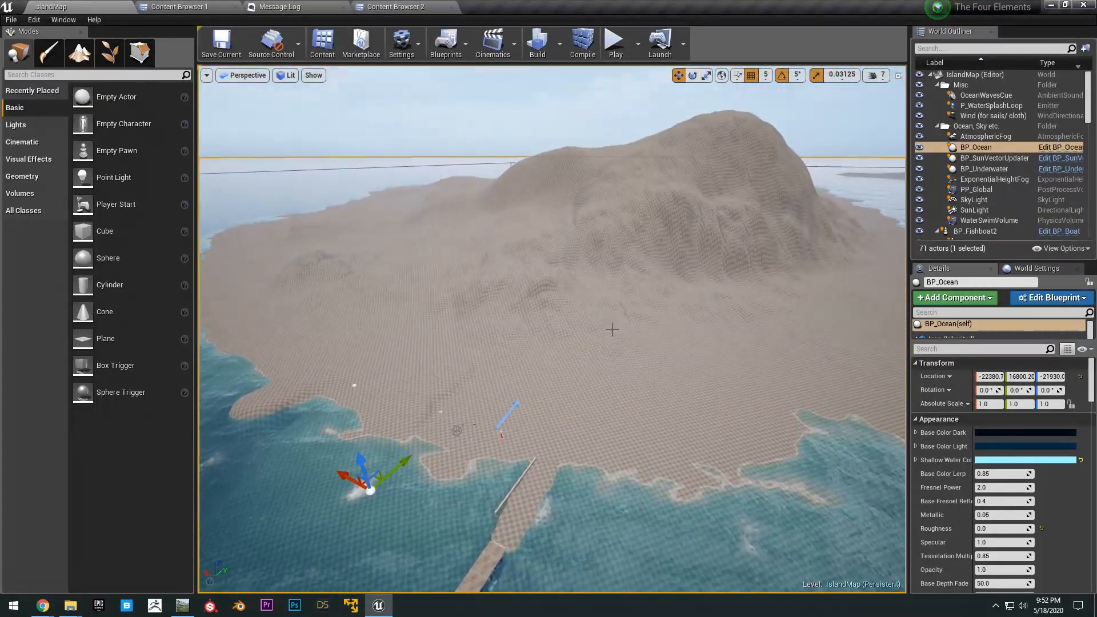
Delete the LandscapeIslands landscape from IslandMap and save the level
click(635, 331)
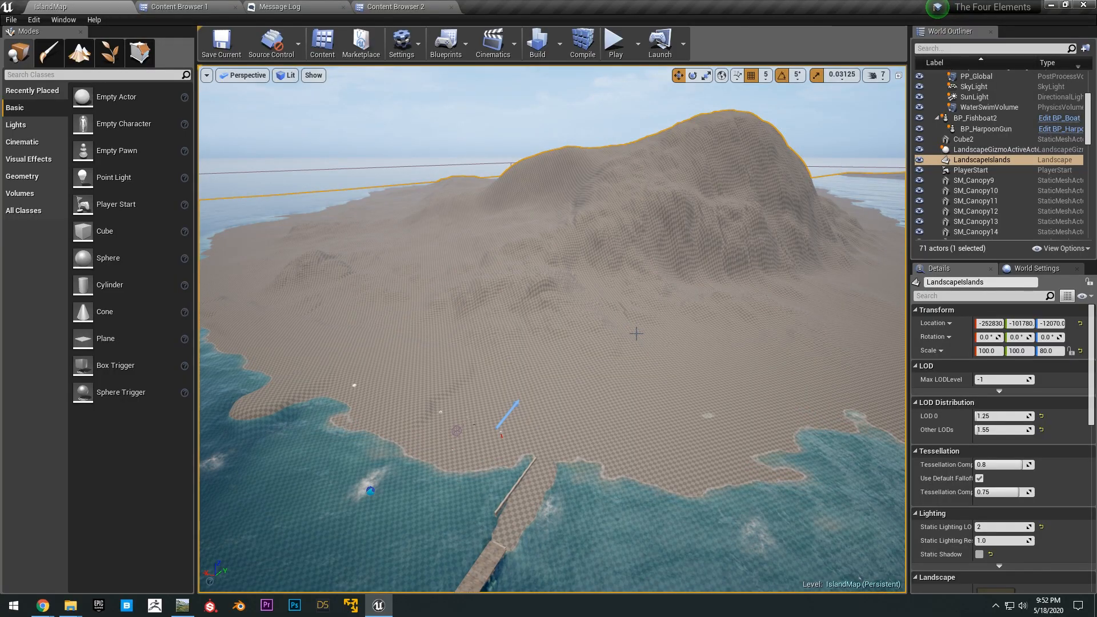
key(Delete)
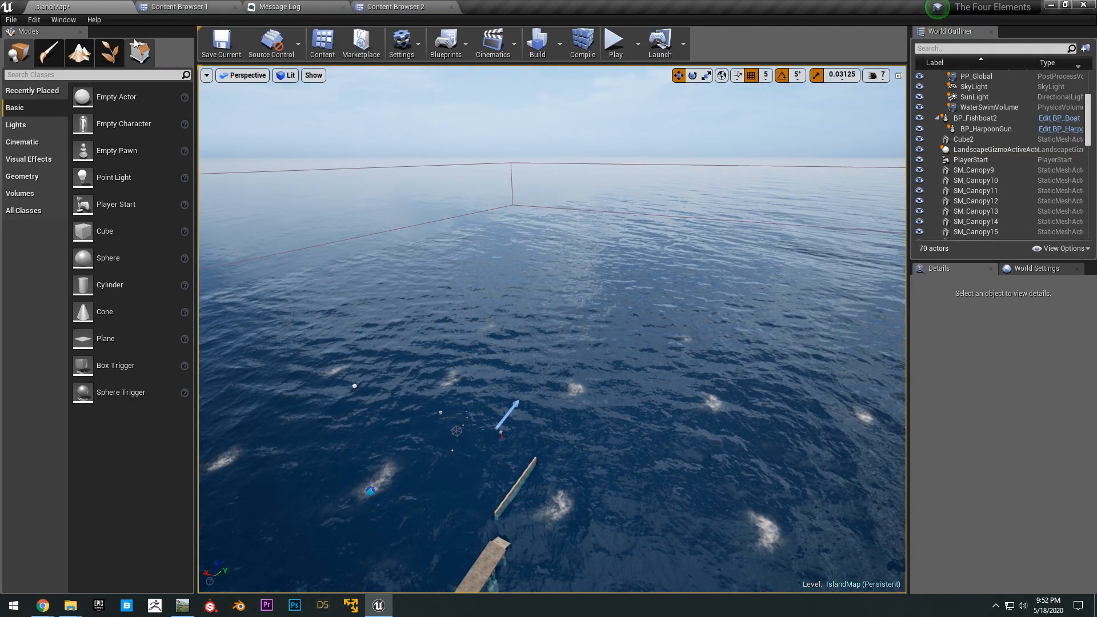
click(221, 43)
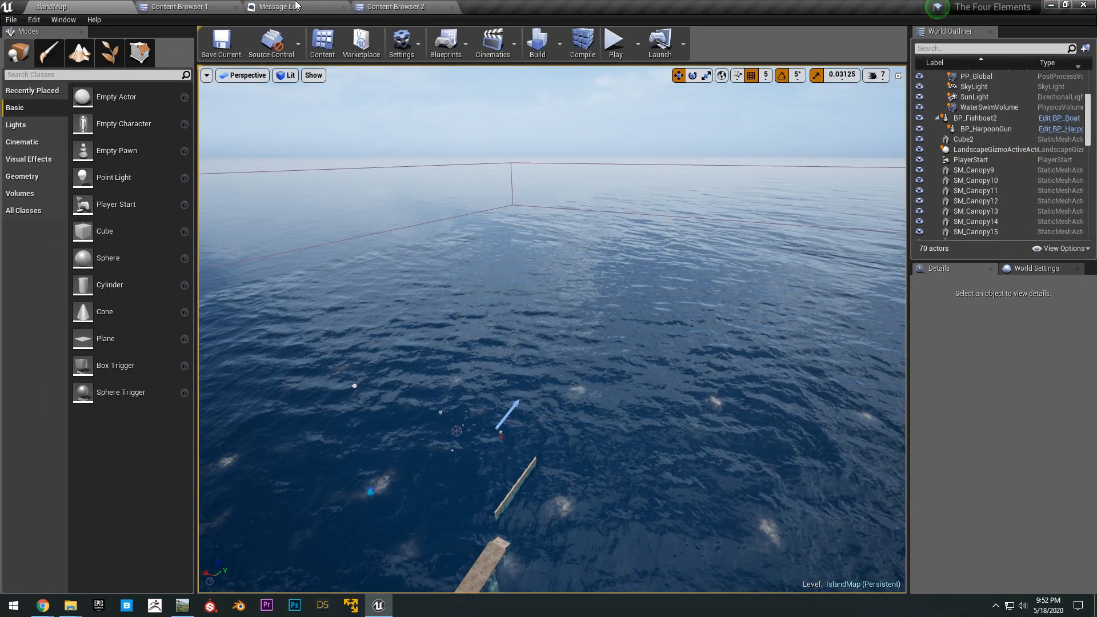
Open the IslandMap level from the Content/Maps folder, check its empty ocean, and return to that folder
click(182, 6)
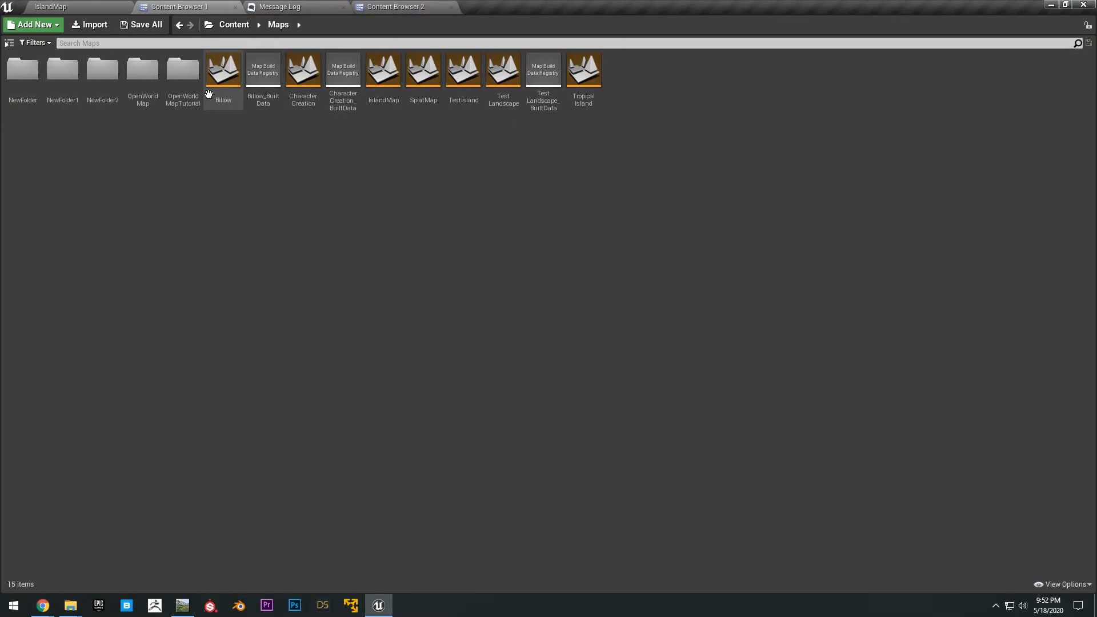
double_click(386, 106)
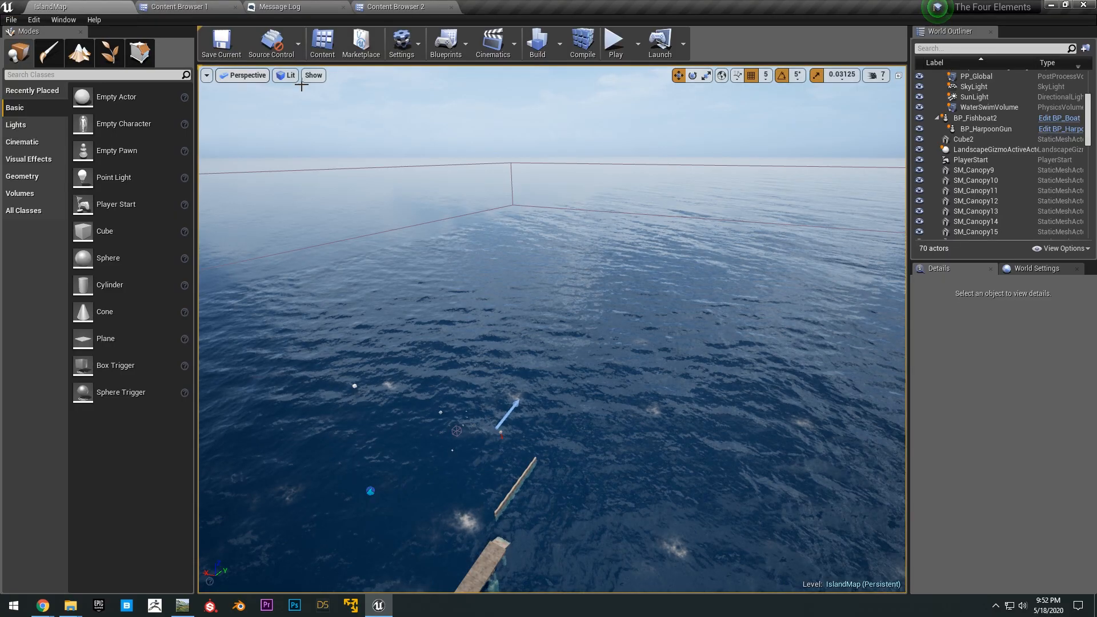
right_drag(303, 90, 303, 154)
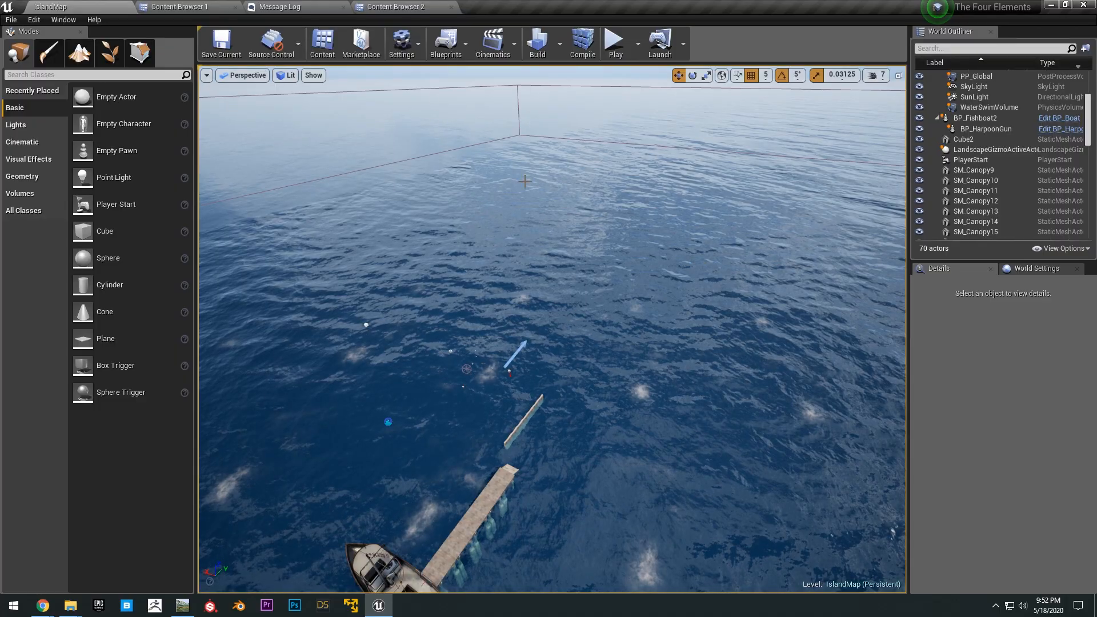
click(213, 7)
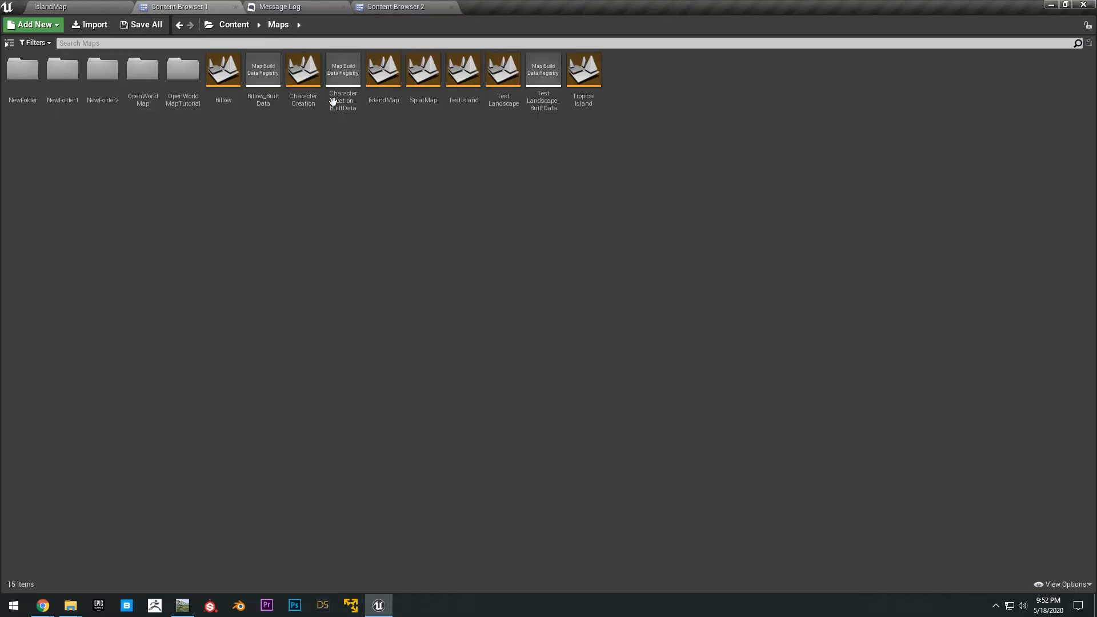
Duplicate the IslandMap level in the Maps folder and move the copy into the OpenWorldMapTutorial folder
click(80, 5)
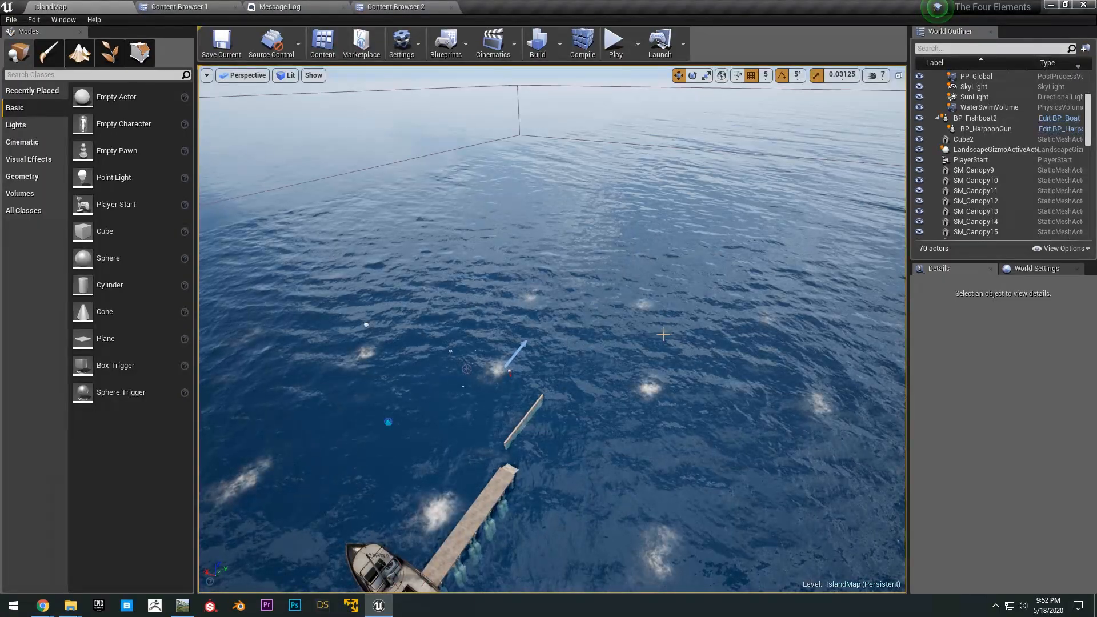
click(180, 6)
mouse_move(423, 69)
mouse_down()
mouse_move(445, 117)
mouse_move(420, 86)
mouse_up()
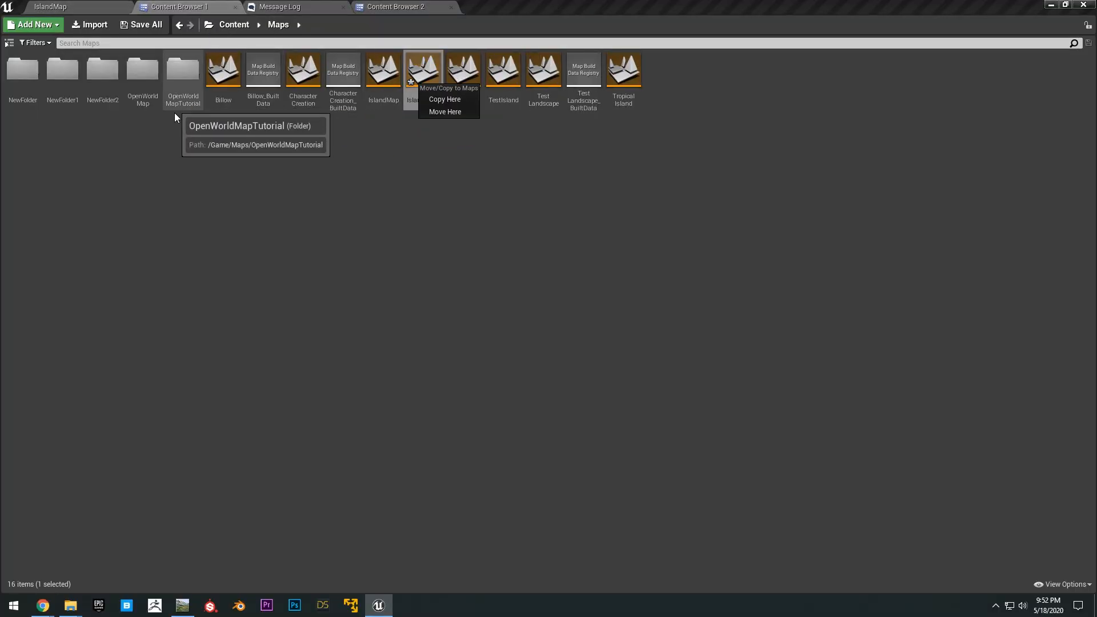
key(Escape)
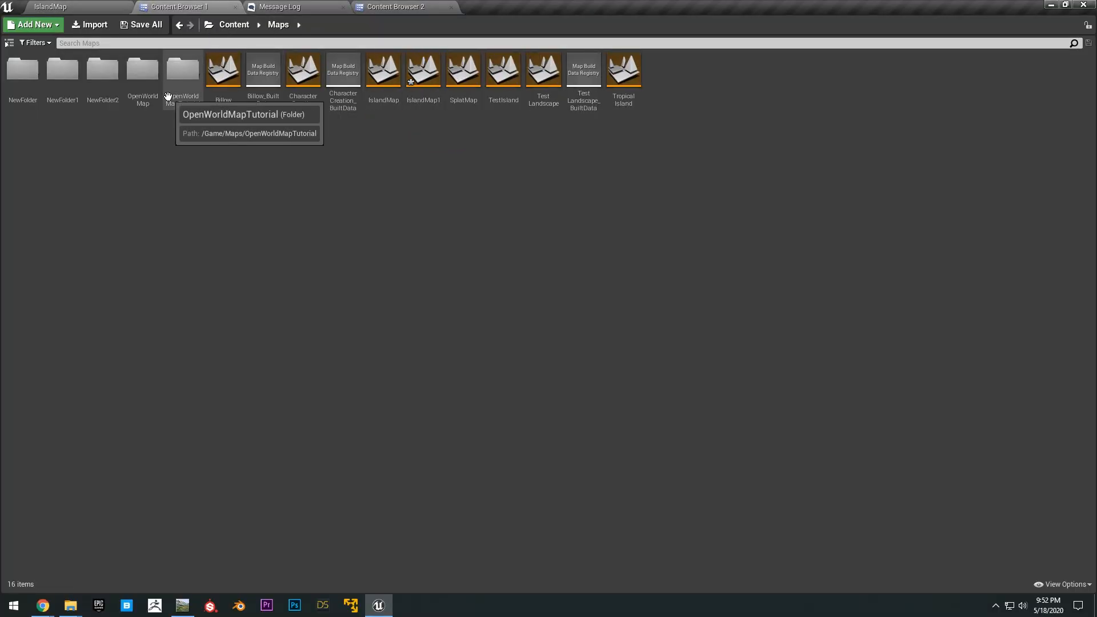
drag(423, 71, 185, 87)
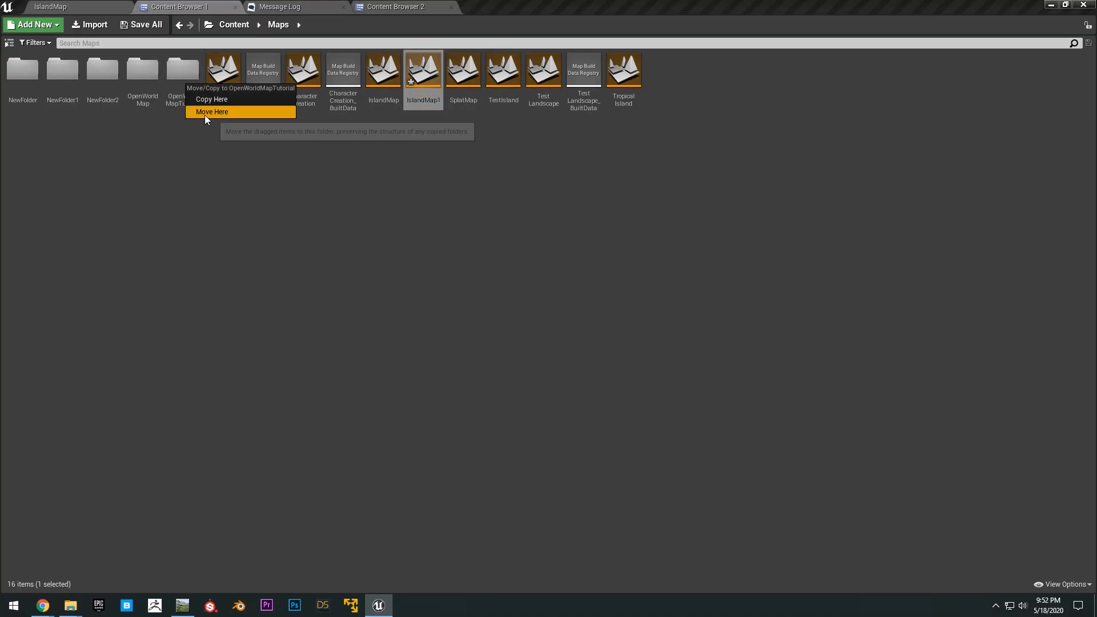
click(206, 112)
Open the IslandMap1 level from the OpenWorldMapTutorial folder and look over its ocean
click(191, 88)
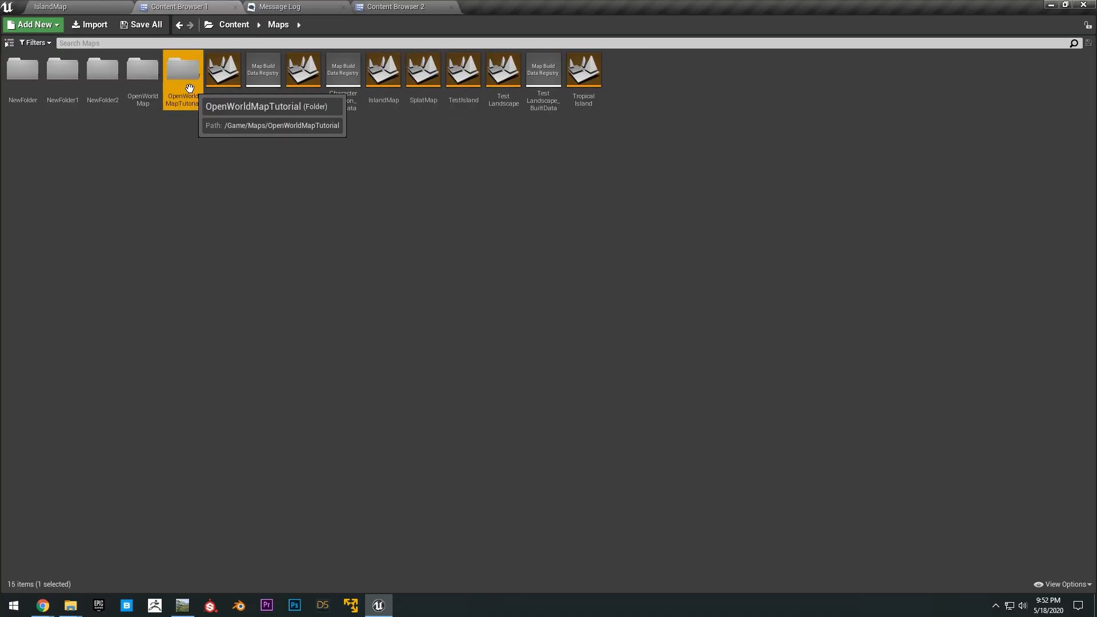
double_click(191, 88)
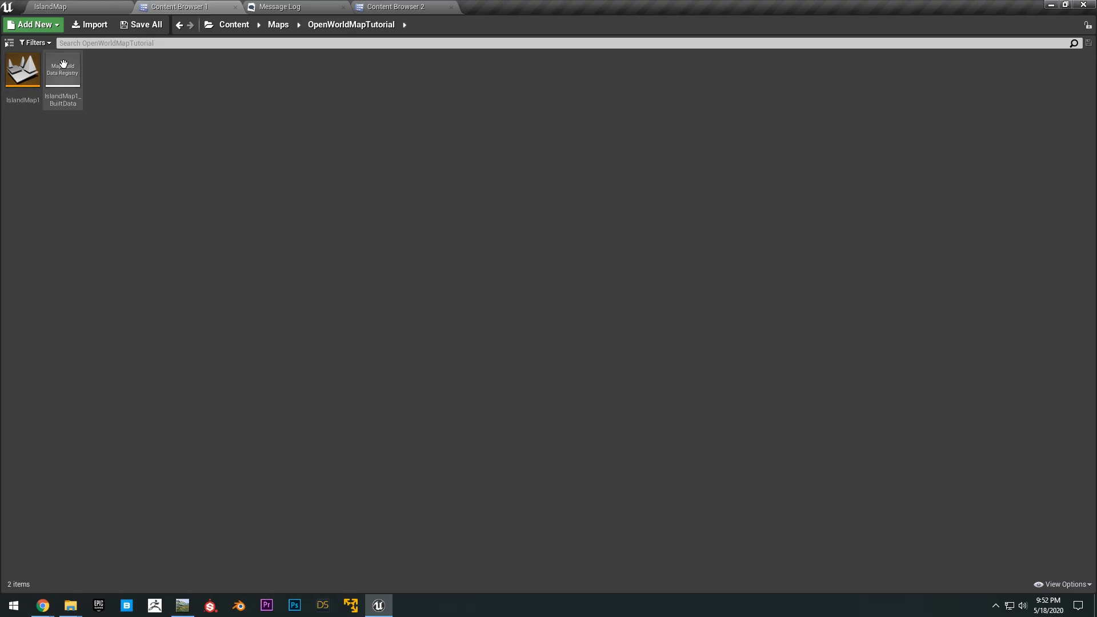
double_click(23, 87)
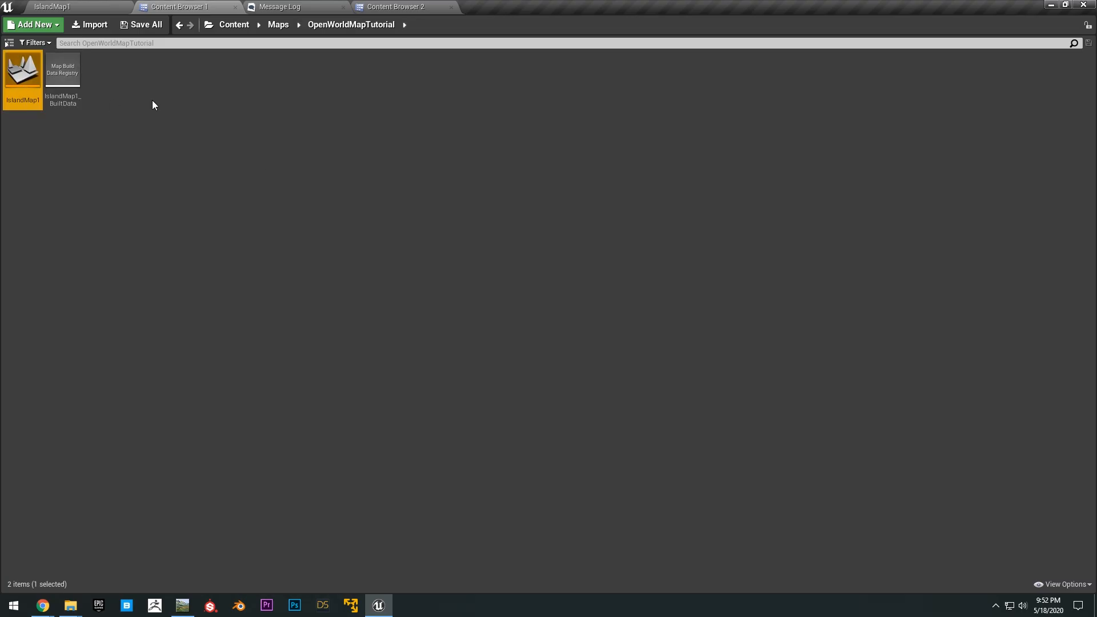
click(80, 7)
right_drag(552, 329, 552, 274)
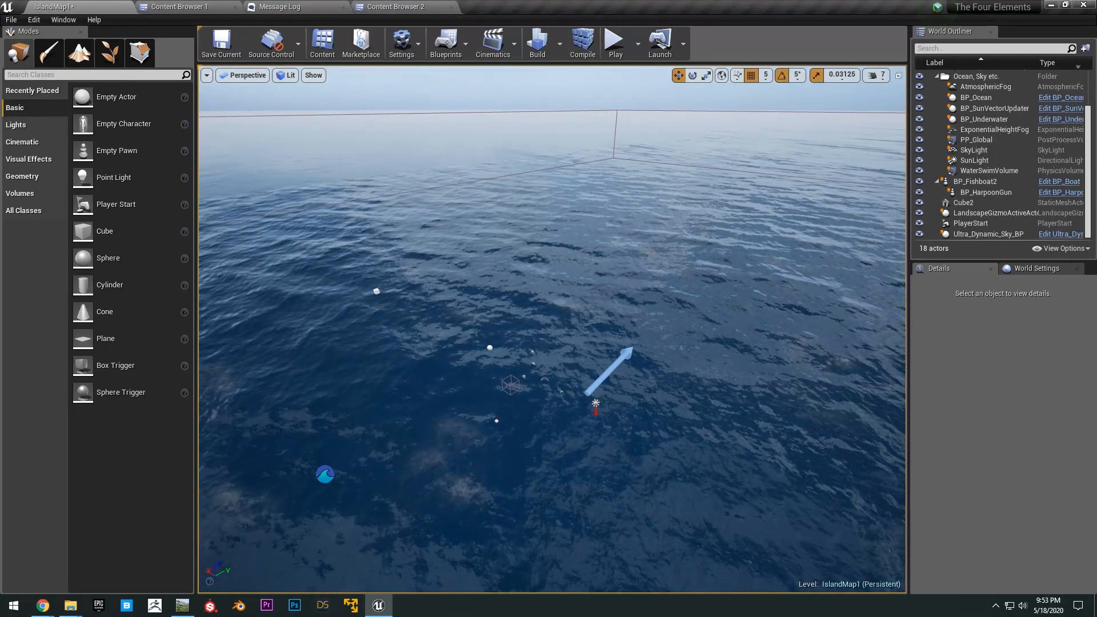
click(204, 6)
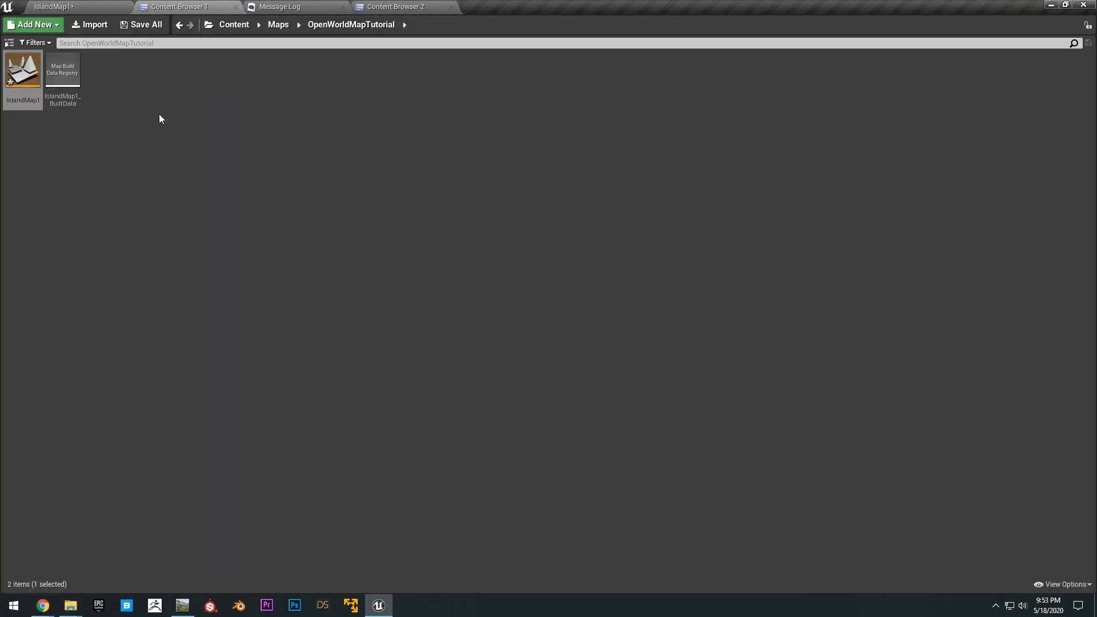
click(105, 6)
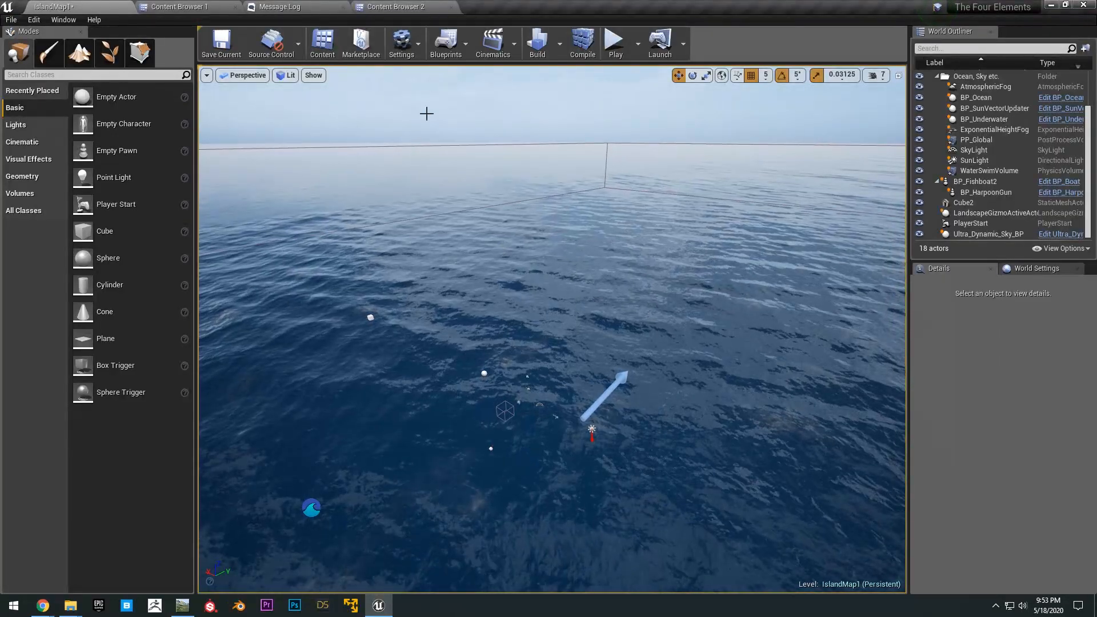
Create a material named 4LayerLandscapeMat in the OpenWorldMapTutorial folder and open it for editing
click(189, 7)
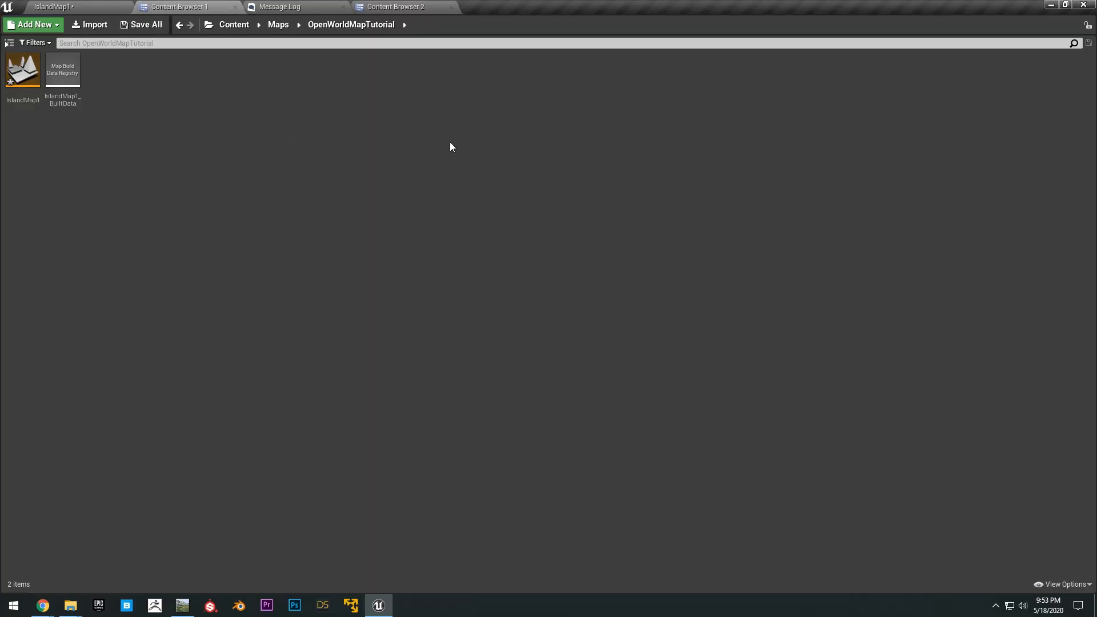
right_click(443, 141)
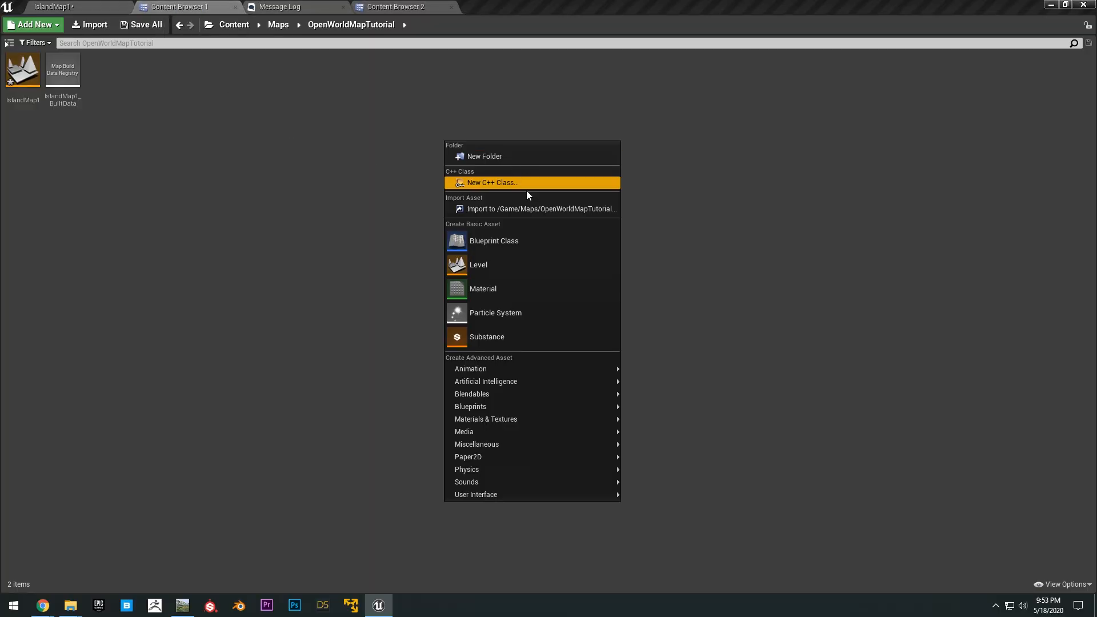
click(498, 289)
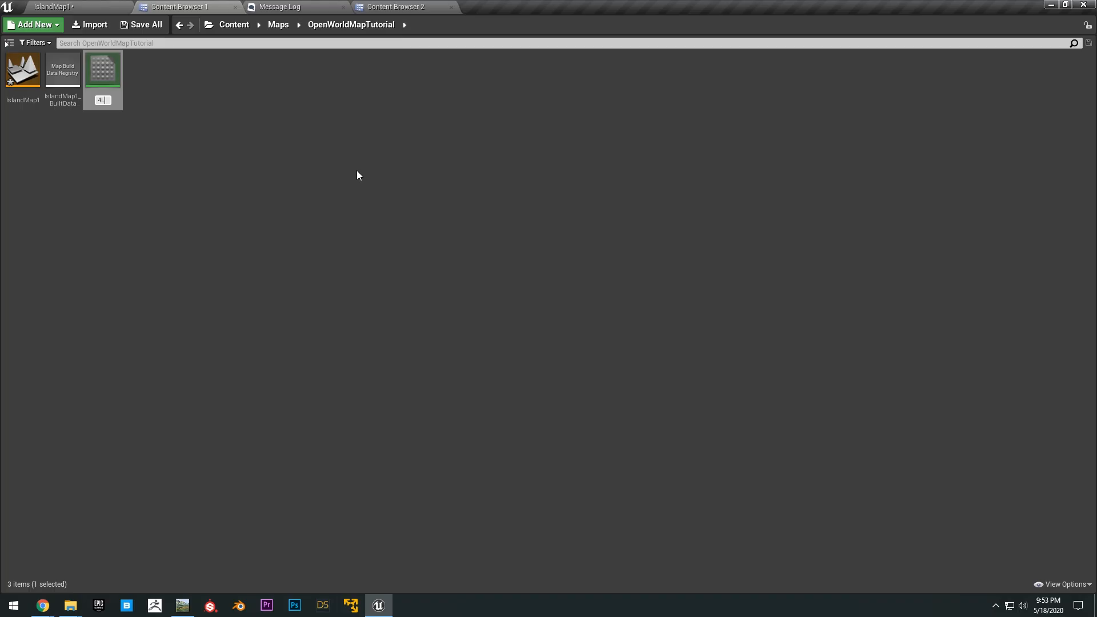
text(4LayerLandscapeMat)
key(Return)
key(Return)
Add a Landscape Layer Blend node with four layers and connect its output to the material's Base Color
right_click(493, 206)
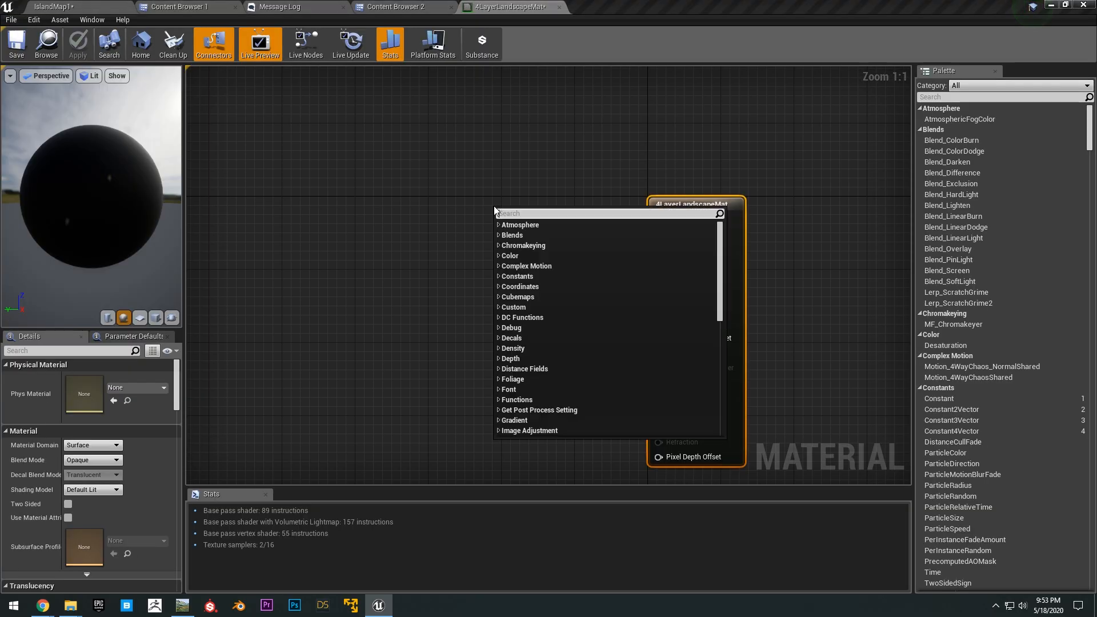
text(landscapelayer)
key(Return)
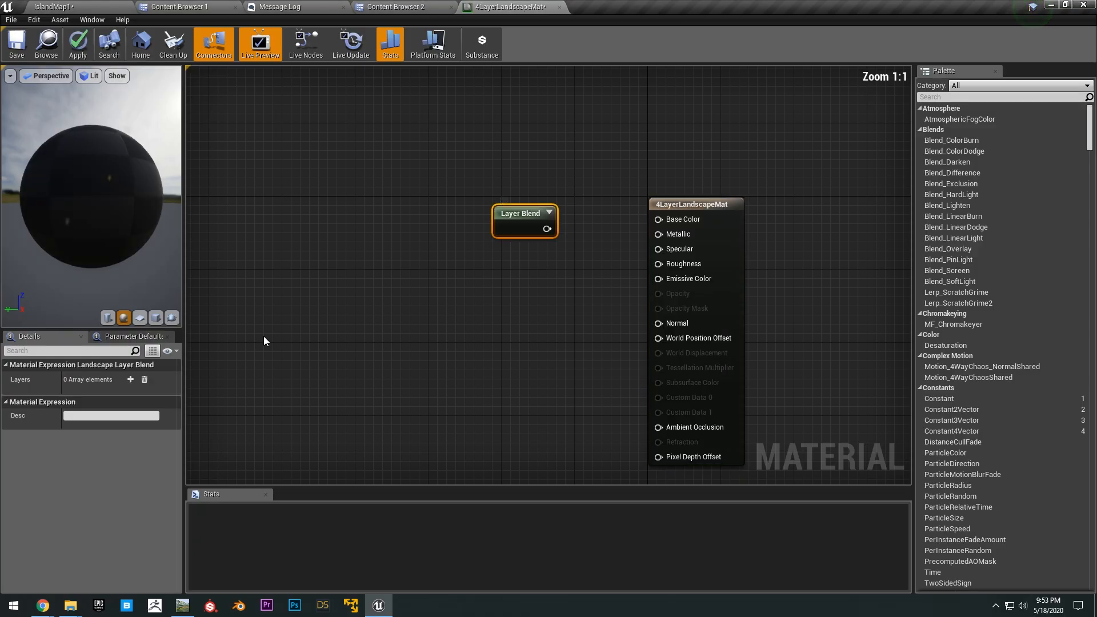
click(130, 380)
click(130, 380)
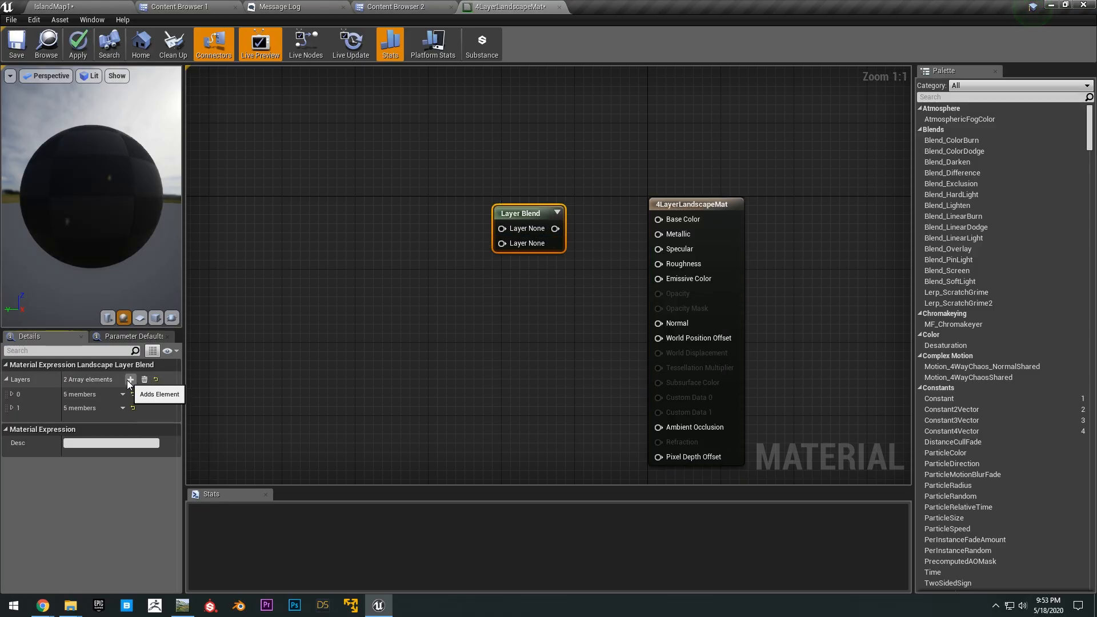
click(130, 379)
click(130, 379)
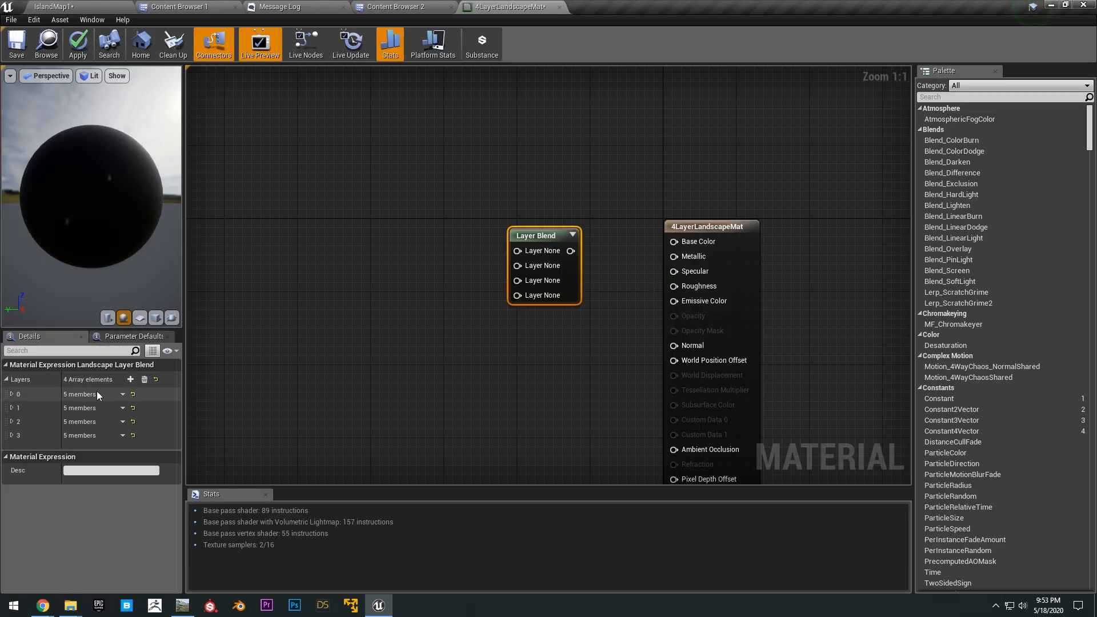
drag(570, 250, 688, 245)
right_drag(610, 355, 683, 364)
Name the Layer Blend node's first layer Rock and set its blend type to LB Alpha Blend
click(11, 394)
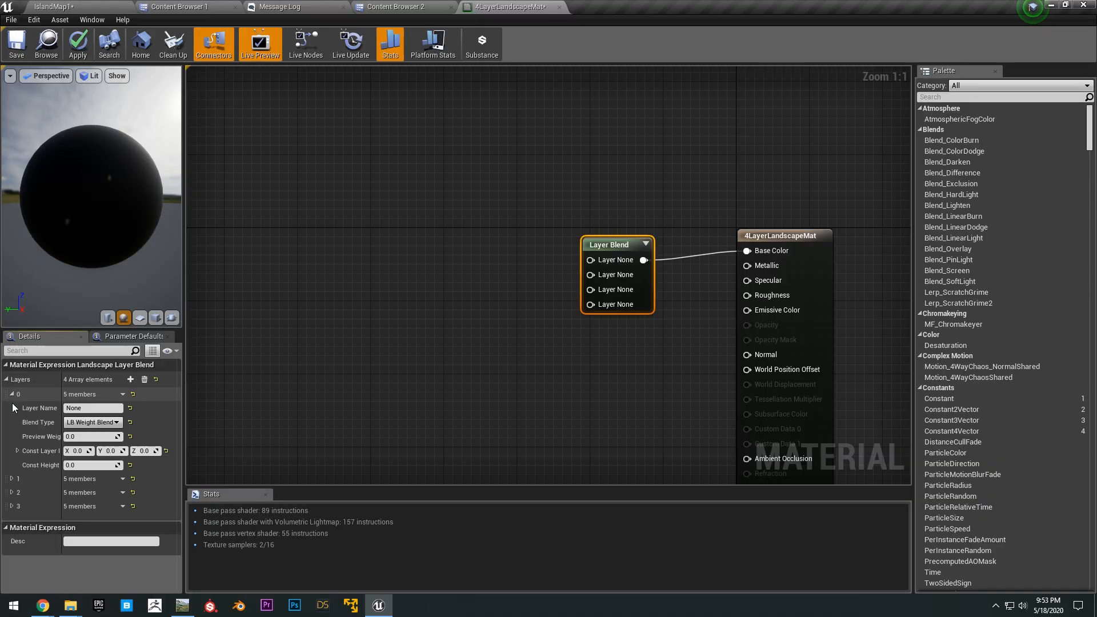
click(12, 478)
scroll(23, 514, down, 1)
click(12, 530)
scroll(58, 468, up, 1)
click(97, 408)
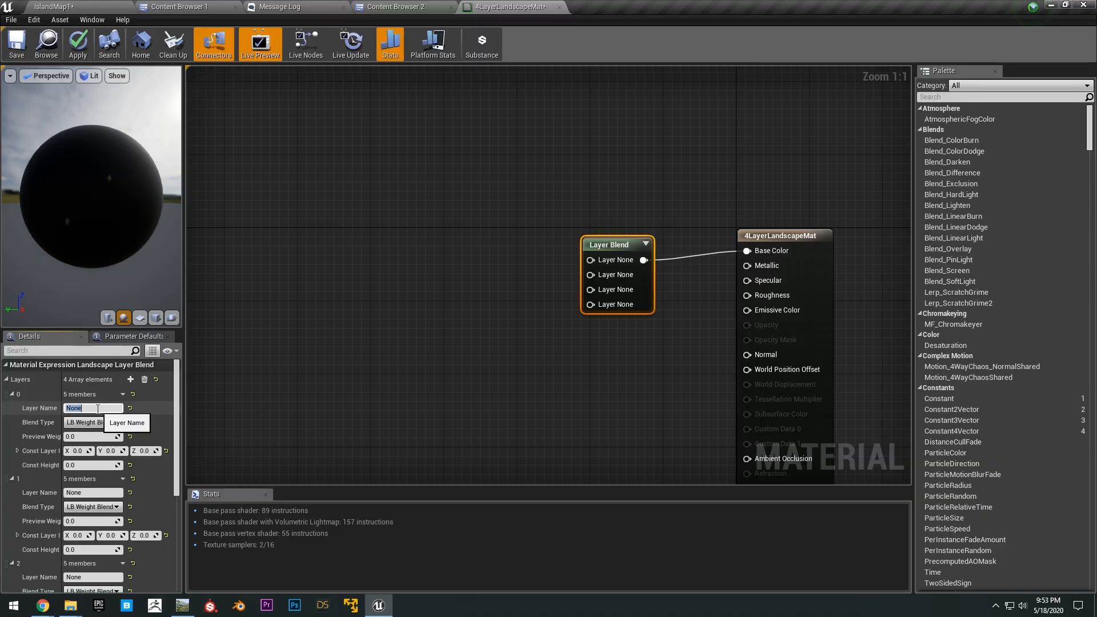
click(91, 422)
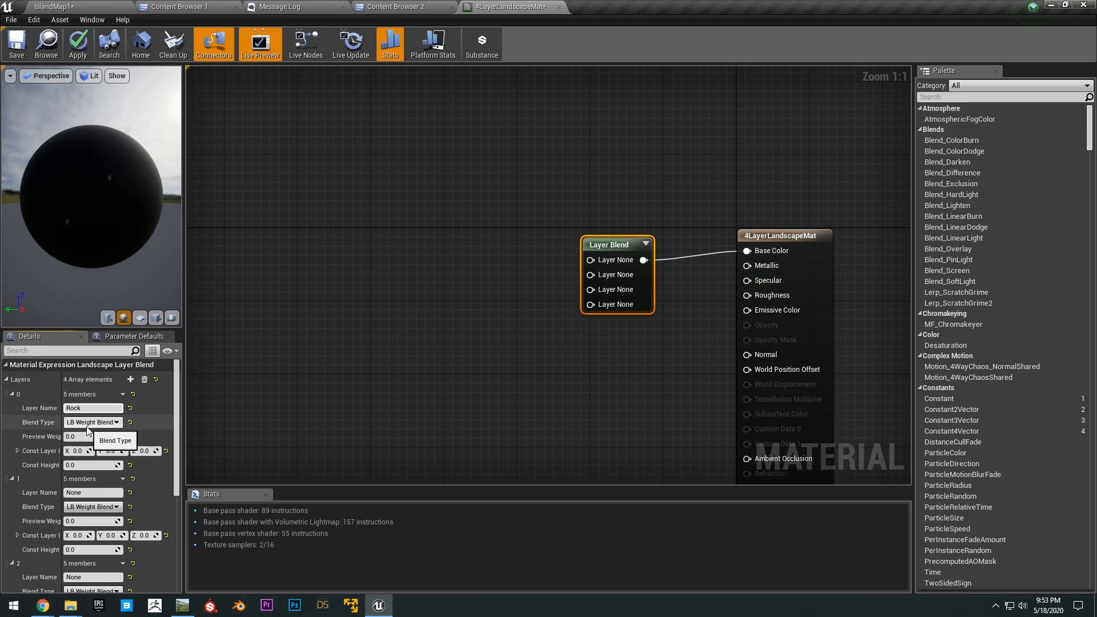
click(74, 439)
scroll(75, 446, down, 1)
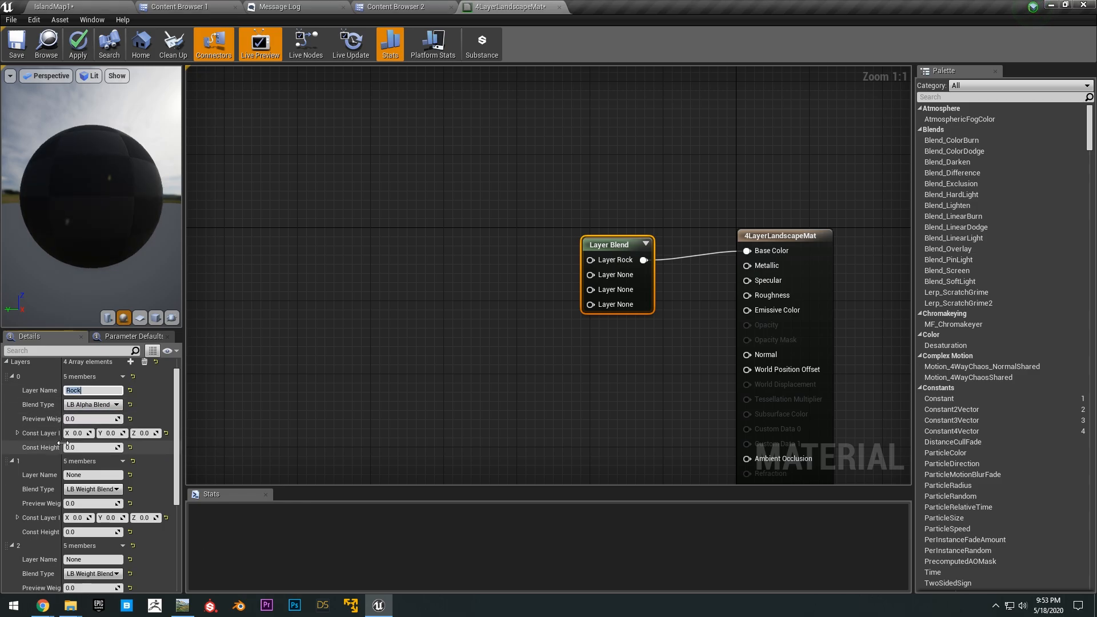
Name the remaining three Layer Blend layers LightGrass, DarkGrass and Sand
click(91, 474)
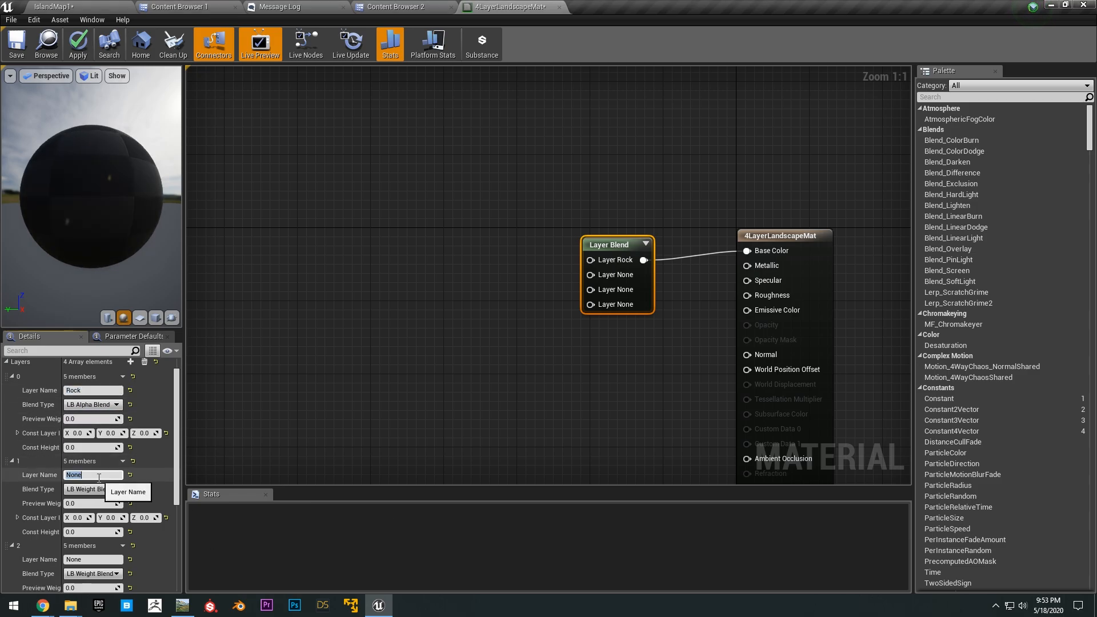
text(LightGrass)
key(Return)
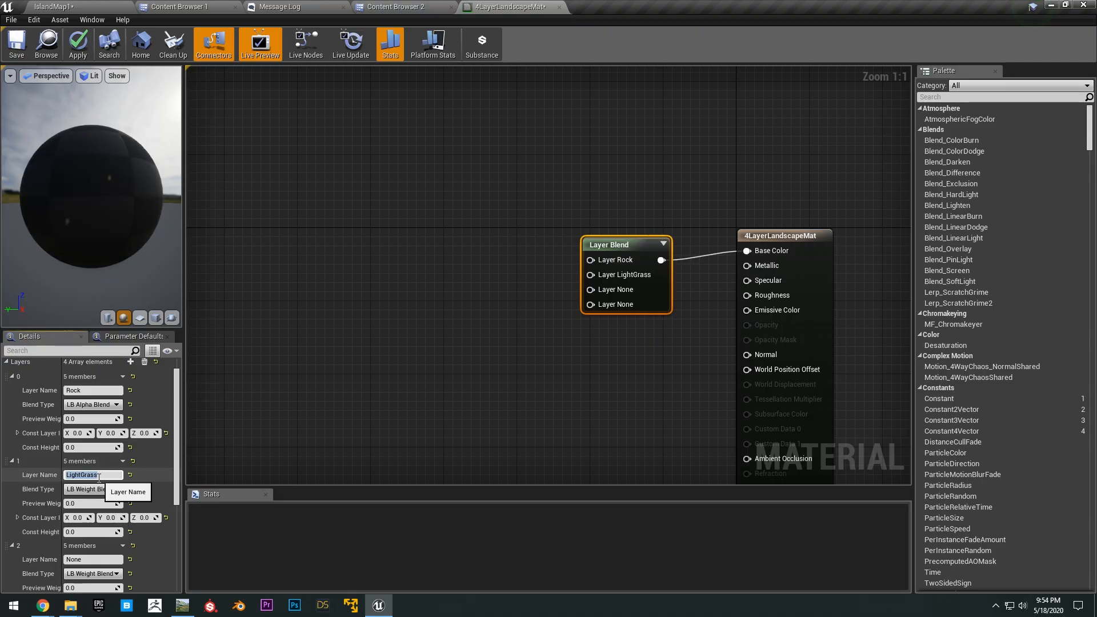
scroll(95, 486, down, 2)
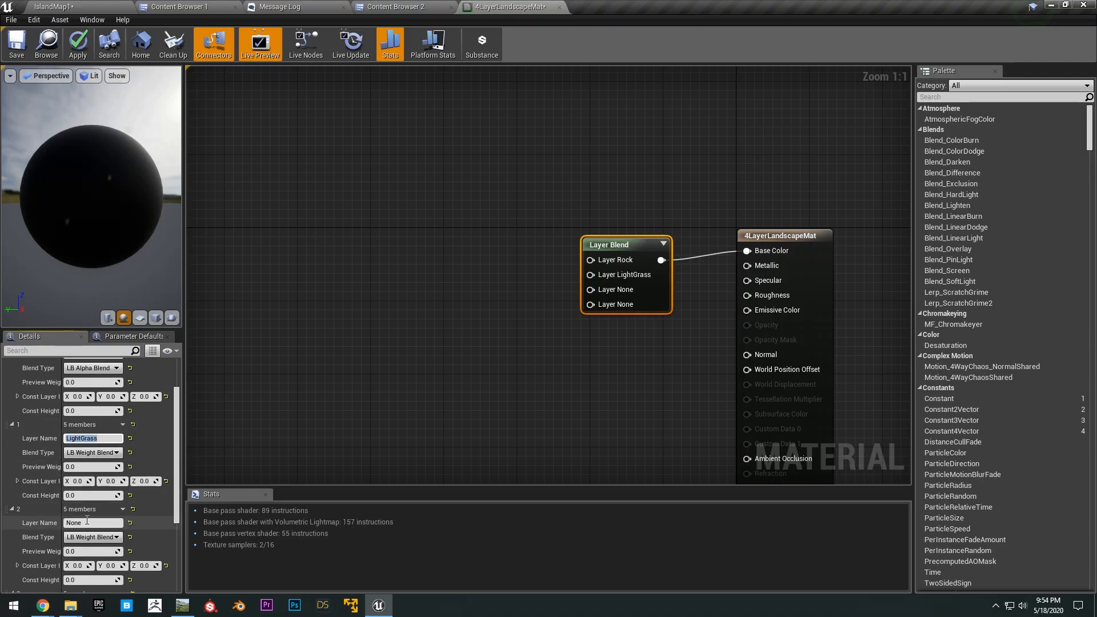
click(85, 523)
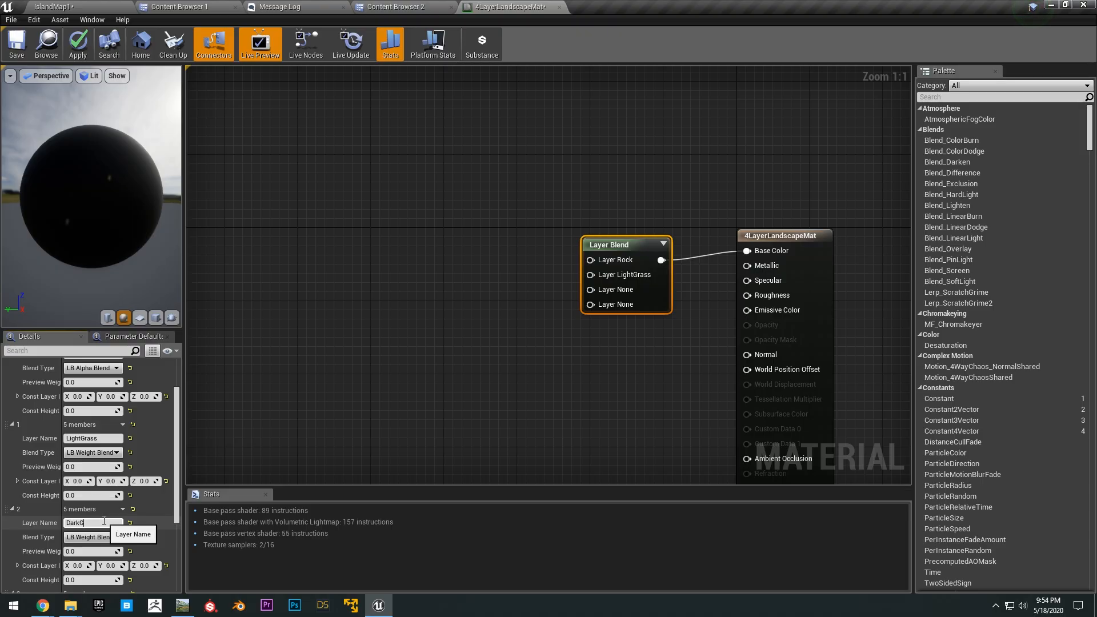
text(DarkGrass)
key(Return)
scroll(93, 524, down, 4)
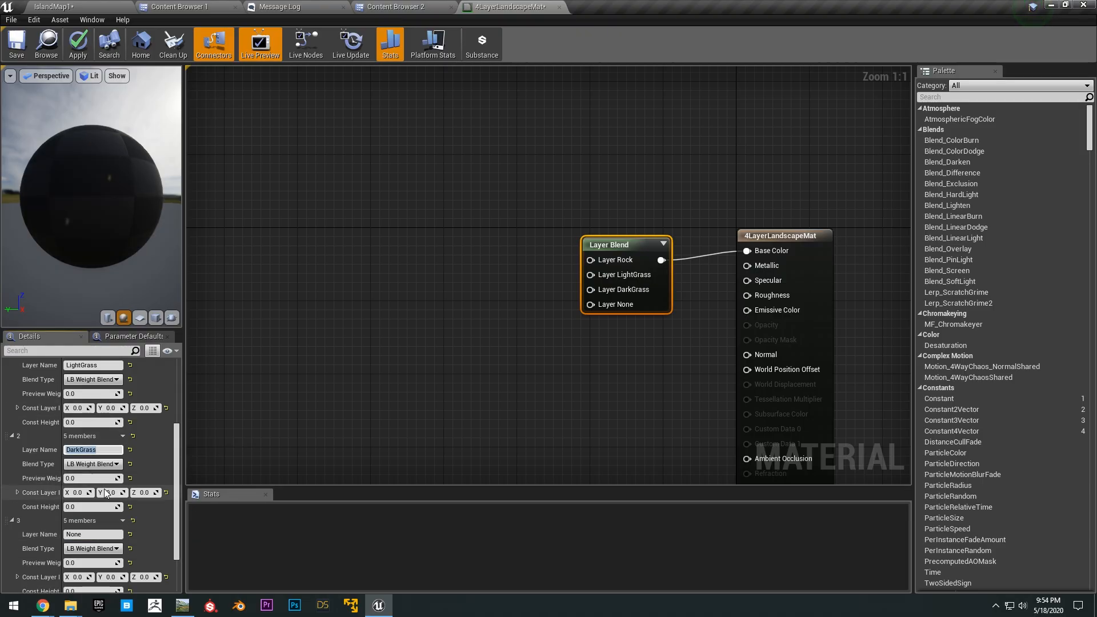
scroll(94, 524, down, 1)
click(96, 516)
text(Sand)
key(Return)
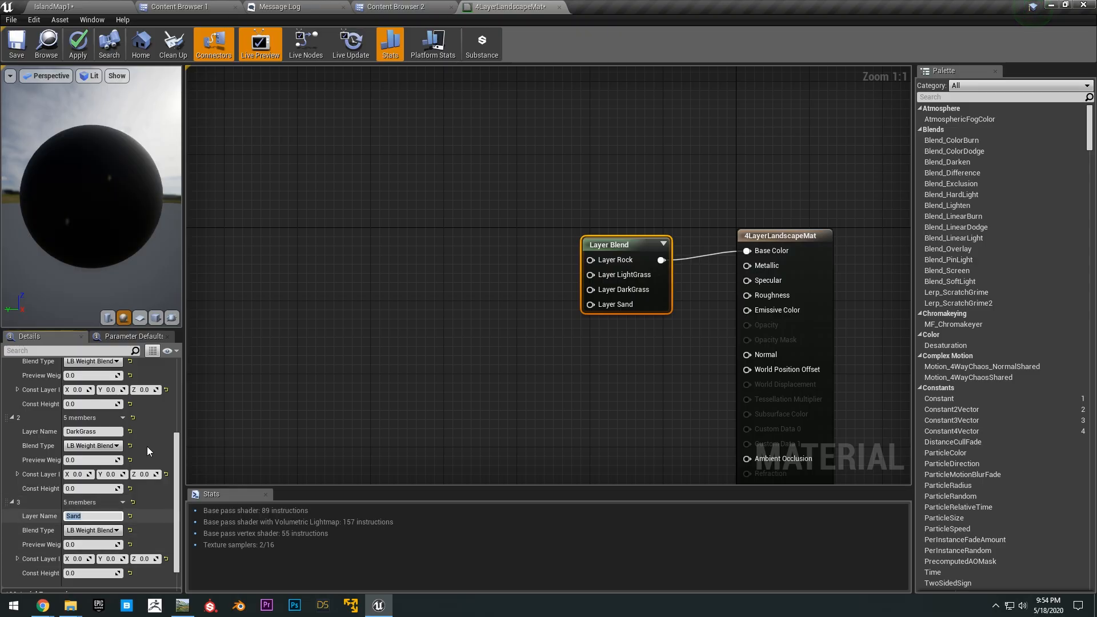
Duplicate the Layer Blend node below the original, connect the copy to Normal, and move the material node slightly away
right_drag(348, 306, 460, 237)
right_drag(500, 274, 451, 286)
scroll(650, 283, down, 3)
right_drag(649, 283, 567, 299)
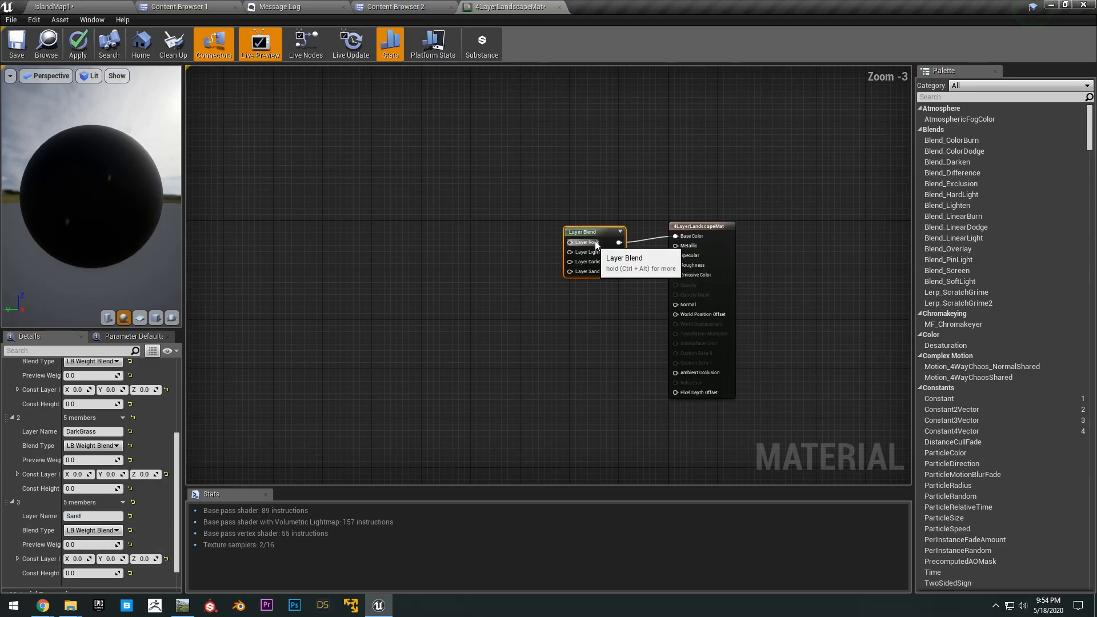
click(563, 321)
key(ctrl+v)
drag(612, 329, 692, 306)
drag(715, 225, 733, 225)
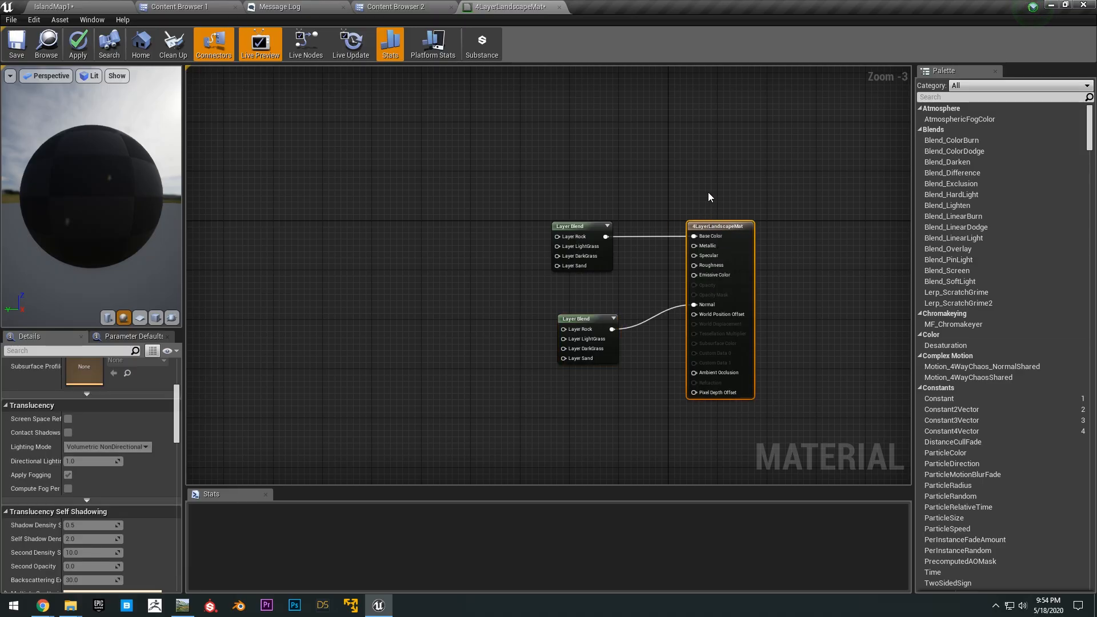
Add separate Constant nodes for Metallic, Specular and Roughness, and set the Roughness constant to 0.3
scroll(707, 193, up, 3)
drag(704, 261, 622, 256)
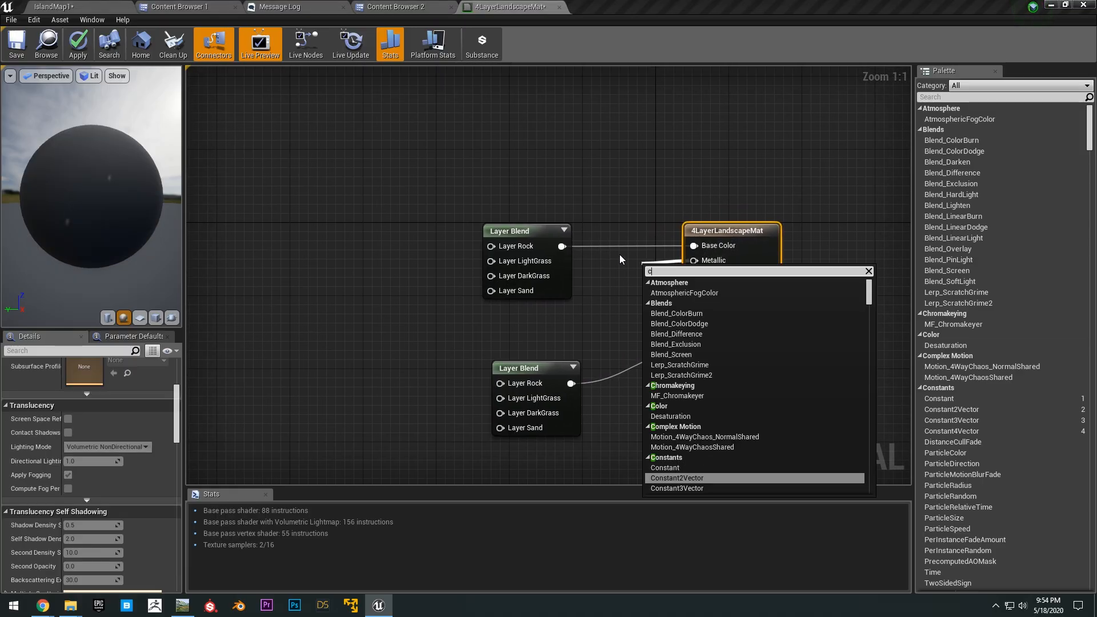
key(Escape)
click(619, 259)
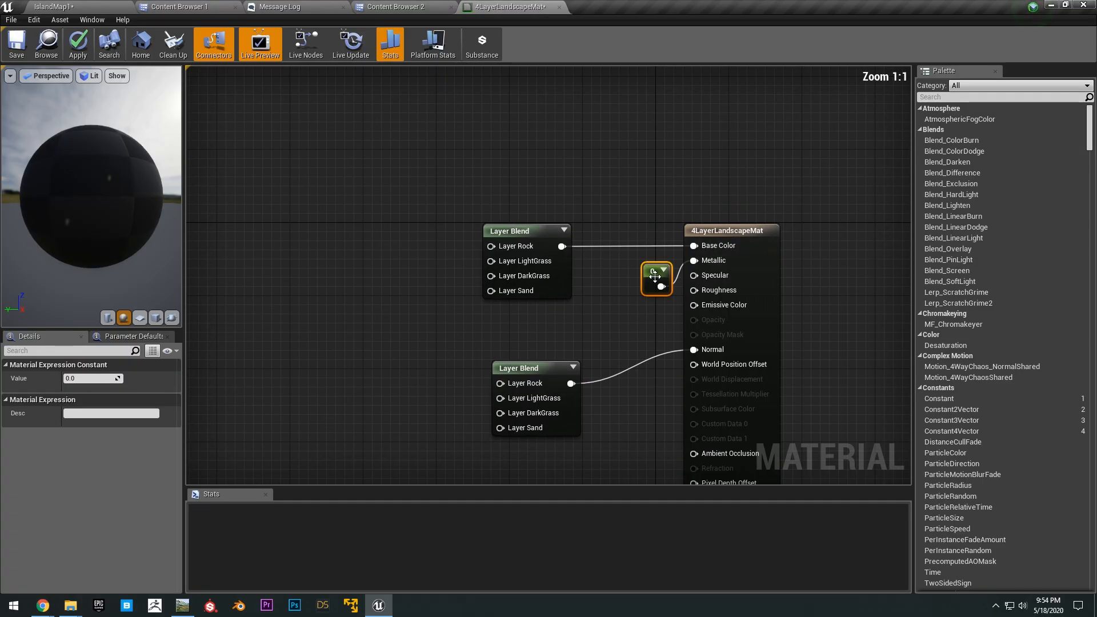
click(632, 294)
drag(647, 310, 694, 275)
click(633, 331)
drag(647, 346, 693, 289)
click(102, 377)
text(0.3)
key(Return)
Bring the T_Sand_D and T_SandDunes_N textures from the Ocean Textures folder into the material graph
right_drag(418, 283, 538, 249)
click(613, 368)
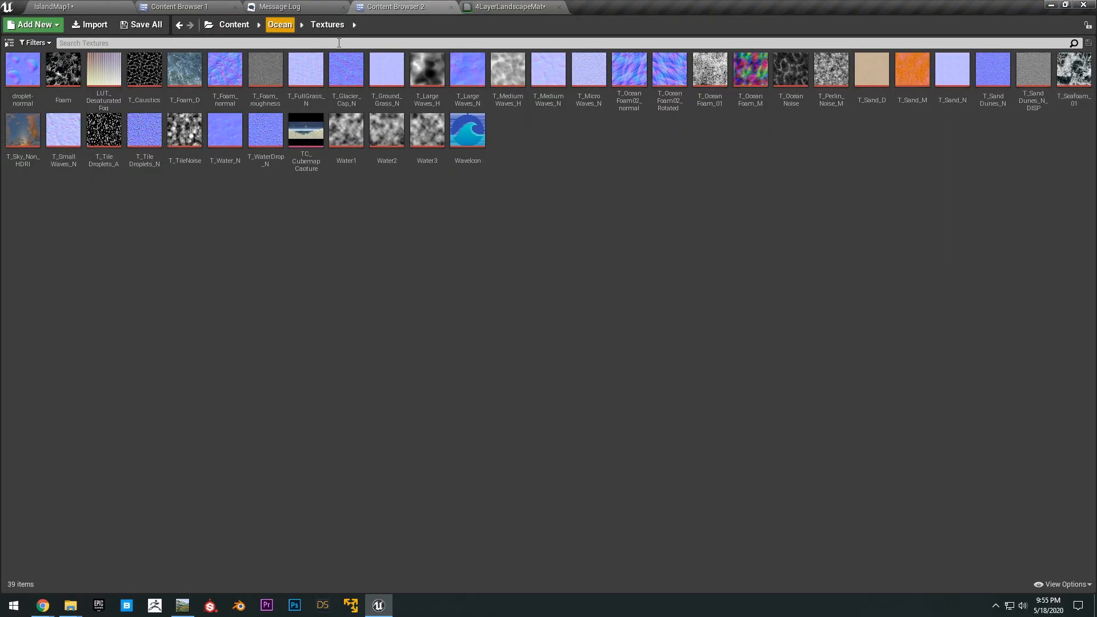
key(alt+Tab)
key(super+Down)
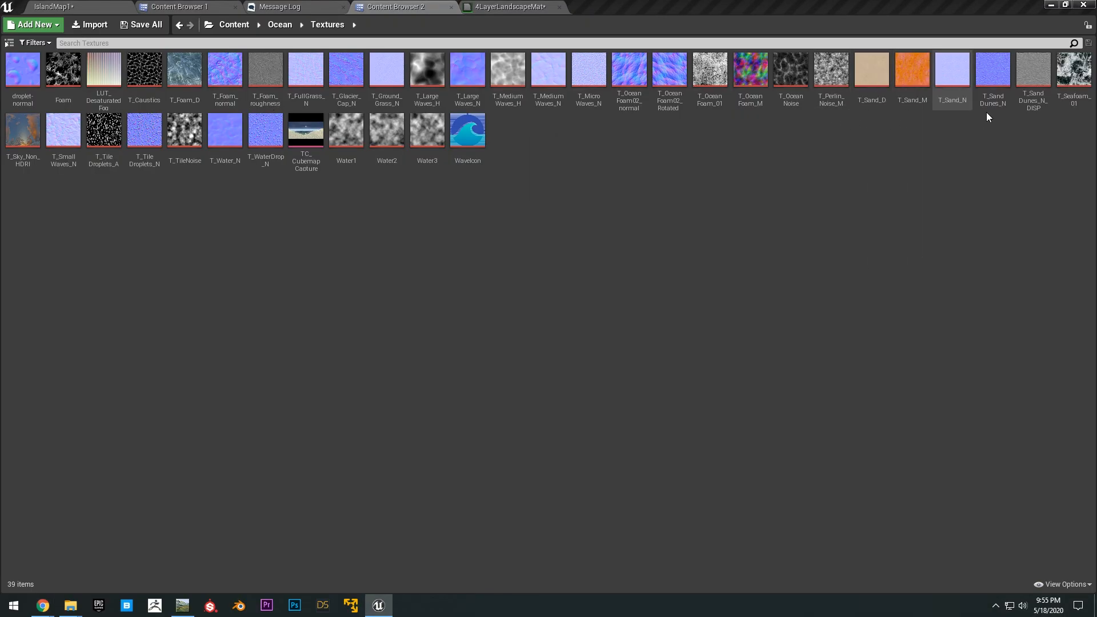
click(992, 91)
click(871, 85)
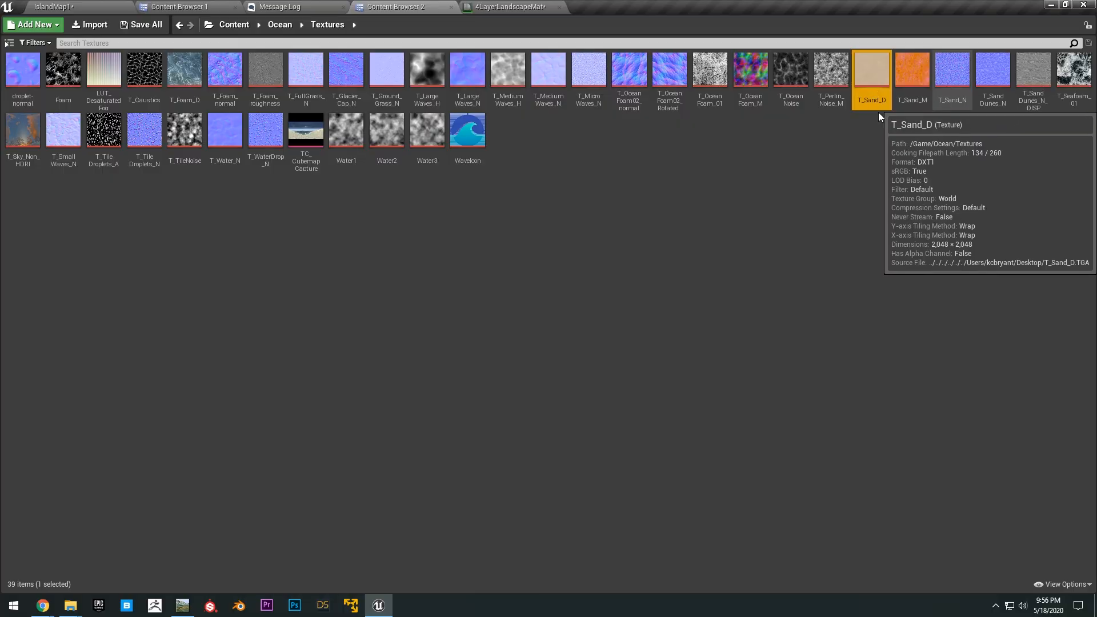
ctrl+click(1003, 98)
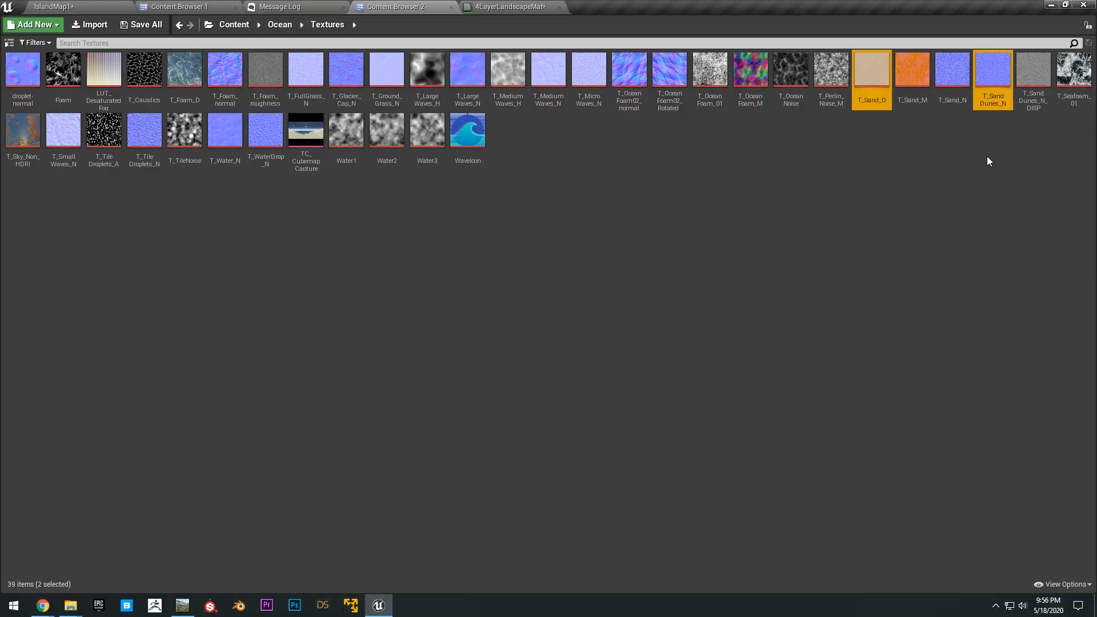
drag(992, 72, 504, 249)
Arrange the two sand textures and connect colour and normal to the Layer Sand inputs of their matching Layer Blend nodes
right_drag(563, 368, 637, 309)
drag(637, 310, 612, 441)
drag(597, 281, 568, 296)
scroll(612, 301, down, 2)
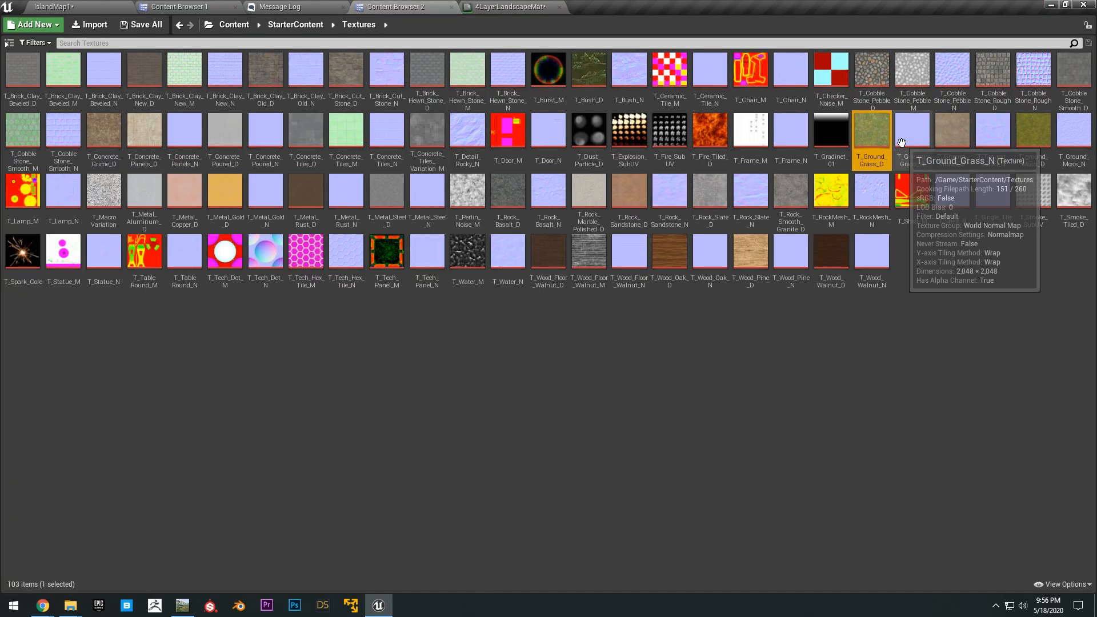
Add the ground grass and rock basalt colour and normal textures from the StarterContent Textures folder to the material graph
ctrl+click(895, 144)
ctrl+click(507, 207)
ctrl+click(540, 200)
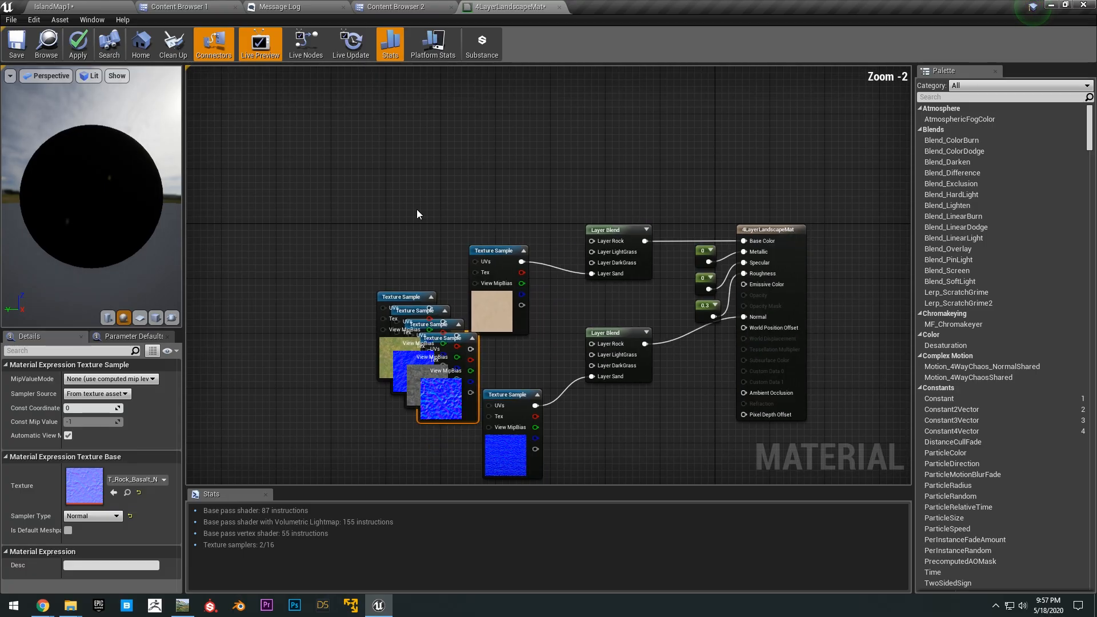
Spread the two Layer Blend nodes apart vertically, moving each one together with its connected sand texture
drag(433, 177, 521, 245)
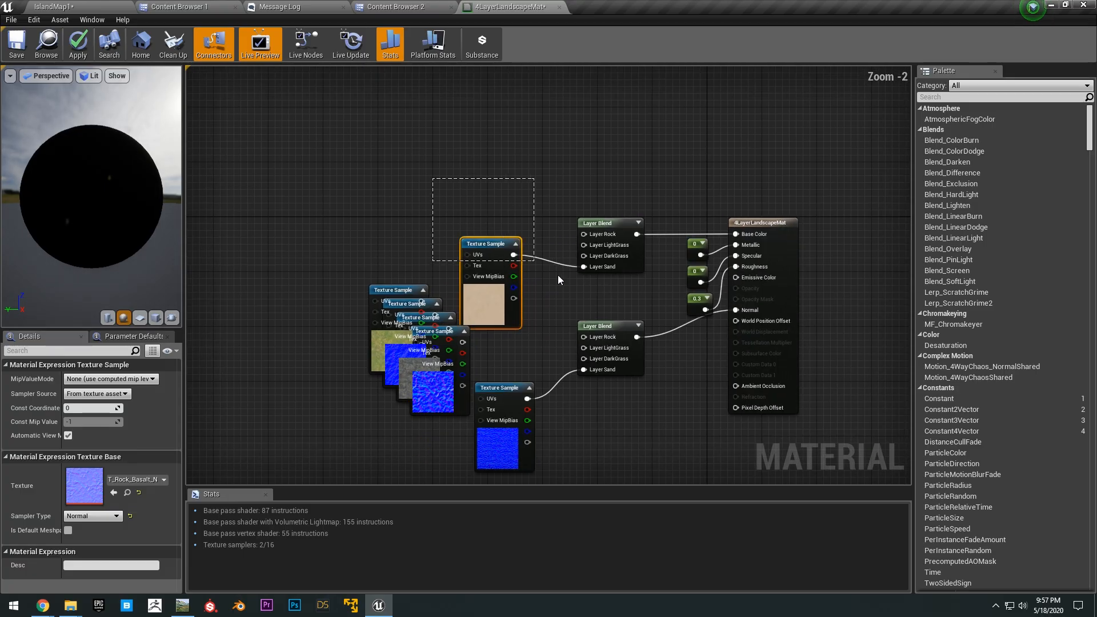
drag(600, 234, 578, 181)
right_drag(494, 325, 506, 231)
drag(506, 231, 643, 320)
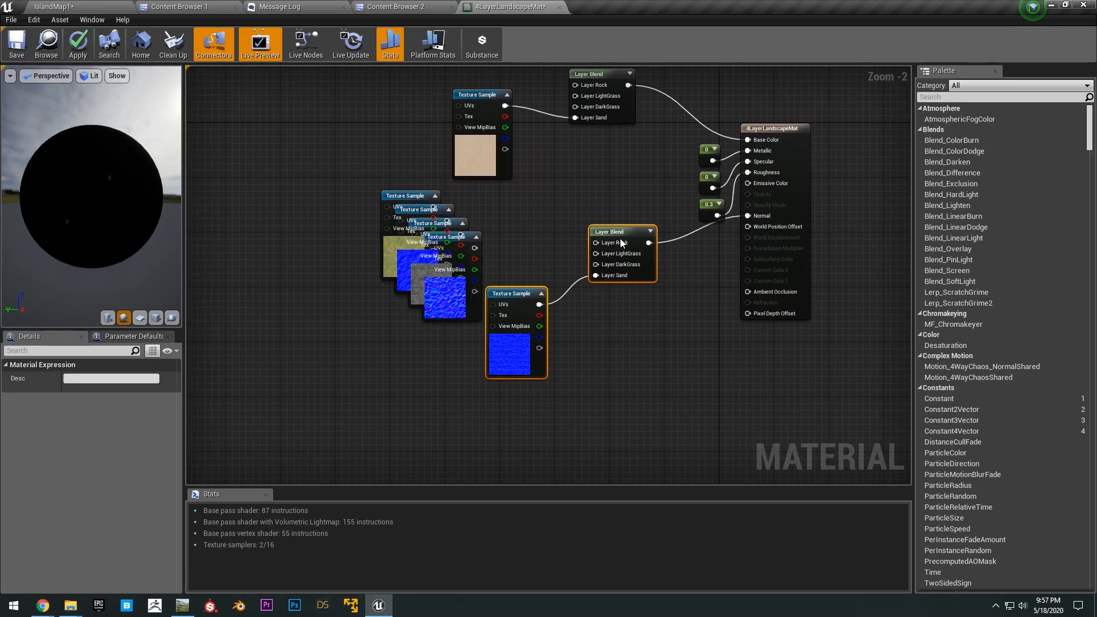
drag(633, 237, 597, 312)
click(605, 266)
Separate the stacked basalt and grass textures, placing colour maps near the upper blend and normal maps near the lower one
right_drag(495, 319, 591, 328)
drag(537, 313, 463, 436)
right_drag(535, 337, 559, 303)
right_drag(568, 272, 588, 354)
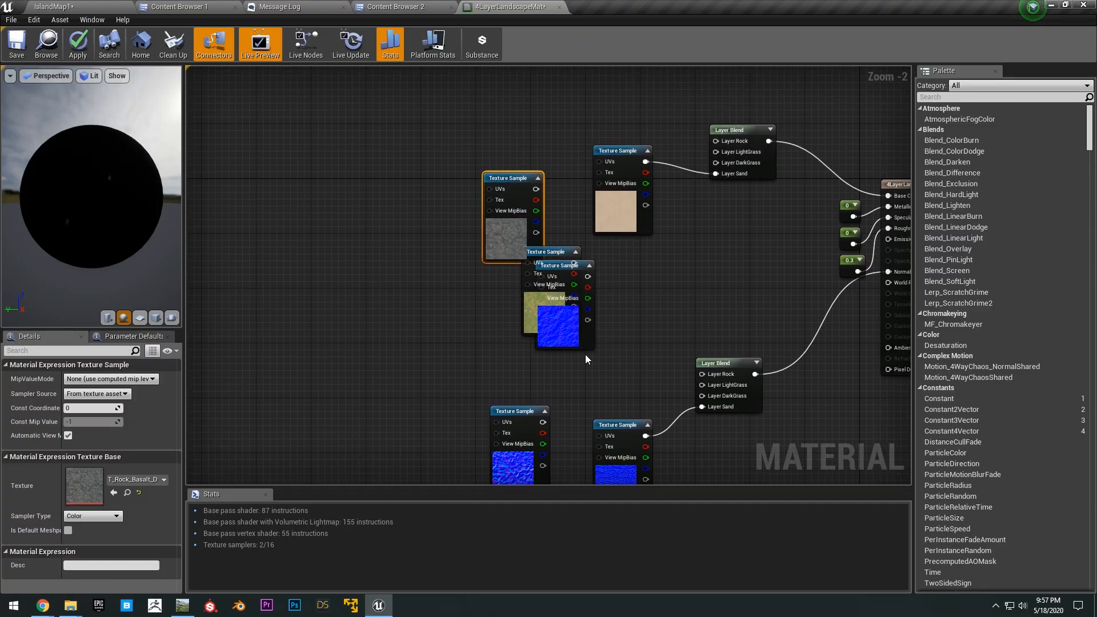
drag(568, 333, 448, 431)
drag(539, 308, 417, 177)
right_drag(547, 192, 526, 284)
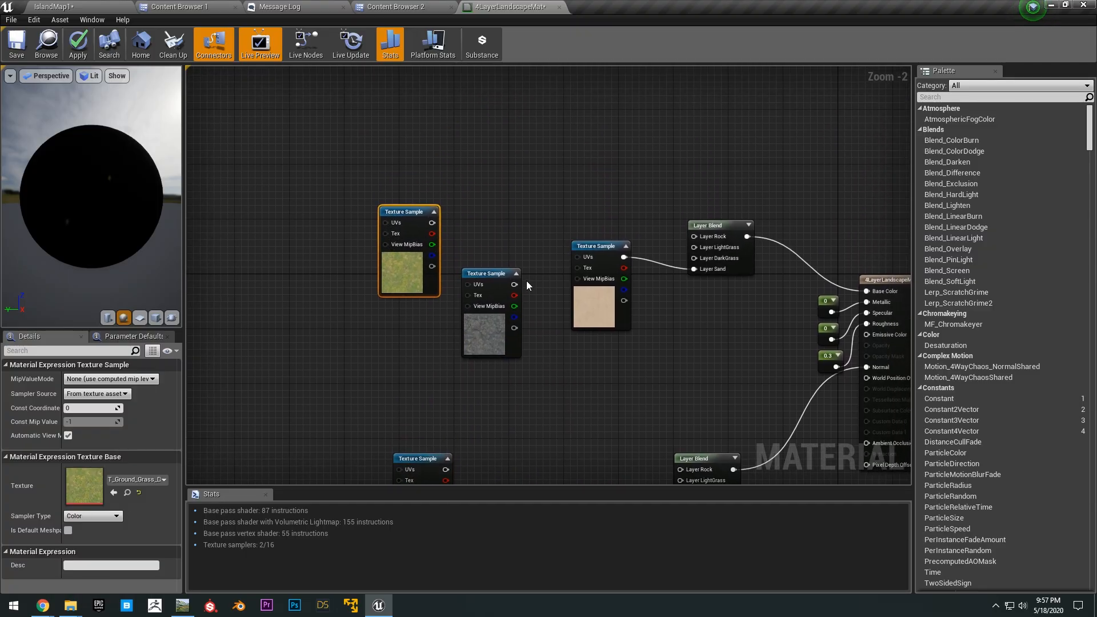
Connect the basalt colour texture to Layer Rock and the grass colour texture to Layer LightGrass on the Base Color blend
drag(503, 277, 596, 23)
right_drag(624, 89, 610, 239)
drag(590, 177, 680, 409)
right_drag(705, 357, 719, 189)
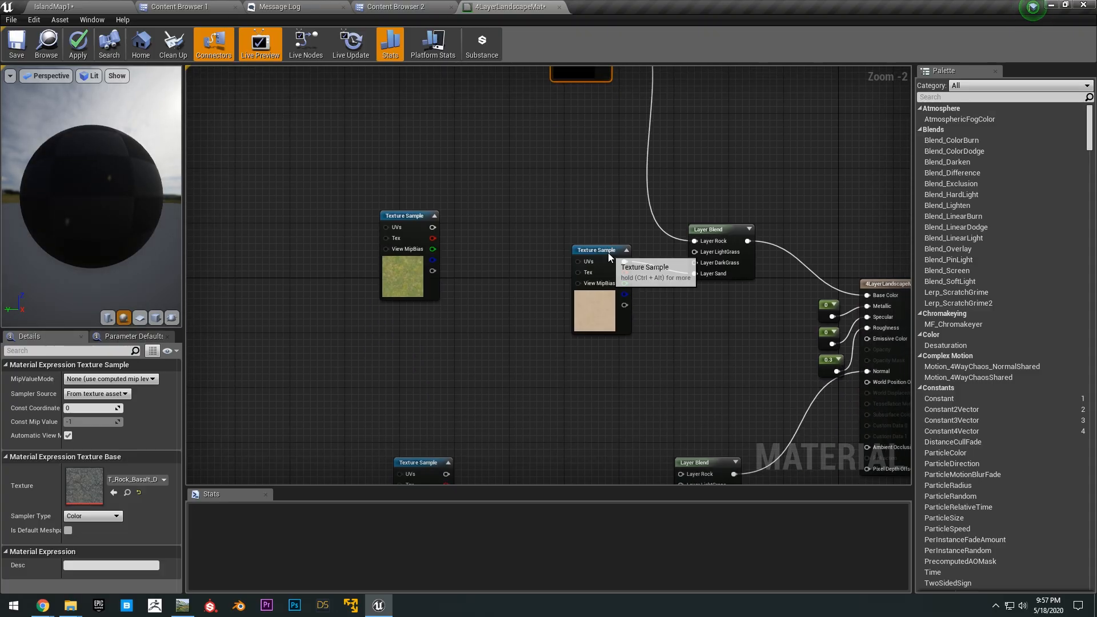
drag(609, 259, 567, 292)
drag(433, 230, 694, 252)
right_drag(601, 228, 588, 102)
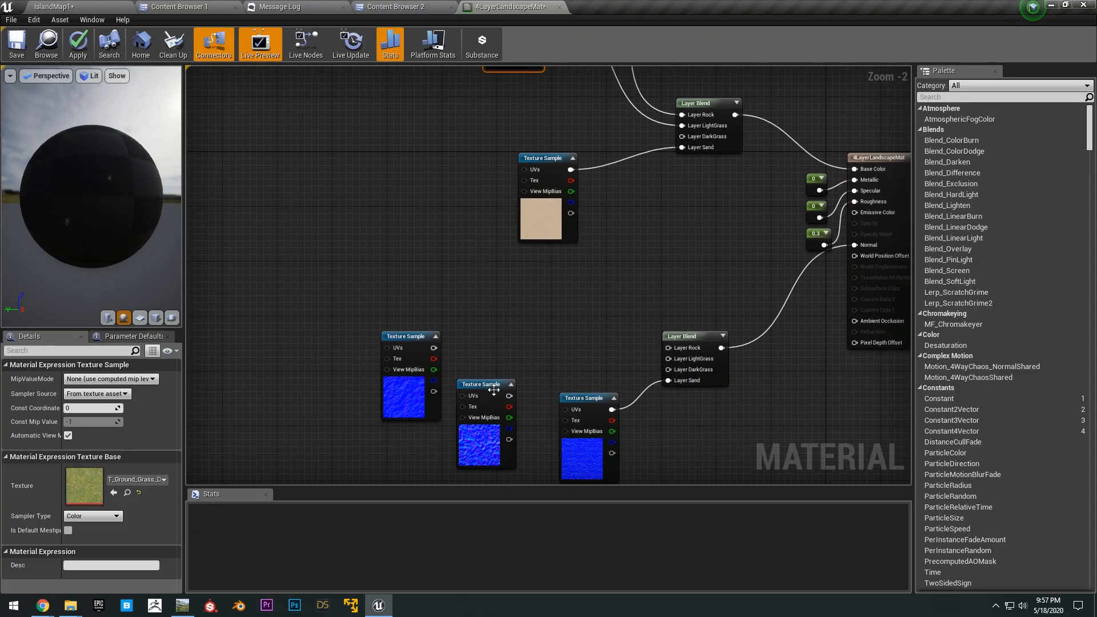
Move the sand normal texture down, place the basalt normal above it and connect it to Layer Rock on the Normal blend
right_drag(478, 383, 508, 279)
drag(516, 344, 584, 448)
drag(607, 372, 592, 220)
drag(627, 183, 663, 202)
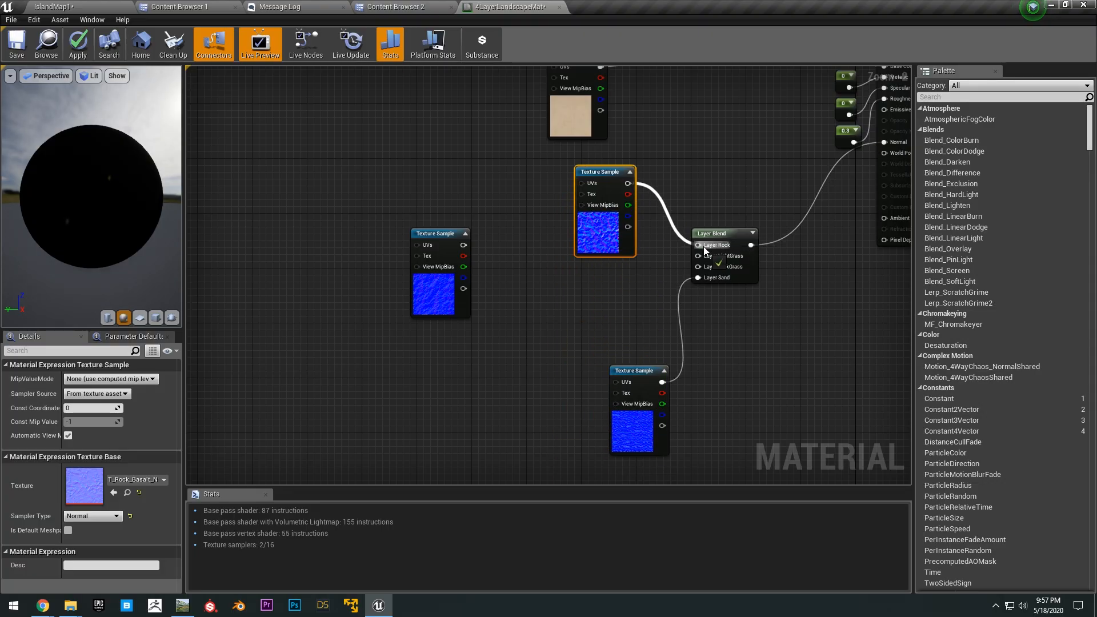
drag(702, 246, 702, 248)
Move the grass normal texture beside the Normal blend and connect it to both Layer LightGrass and Layer DarkGrass
drag(460, 250, 589, 291)
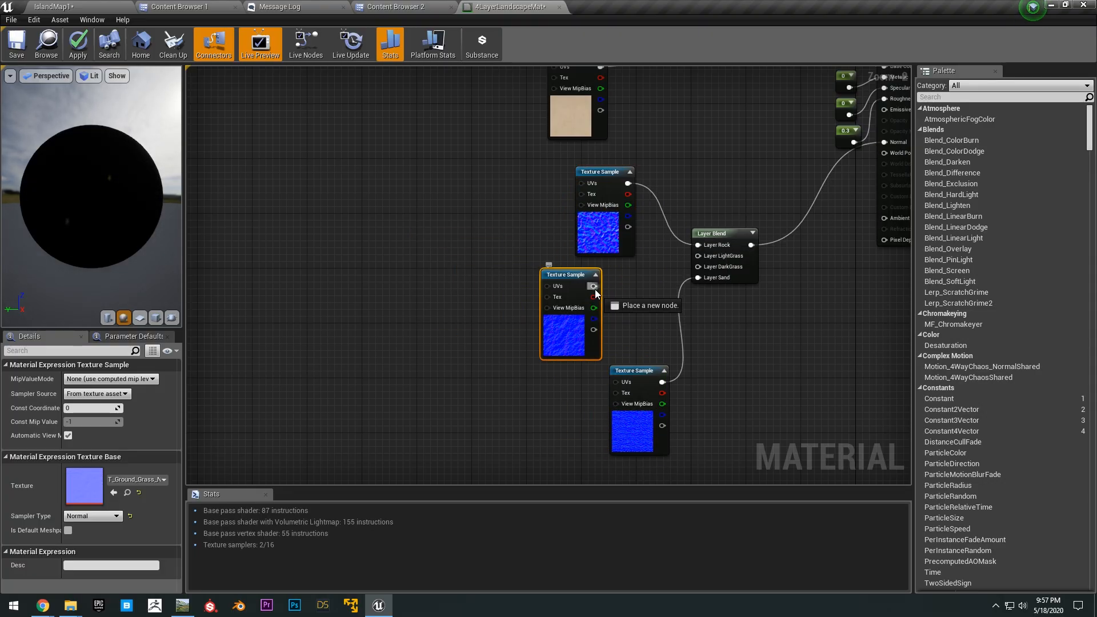
drag(711, 259, 708, 257)
click(640, 371)
Create an Add node with the grass colour texture feeding A and a new Vector Parameter feeding B
right_drag(682, 86, 676, 349)
scroll(676, 327, down, 1)
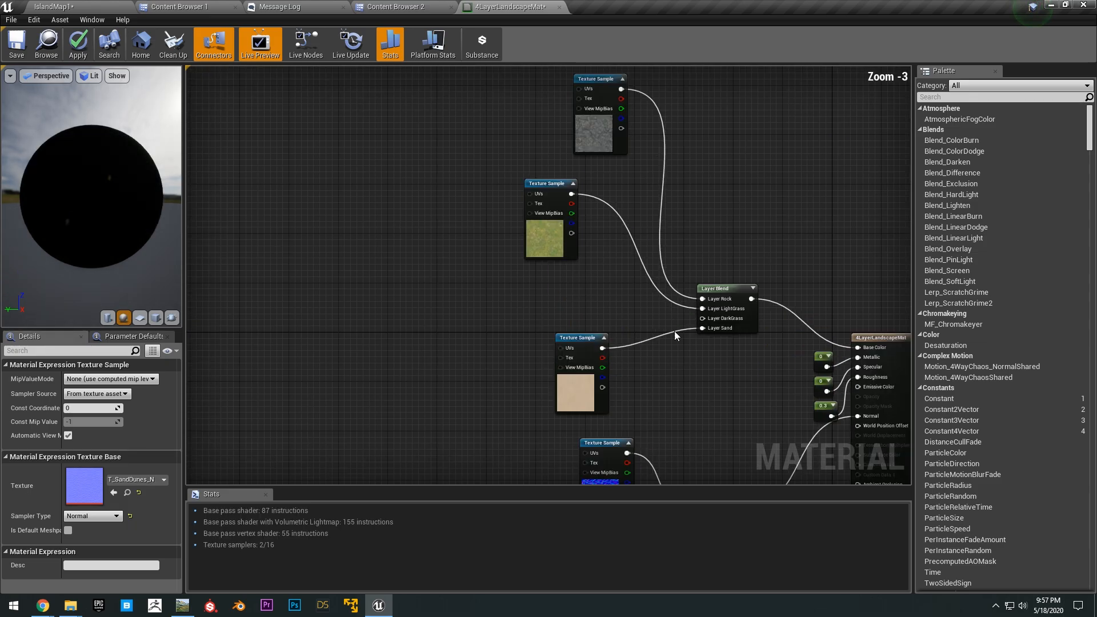
scroll(676, 327, up, 1)
drag(565, 183, 621, 222)
text(add)
key(Return)
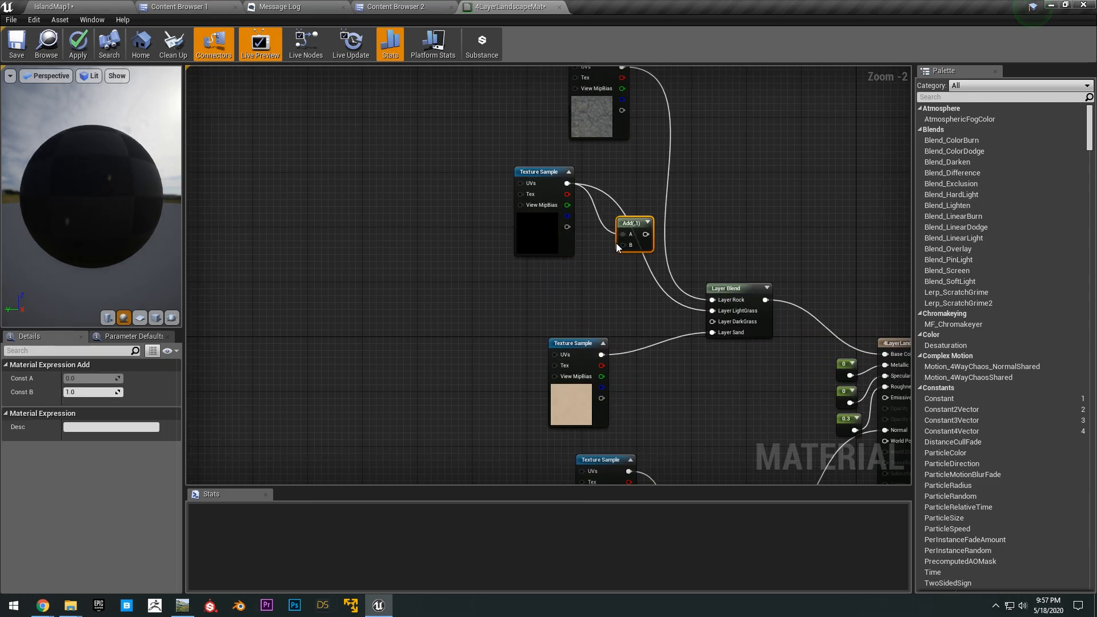
drag(622, 245, 591, 280)
text(vector)
key(Return)
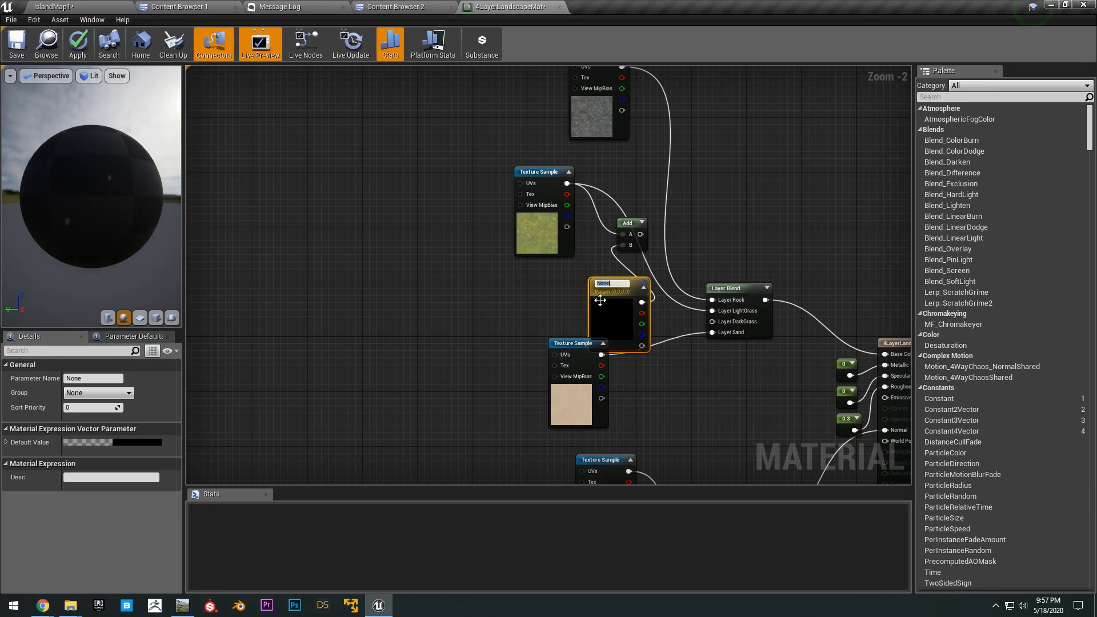
Expand the Add node's preview and connect its output to Layer DarkGrass on the Base Color blend
click(642, 223)
drag(673, 234, 712, 324)
click(687, 320)
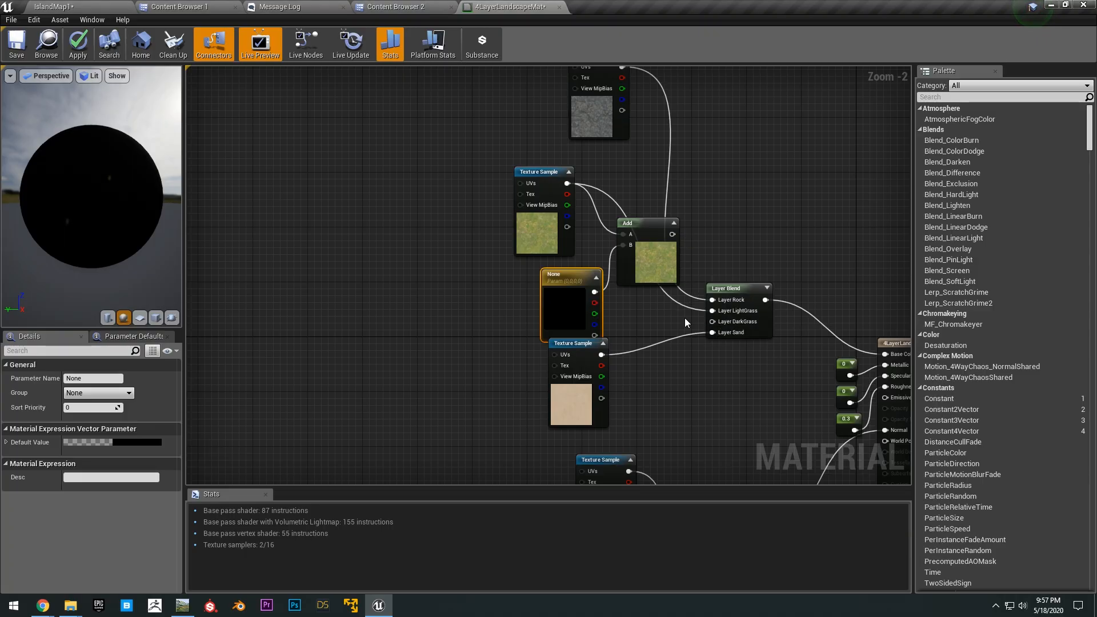
drag(673, 234, 721, 322)
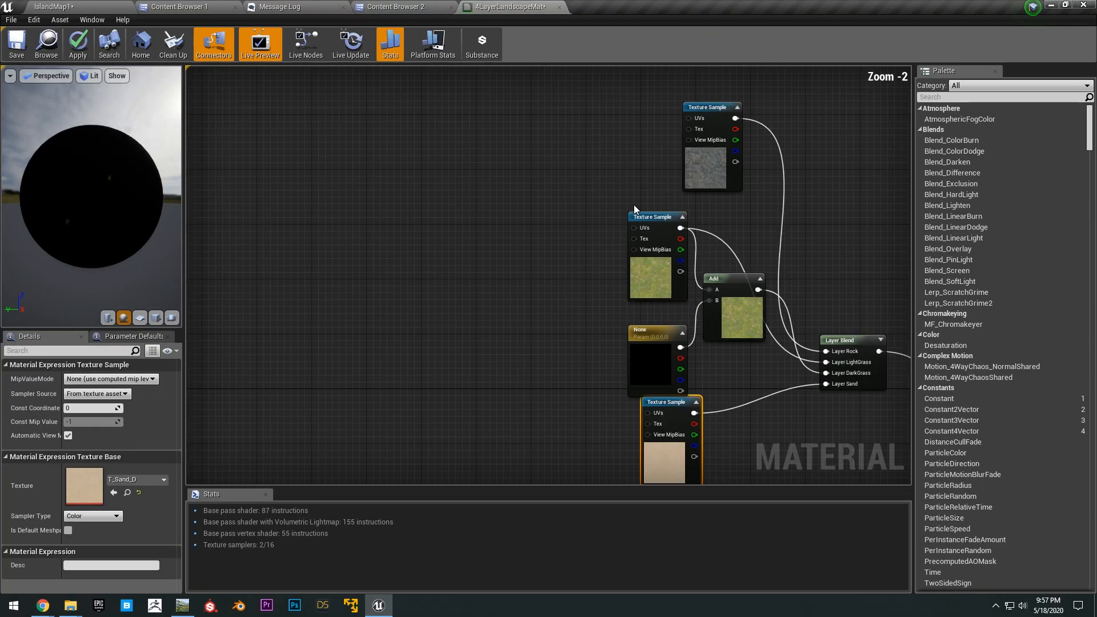
Place a LandscapeLayerCoords node in the empty area before the texture samples
scroll(584, 150, down, 2)
drag(672, 165, 645, 160)
right_drag(556, 215, 573, 200)
right_click(496, 280)
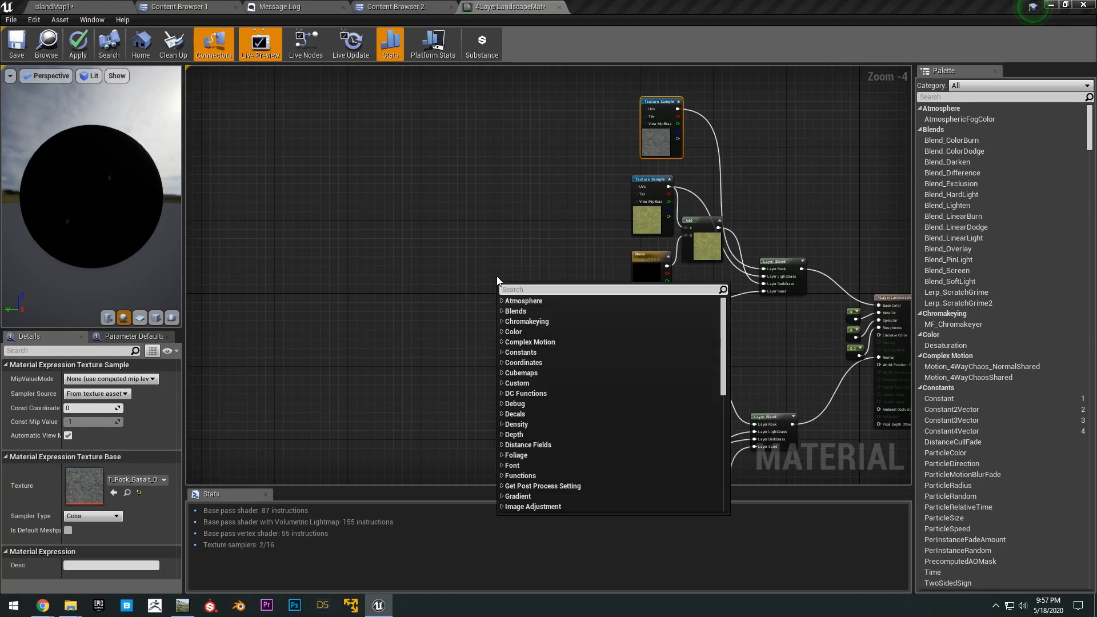
text(lands)
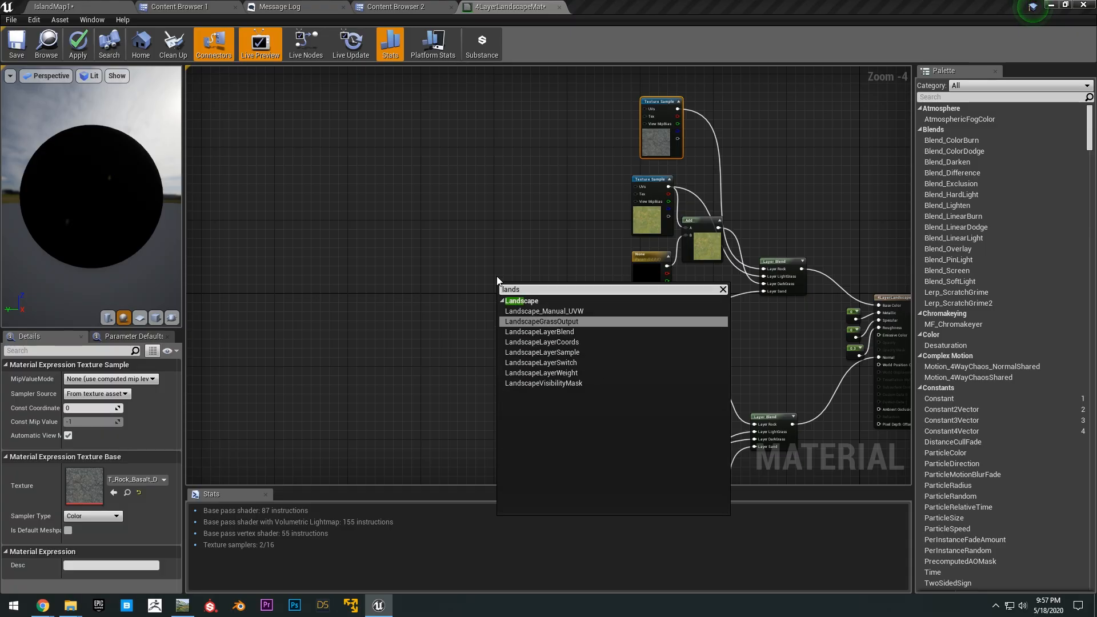
key(Down)
key(Down)
key(Return)
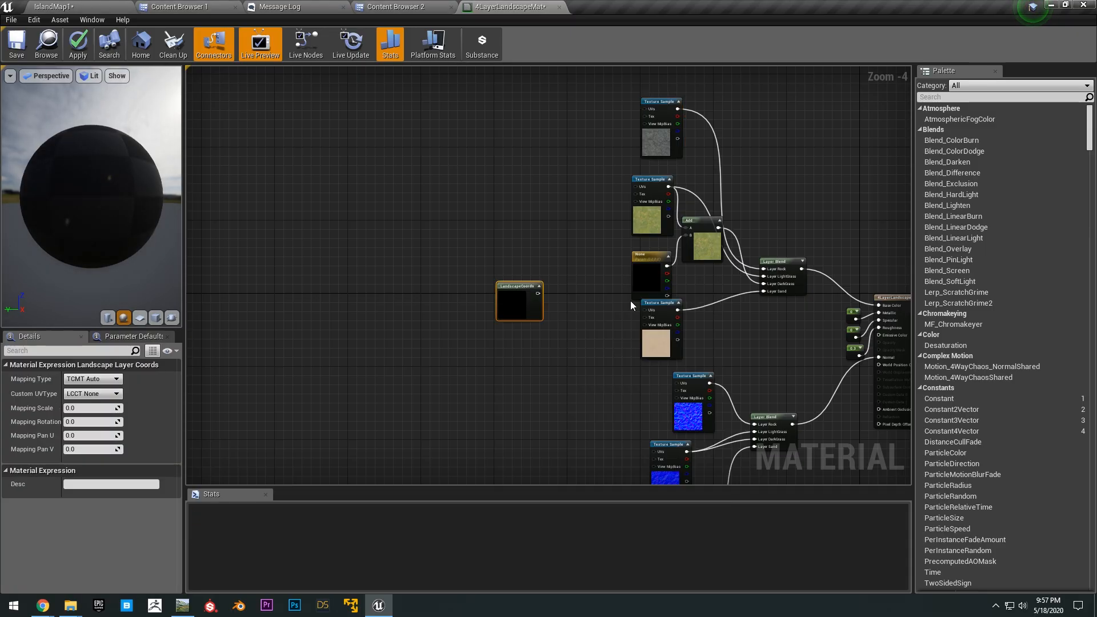
Connect the LandscapeCoords node to the UVs of the basalt colour and basalt normal textures
scroll(572, 303, up, 1)
right_drag(571, 304, 473, 360)
scroll(473, 360, down, 1)
drag(447, 348, 556, 165)
right_drag(517, 320, 535, 196)
scroll(514, 206, down, 1)
drag(480, 218, 589, 289)
mouse_move(506, 235)
right_down()
mouse_move(495, 300)
mouse_move(479, 238)
mouse_move(490, 222)
right_up()
Duplicate the LandscapeCoords node and connect the copy to the UVs of the grass colour and normal textures
key(ctrl+w)
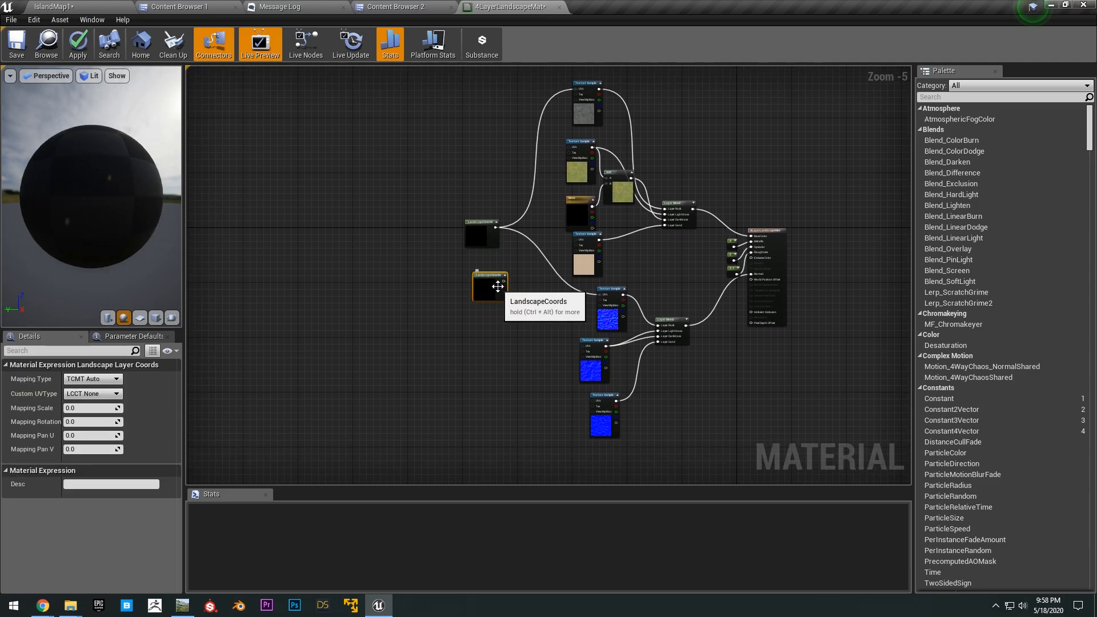
drag(504, 281, 569, 150)
drag(504, 281, 520, 283)
drag(575, 327, 583, 347)
Paste a third LandscapeCoords node and connect it to the UVs of the sand colour and normal textures
click(480, 327)
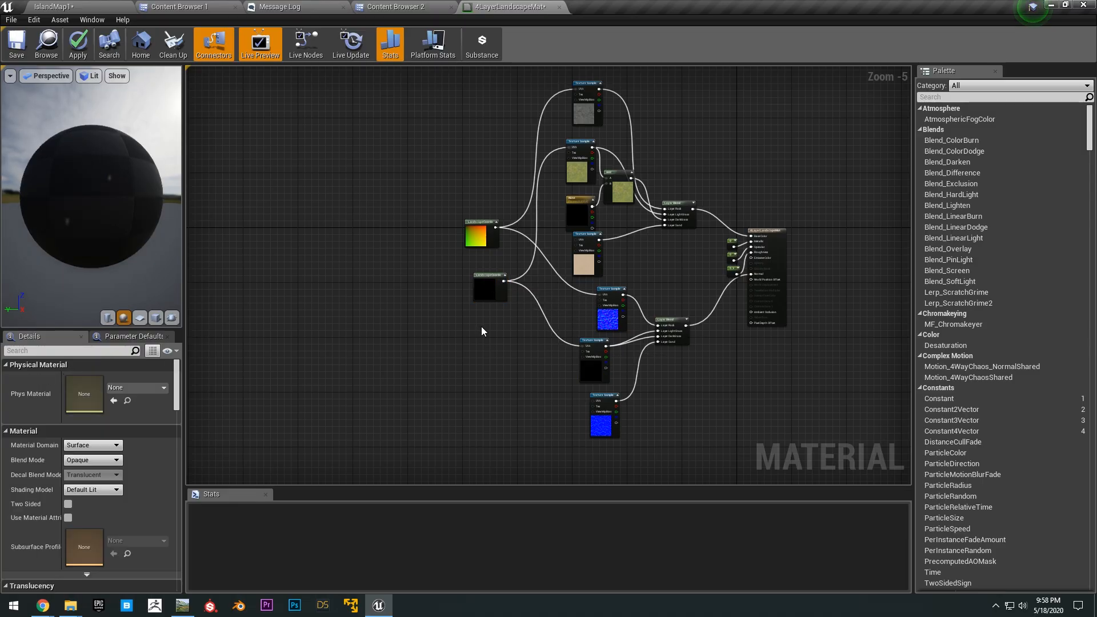
key(ctrl+v)
drag(507, 332, 592, 400)
right_drag(658, 297, 672, 264)
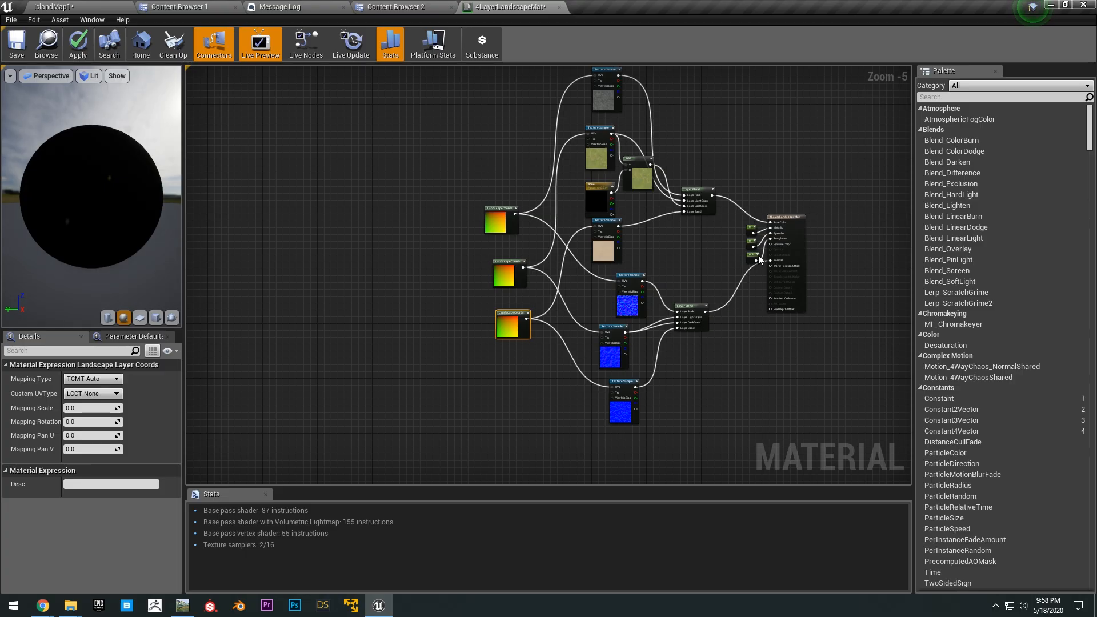
Set the mapping scale of the rock textures' LandscapeCoords node to 100
click(434, 276)
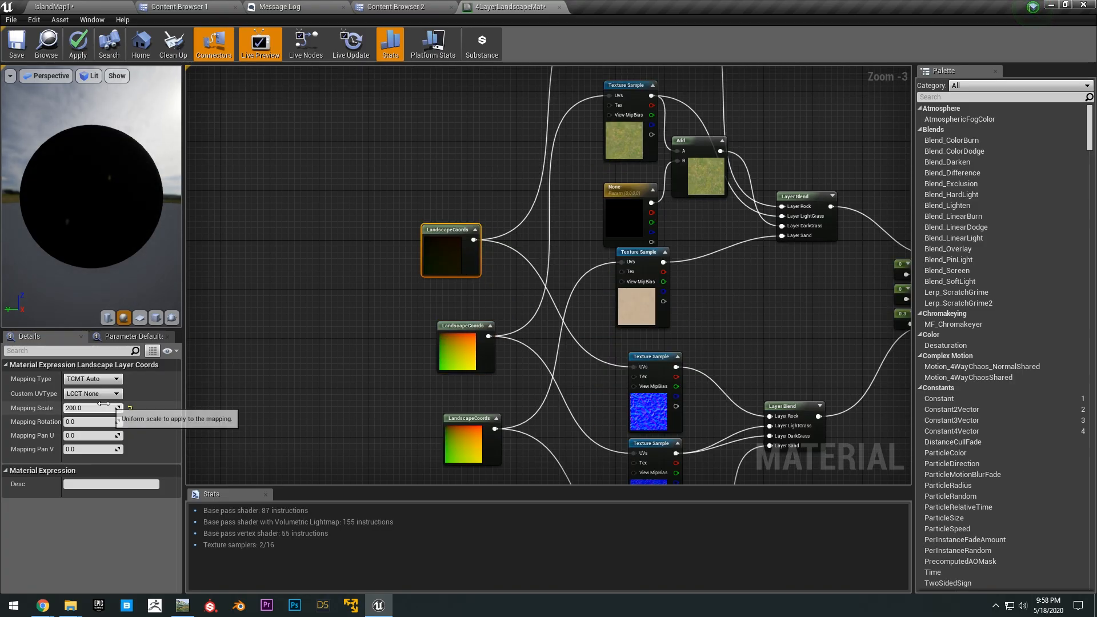
click(91, 407)
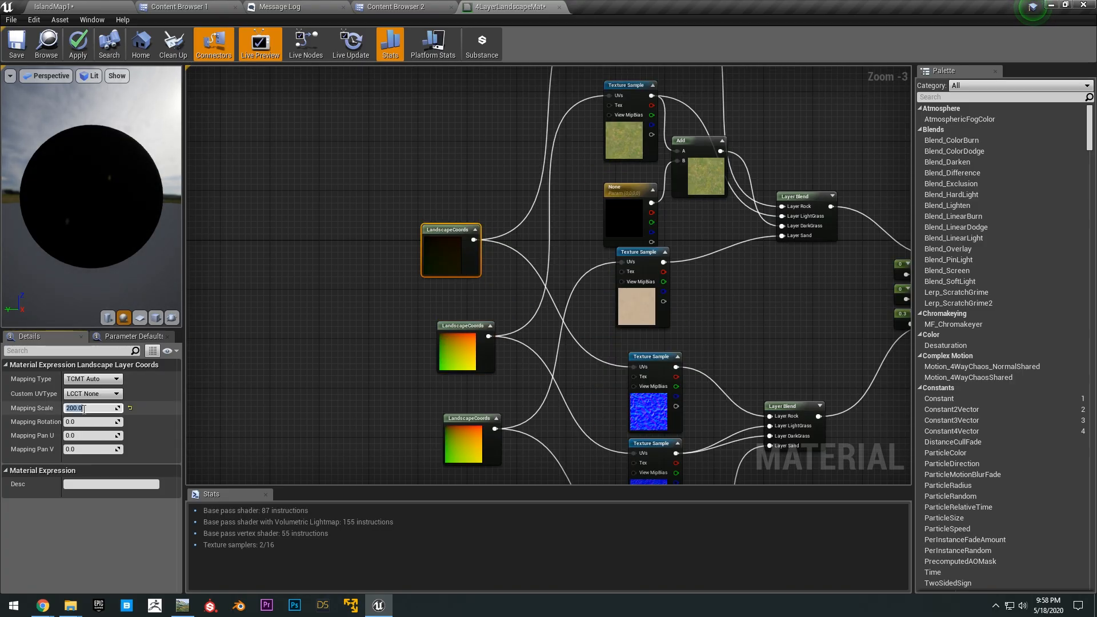
right_drag(283, 304, 320, 340)
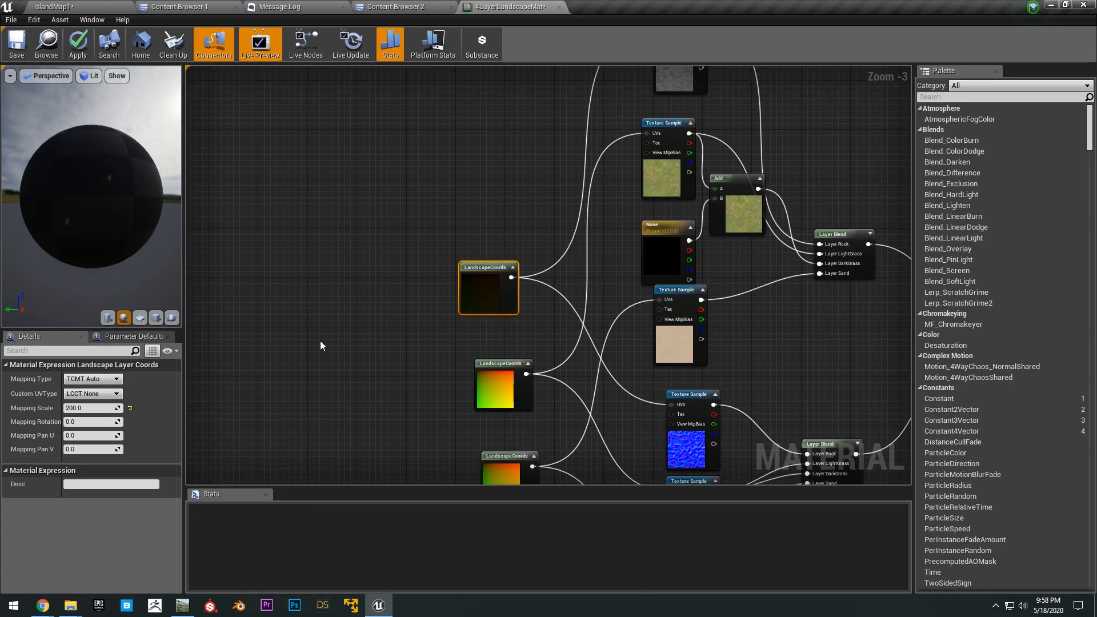
click(95, 410)
text(100)
key(Return)
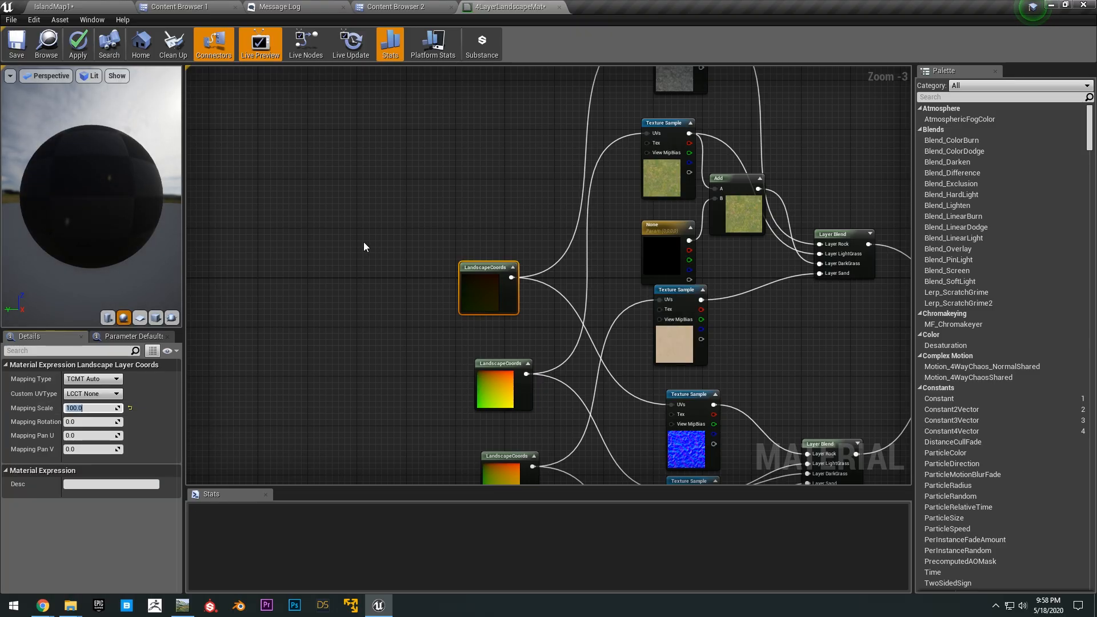
Set the mapping scale of the grass textures' LandscapeCoords node to 300
right_drag(366, 246, 380, 177)
click(514, 319)
click(91, 409)
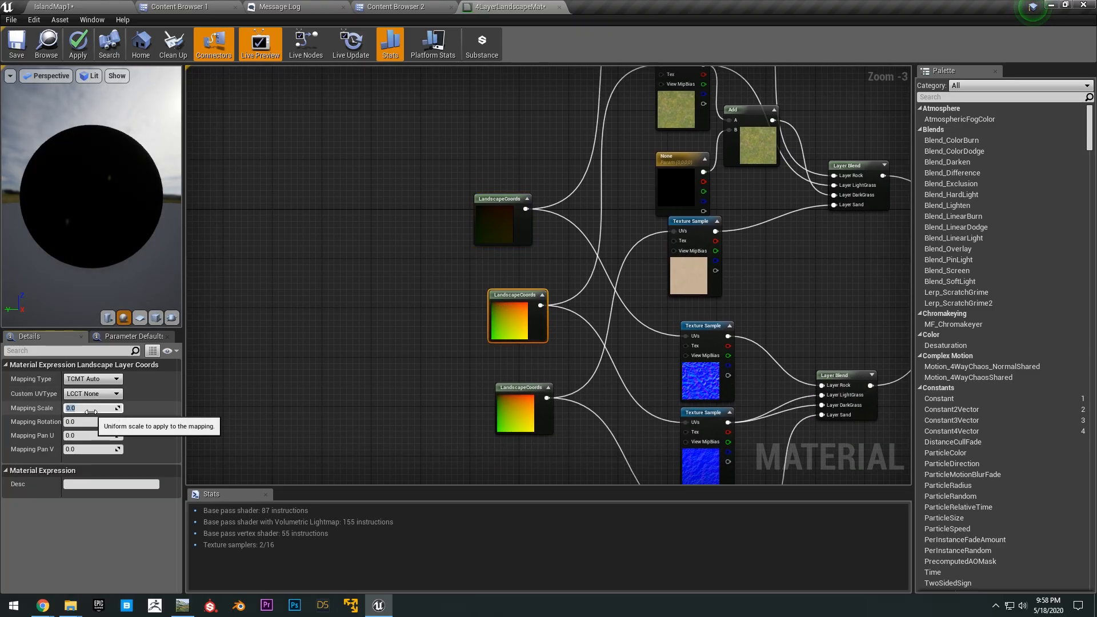
text(300)
key(Return)
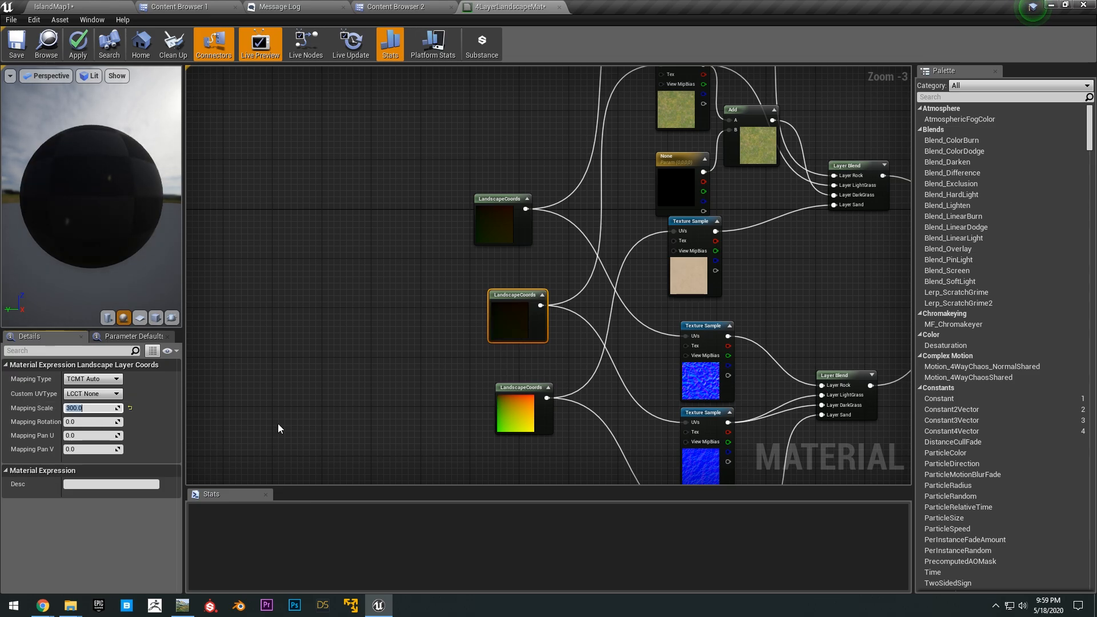
Set the mapping scale of the sand textures' LandscapeCoords node to 200 and save the material
right_drag(277, 447, 302, 405)
click(541, 391)
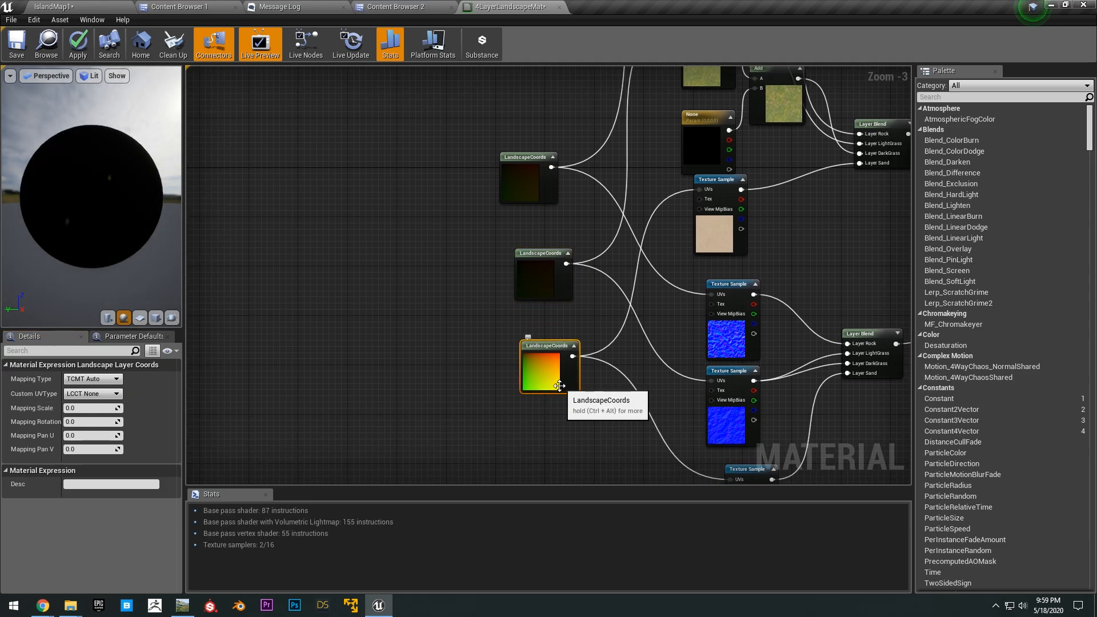
drag(542, 392, 529, 392)
click(65, 406)
text(20)
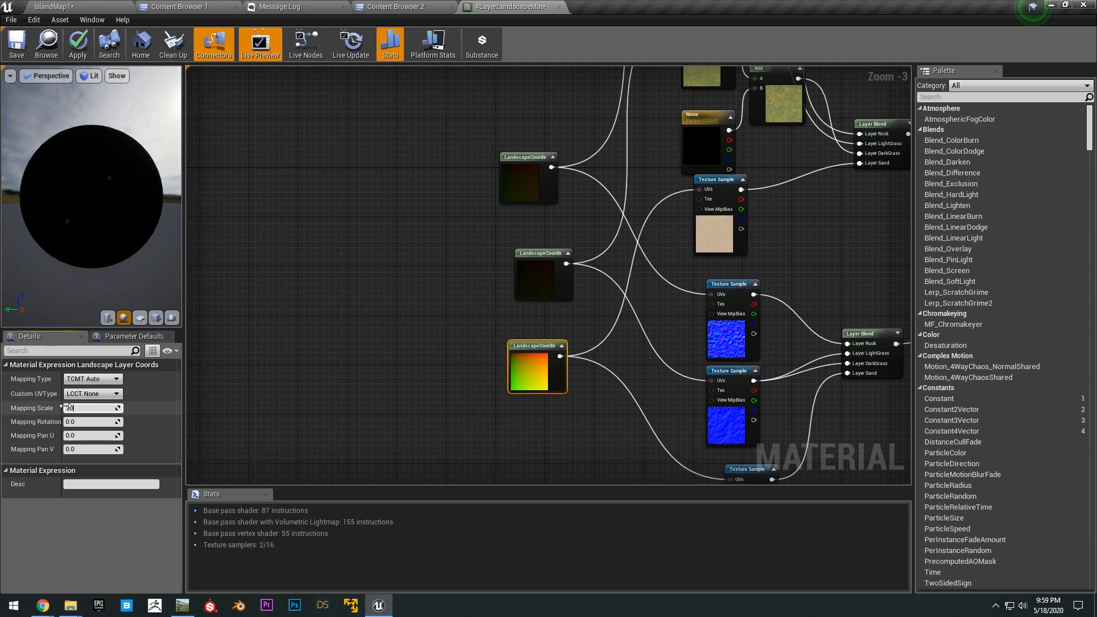
text(0)
key(Return)
scroll(297, 193, down, 1)
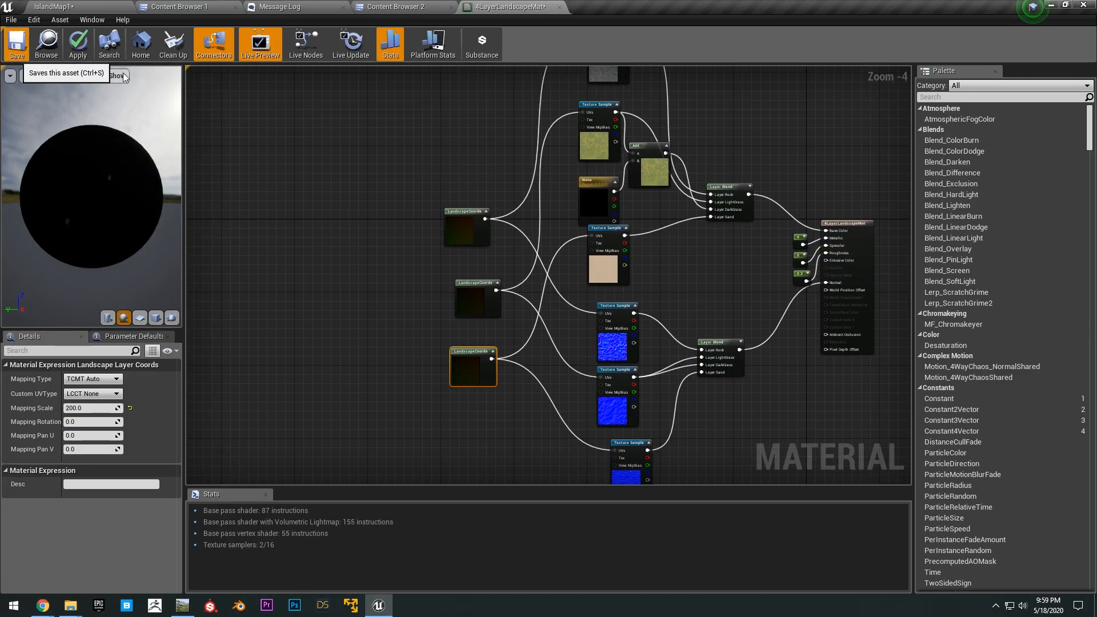
click(16, 43)
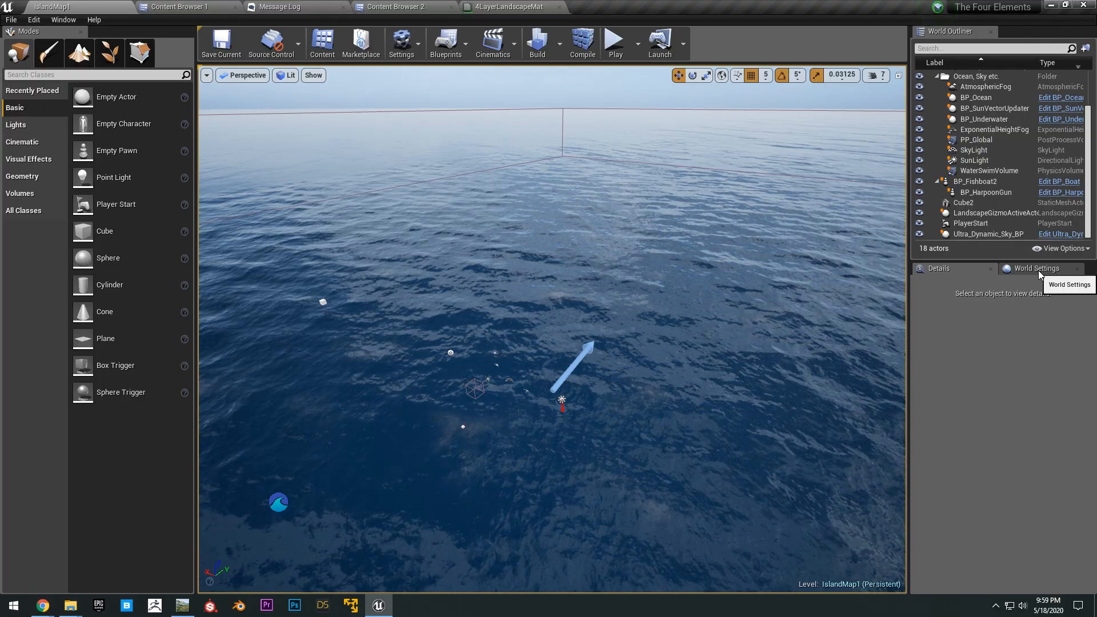
Enable World Composition in the world settings of the IslandMap1 level
click(1037, 269)
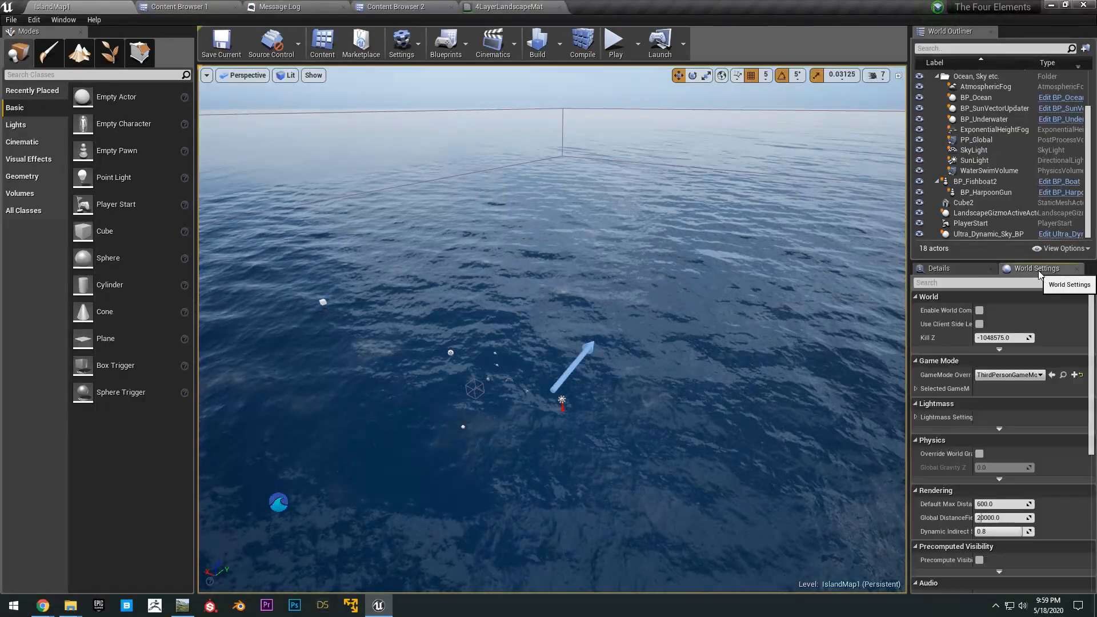
drag(973, 312, 985, 312)
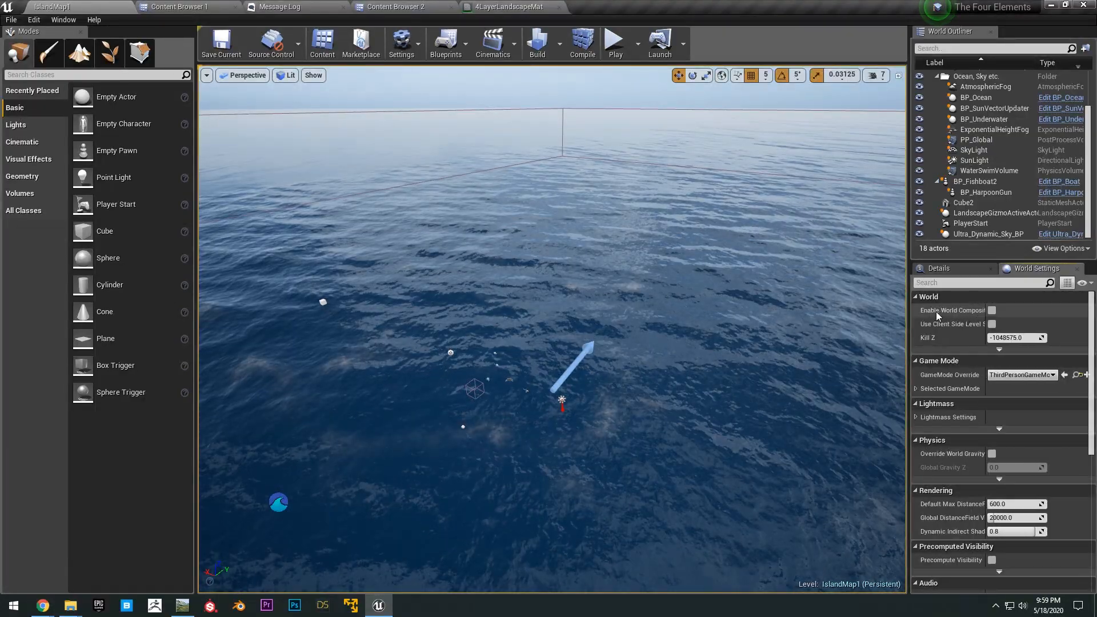
click(992, 311)
click(181, 7)
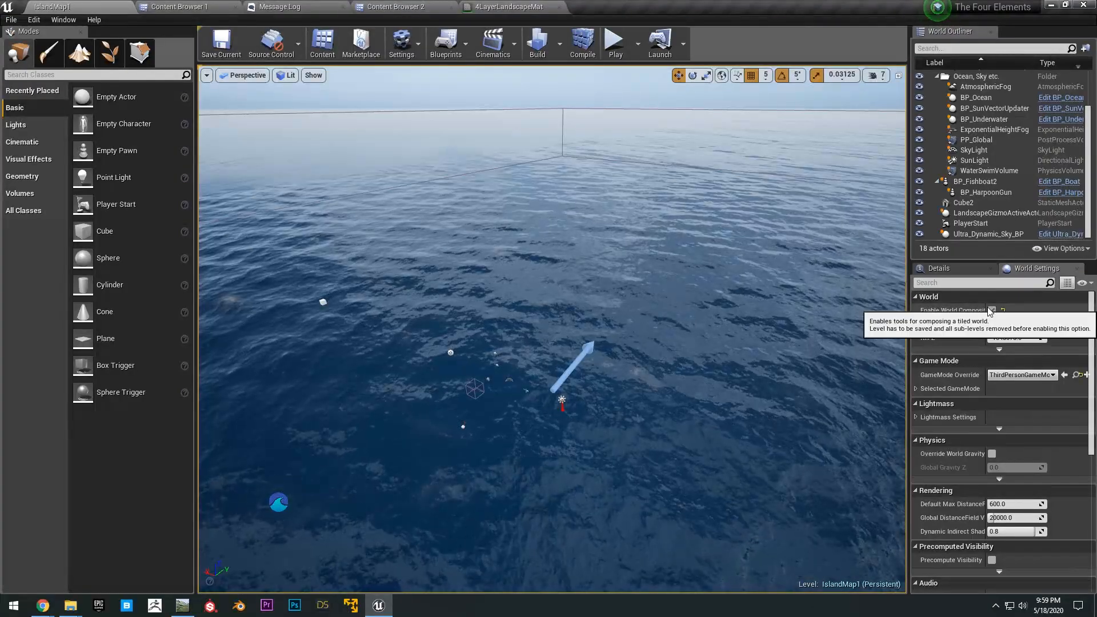
click(992, 311)
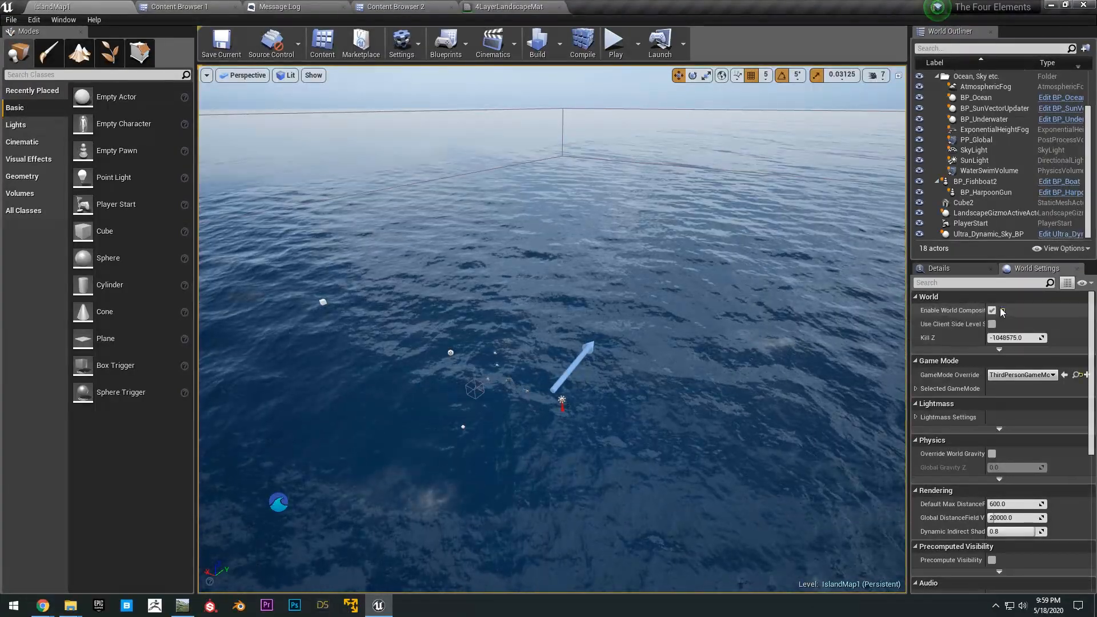
Show the Levels window and start a tiled landscape import
click(63, 20)
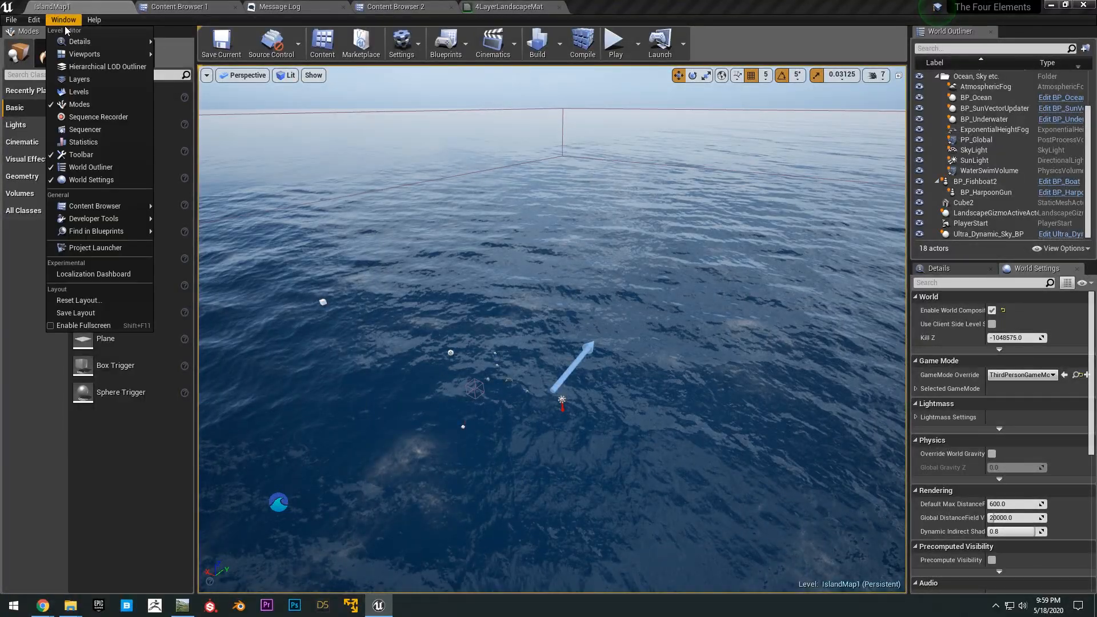
click(78, 92)
drag(683, 218, 633, 216)
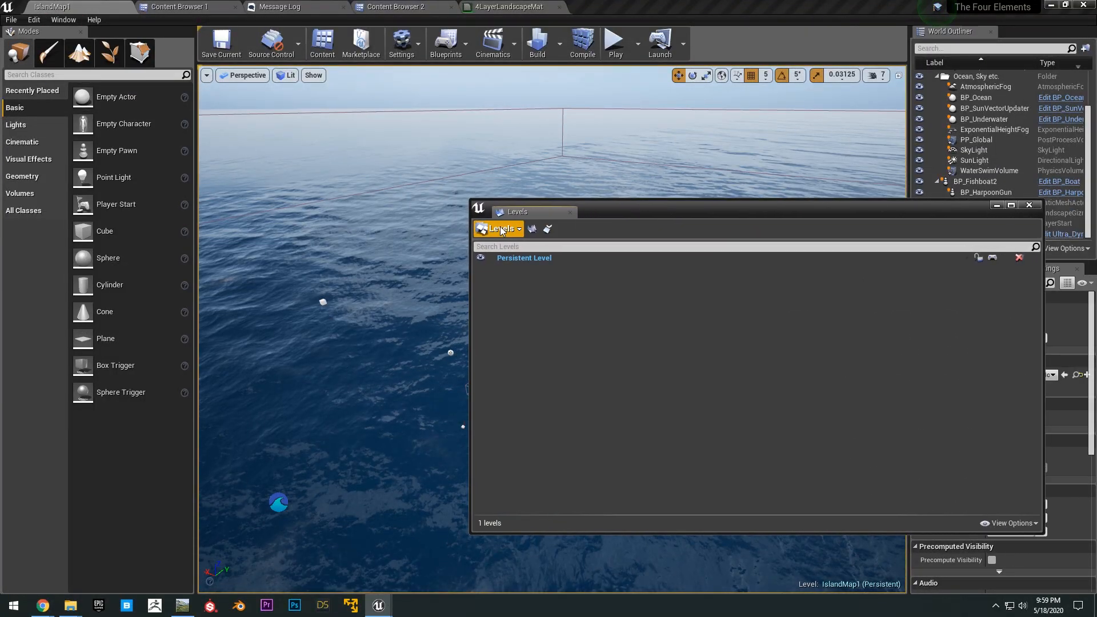
click(500, 230)
click(507, 273)
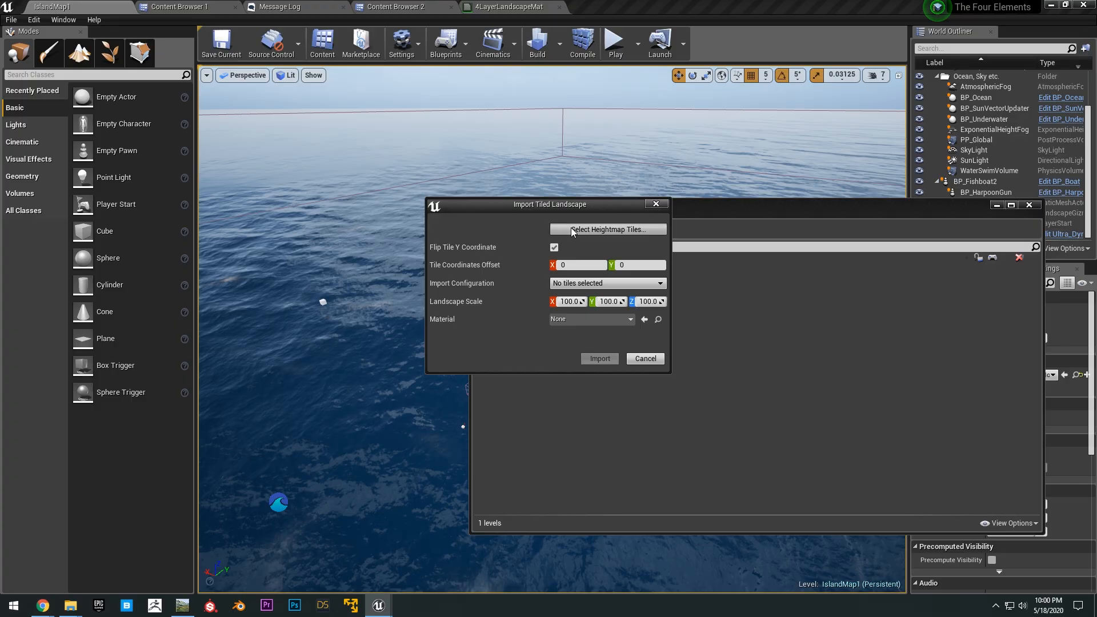
Choose heightmap tiles OpenWorld_x0_y0 through OpenWorld_x6_y6 from the OpenWorldMap folder on the Desktop
click(573, 230)
scroll(471, 277, up, 2)
click(471, 281)
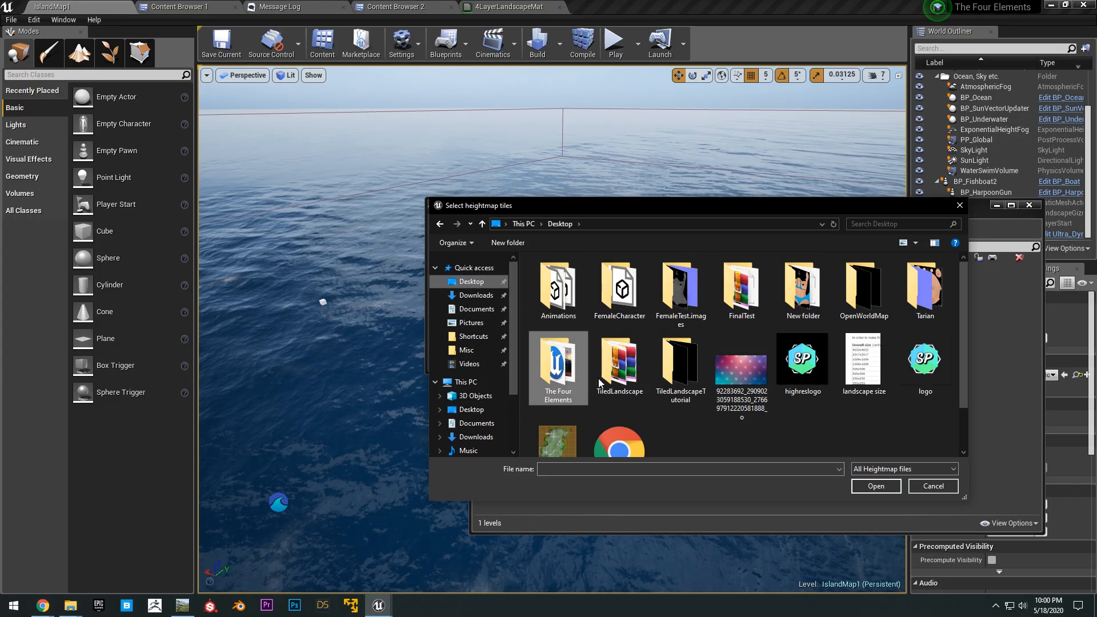
double_click(886, 314)
scroll(773, 325, down, 5)
scroll(777, 324, down, 8)
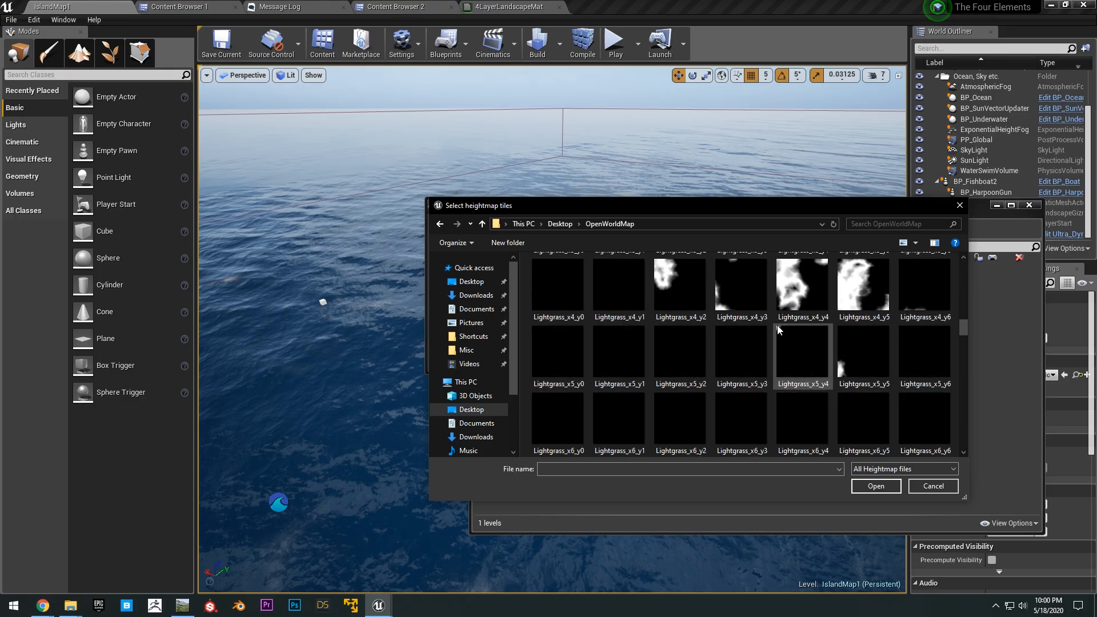
click(548, 328)
scroll(624, 339, down, 2)
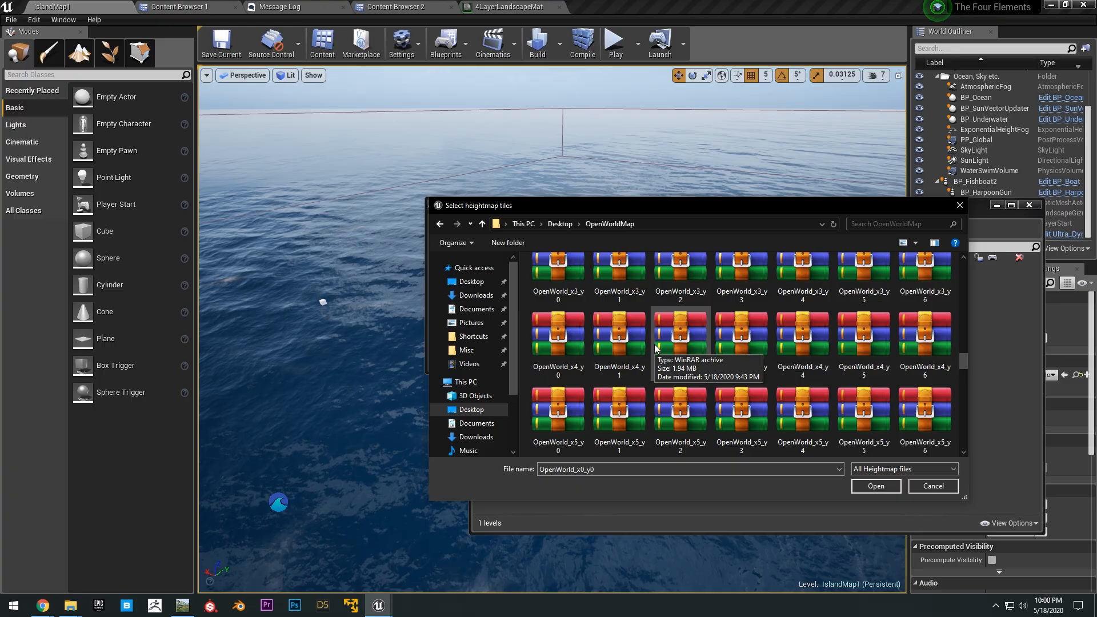
scroll(654, 348, down, 5)
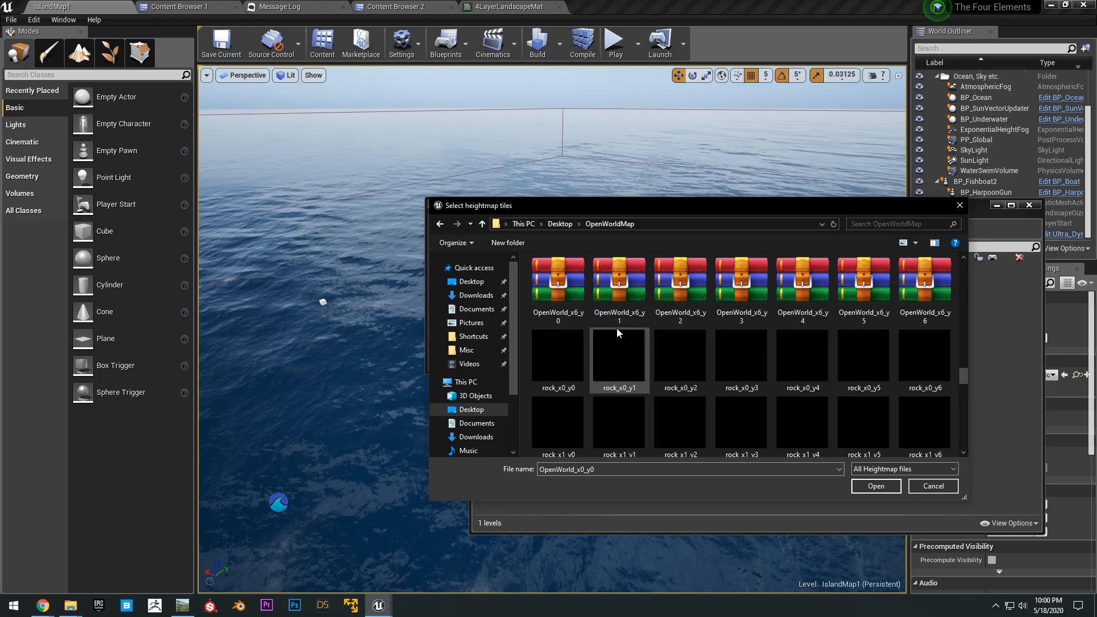
shift+click(923, 292)
scroll(966, 378, up, 1)
mouse_move(968, 376)
mouse_down()
mouse_move(971, 336)
mouse_move(968, 379)
mouse_move(962, 356)
mouse_up()
click(866, 482)
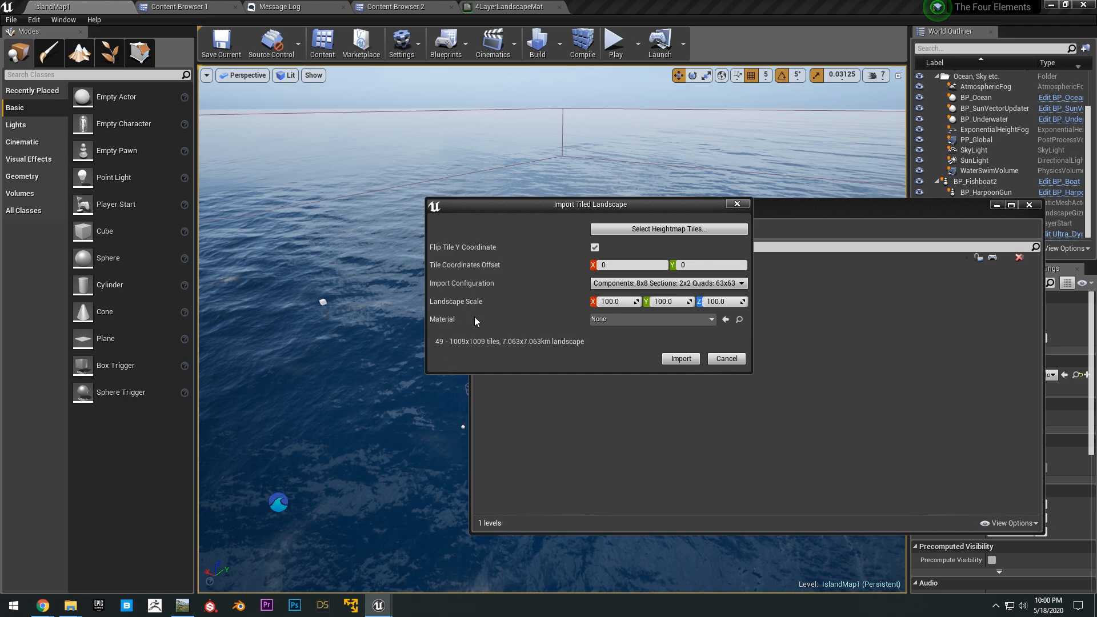
Assign 4LayerLandscapeMat as the landscape material and load all rock tiles from the OpenWorldMap folder as the Rock layer's weightmaps
click(610, 321)
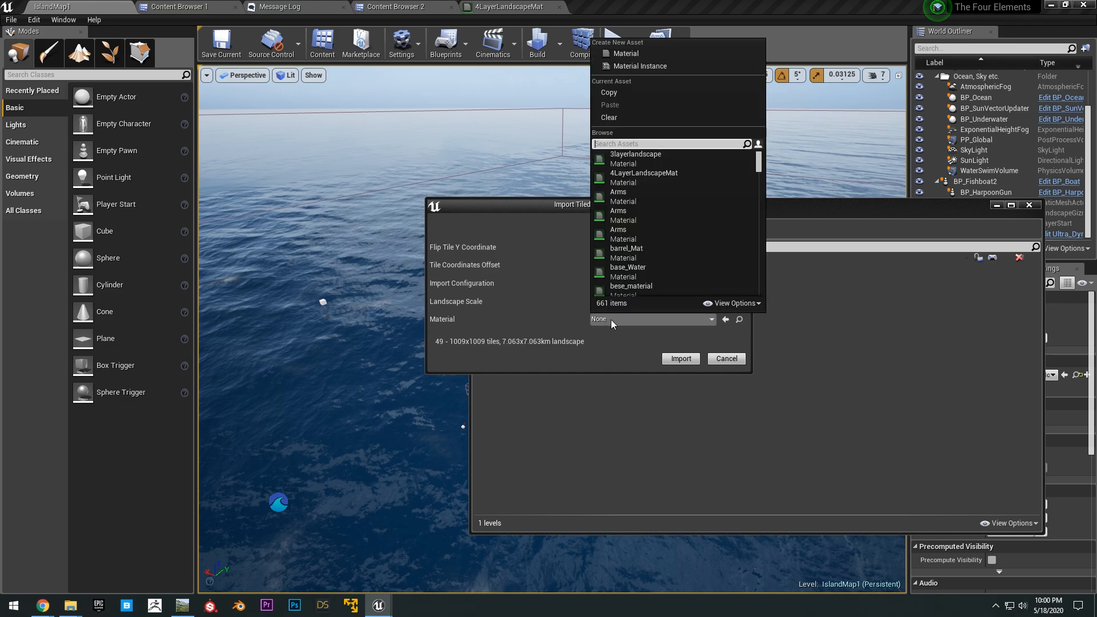
click(627, 178)
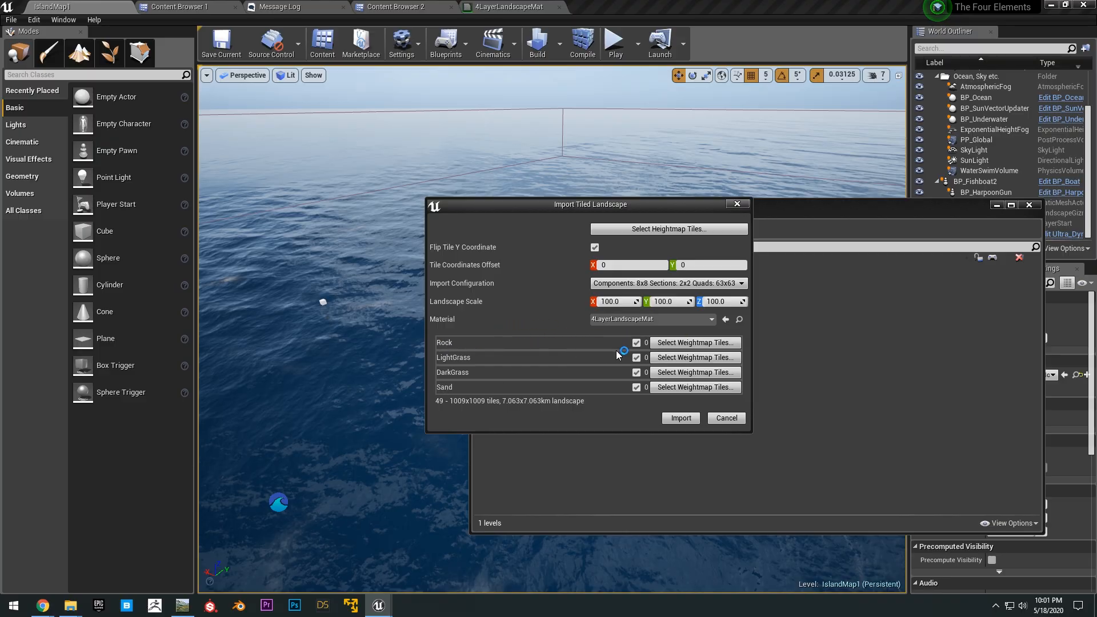
click(698, 344)
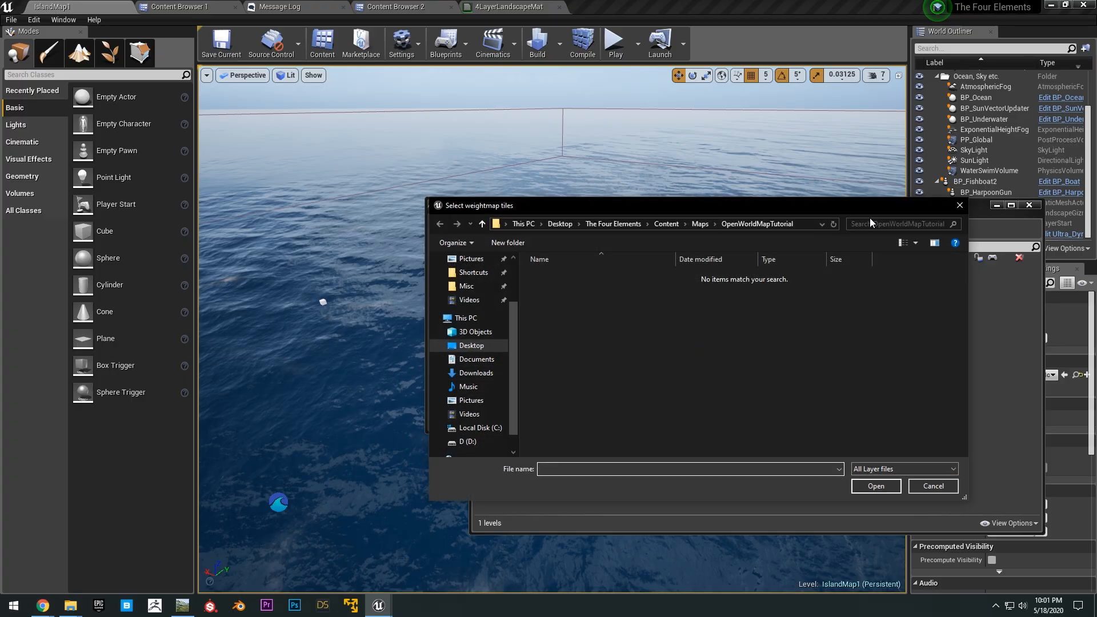
click(471, 345)
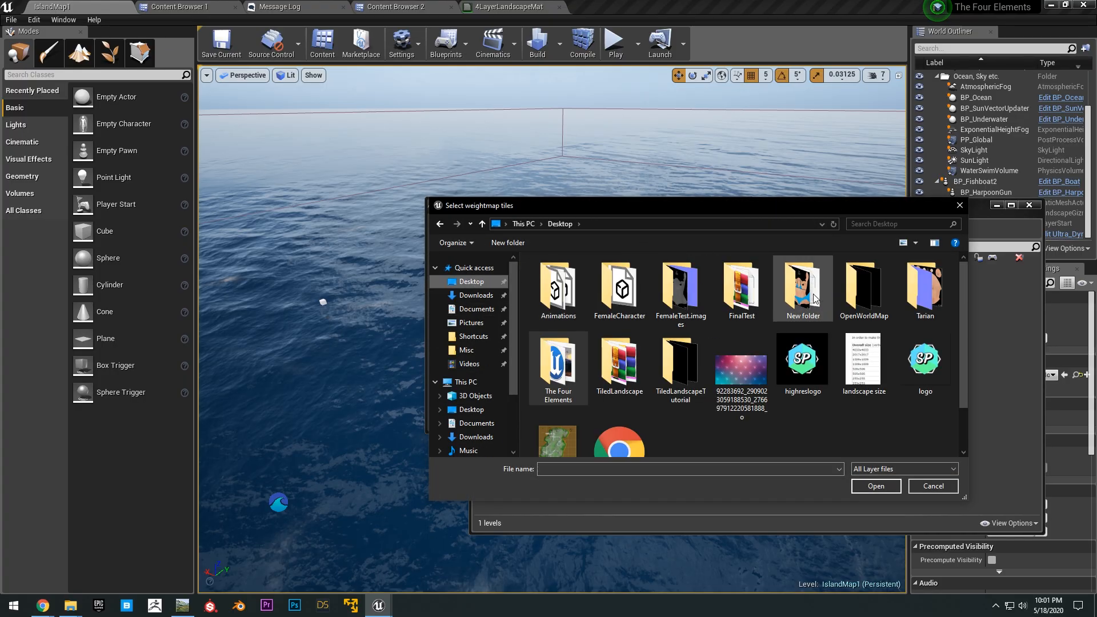
double_click(872, 305)
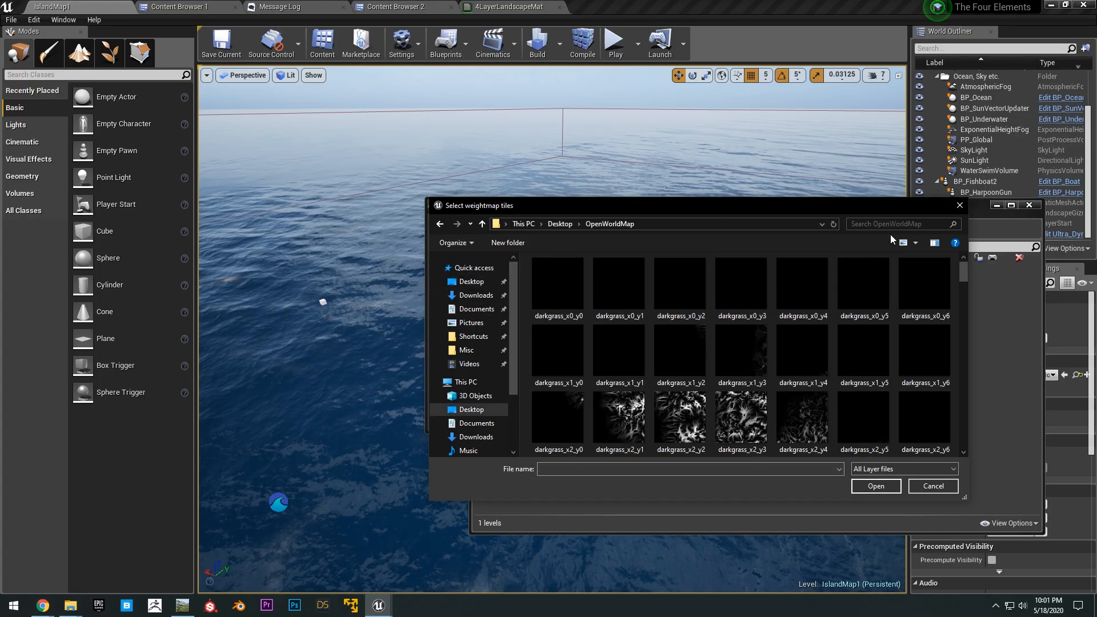
drag(859, 208, 831, 174)
click(860, 193)
text(rock)
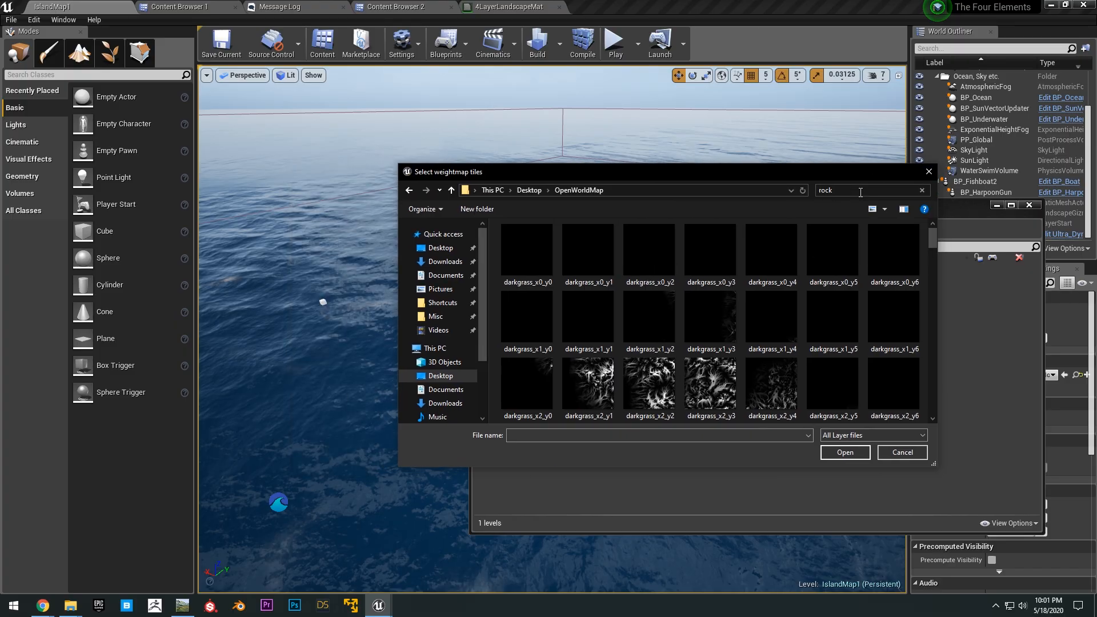
click(716, 245)
key(ctrl+a)
scroll(859, 263, down, 5)
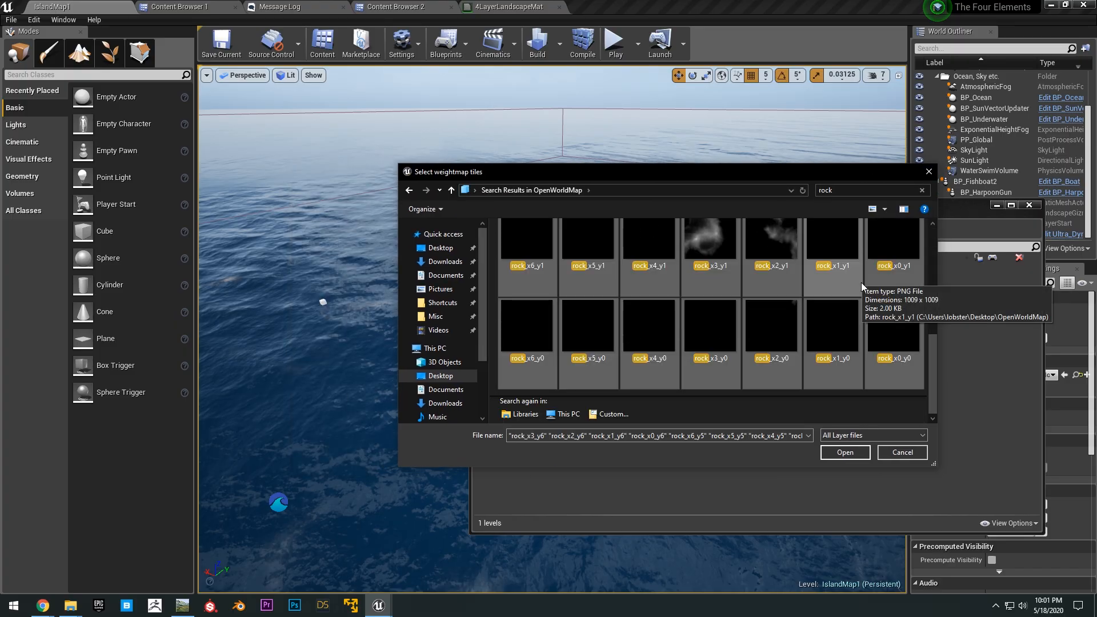
click(842, 453)
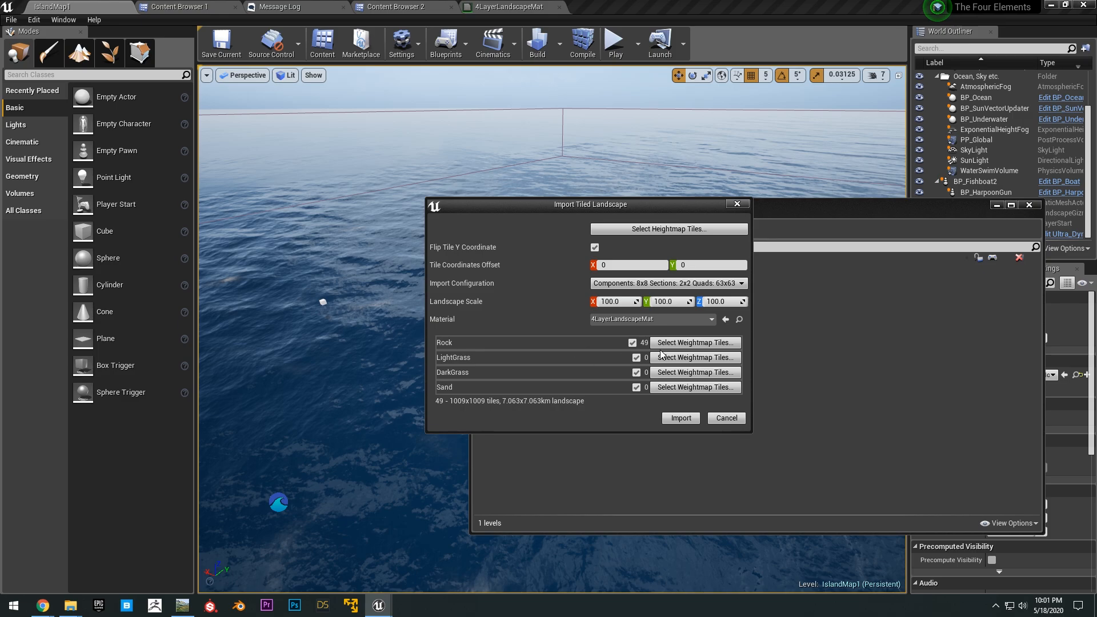
Find all lightgrass tiles in the Desktop's OpenWorldMap folder and load them as the LightGrass layer's weightmaps
click(709, 360)
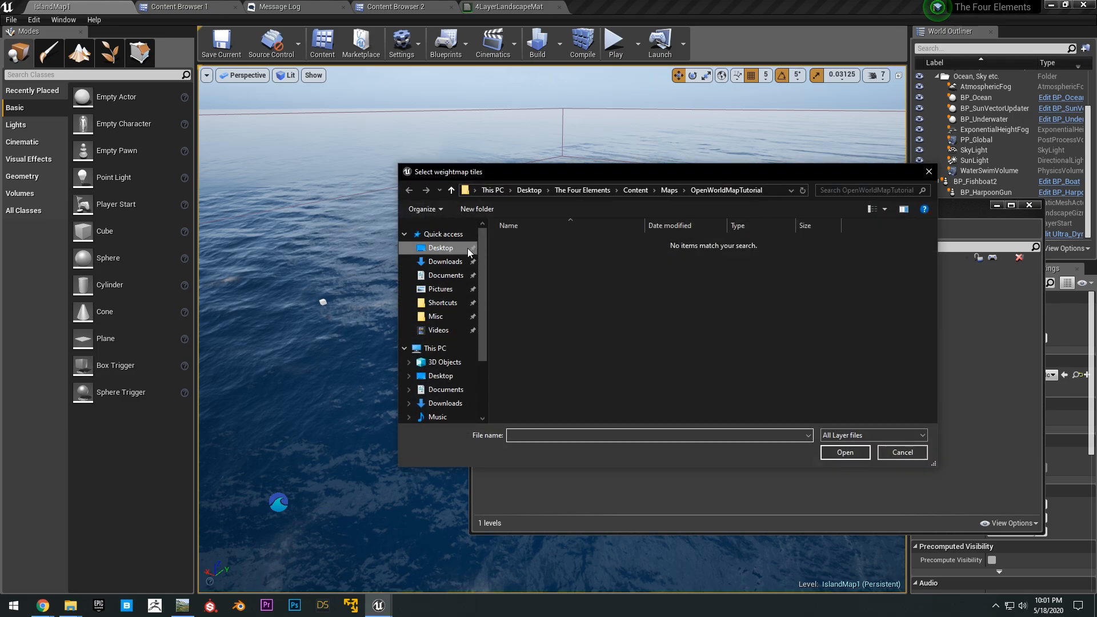
click(454, 250)
double_click(833, 252)
click(853, 188)
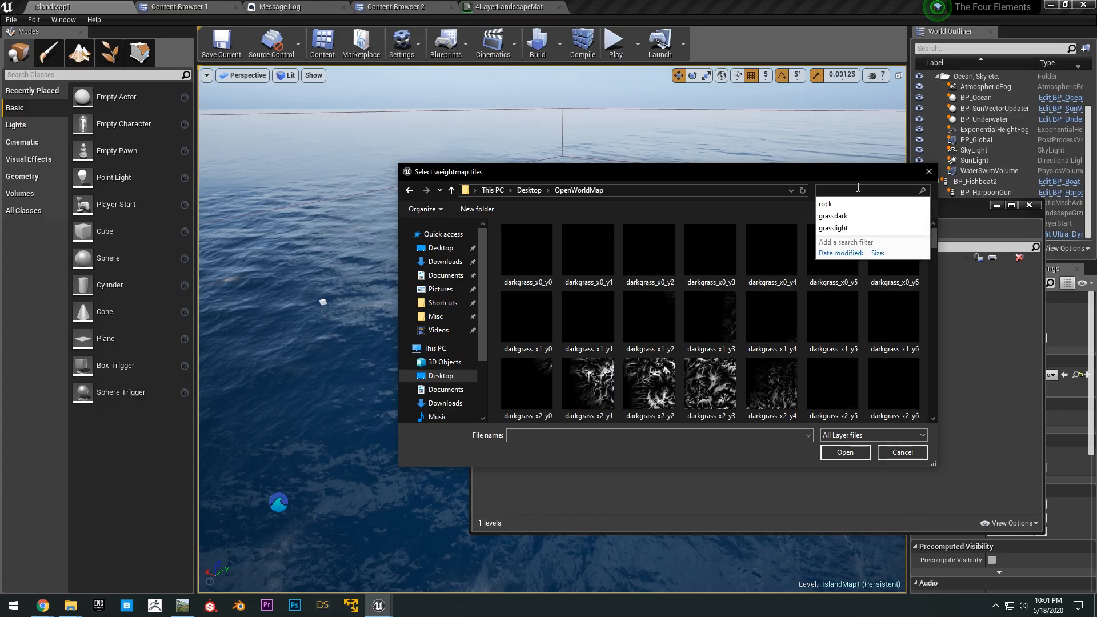
text(lightgrass)
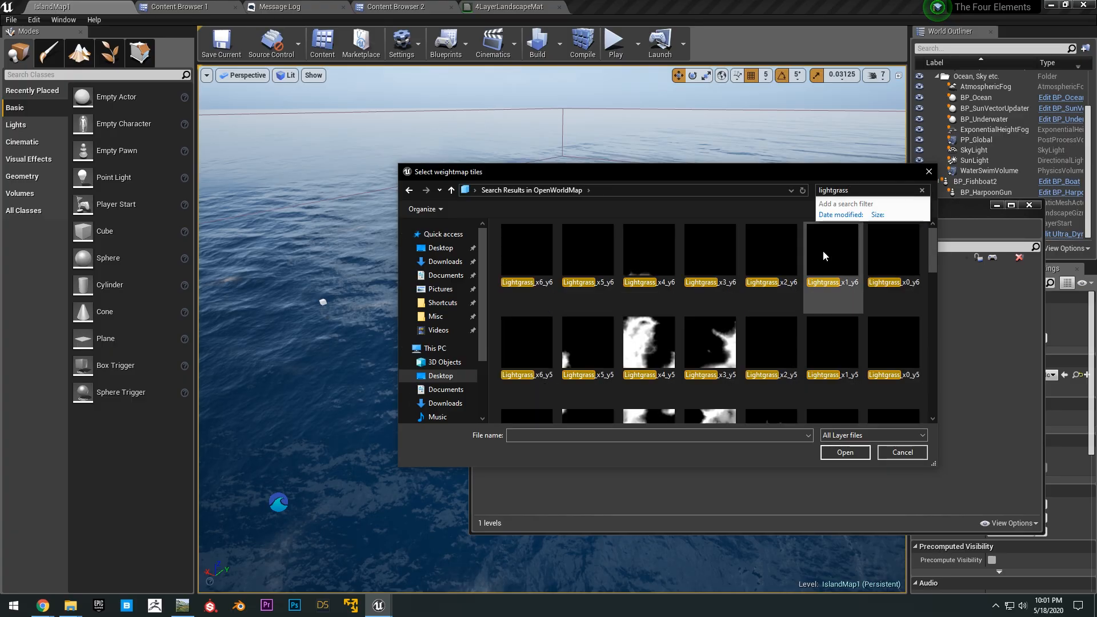
click(823, 252)
key(ctrl+a)
click(835, 455)
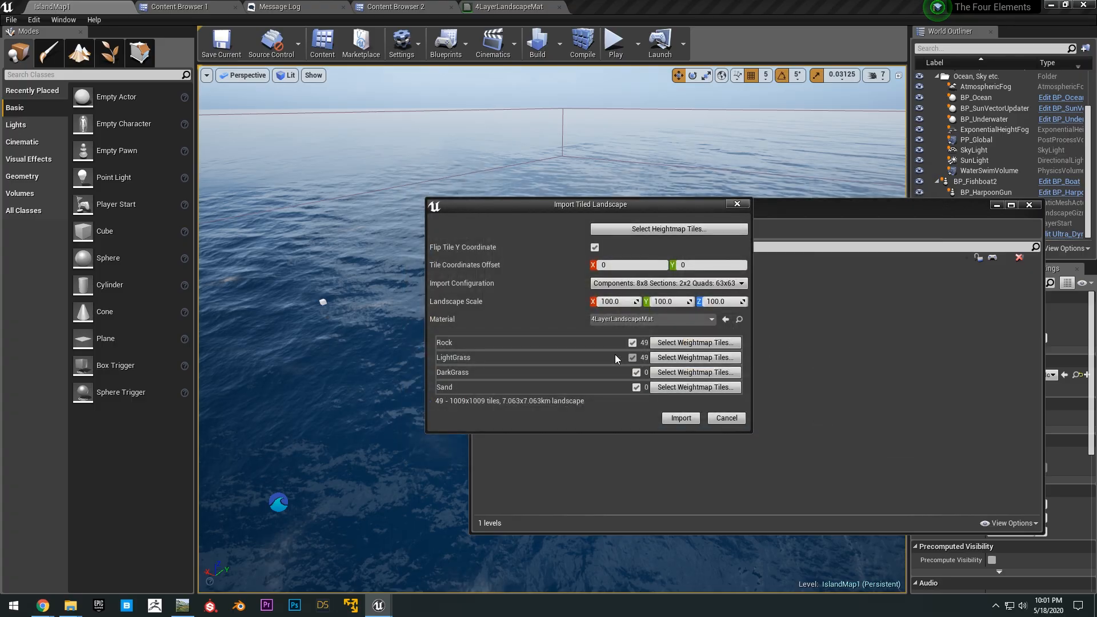
Find all darkgrass tiles in the OpenWorldMap folder and load them as the DarkGrass layer's weightmaps
click(674, 374)
click(860, 189)
text(darkgrass)
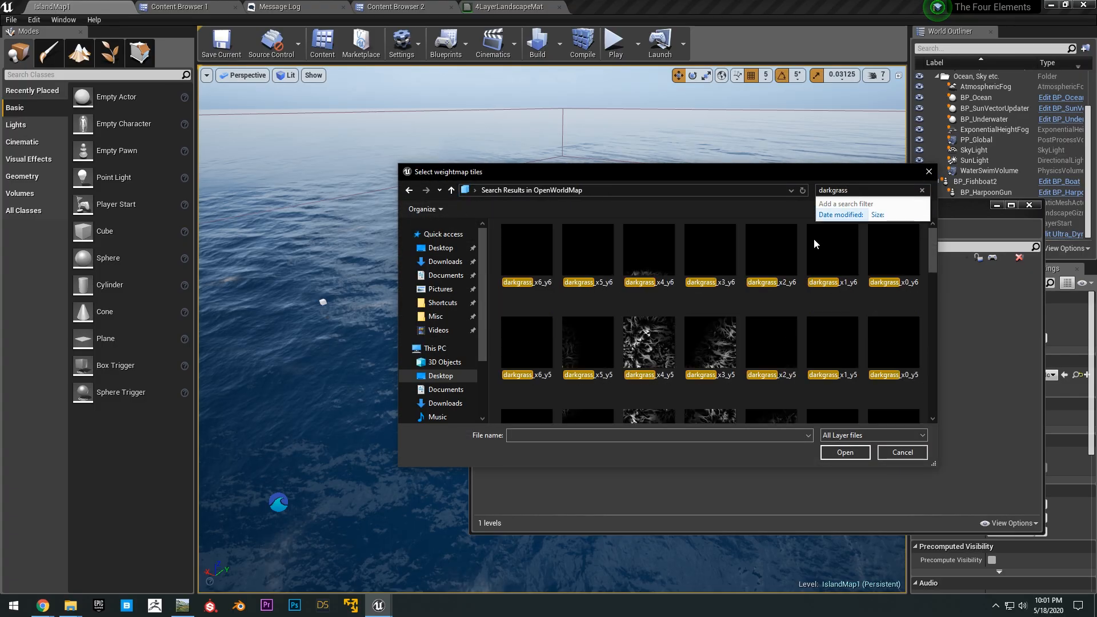
click(766, 288)
key(ctrl+a)
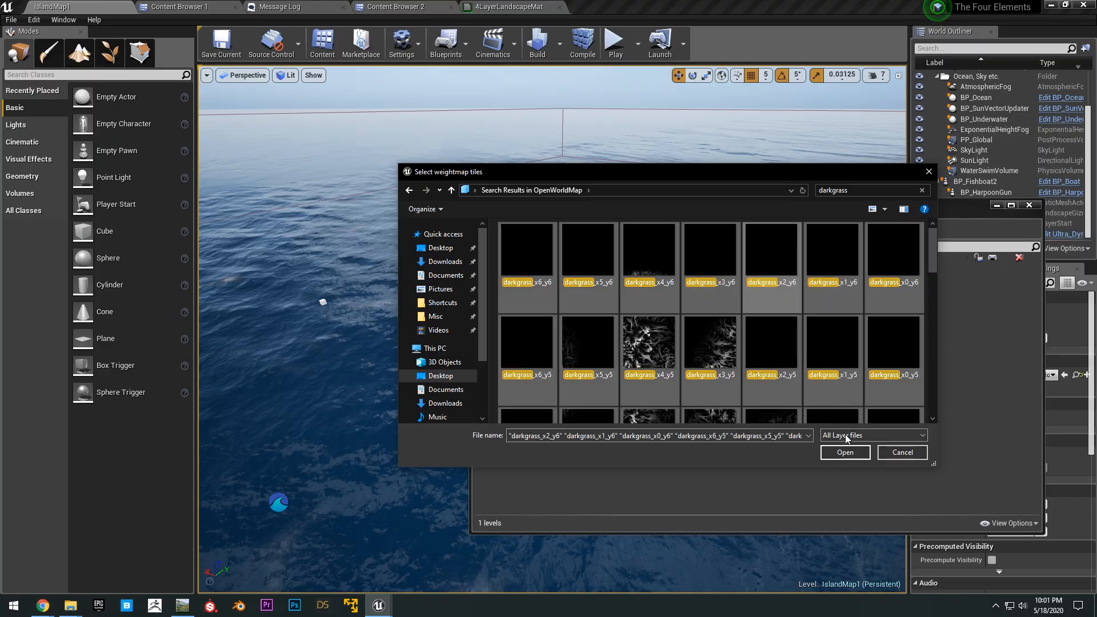
click(840, 452)
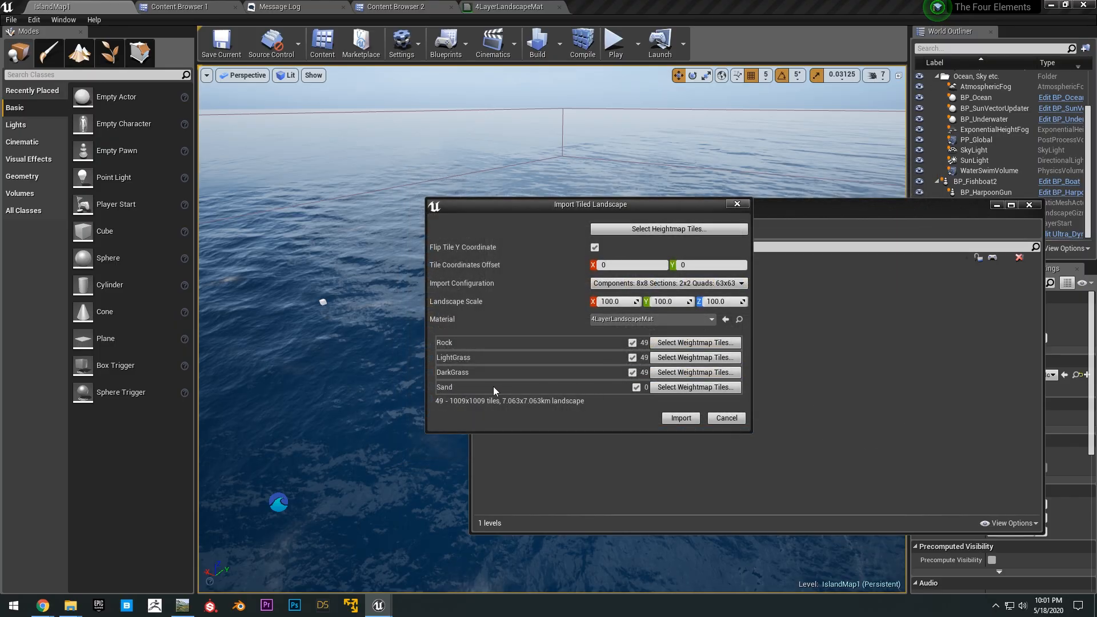
Find all sand tiles in the Desktop's OpenWorldMap folder and load them as the Sand layer's weightmaps
click(711, 388)
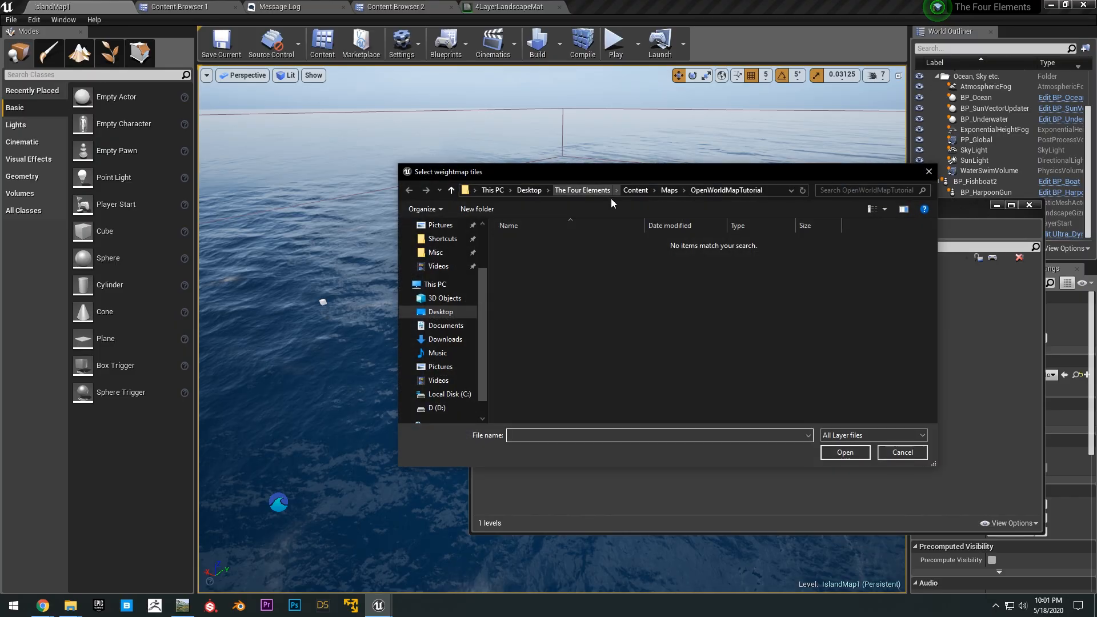
scroll(447, 270, up, 2)
click(445, 248)
double_click(833, 253)
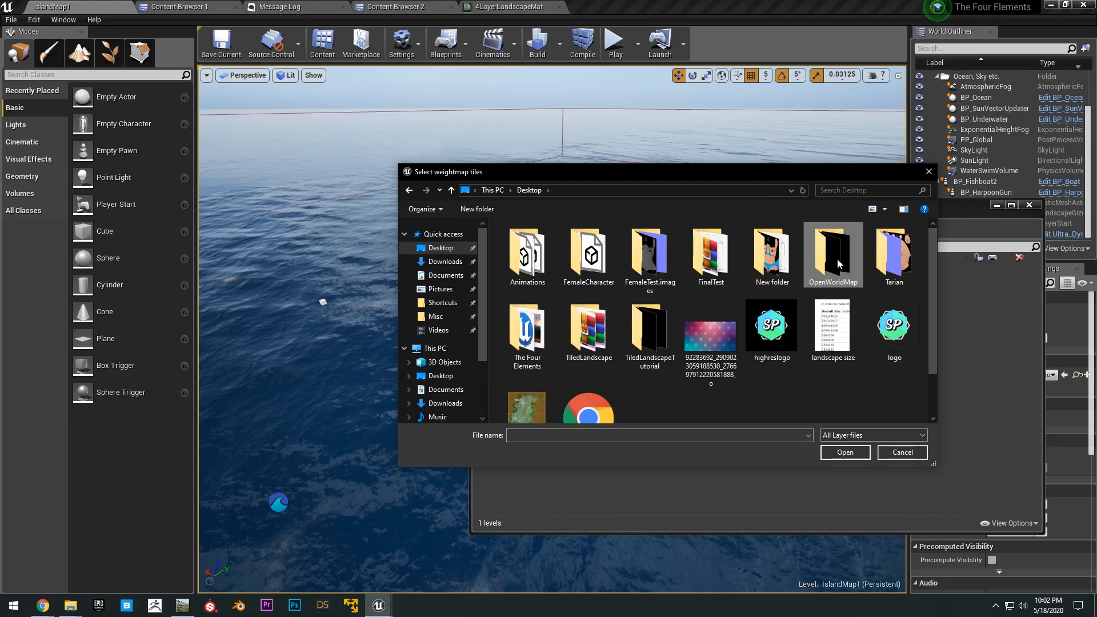
click(869, 192)
text(sand)
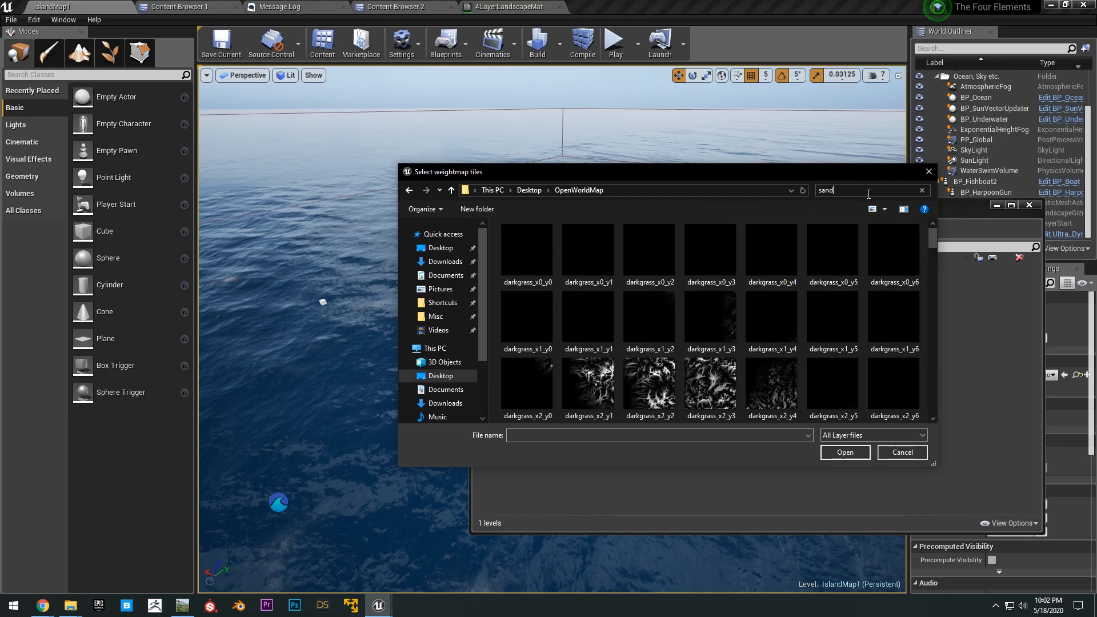
click(833, 451)
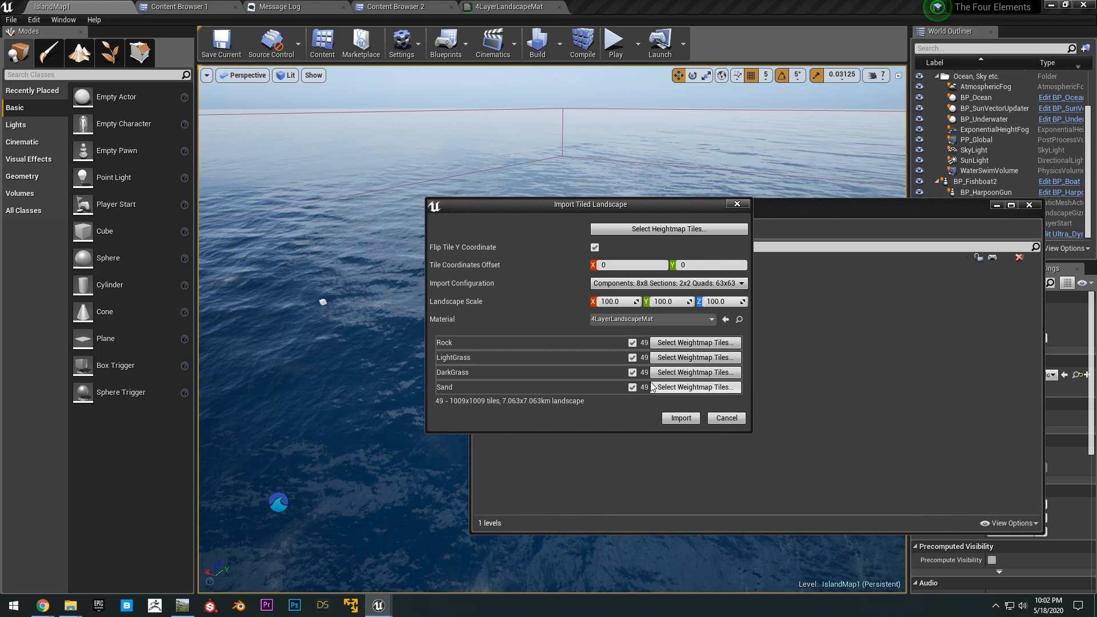
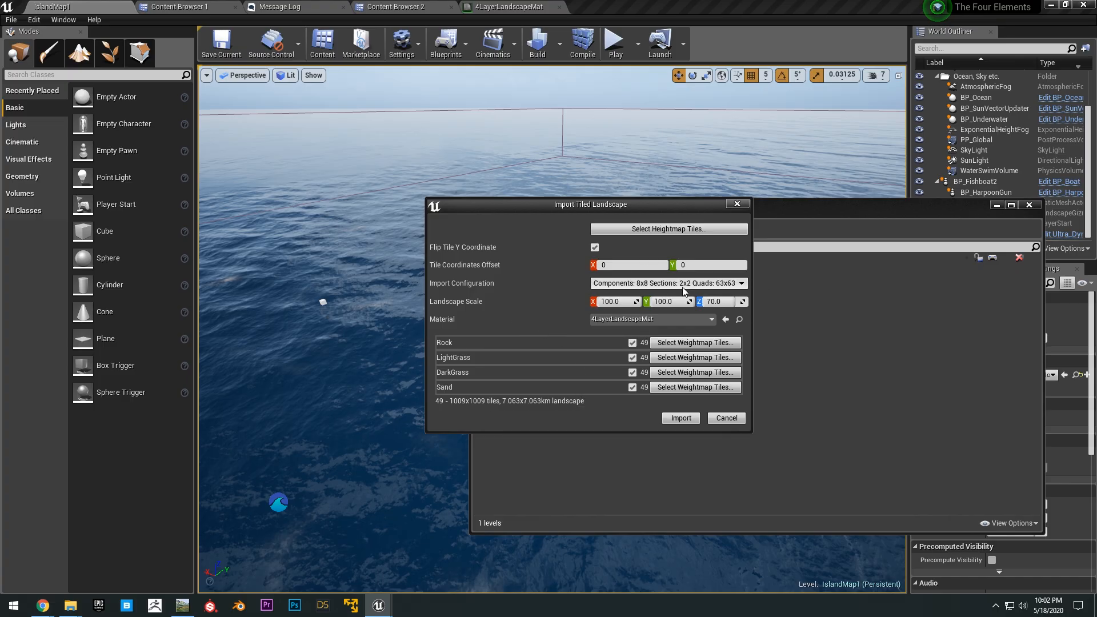
Set the landscape's Z scale to 70, import the tiled landscape and look through the resulting level list
click(687, 417)
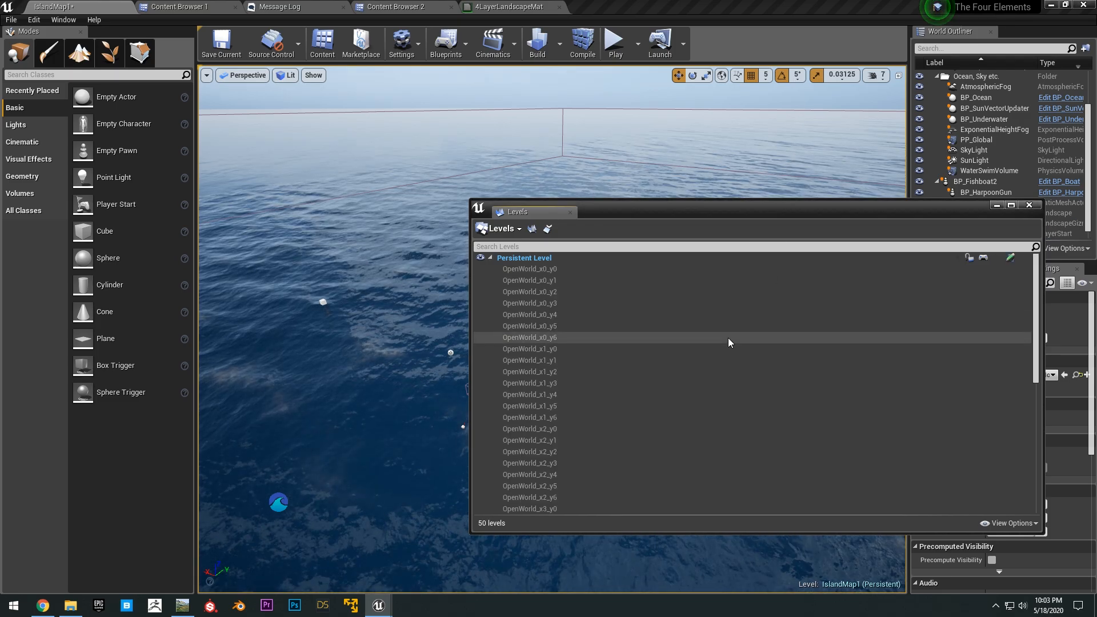
scroll(584, 283, down, 4)
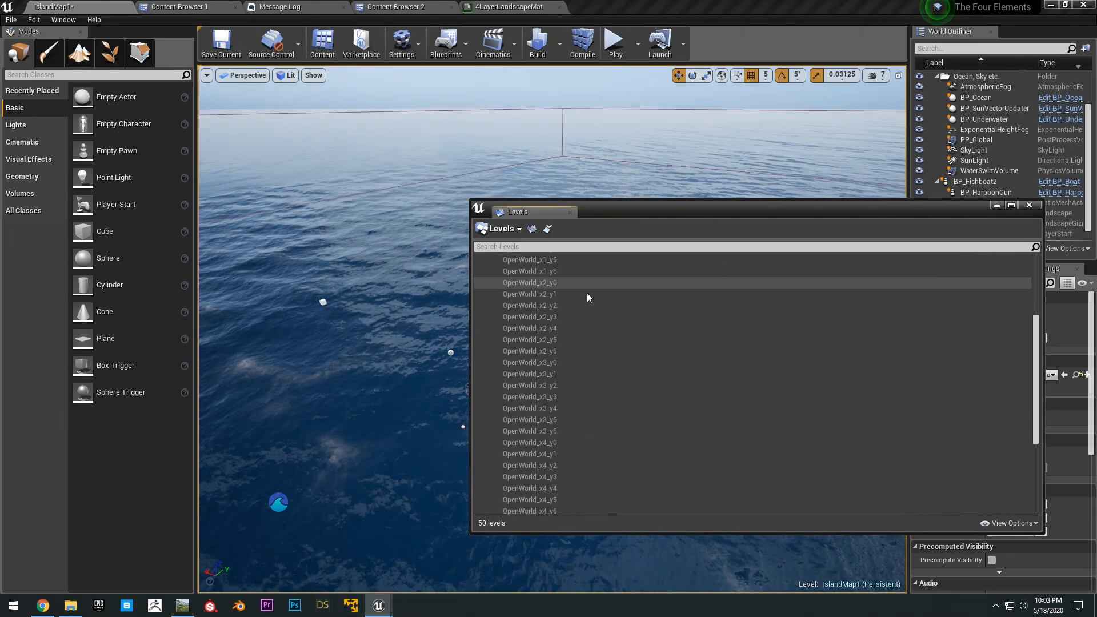
scroll(593, 314, up, 5)
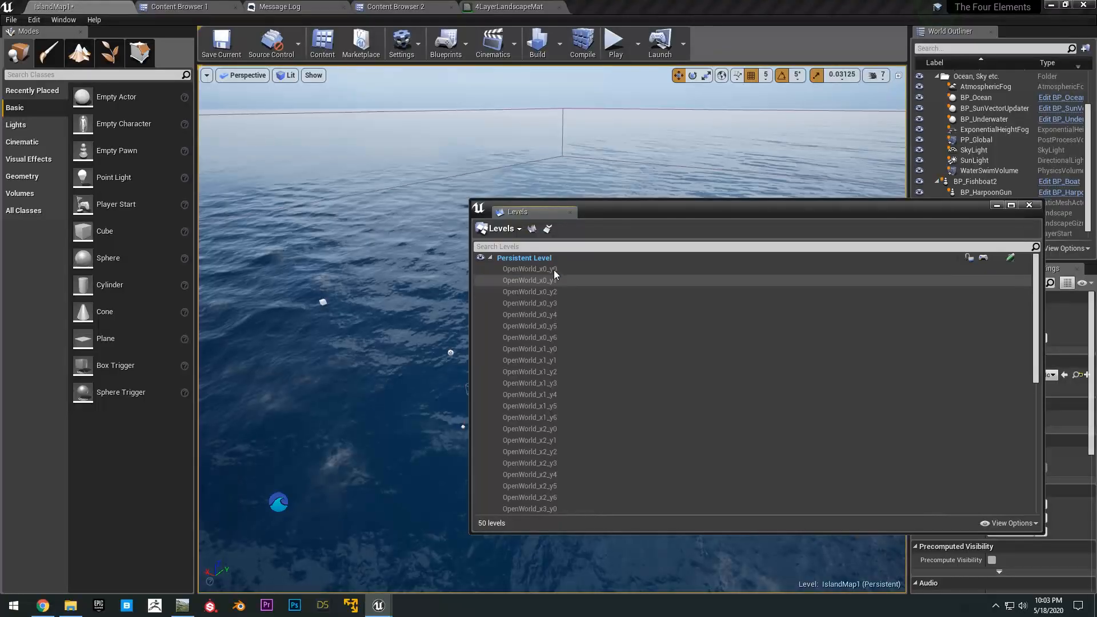
Open the World Composition view from the Levels window, float it as a separate window and enlarge it to show the tile map
click(511, 231)
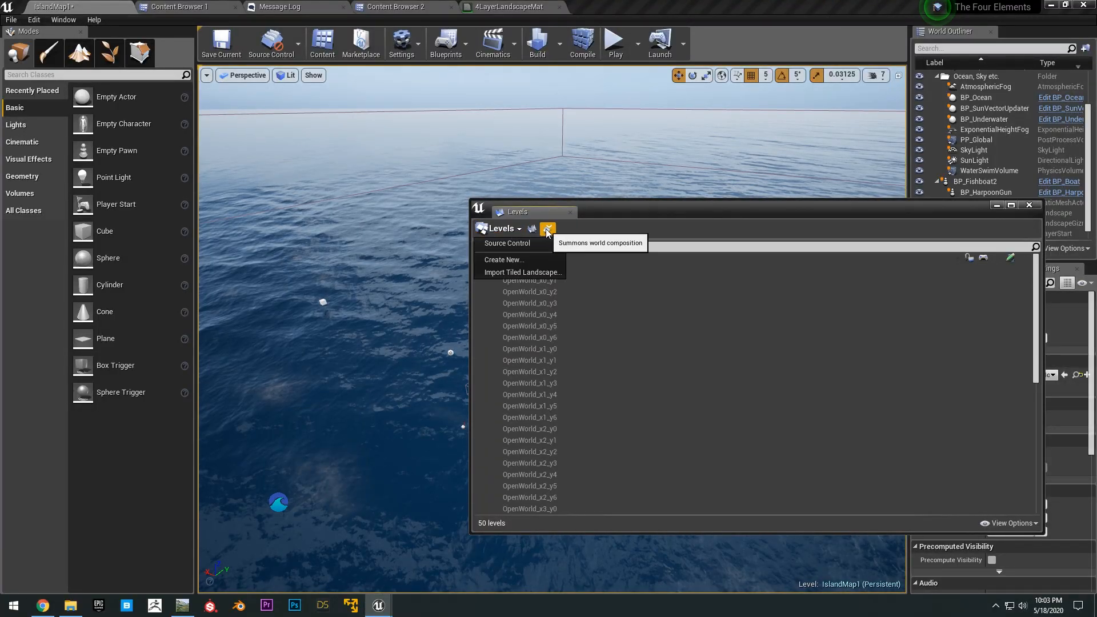
click(548, 229)
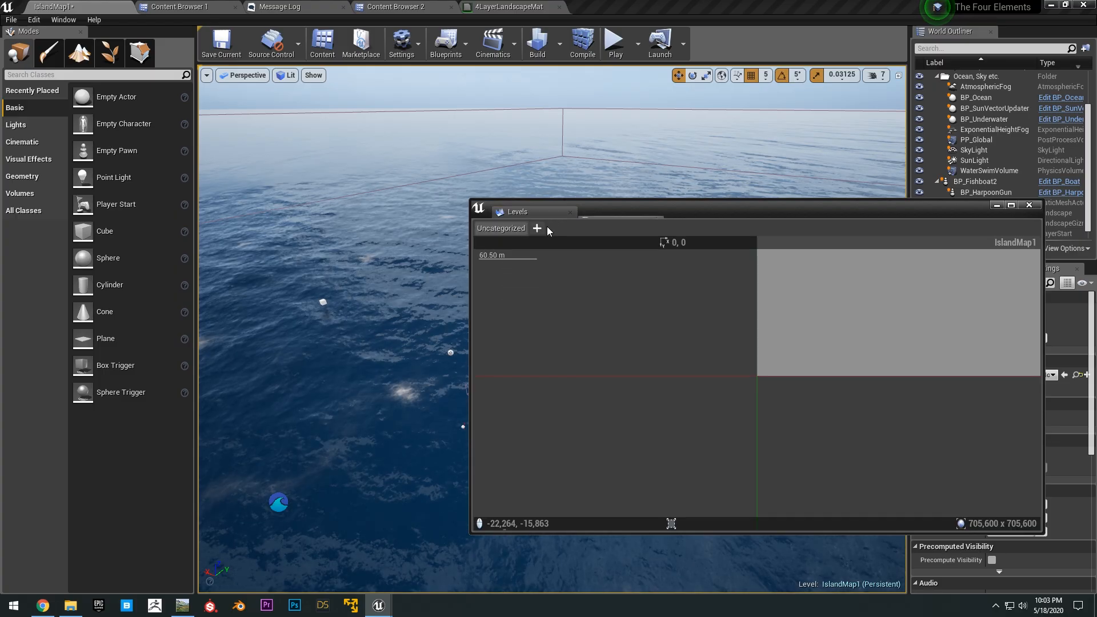
scroll(613, 433, down, 5)
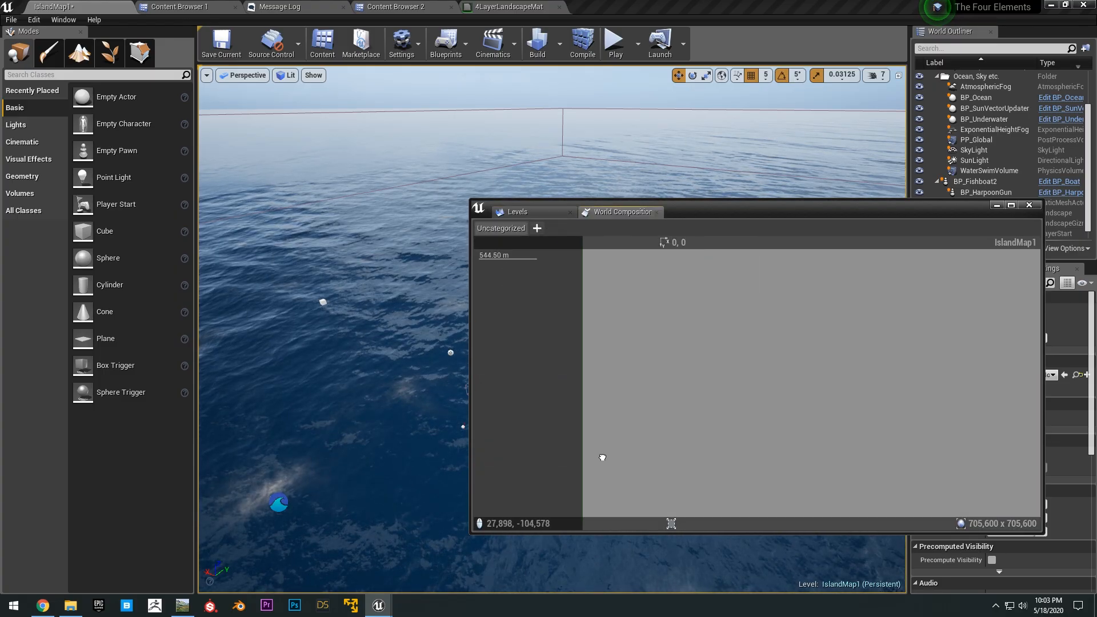
drag(622, 212, 598, 126)
drag(256, 70, 726, 157)
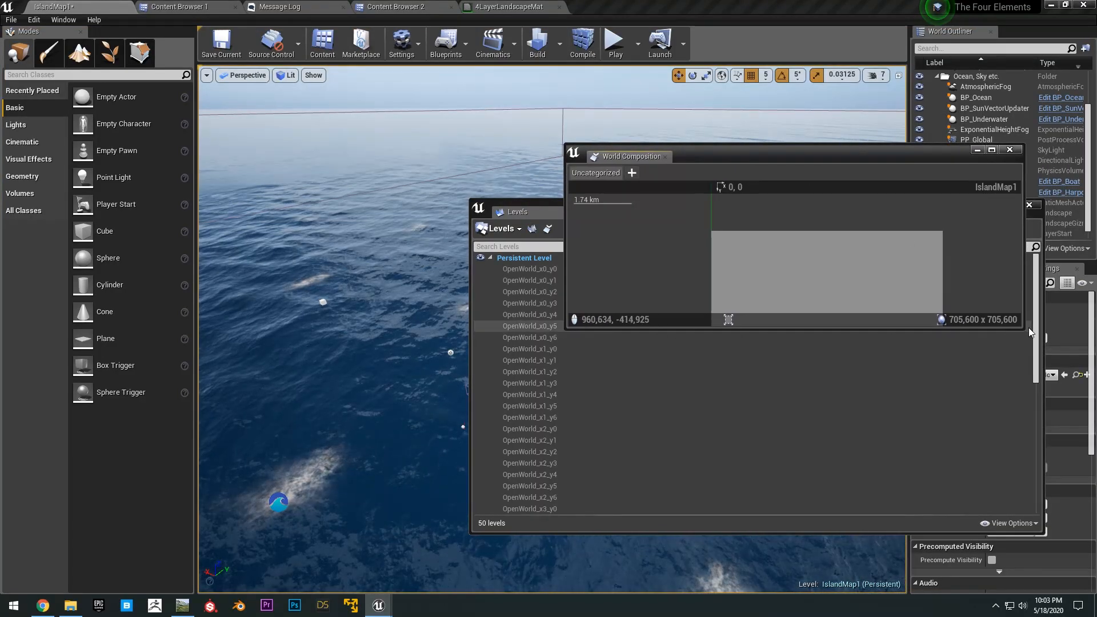
drag(1024, 329, 1094, 462)
right_drag(938, 299, 948, 253)
scroll(944, 270, down, 2)
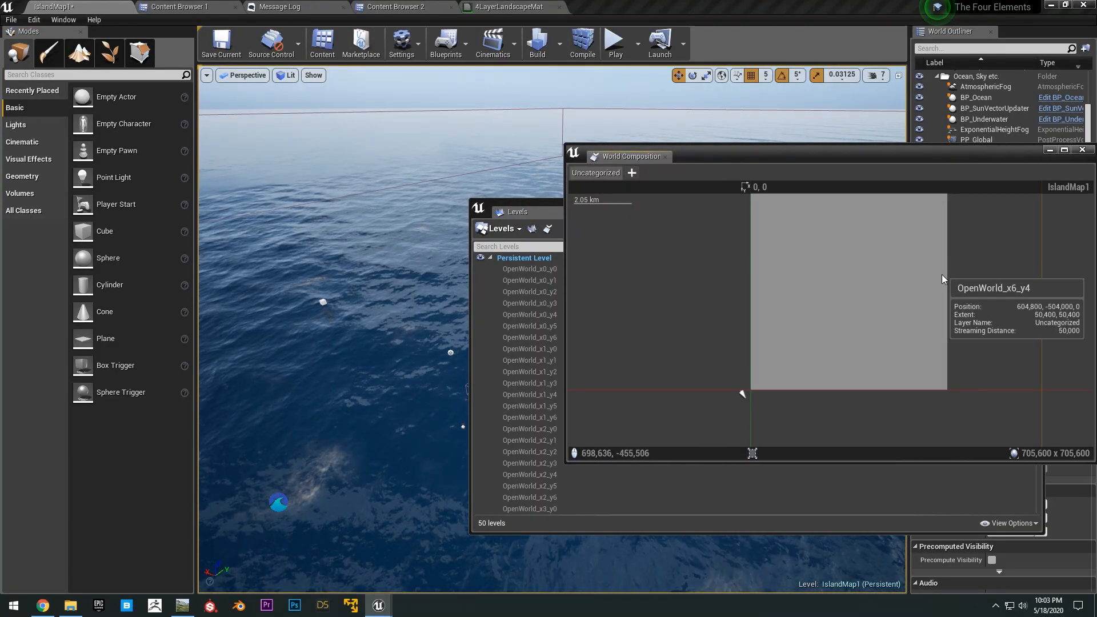
Select all the OpenWorld landscape tiles in the World Composition map and load them into the level
drag(766, 152, 729, 164)
right_drag(688, 252, 646, 293)
drag(649, 248, 918, 417)
click(897, 380)
right_drag(875, 351, 892, 325)
drag(684, 209, 929, 401)
drag(877, 165, 952, 173)
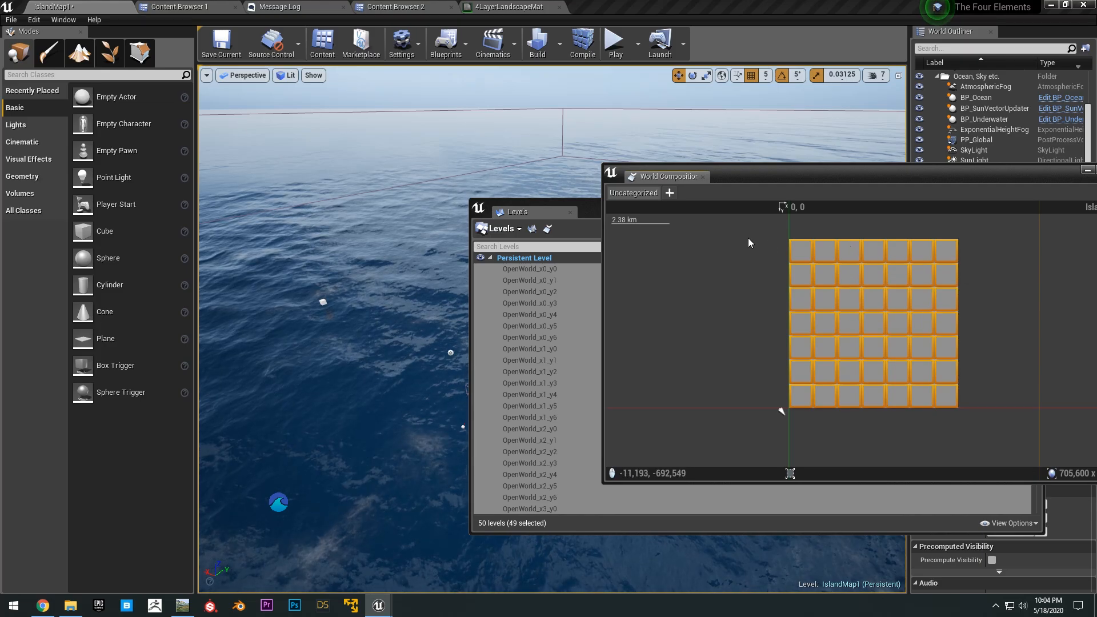
drag(743, 232, 963, 401)
right_click(907, 347)
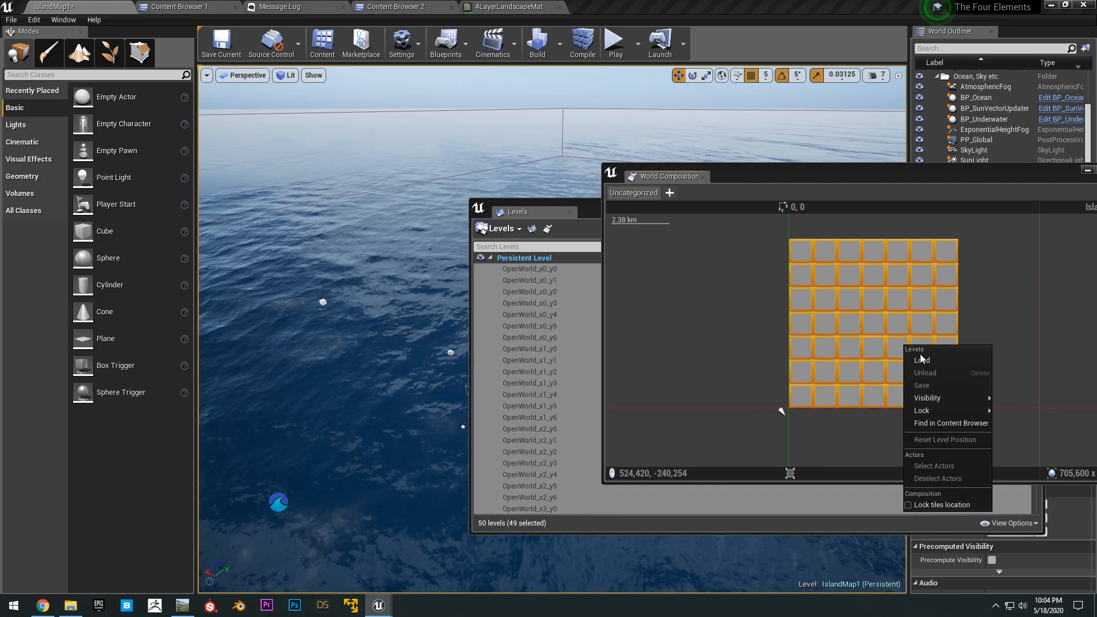
click(934, 361)
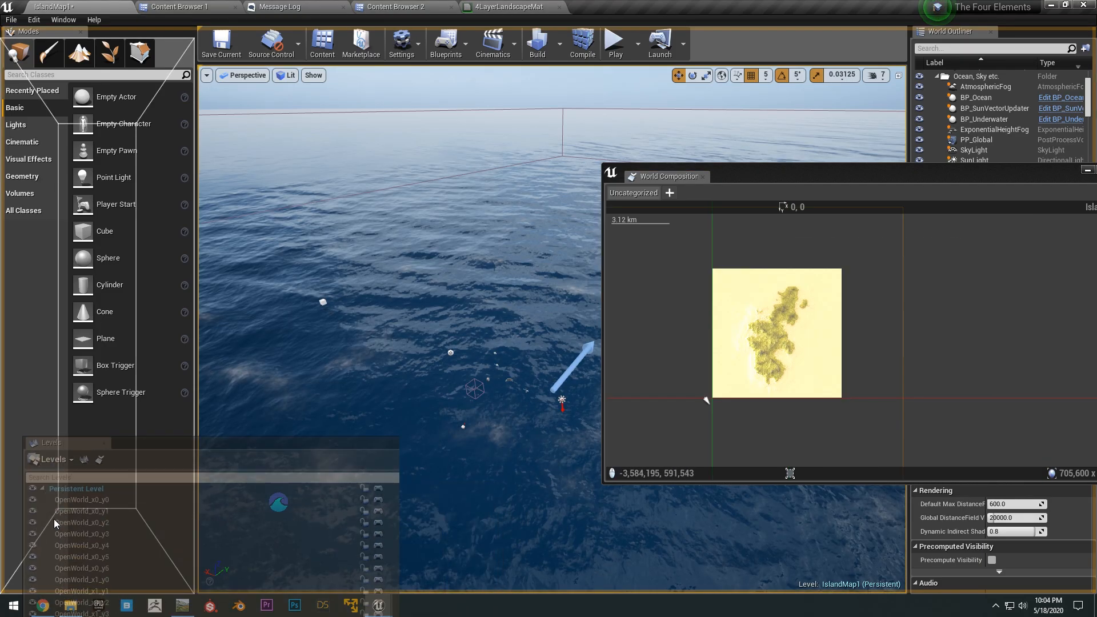
Dock the Levels and World Composition panels together beneath the Modes panel
drag(54, 521, 65, 528)
drag(666, 177, 127, 319)
scroll(44, 426, down, 1)
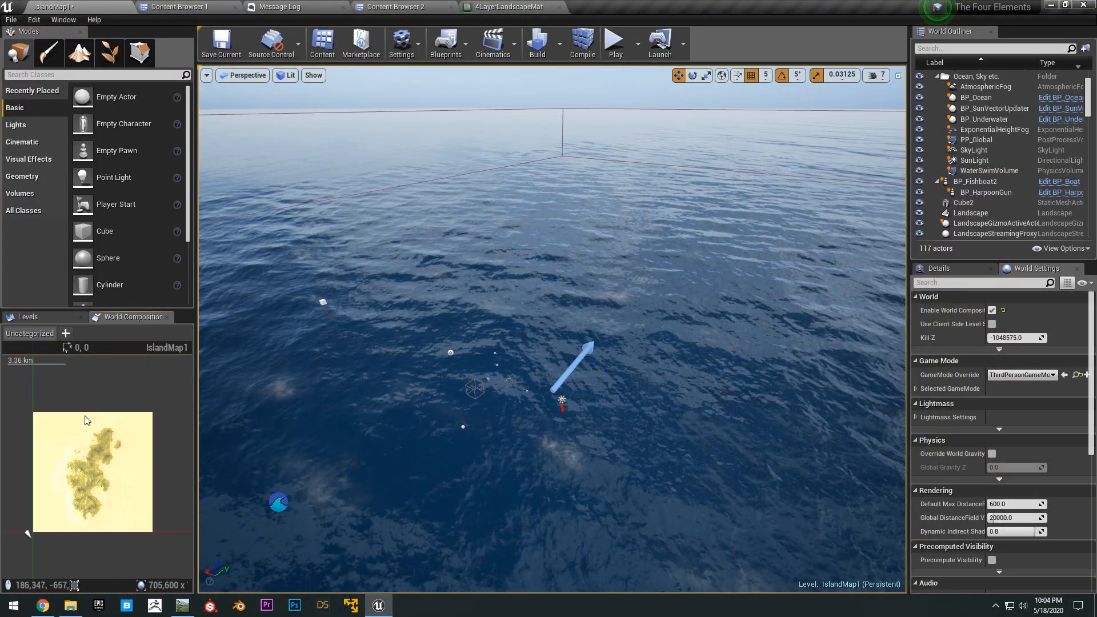
Raise the viewport camera speed to 8 and fly around the imported island to examine its terrain and material layers
right_drag(573, 303, 541, 271)
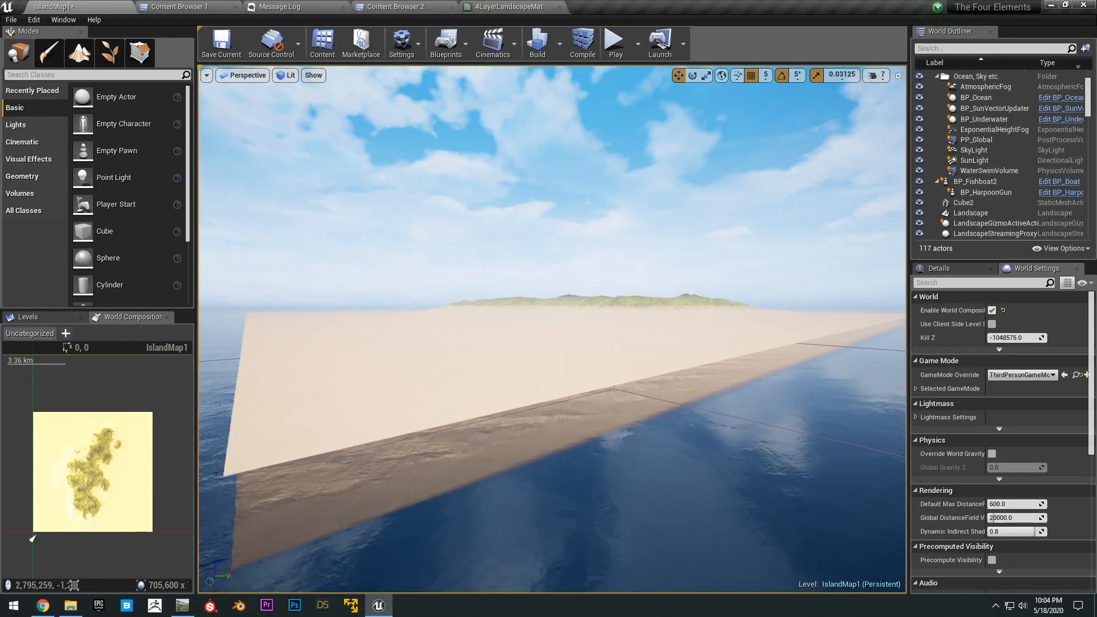
key(w)
click(877, 75)
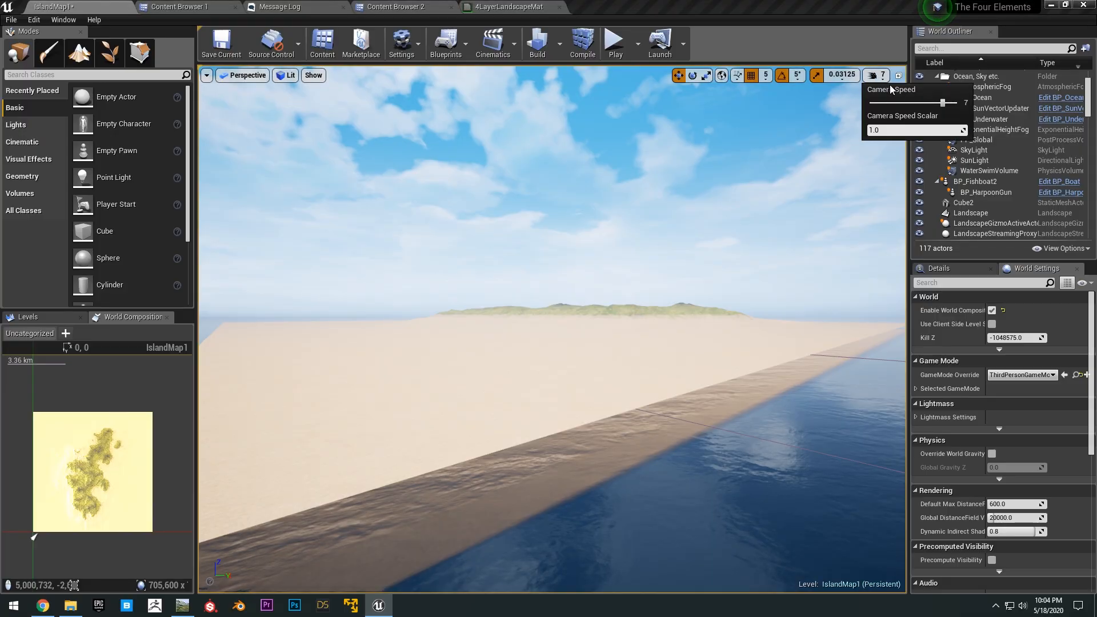
key(w)
right_drag(629, 285, 485, 100)
key(w)
key(w)
key(w)
key(s)
key(w)
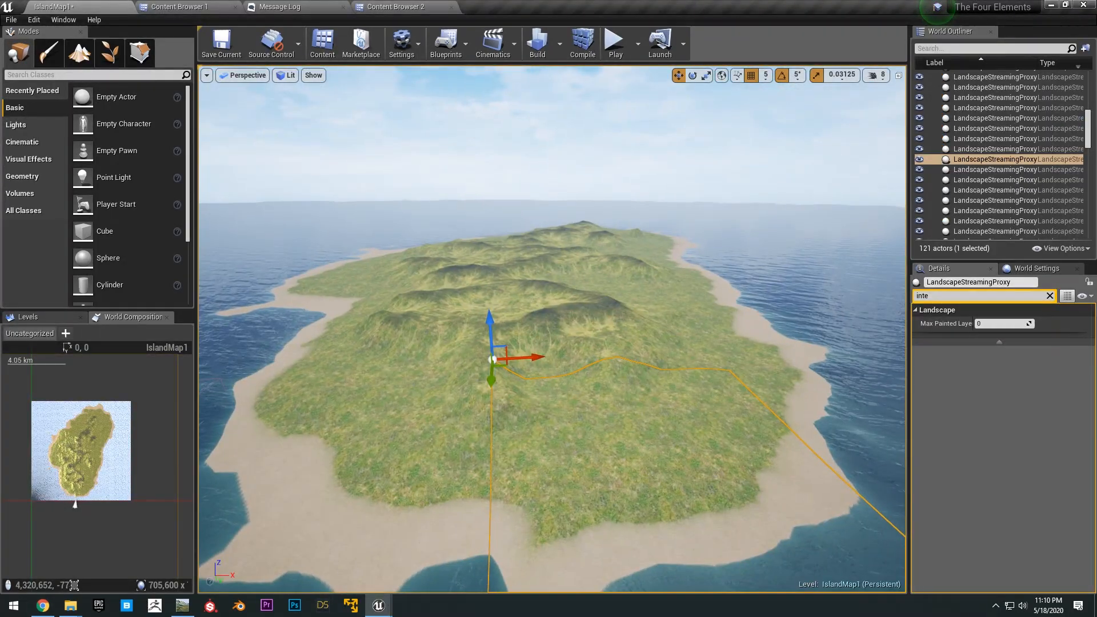
right_drag(641, 390, 729, 303)
key(d)
key(s)
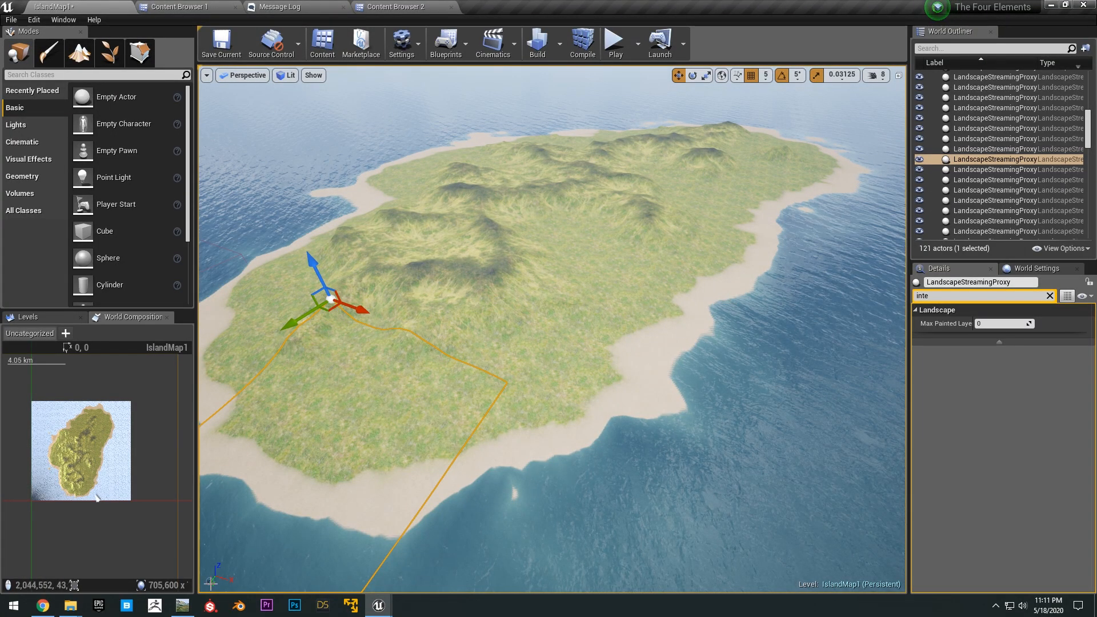
Switch to World Machine, inspect the previews of the Select Height devices fed by Coast Erosion, and return to Unreal
click(167, 607)
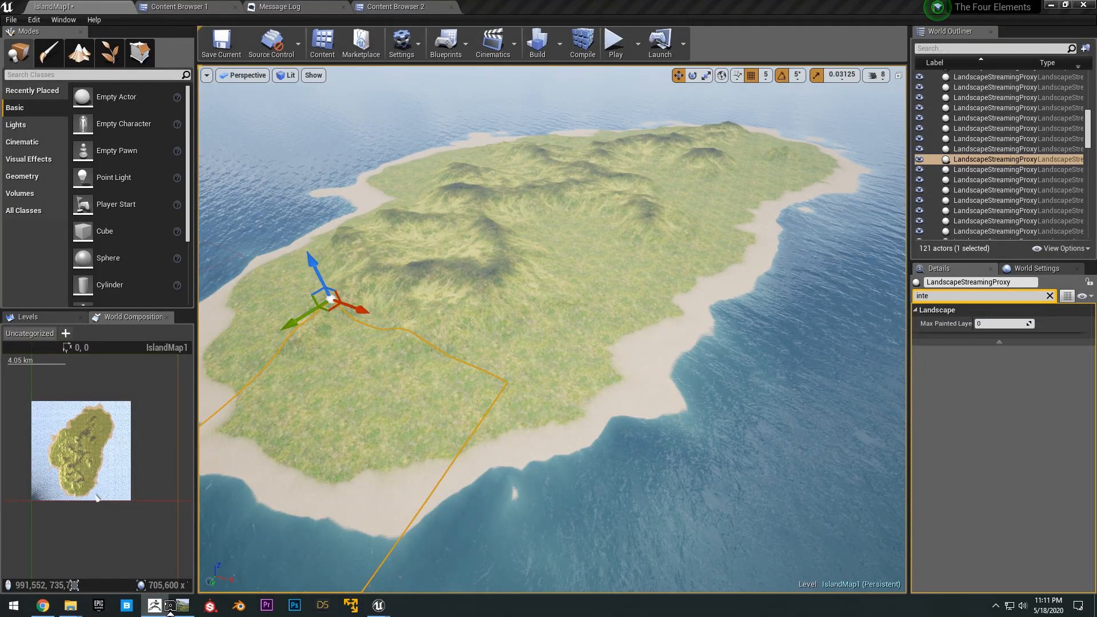
click(183, 606)
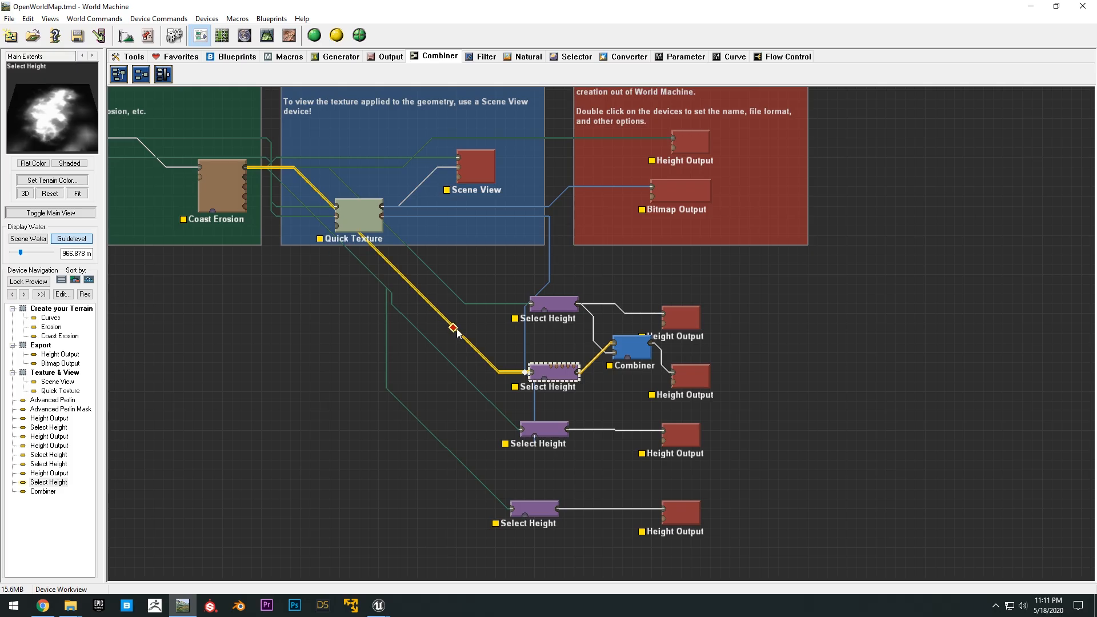
click(553, 303)
click(565, 372)
middle_drag(562, 349, 579, 327)
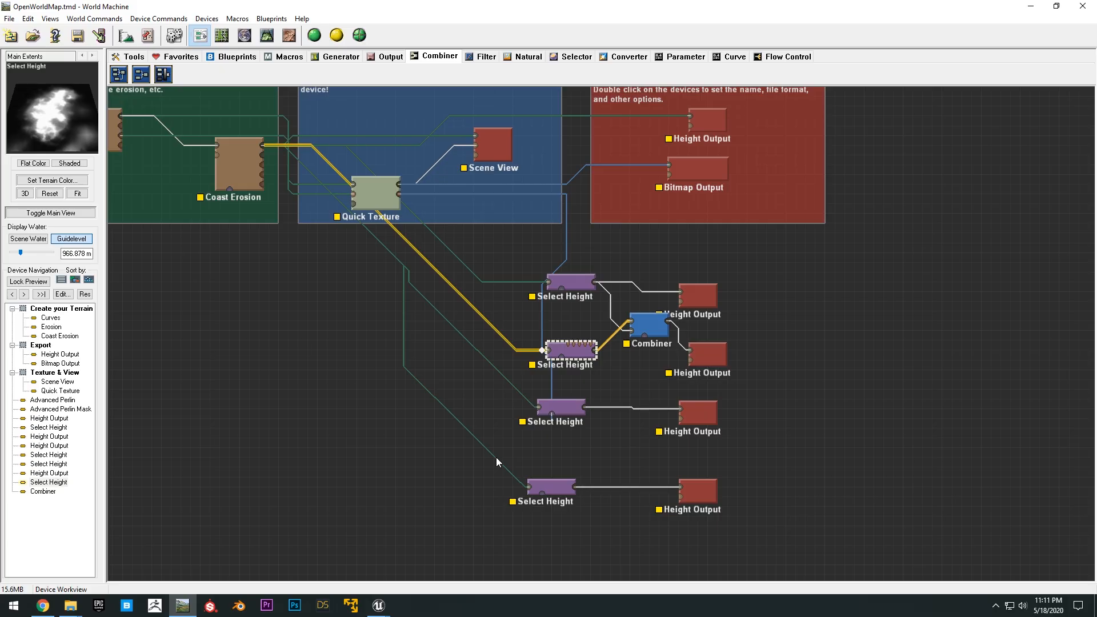
click(557, 488)
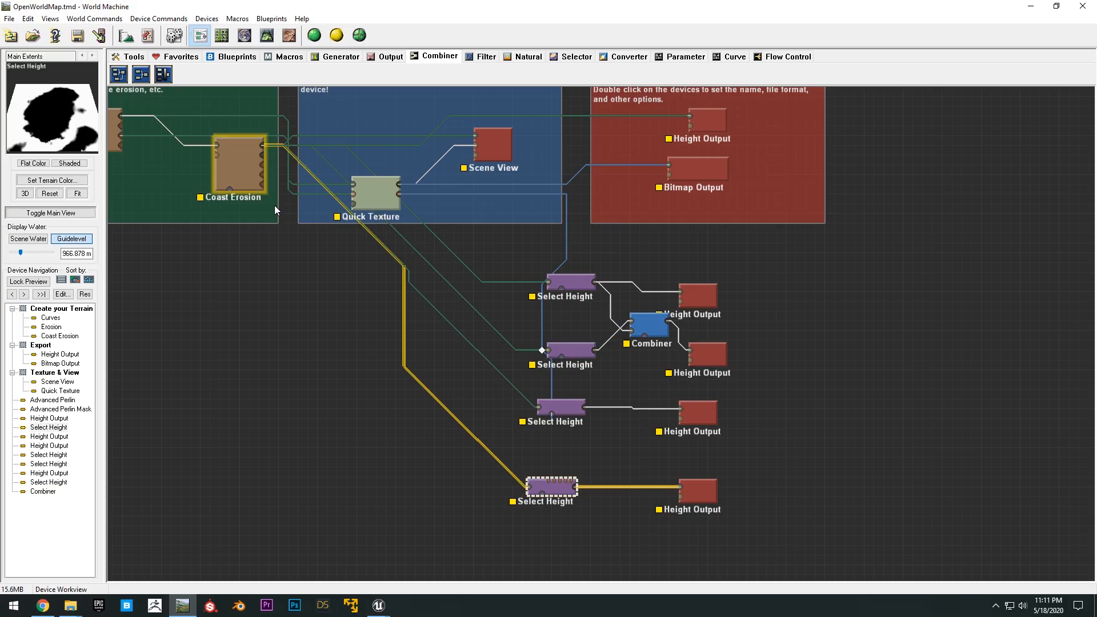
click(1037, 10)
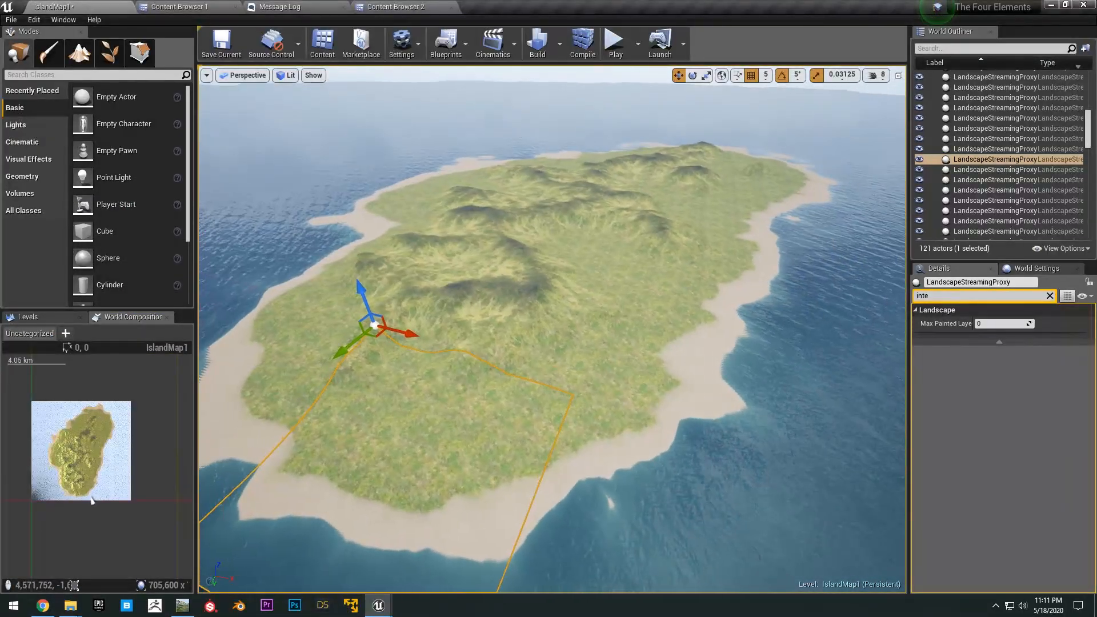
Dock the 4LayerLandscapeMat editor beside the other main window tabs and inspect its texture, colour and layer blend nodes
right_drag(676, 273, 688, 264)
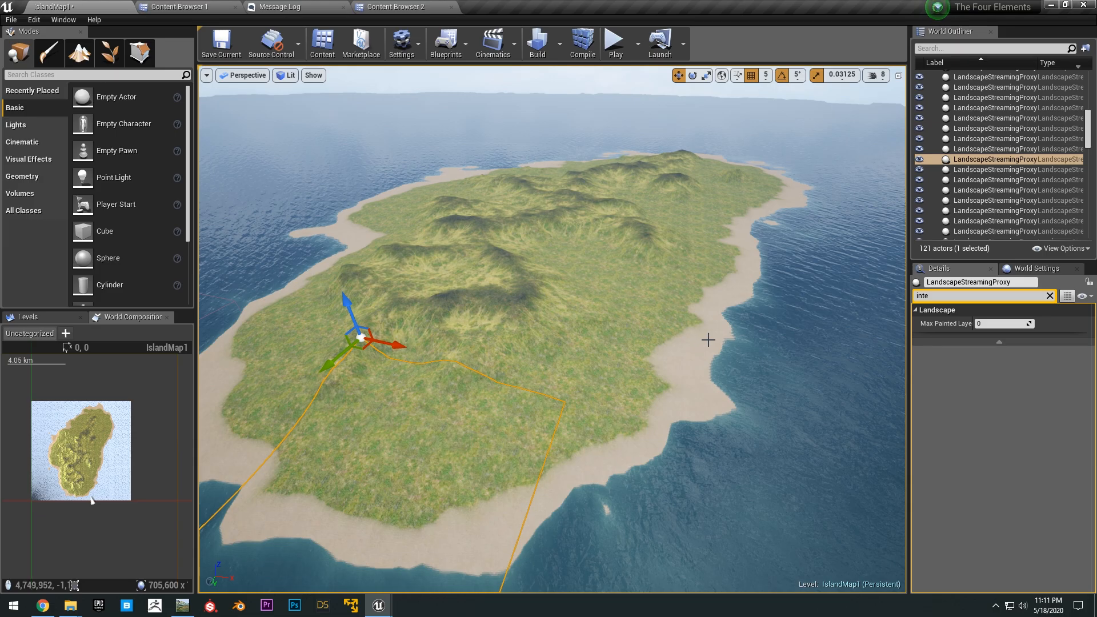
mouse_move(535, 319)
right_down()
mouse_move(475, 321)
mouse_move(524, 305)
right_up()
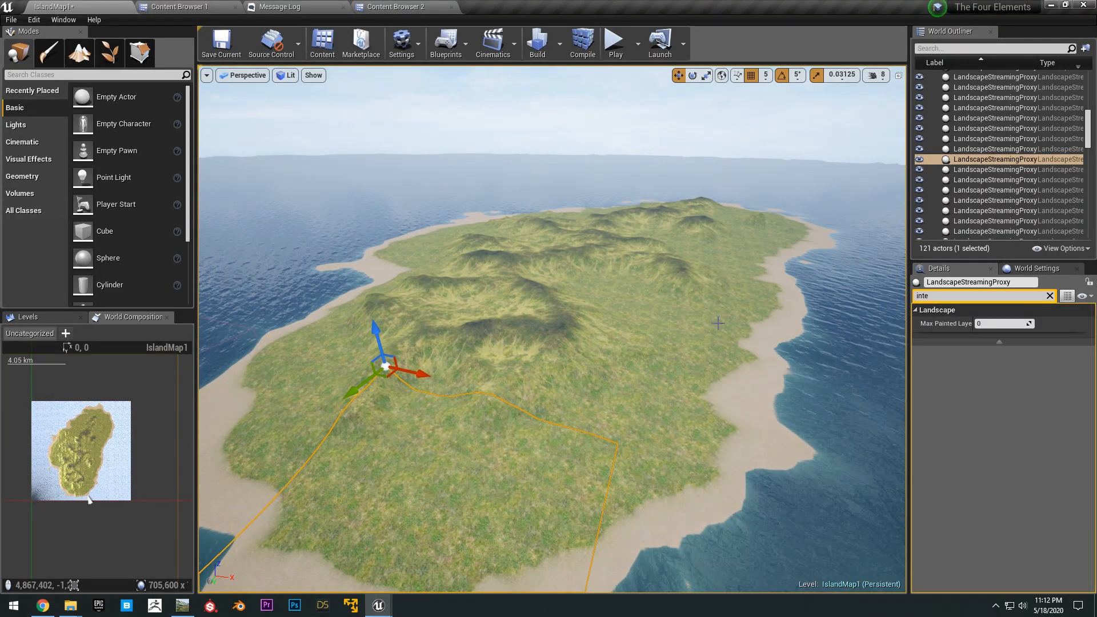
right_drag(525, 305, 600, 308)
drag(1096, 174, 698, 155)
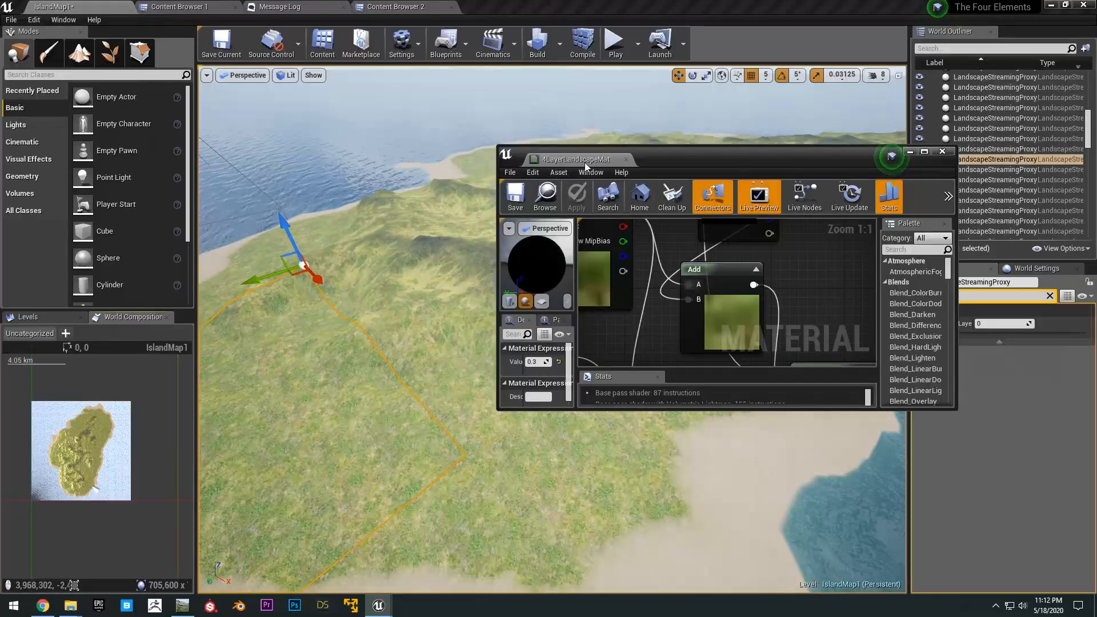
drag(584, 162, 509, 6)
scroll(725, 231, down, 7)
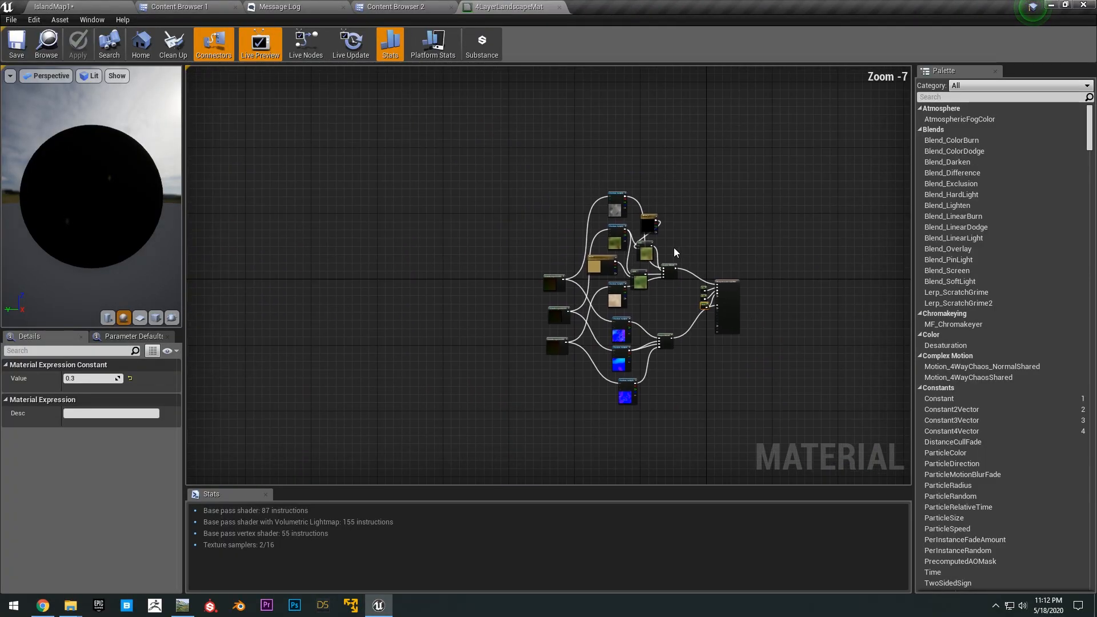
scroll(677, 251, up, 3)
scroll(627, 274, up, 2)
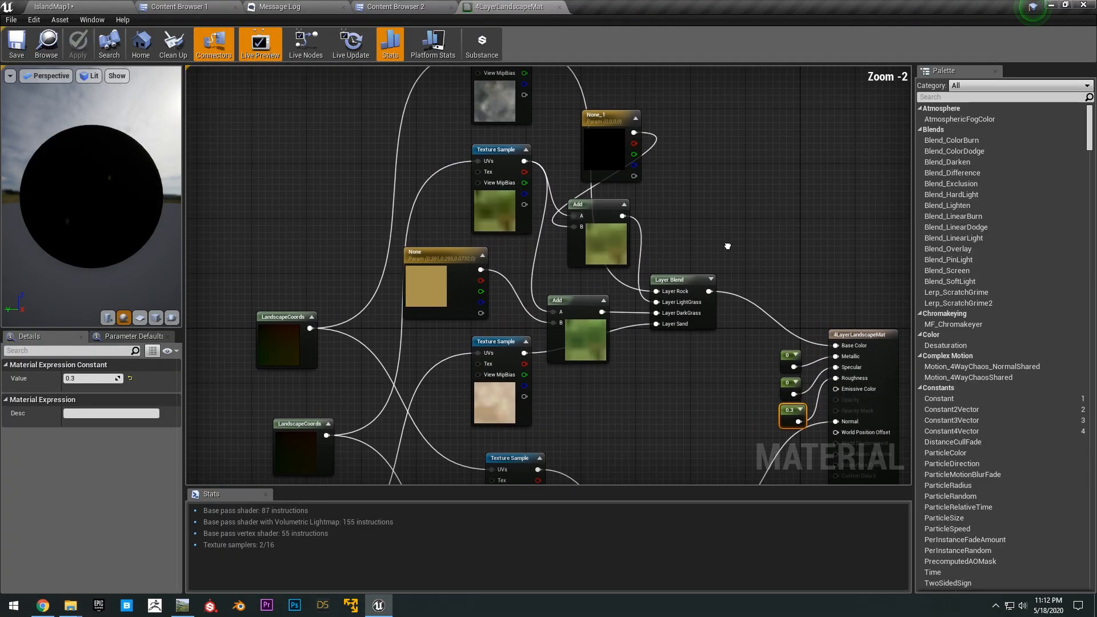
scroll(595, 265, down, 2)
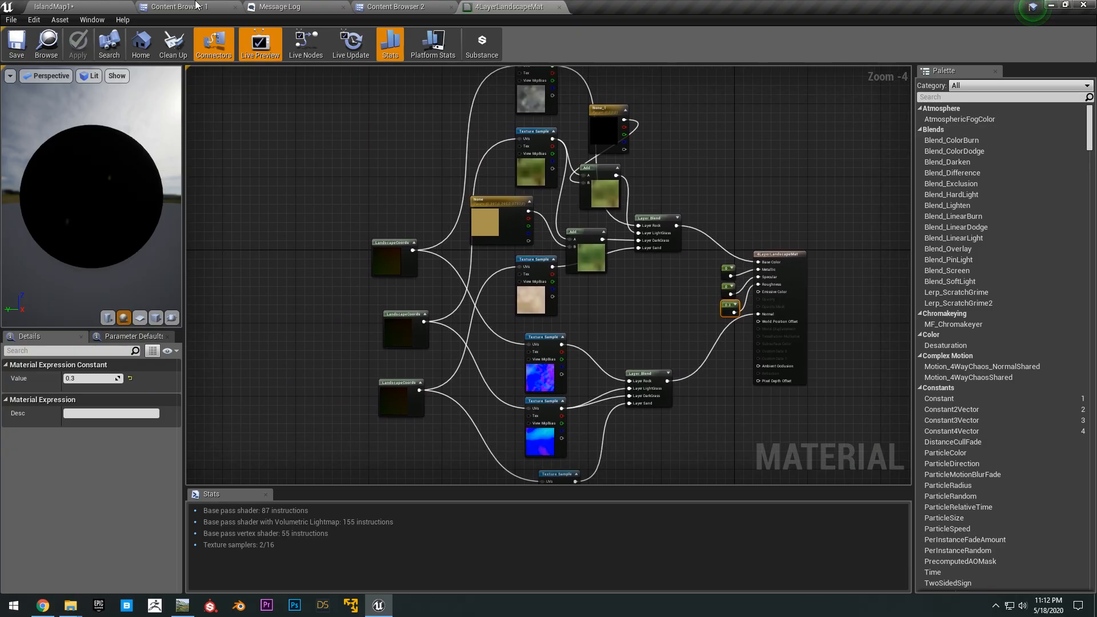
Return to the IslandMap1 viewport and fly over the island's hills and coastline to examine the grass, sand and shoreline
click(51, 6)
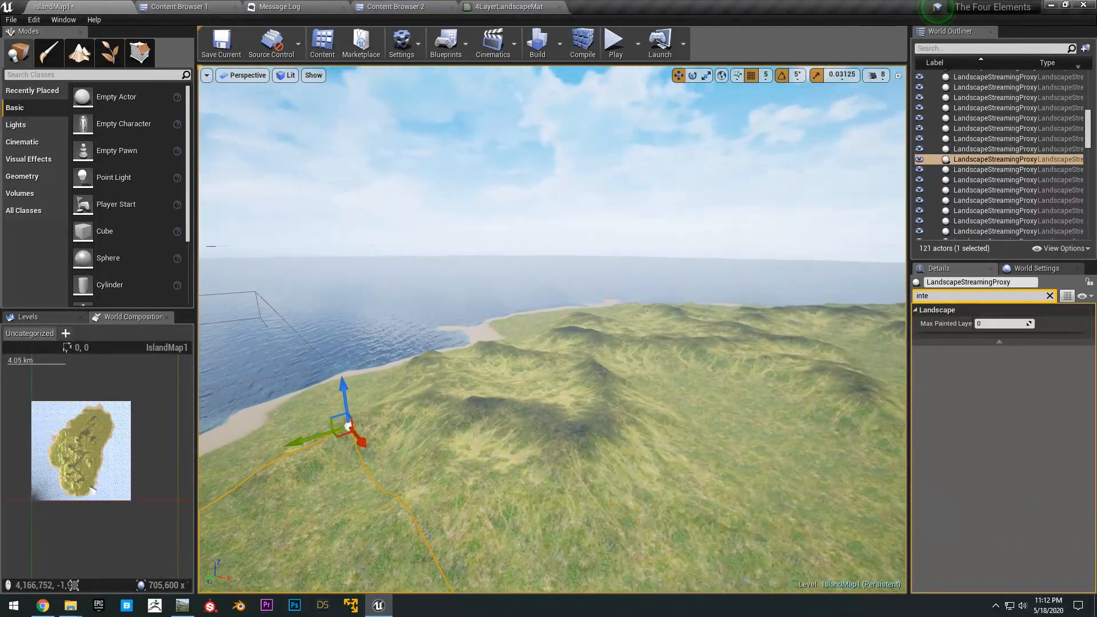
key(w)
right_drag(673, 400, 636, 443)
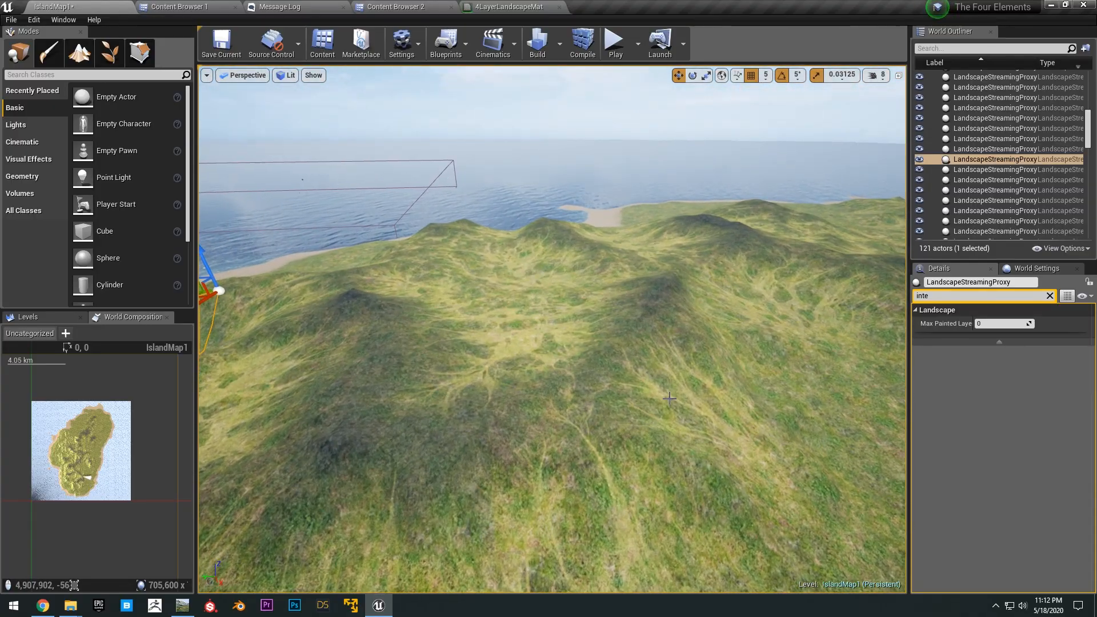
key(w)
right_drag(627, 283, 754, 323)
key(s)
key(f)
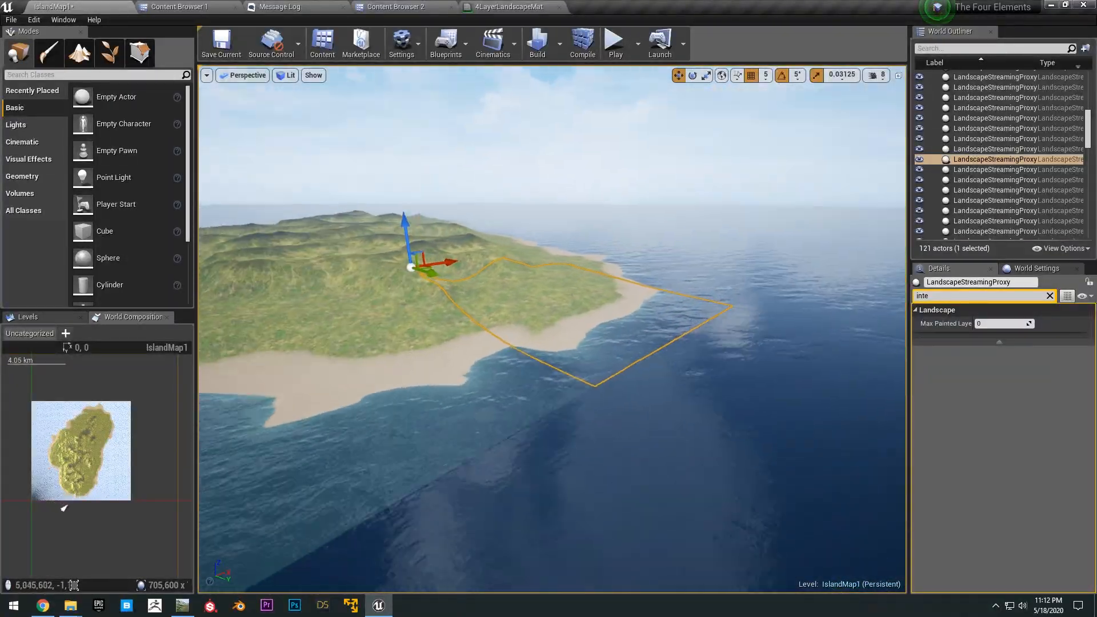
key(d)
right_drag(552, 329, 399, 365)
mouse_move(680, 364)
right_down()
mouse_move(697, 353)
mouse_move(717, 229)
right_up()
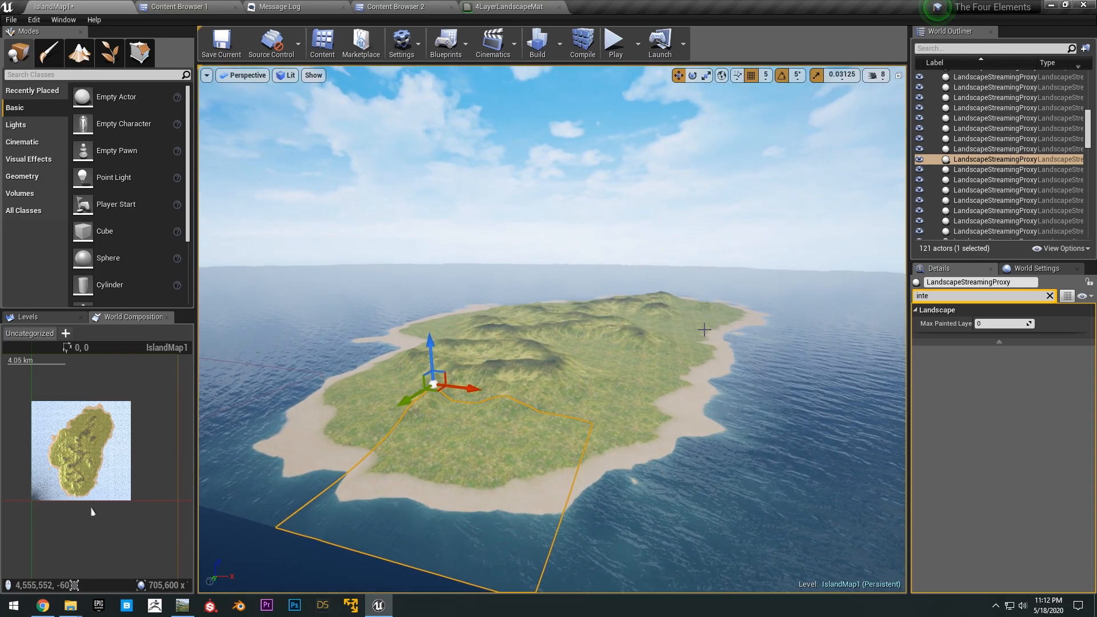
right_drag(707, 330, 573, 362)
right_drag(707, 343, 702, 336)
Select the BP_Ocean, WaterSwimVolume and BP_Fishboat2 actors together
click(578, 350)
right_drag(578, 350, 542, 357)
ctrl+click(973, 221)
ctrl+click(975, 231)
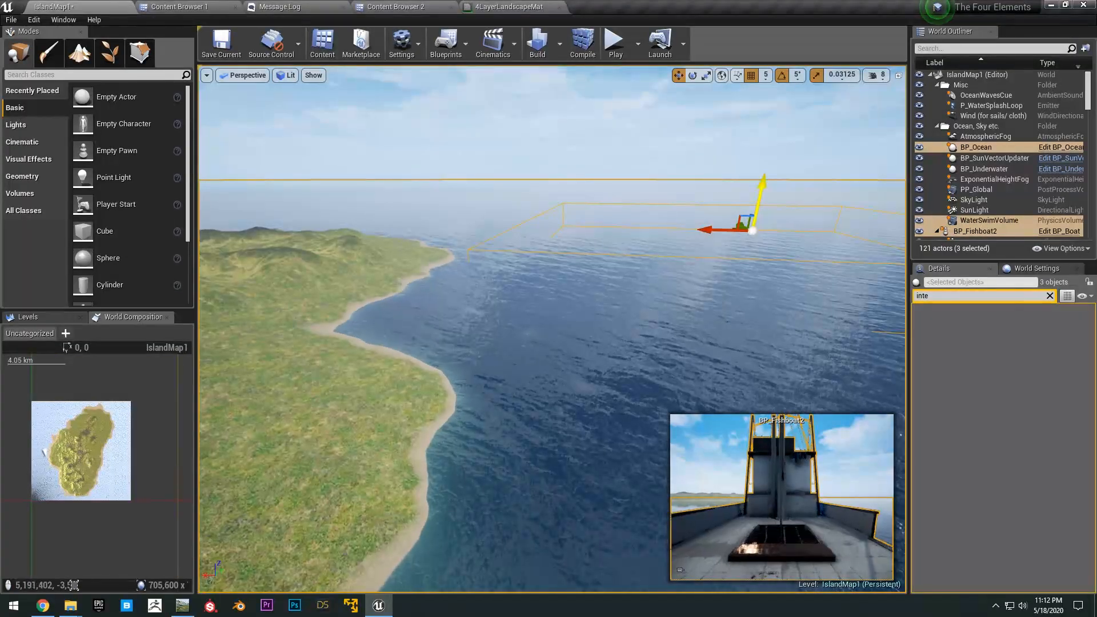
Circle the island in the viewport to examine its beaches, surrounding ocean and sky
right_drag(656, 192, 434, 257)
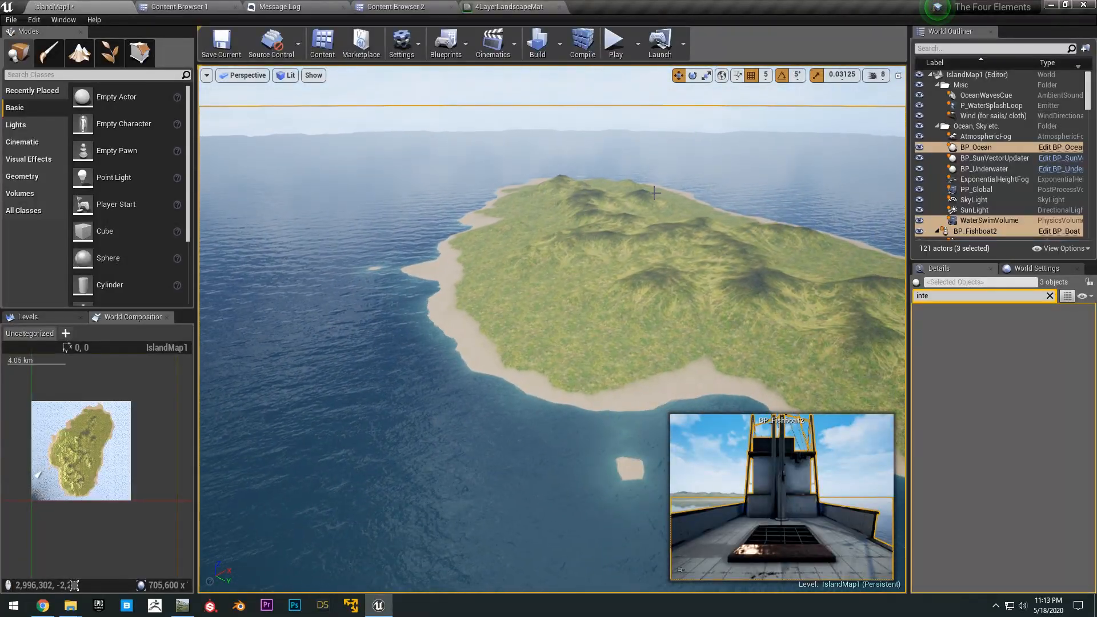
click(620, 228)
key(d)
right_drag(620, 227, 623, 311)
key(d)
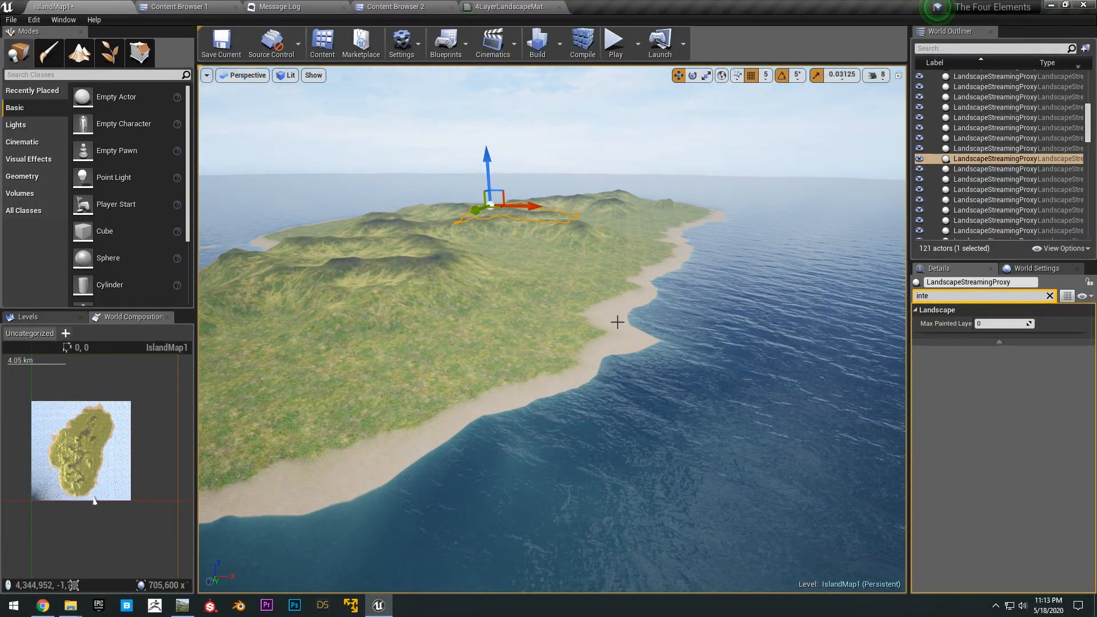
right_drag(728, 213, 571, 148)
click(685, 154)
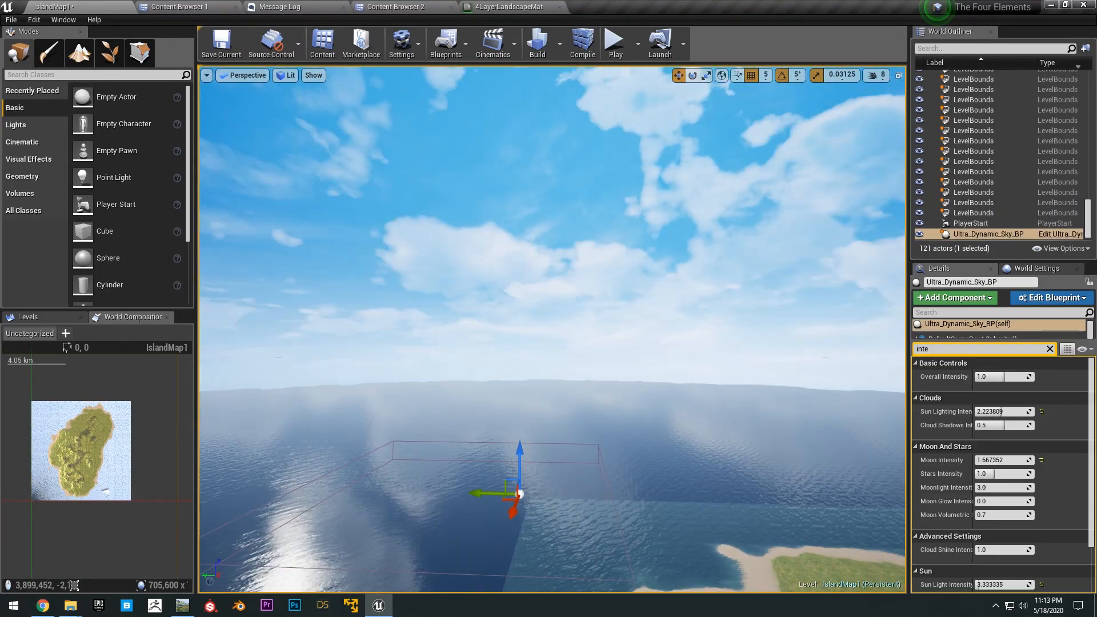
right_drag(472, 257, 651, 300)
Float the World Composition view as its own window over the viewport and select all the island's tiles in it
drag(162, 318, 544, 221)
drag(616, 222, 580, 204)
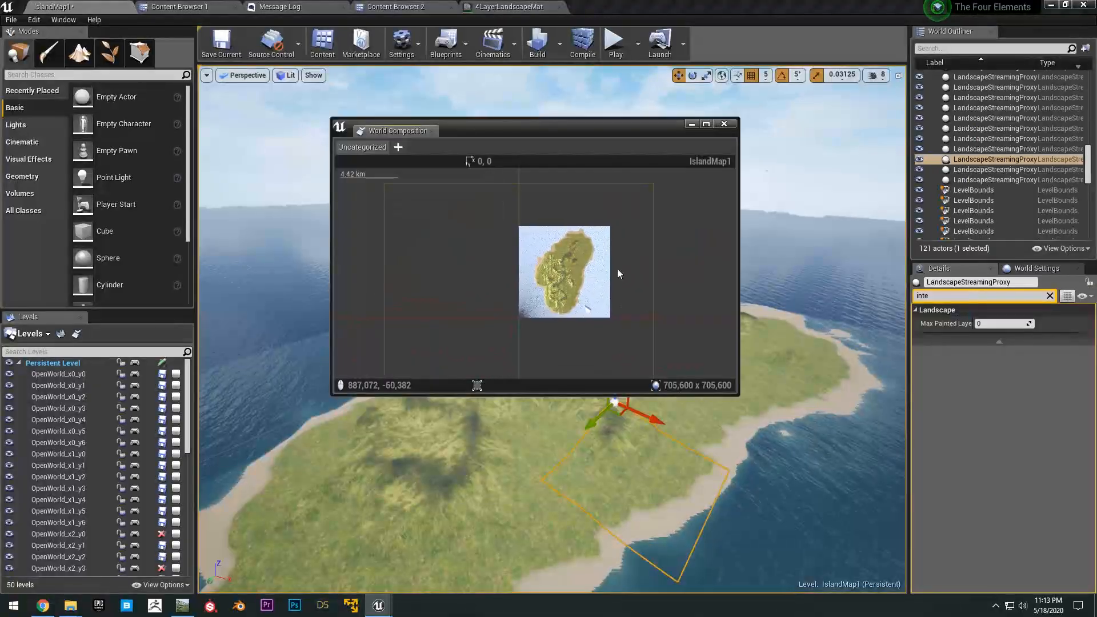
drag(469, 199, 666, 304)
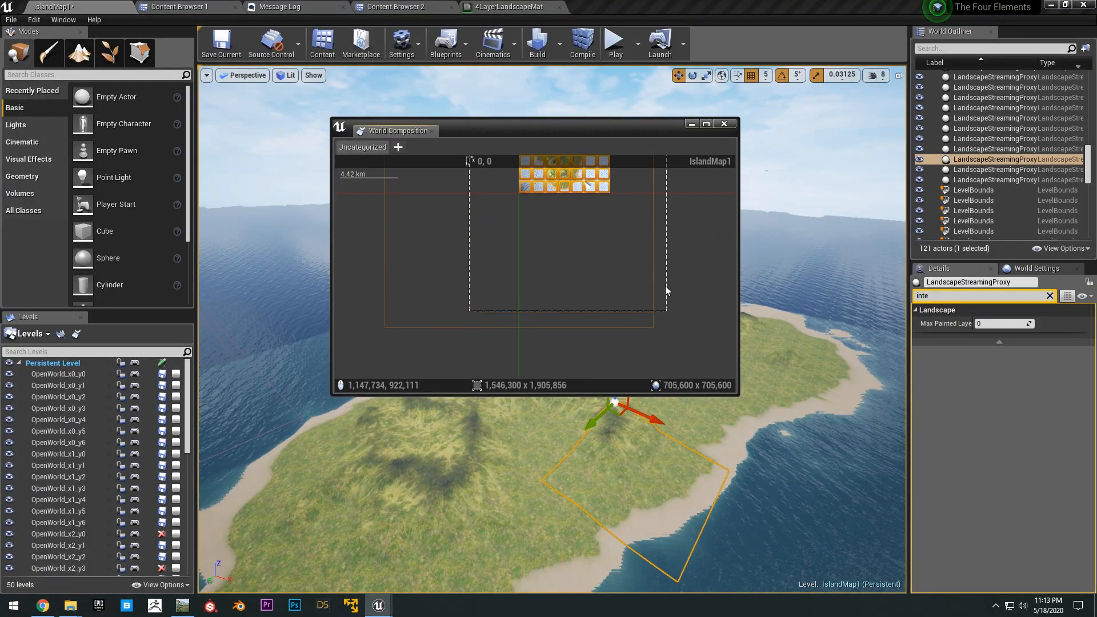
right_drag(636, 289, 644, 274)
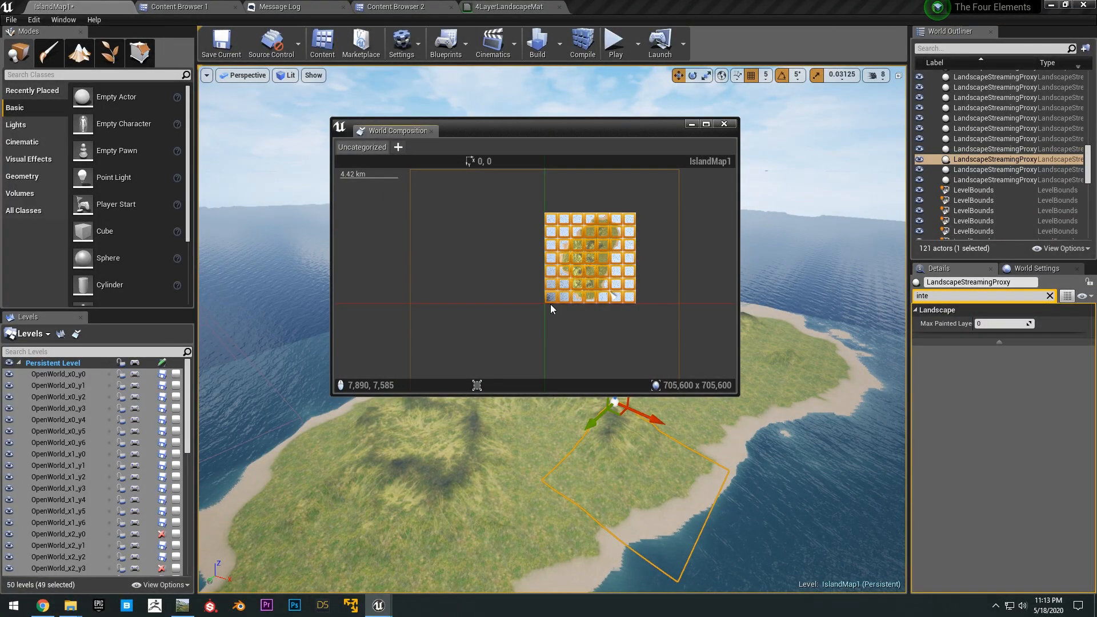
Move the selected tiles so the island is centred on the world origin, and view the result in the viewport
drag(598, 255, 555, 327)
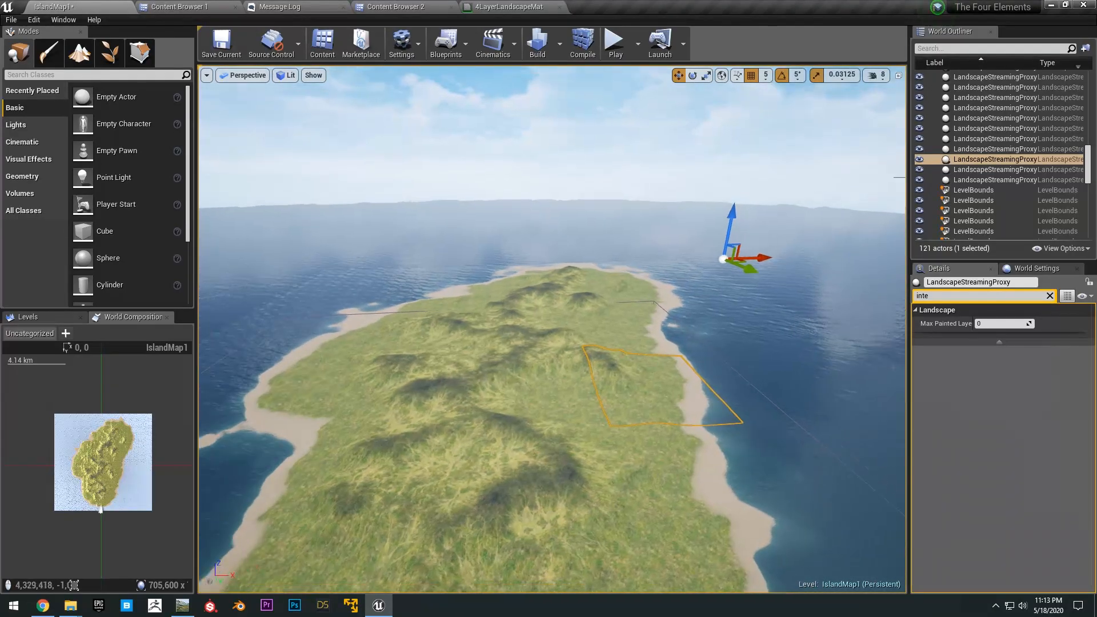
key(d)
right_drag(720, 292, 508, 309)
Select the WaterSwimVolume in the viewport and scale it to 1.96875 in X and Y
click(677, 303)
key(d)
key(r)
drag(478, 267, 511, 290)
key(w)
mouse_move(510, 290)
right_down()
mouse_move(574, 290)
mouse_move(514, 294)
mouse_move(517, 285)
right_up()
key(a)
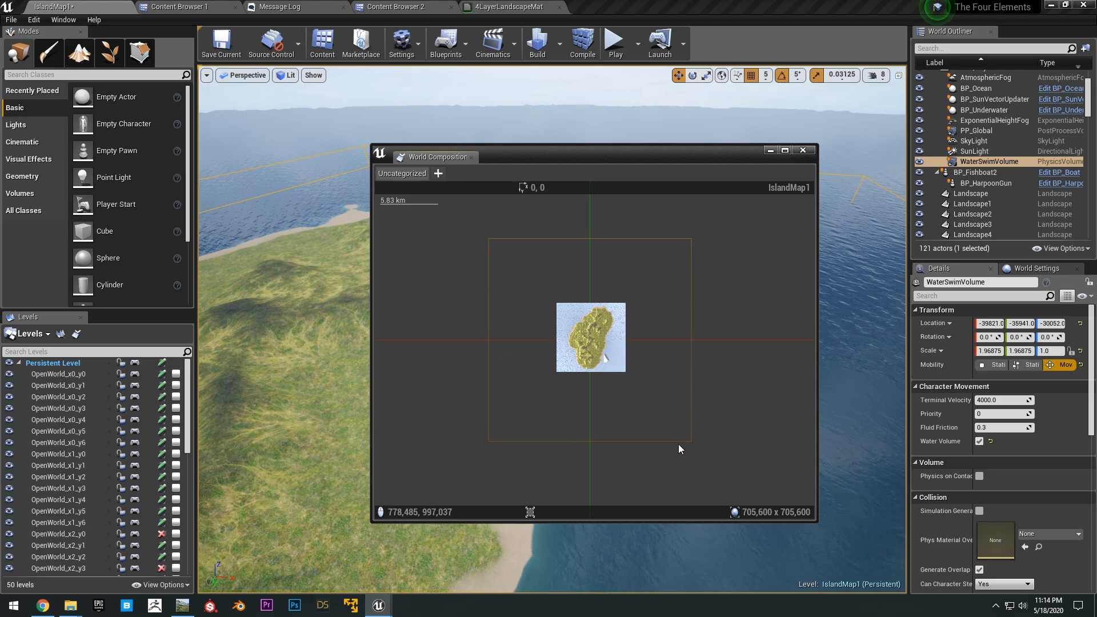
Dock the World Composition view beside Levels and enable World Origin Rebasing in the World Settings
scroll(637, 395, up, 1)
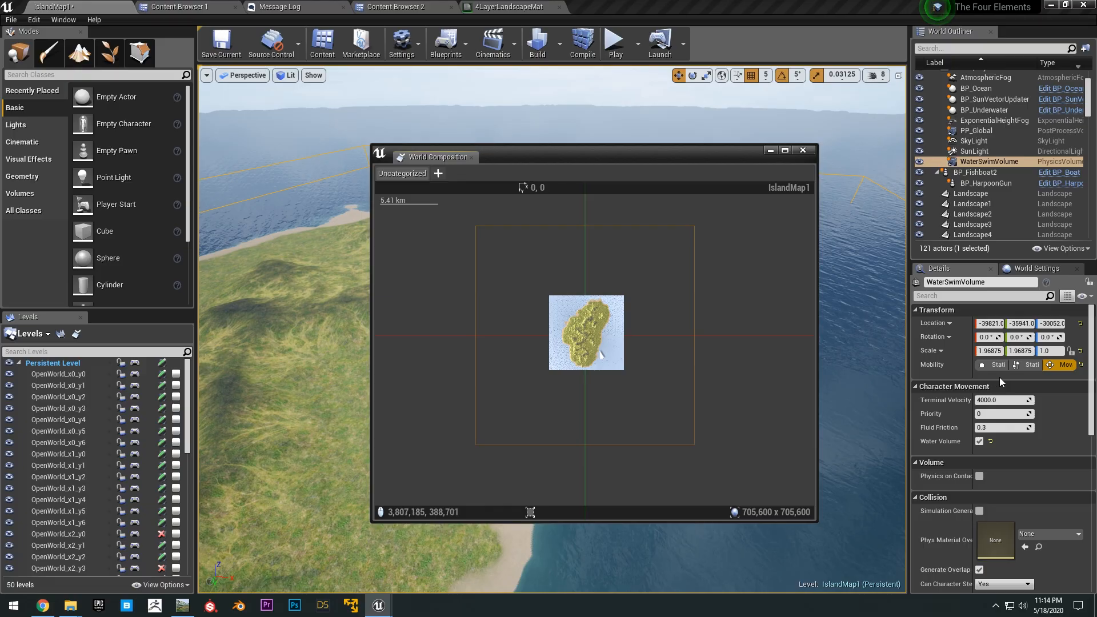
drag(437, 157, 147, 323)
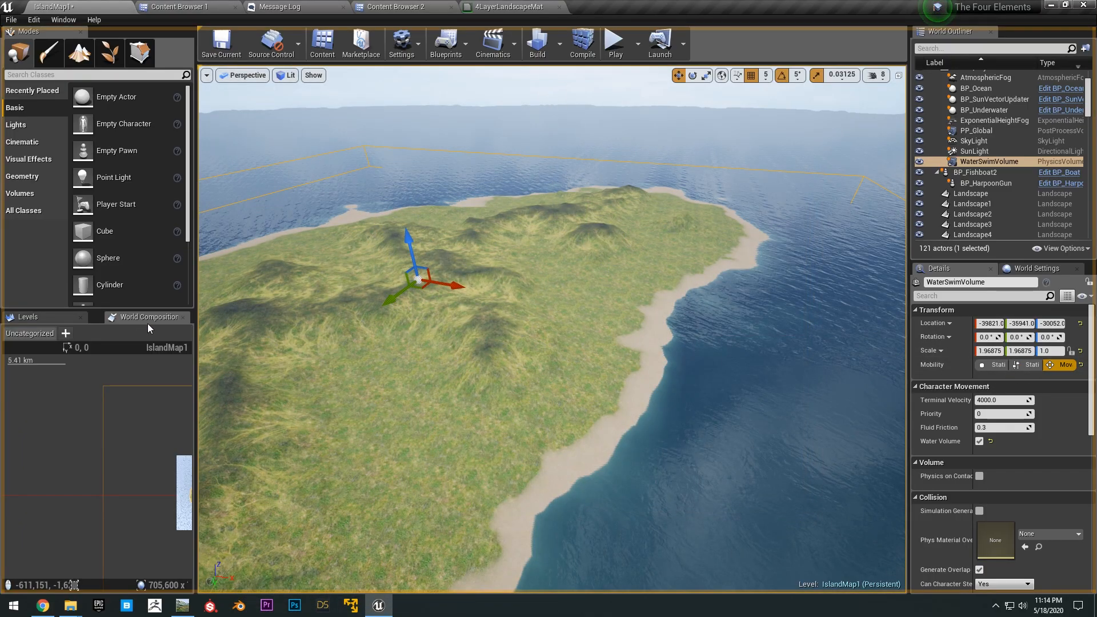
click(1036, 268)
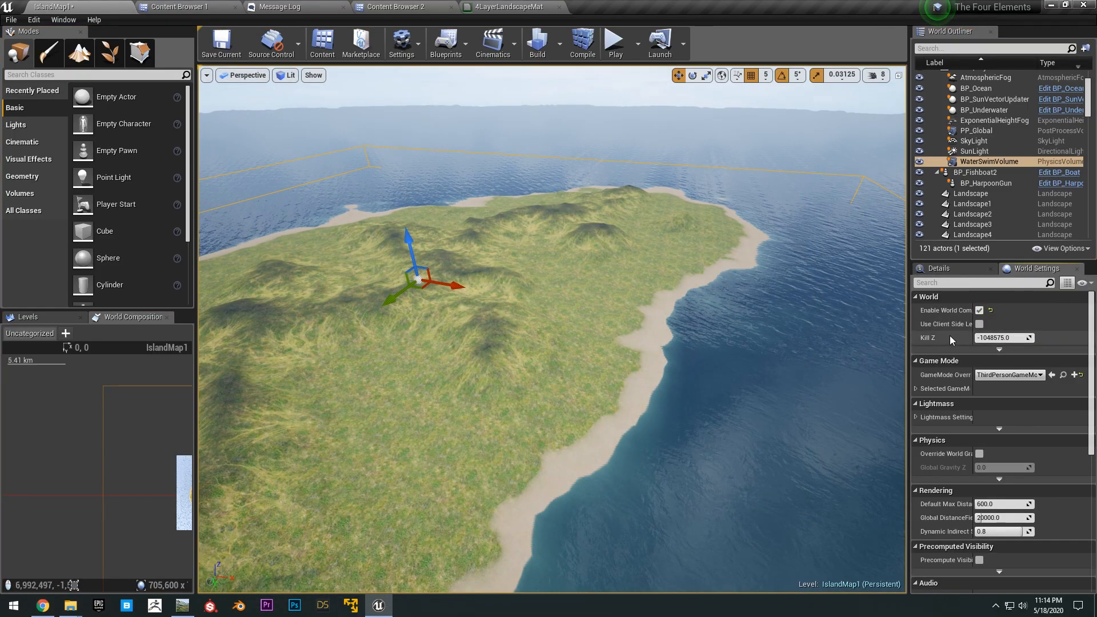
scroll(949, 359, down, 2)
click(992, 283)
text(world ori)
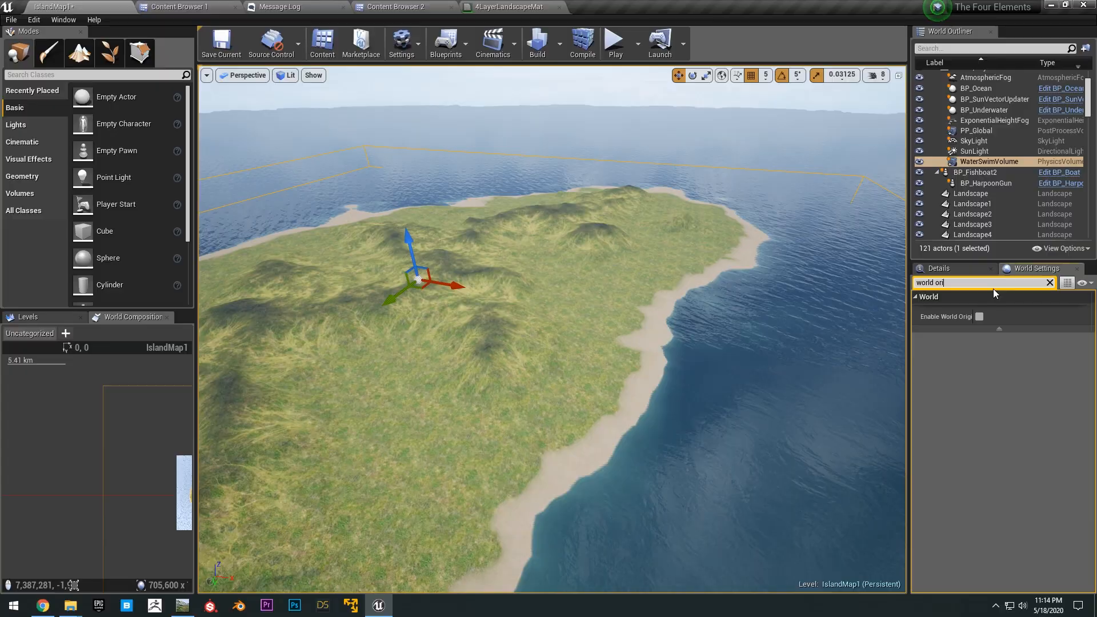
click(979, 317)
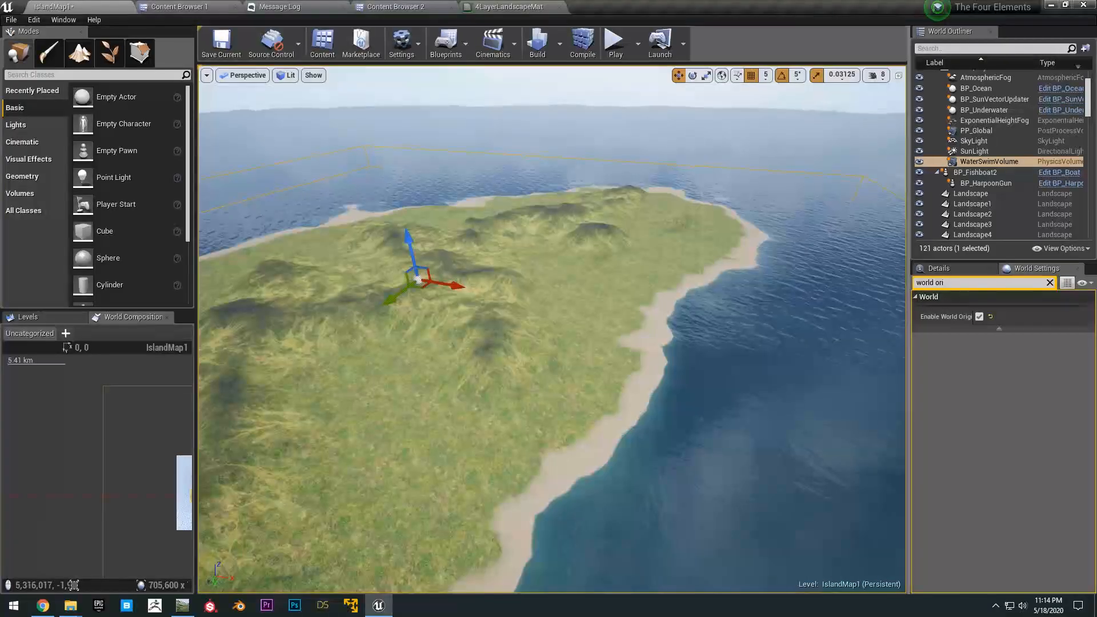
Look over the island in the viewport and centre it in the docked World Composition map
right_drag(752, 280, 718, 265)
right_drag(672, 301, 698, 316)
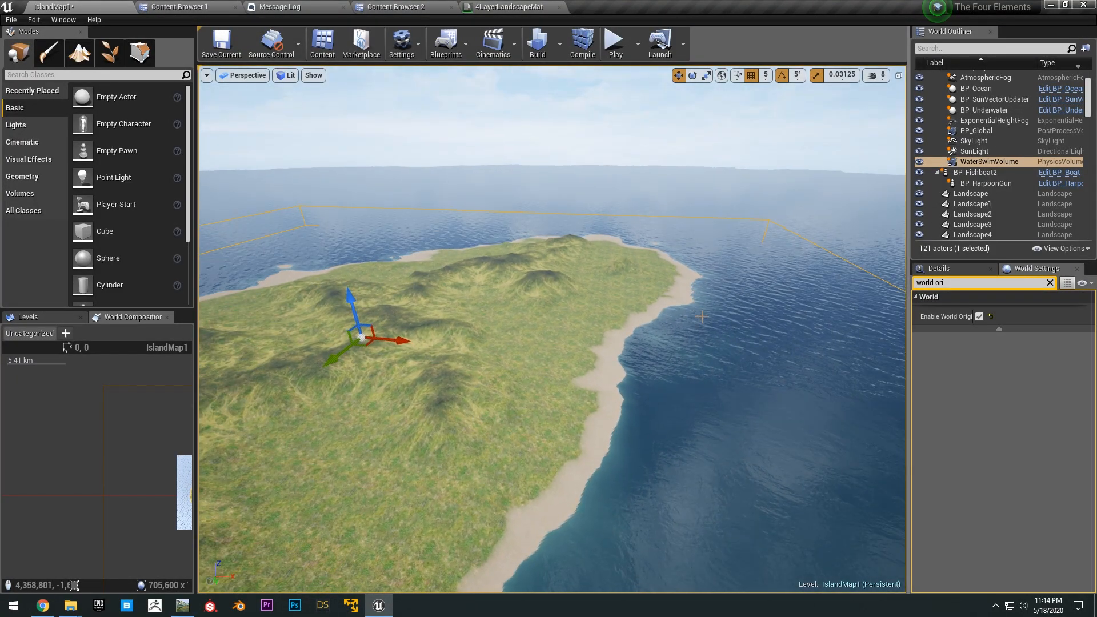
right_drag(95, 404, 23, 381)
scroll(100, 403, down, 2)
right_drag(132, 370, 102, 376)
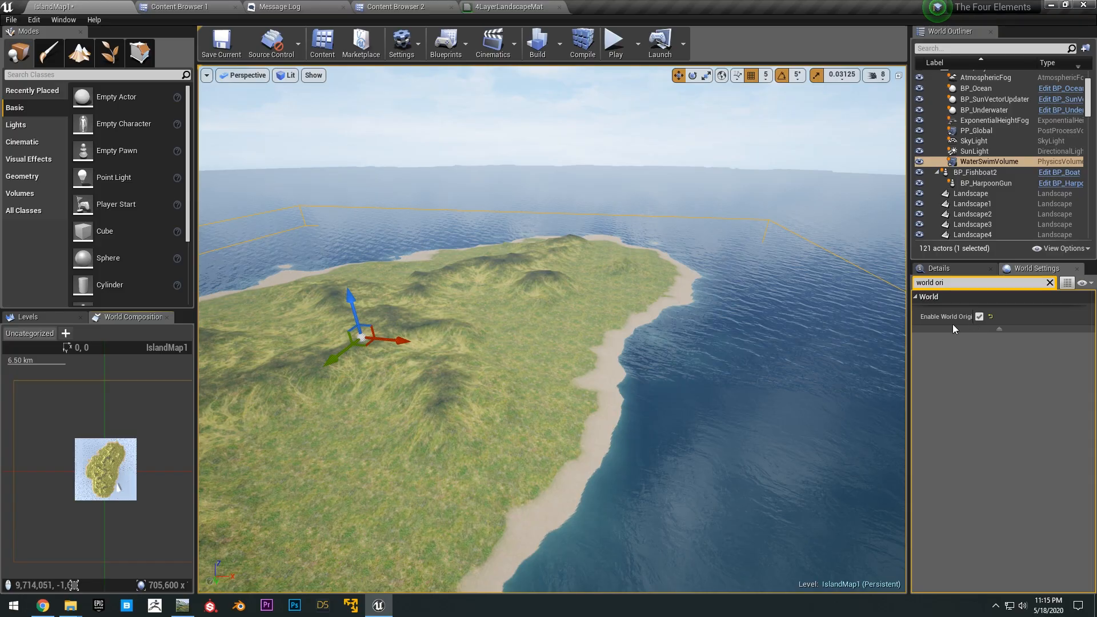
Search the Project Settings for "world or" to check the multiplayer world origin rebasing option, and return to IslandMap1
click(36, 22)
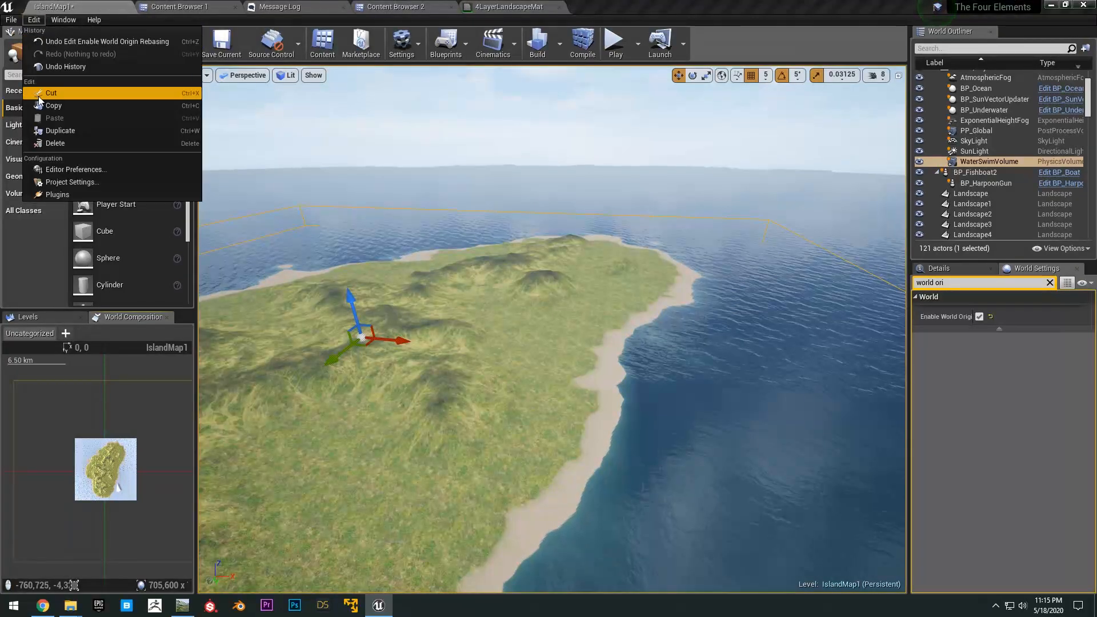
click(67, 182)
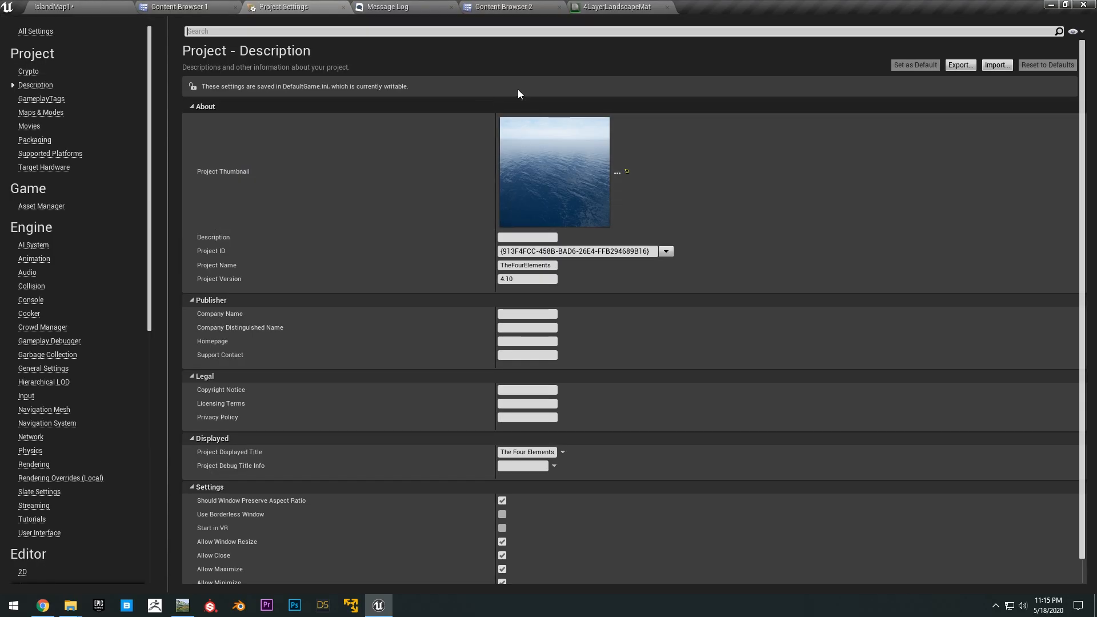
click(626, 30)
text(world or)
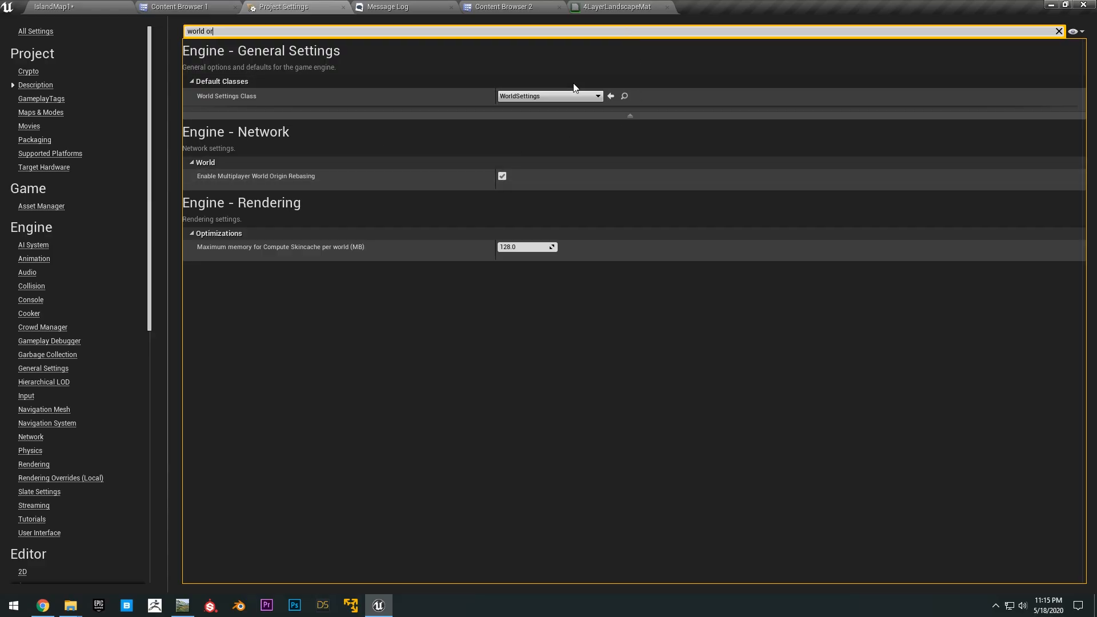
click(93, 8)
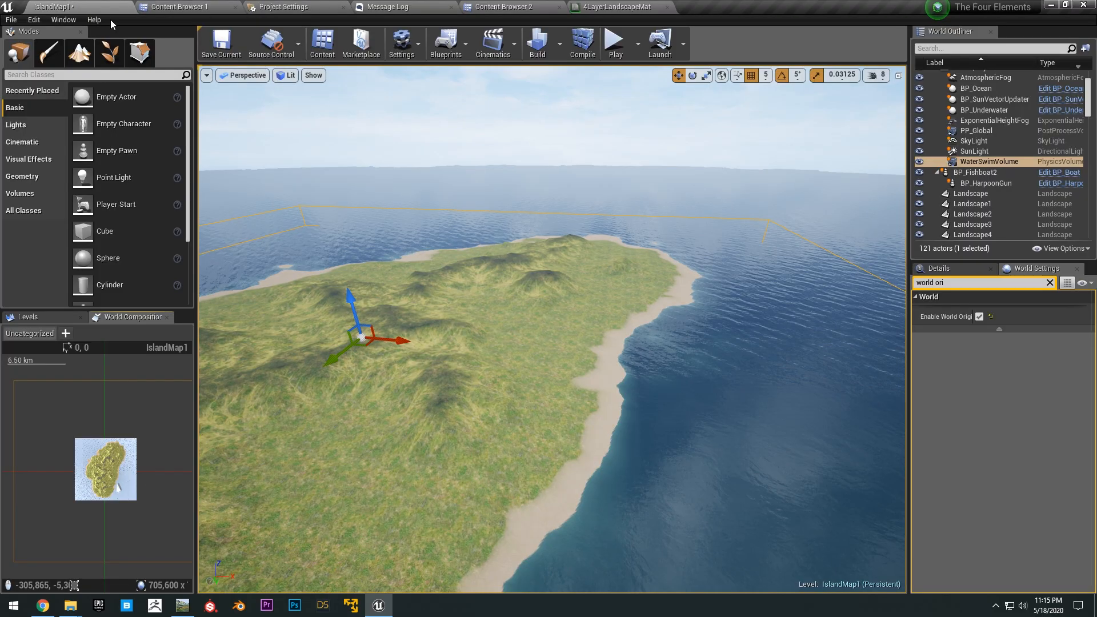
Clear the World Settings search and review the advanced World options, including origin rebasing and navigation
right_drag(515, 259, 448, 300)
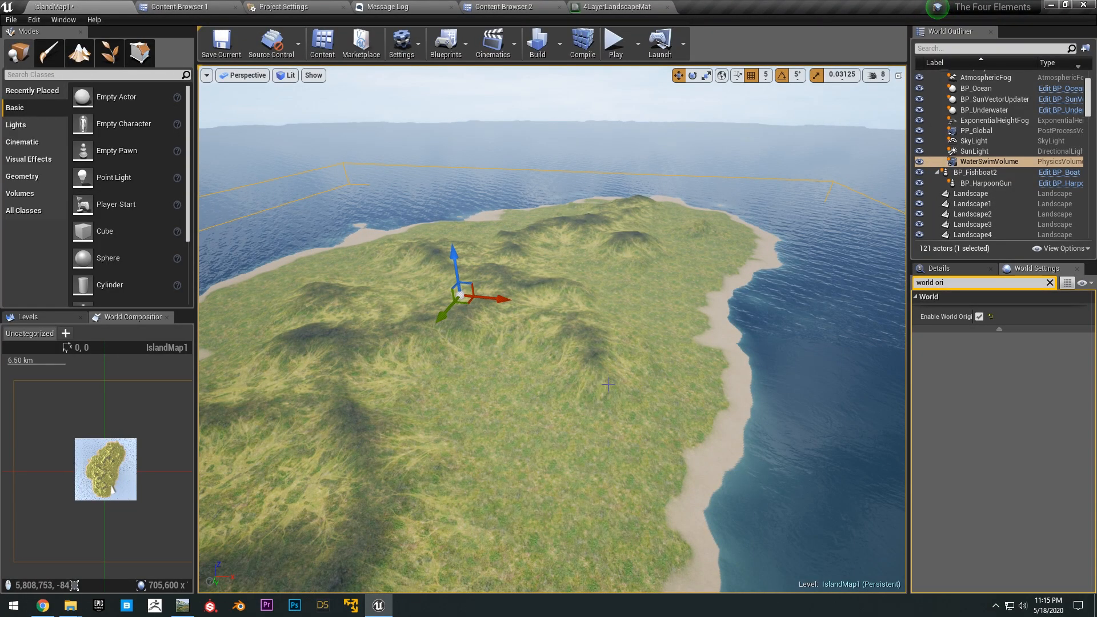
right_drag(153, 429, 96, 499)
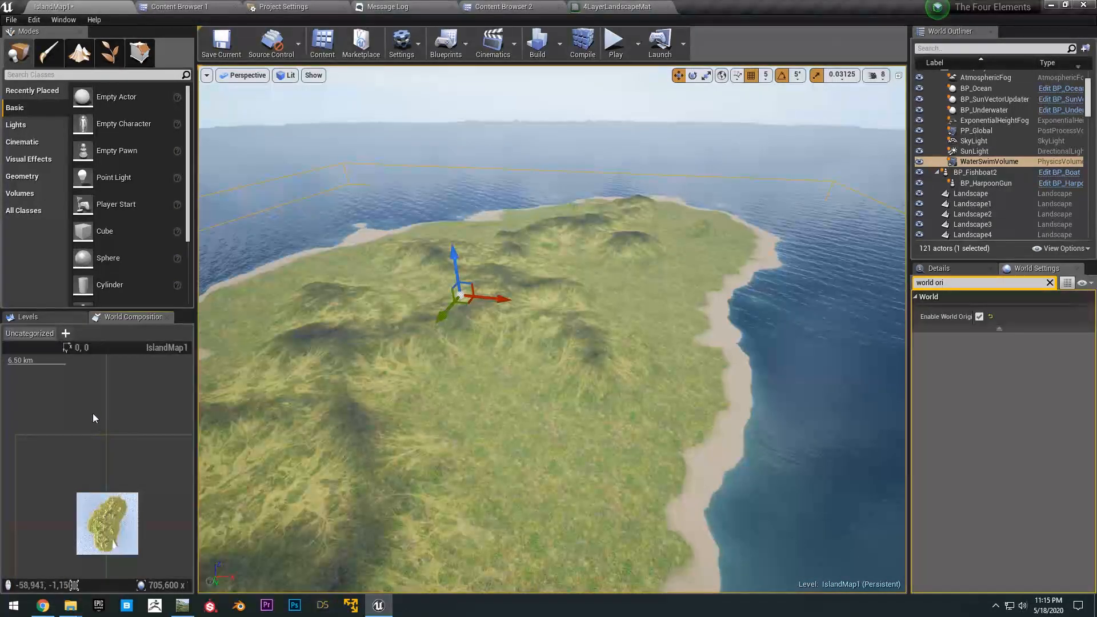
click(1049, 282)
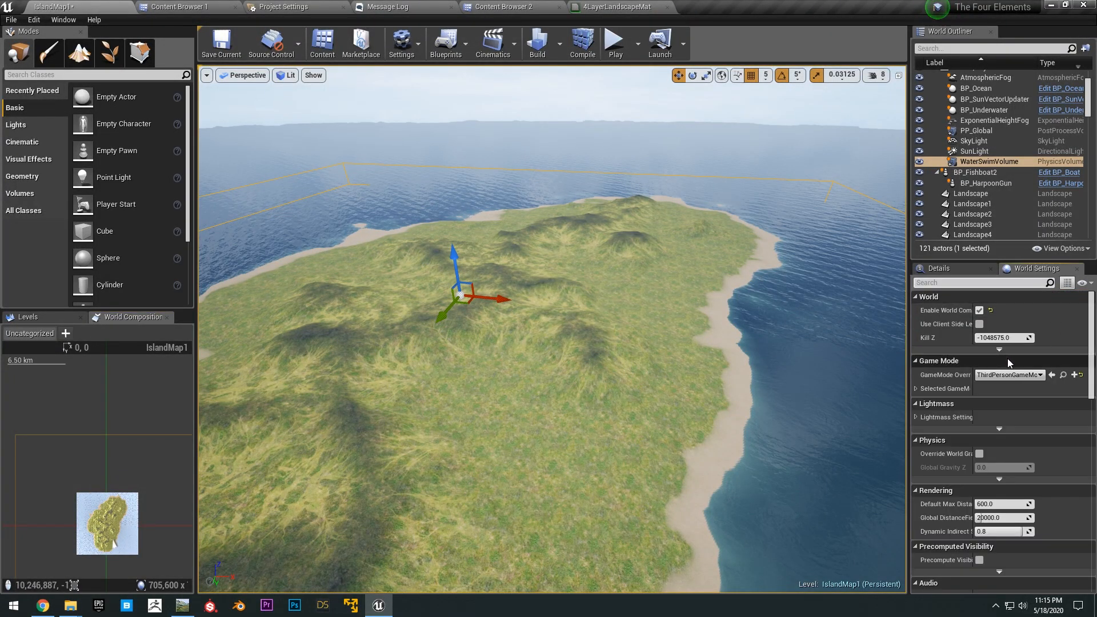
click(979, 349)
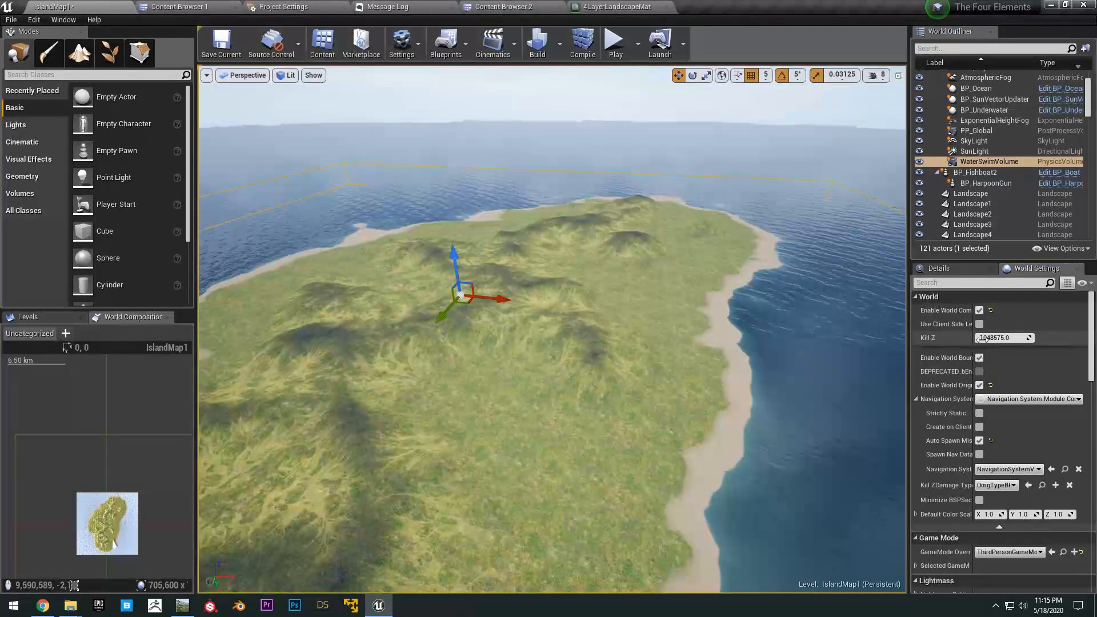
right_drag(120, 430, 131, 395)
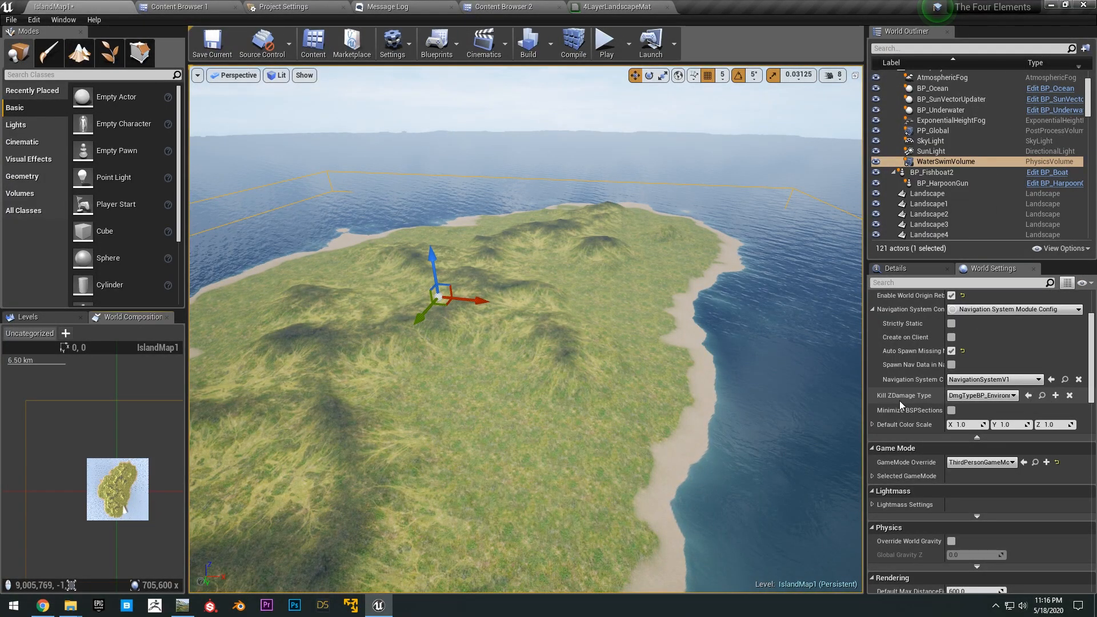
scroll(910, 398, up, 3)
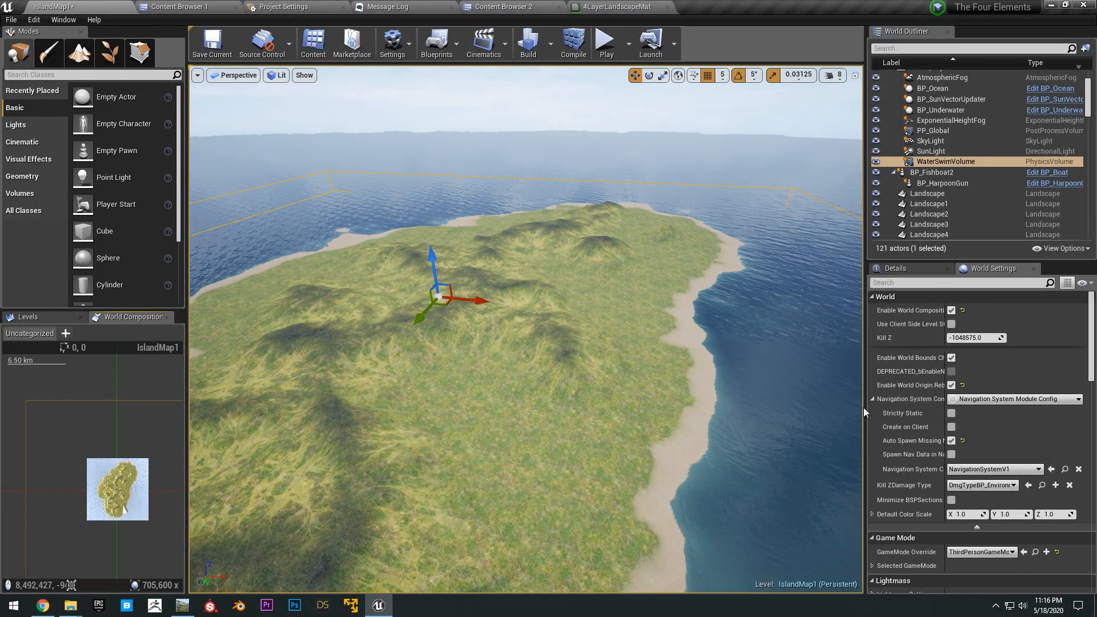
drag(863, 406, 903, 406)
Walk the character over the island's hills in play mode to examine which tiles stream in, and end the session
key(s)
right_drag(788, 338, 608, 172)
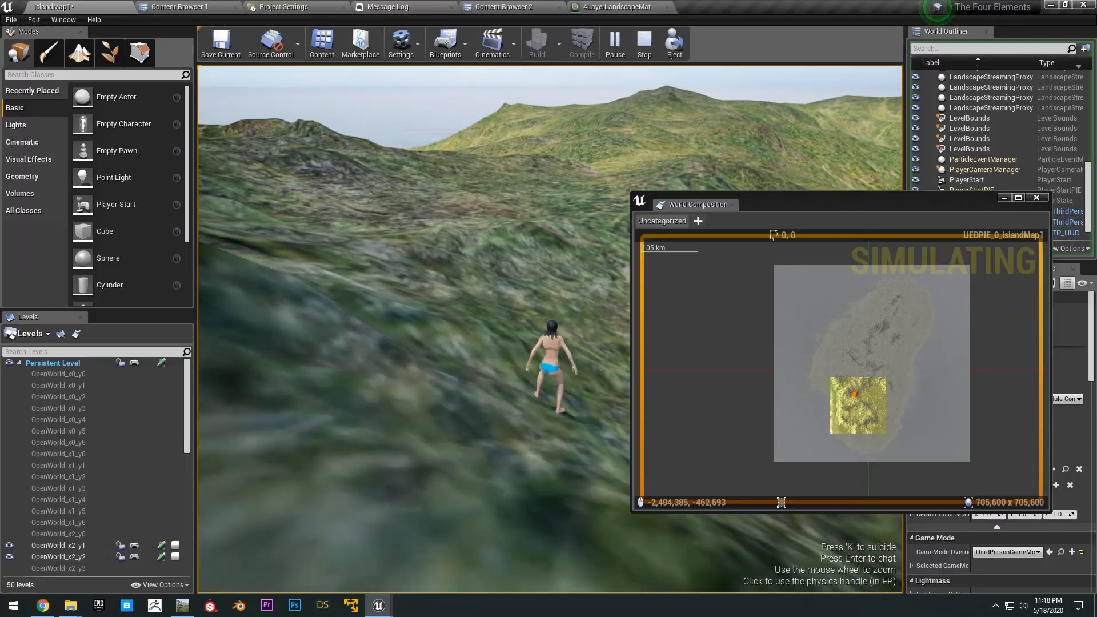
key(w)
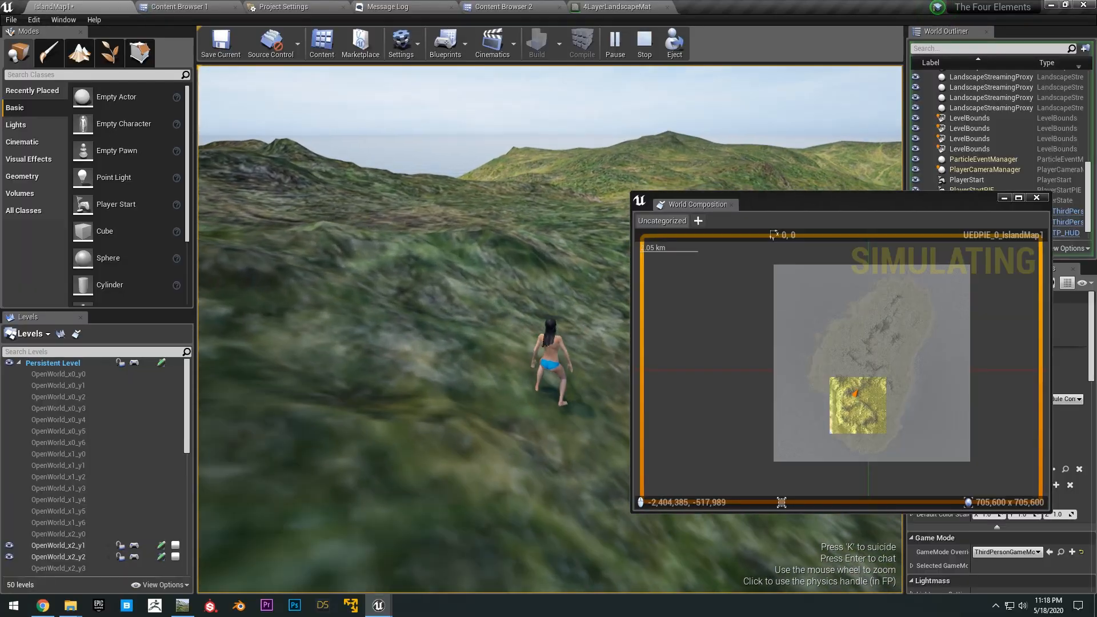
key(w)
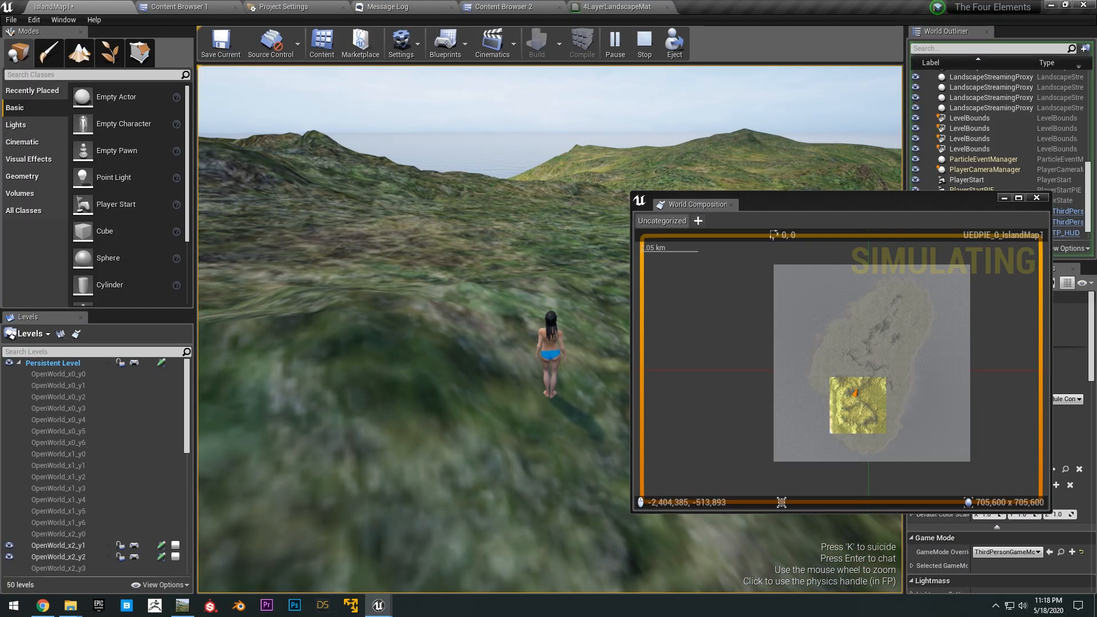
key(Escape)
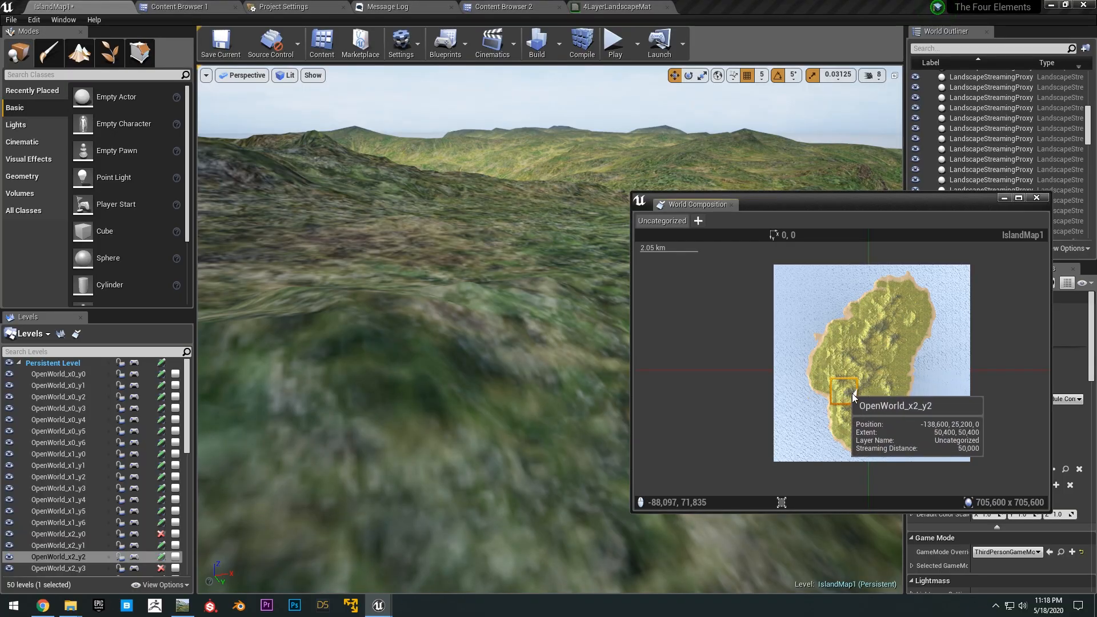
Inspect individual tiles in World Composition, bring the viewport back over the island and shift the floating window aside
click(846, 392)
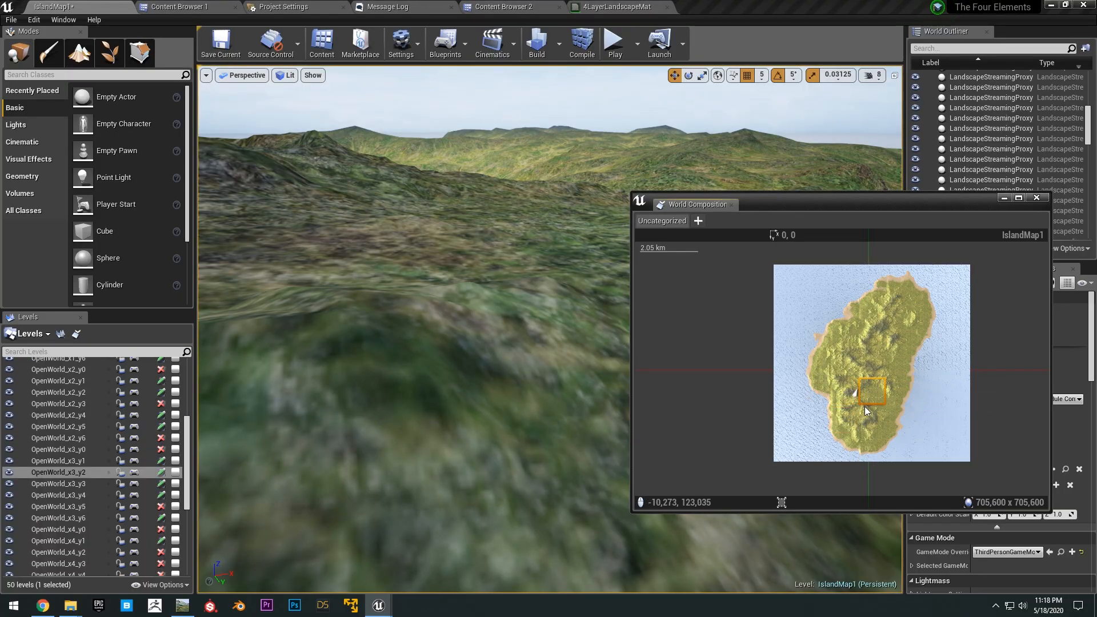
double_click(844, 413)
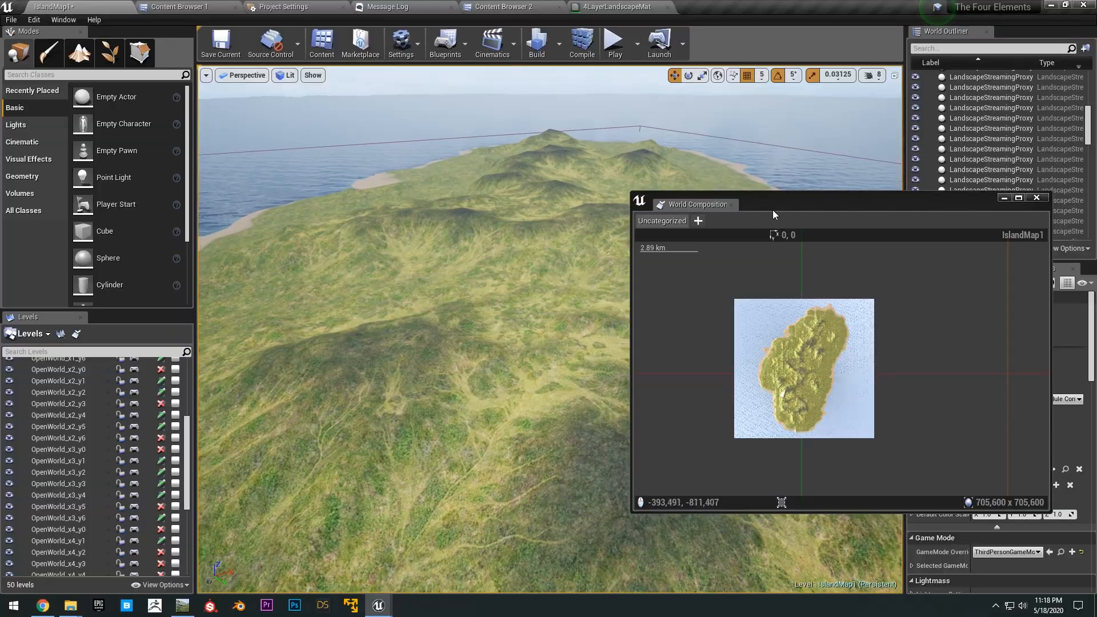
drag(773, 214, 835, 224)
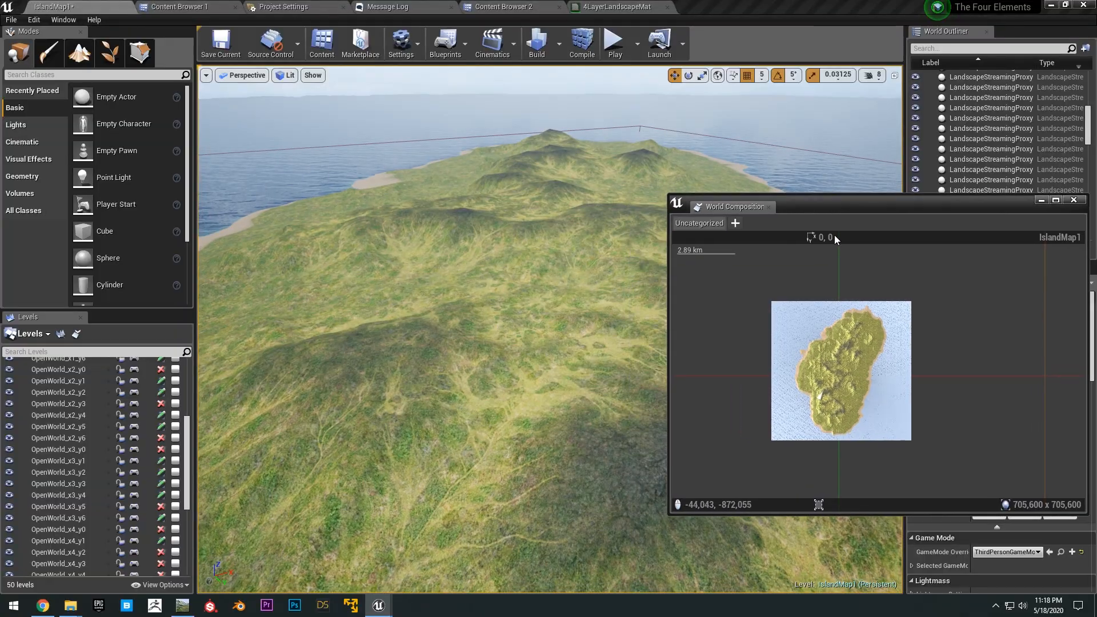
drag(760, 307, 953, 456)
click(954, 456)
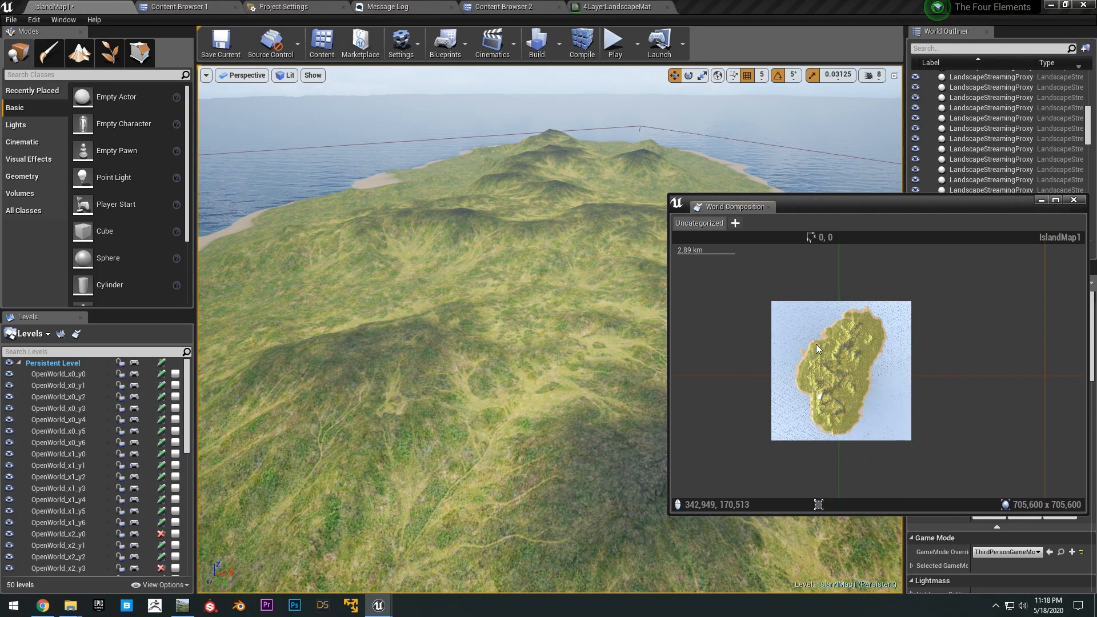
click(822, 387)
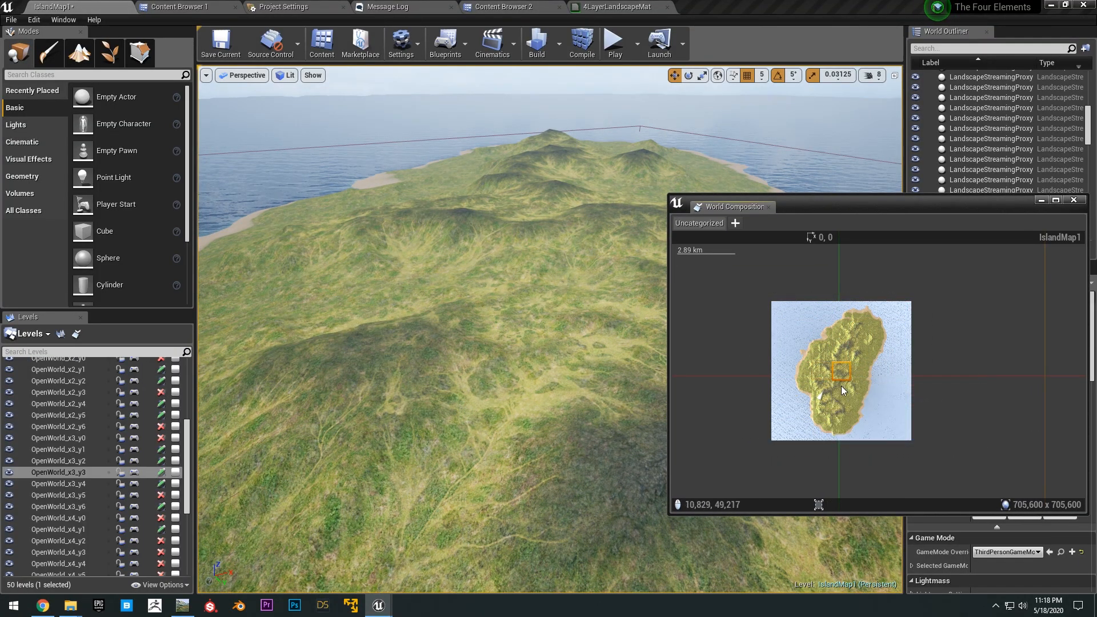
click(733, 288)
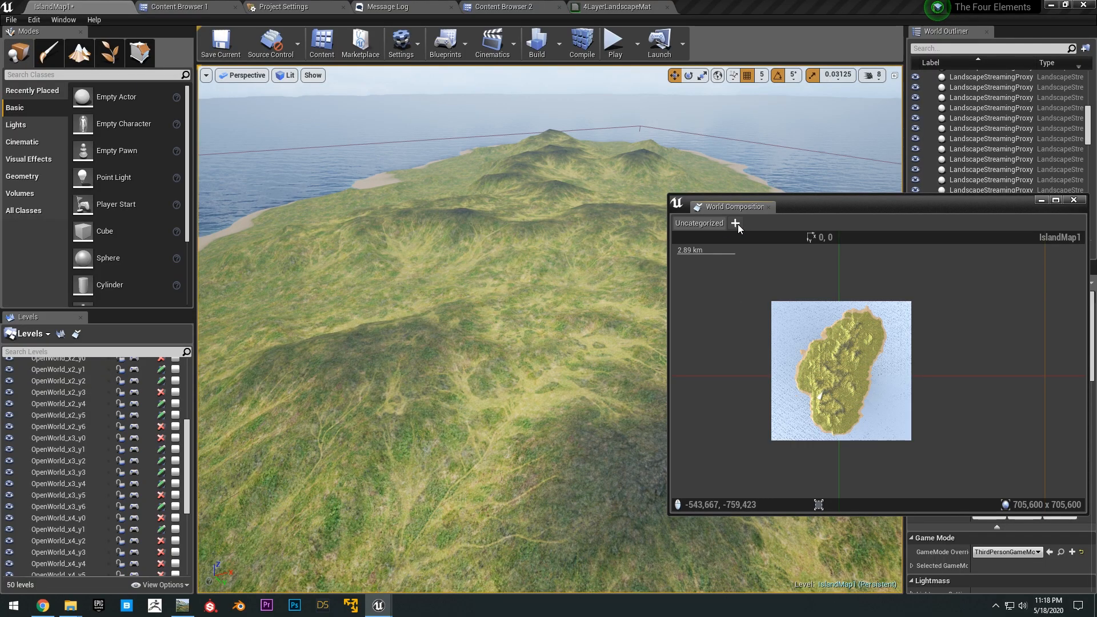
drag(737, 284, 931, 455)
click(931, 454)
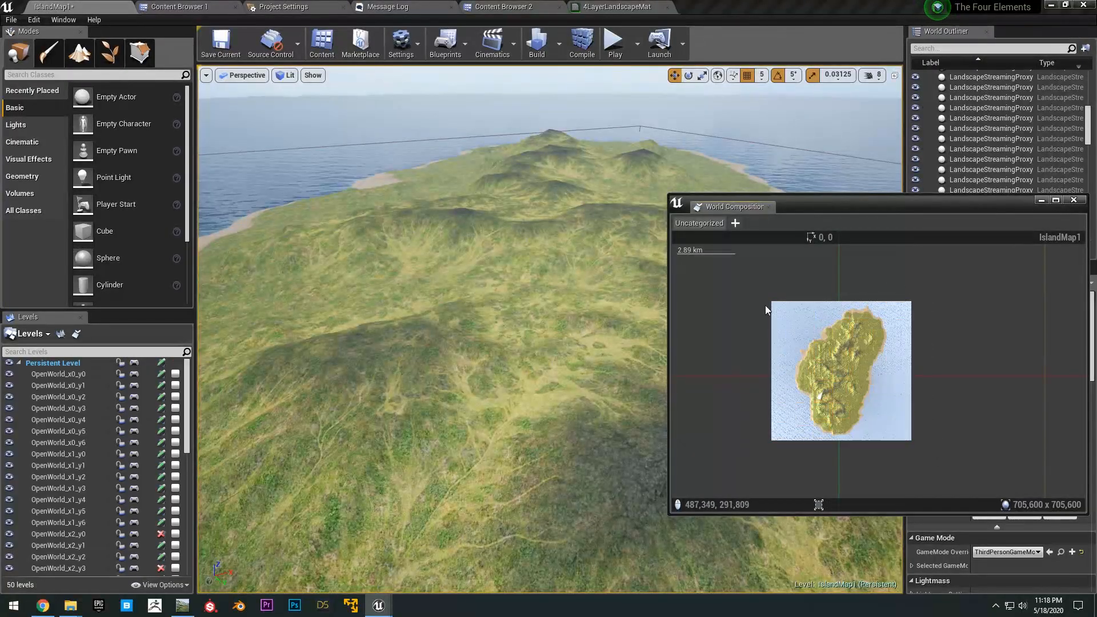
Create a world composition layer named MyLayer with a streaming distance of 20000
click(735, 223)
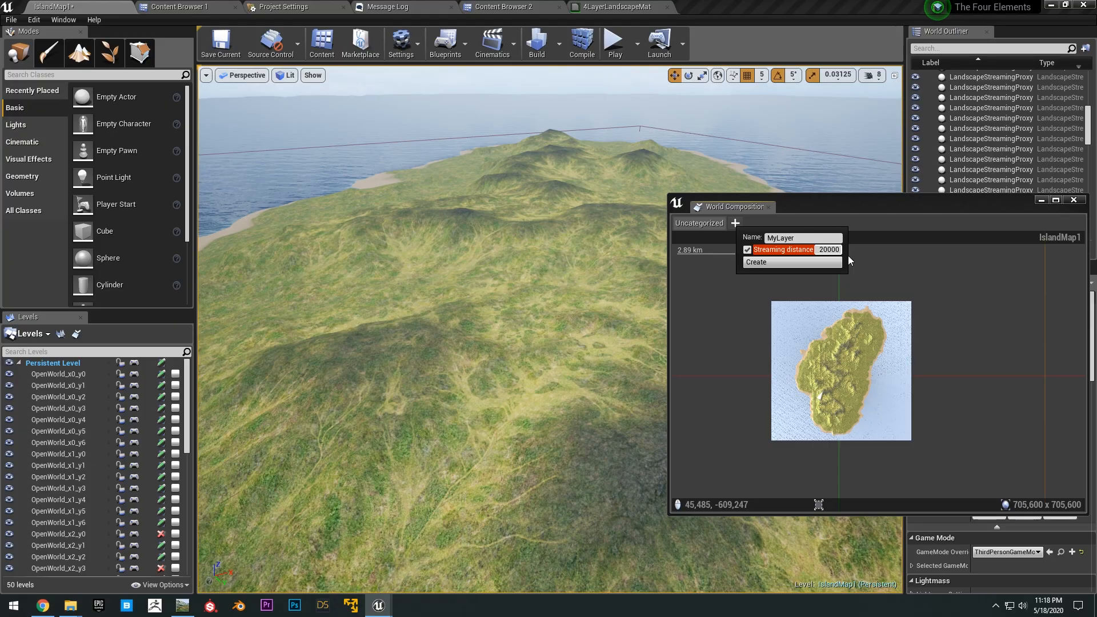
click(766, 262)
Assign all the island's tiles to MyLayer and check the assignment by filtering on MyLayer and Uncategorized
drag(763, 284, 914, 443)
right_click(883, 380)
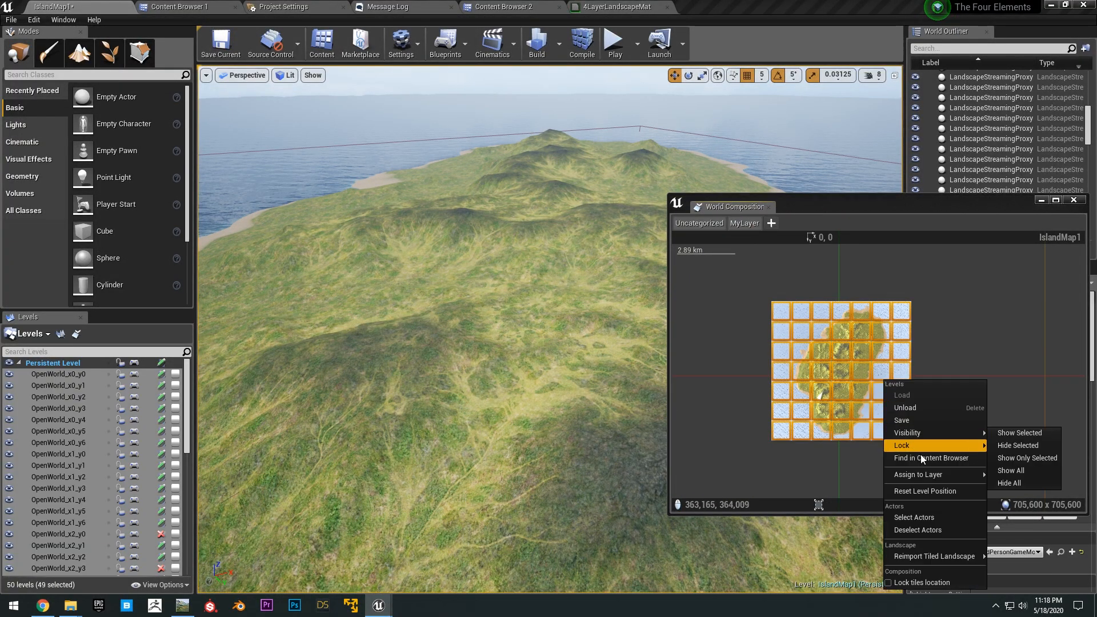
mouse_move(937, 475)
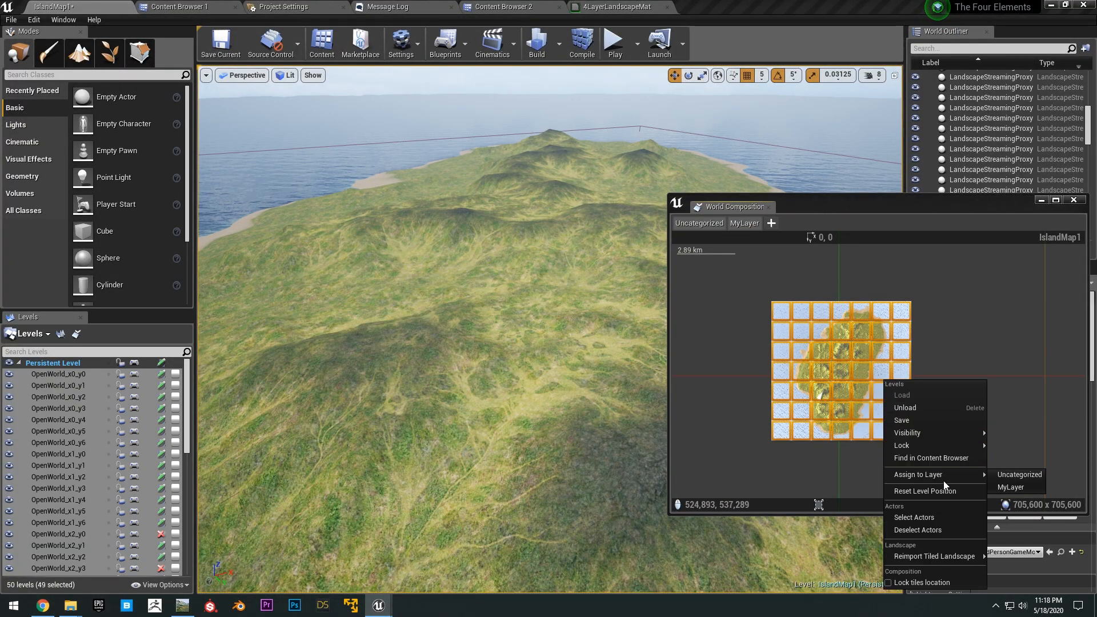
click(1003, 487)
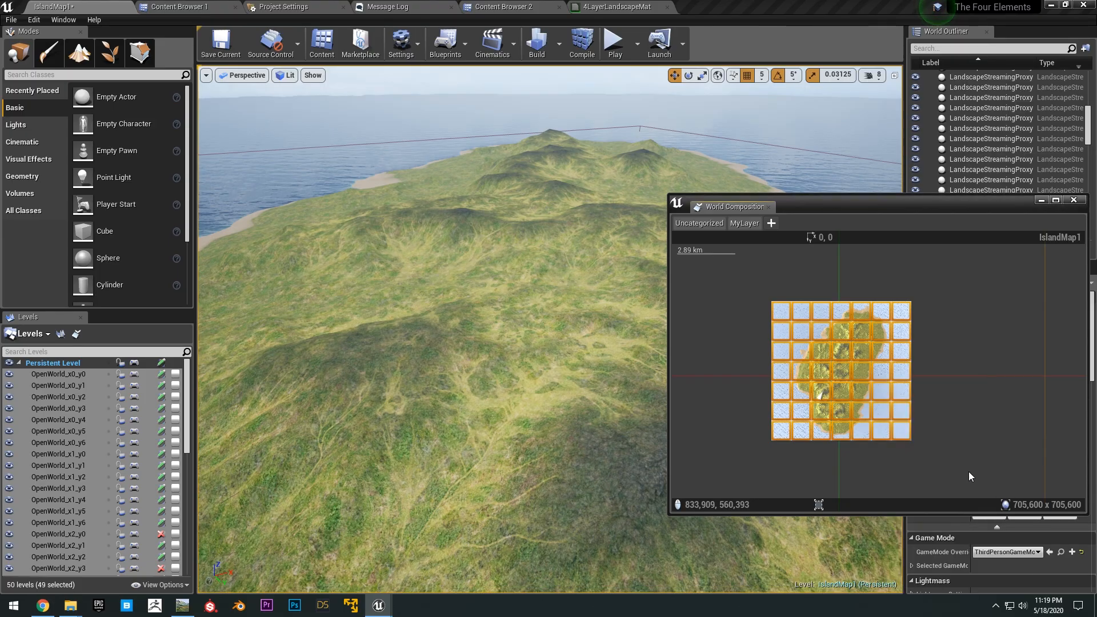
click(741, 224)
click(699, 223)
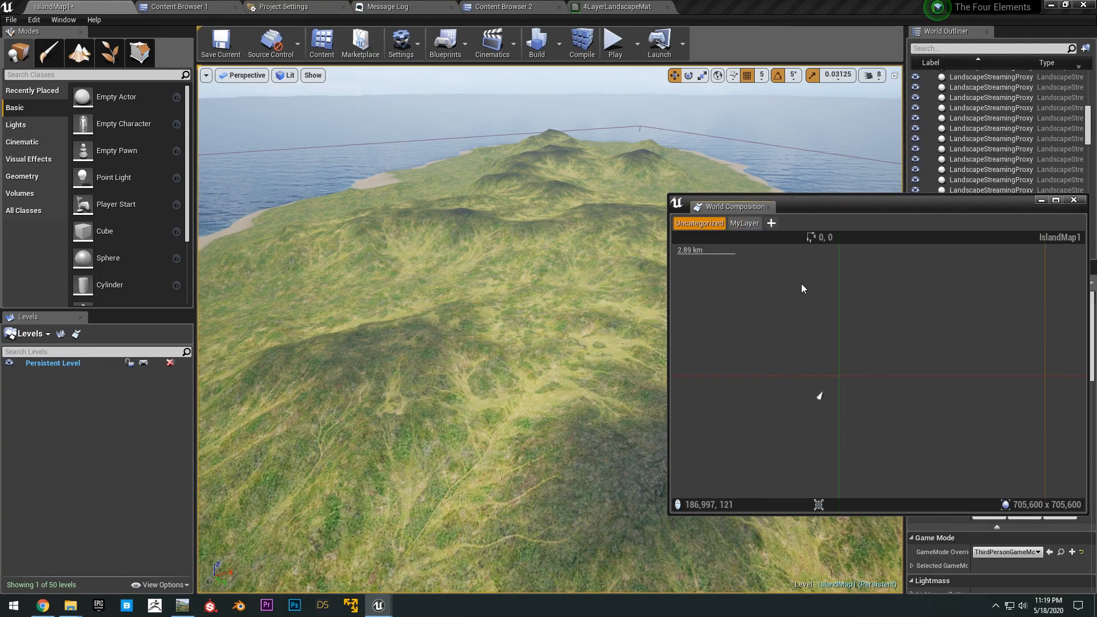
Filter the tiles on MyLayer, play the level from a spot on the island to examine which tiles stream in, and end the session
click(743, 224)
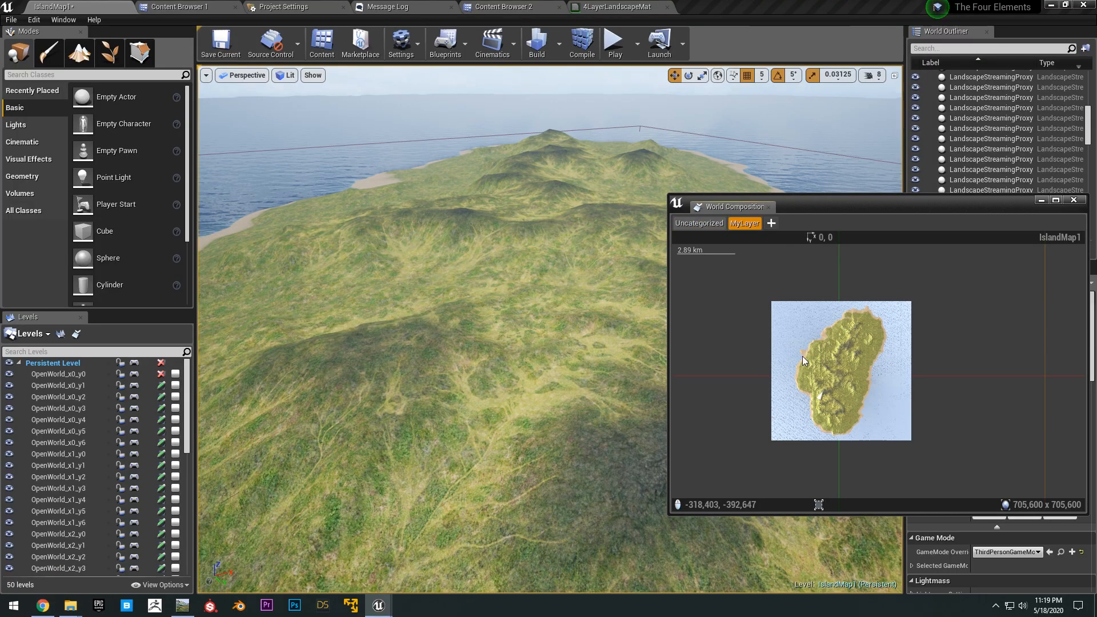
right_drag(777, 286, 761, 276)
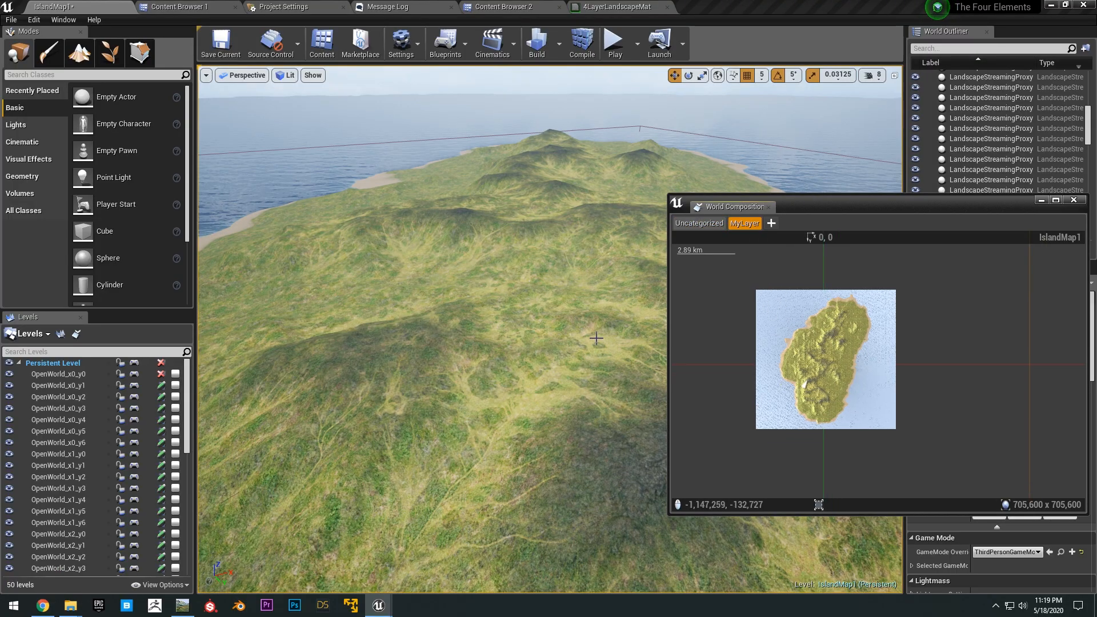
right_click(769, 303)
click(635, 302)
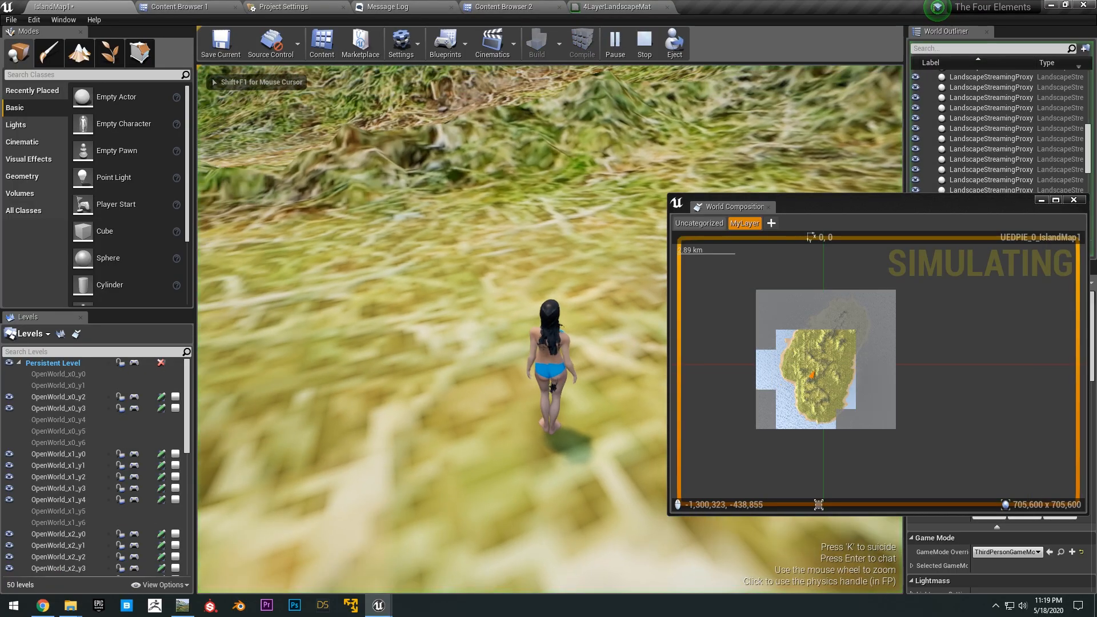
key(w)
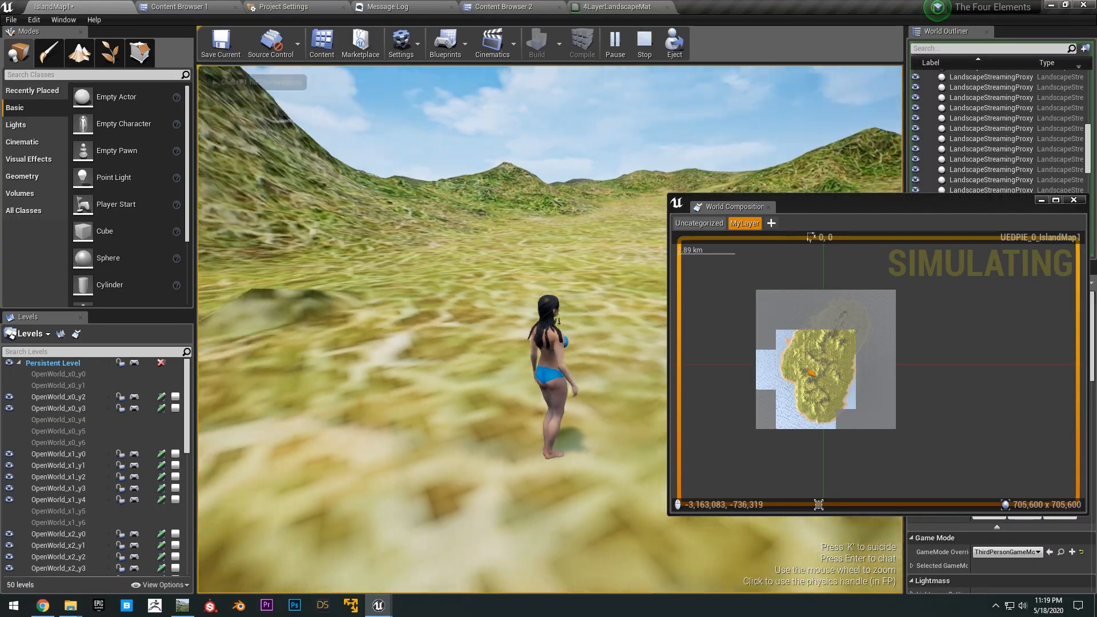
key(Escape)
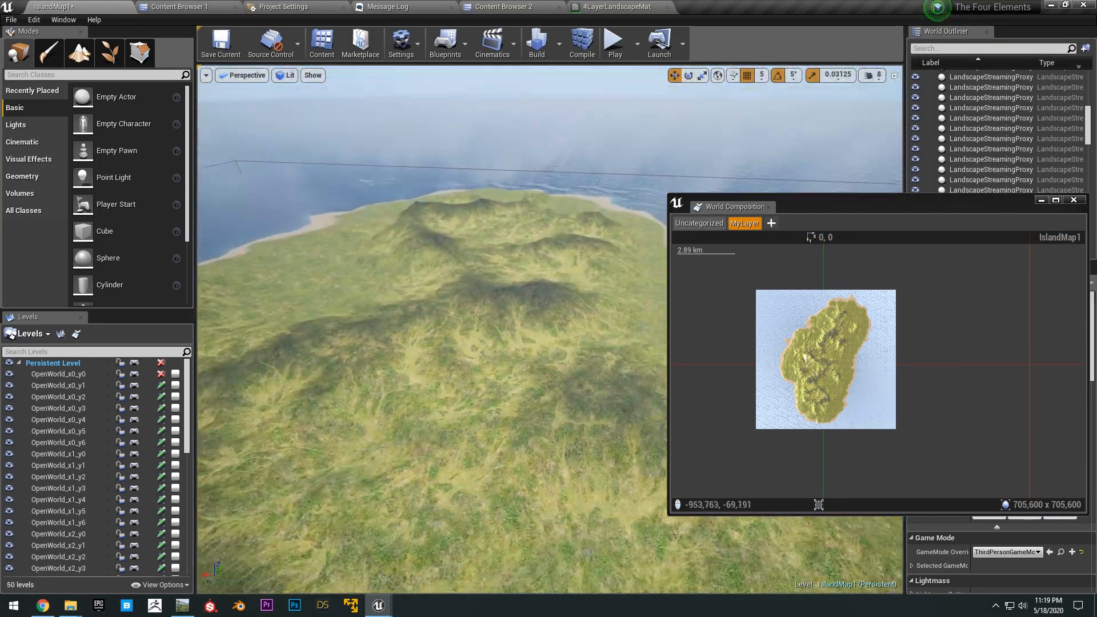
right_drag(632, 351, 728, 337)
right_drag(959, 309, 921, 340)
drag(878, 334, 944, 379)
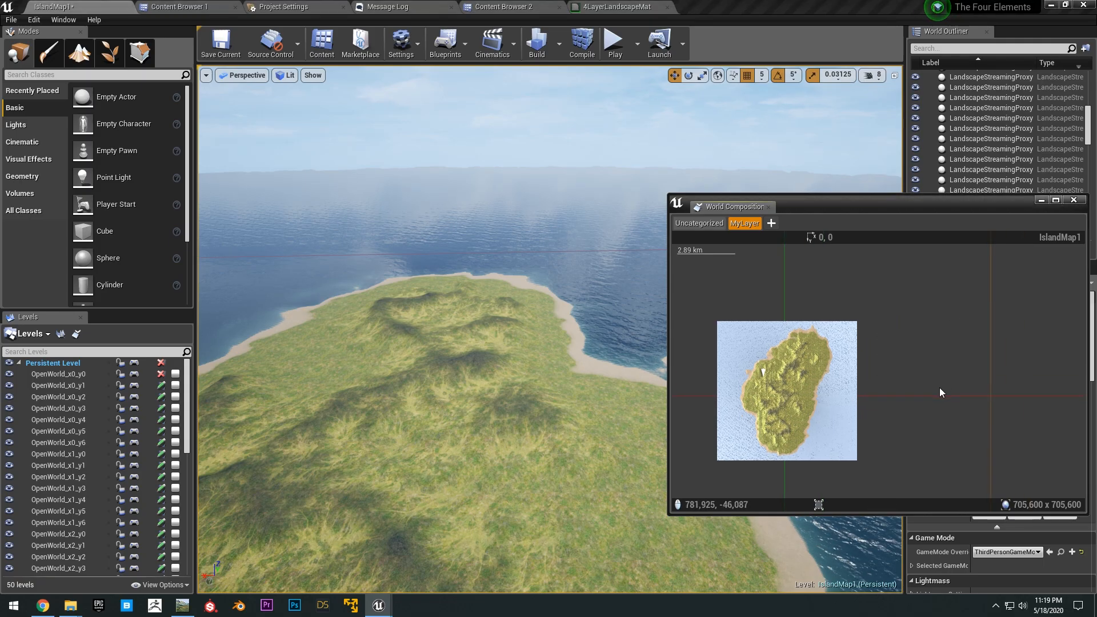
right_drag(939, 388, 932, 300)
drag(893, 341, 942, 390)
right_drag(815, 418, 892, 398)
drag(784, 372, 869, 421)
right_drag(823, 422, 793, 447)
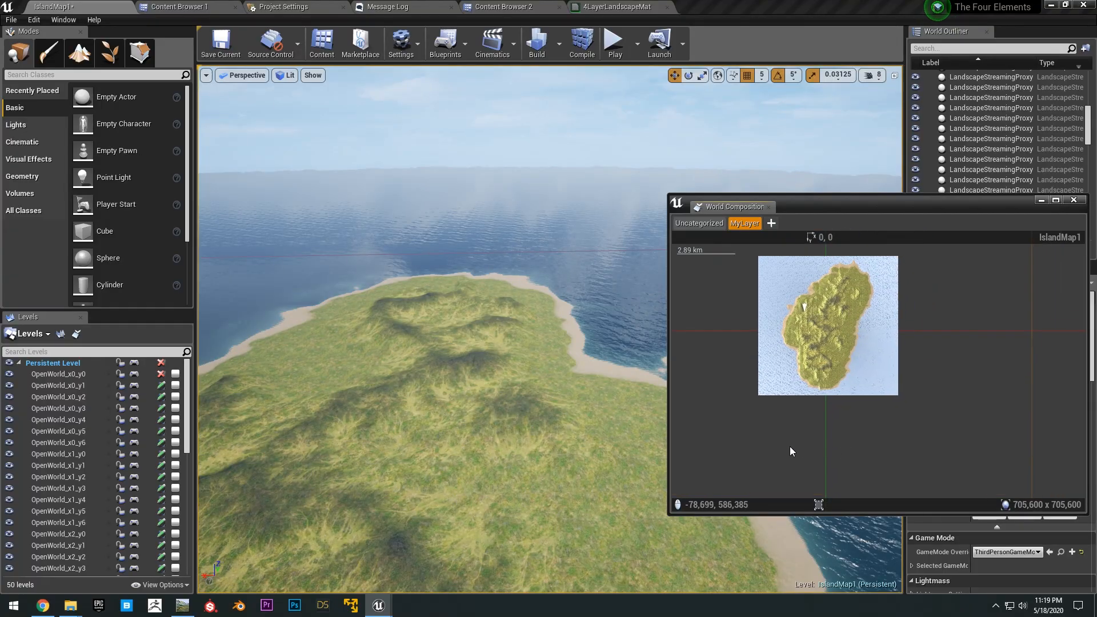
right_drag(948, 302, 941, 338)
right_drag(819, 462, 824, 407)
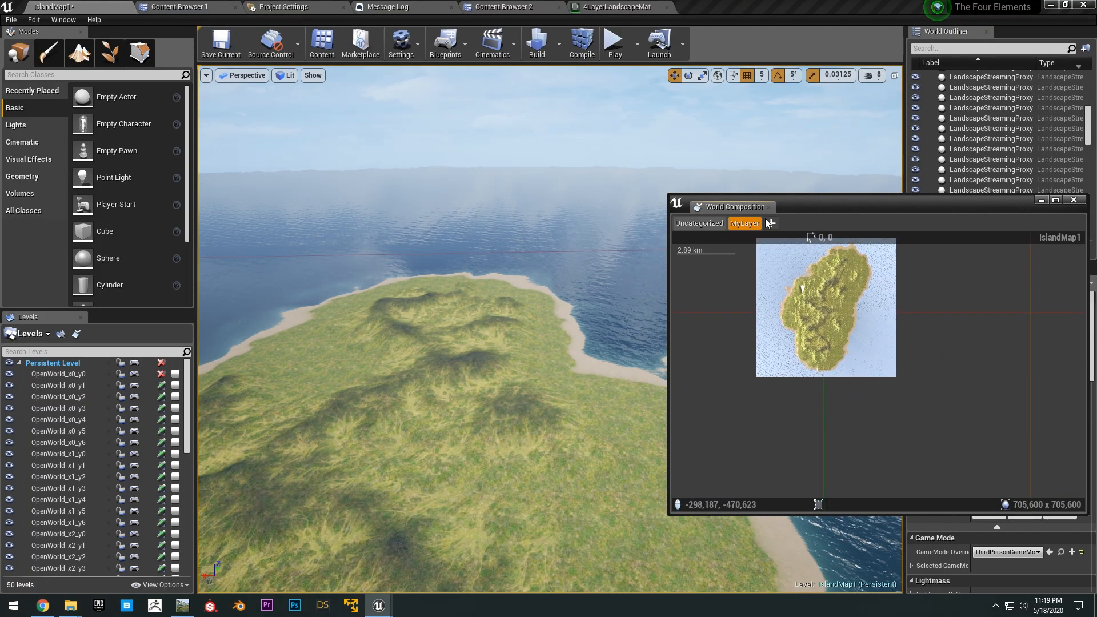
right_drag(985, 338, 978, 375)
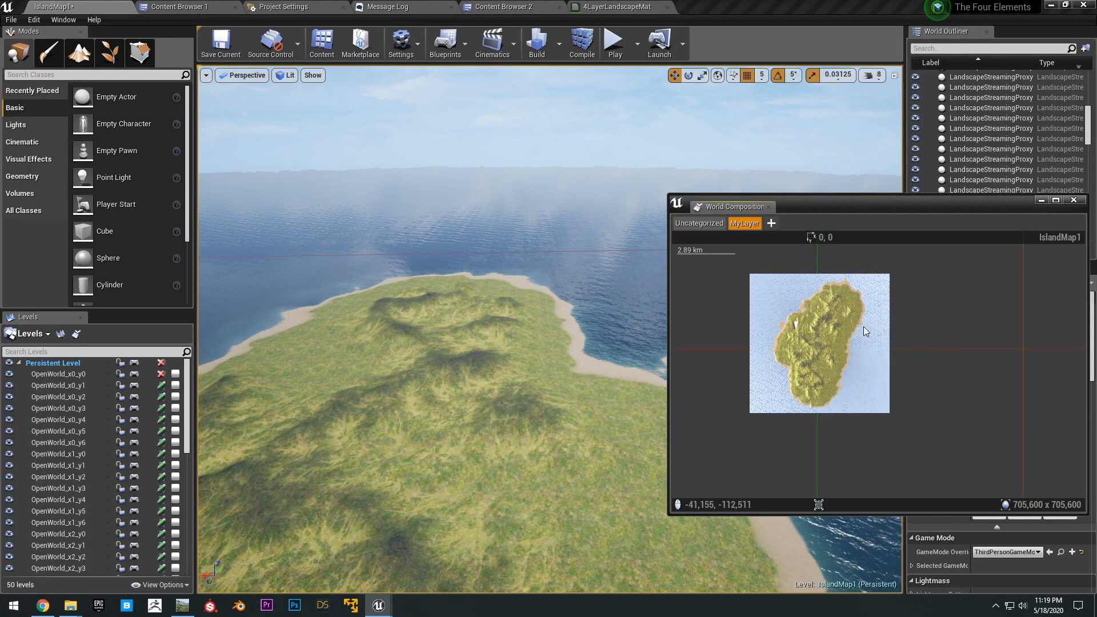
right_drag(813, 347, 778, 344)
double_click(778, 344)
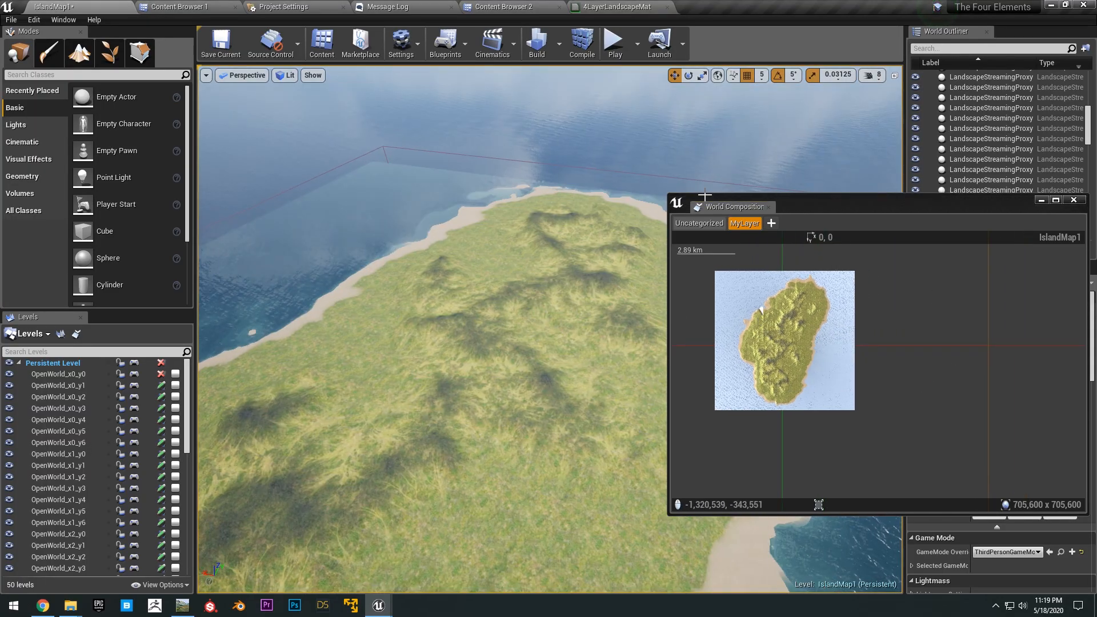
Dock the floating World Composition window beside Levels and bring the whole island into the viewport
drag(734, 206, 129, 309)
mouse_move(539, 315)
right_down()
mouse_move(538, 275)
mouse_move(577, 269)
mouse_move(539, 315)
right_up()
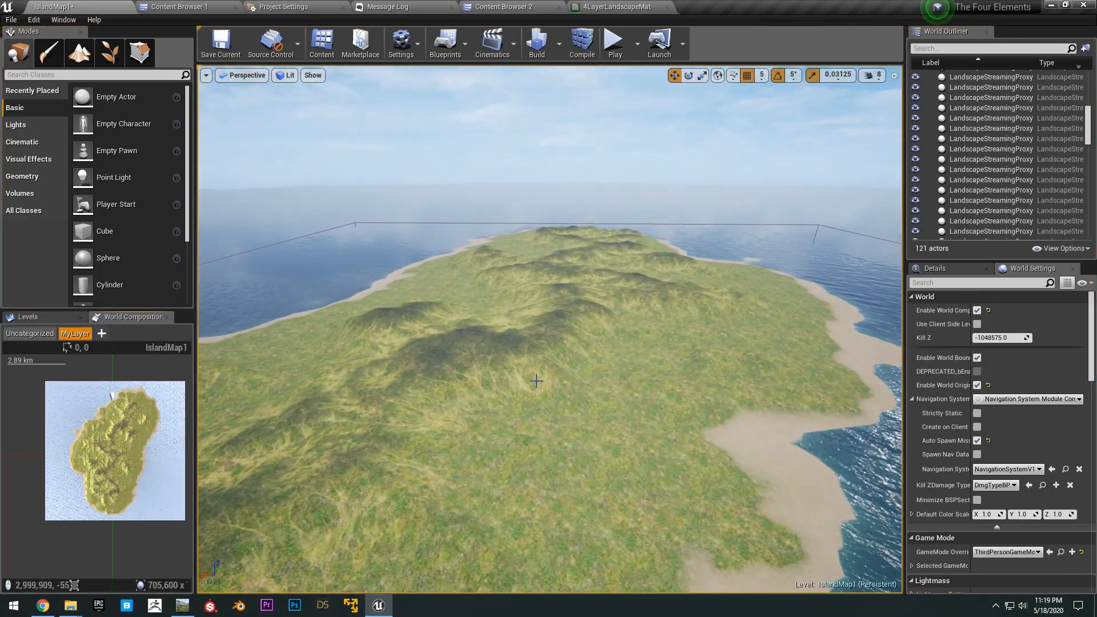
Examine the node graph of the 4LayerLandscapeMat material
click(625, 7)
scroll(721, 237, up, 4)
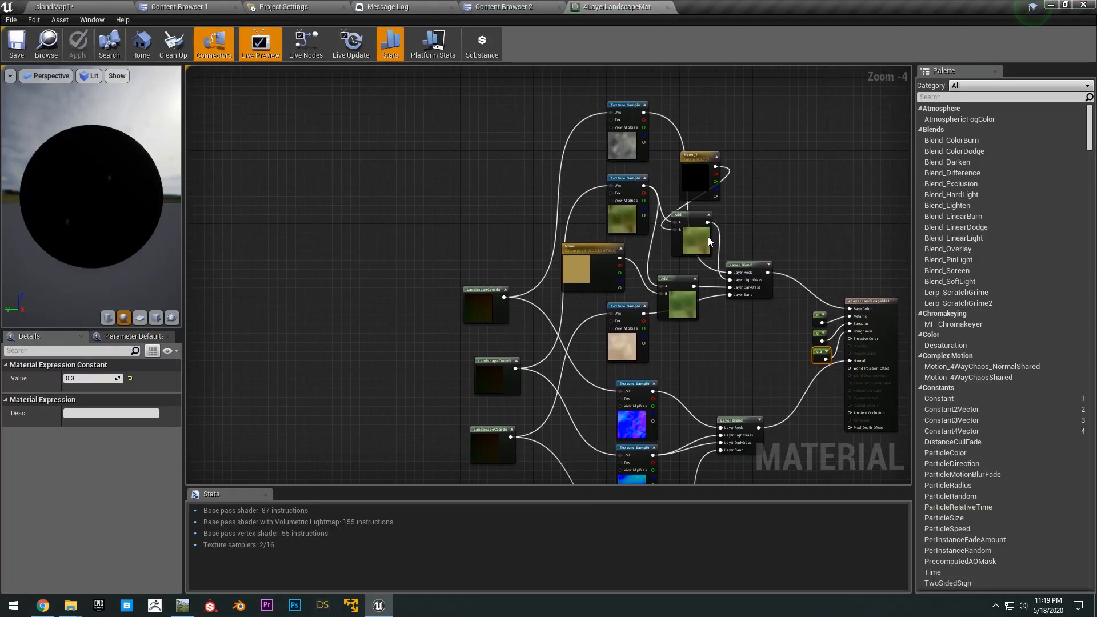
scroll(574, 273, down, 1)
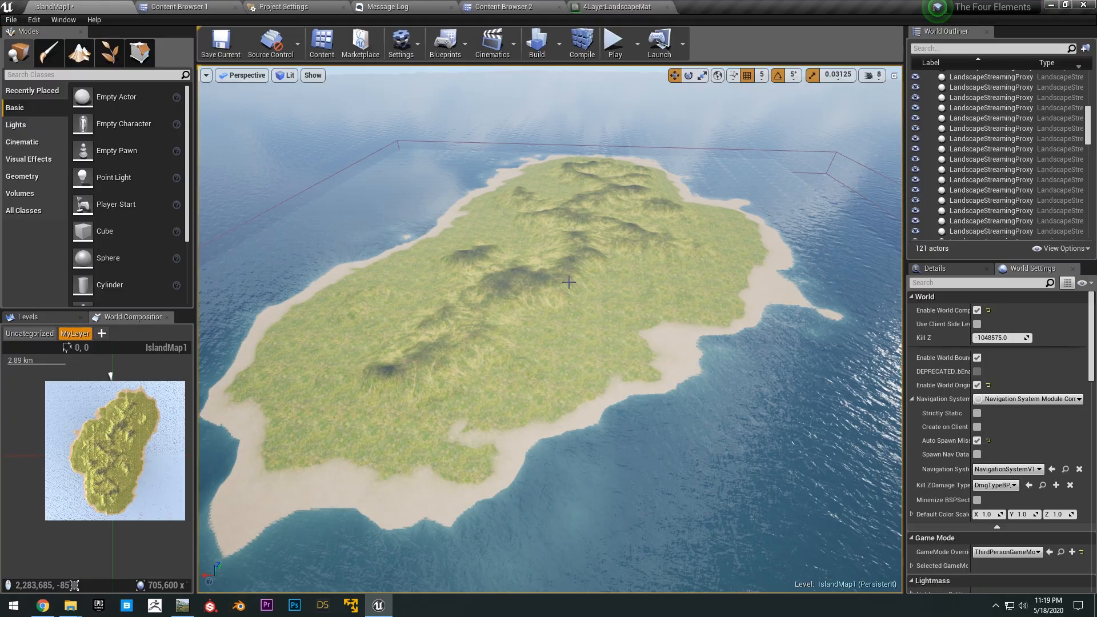